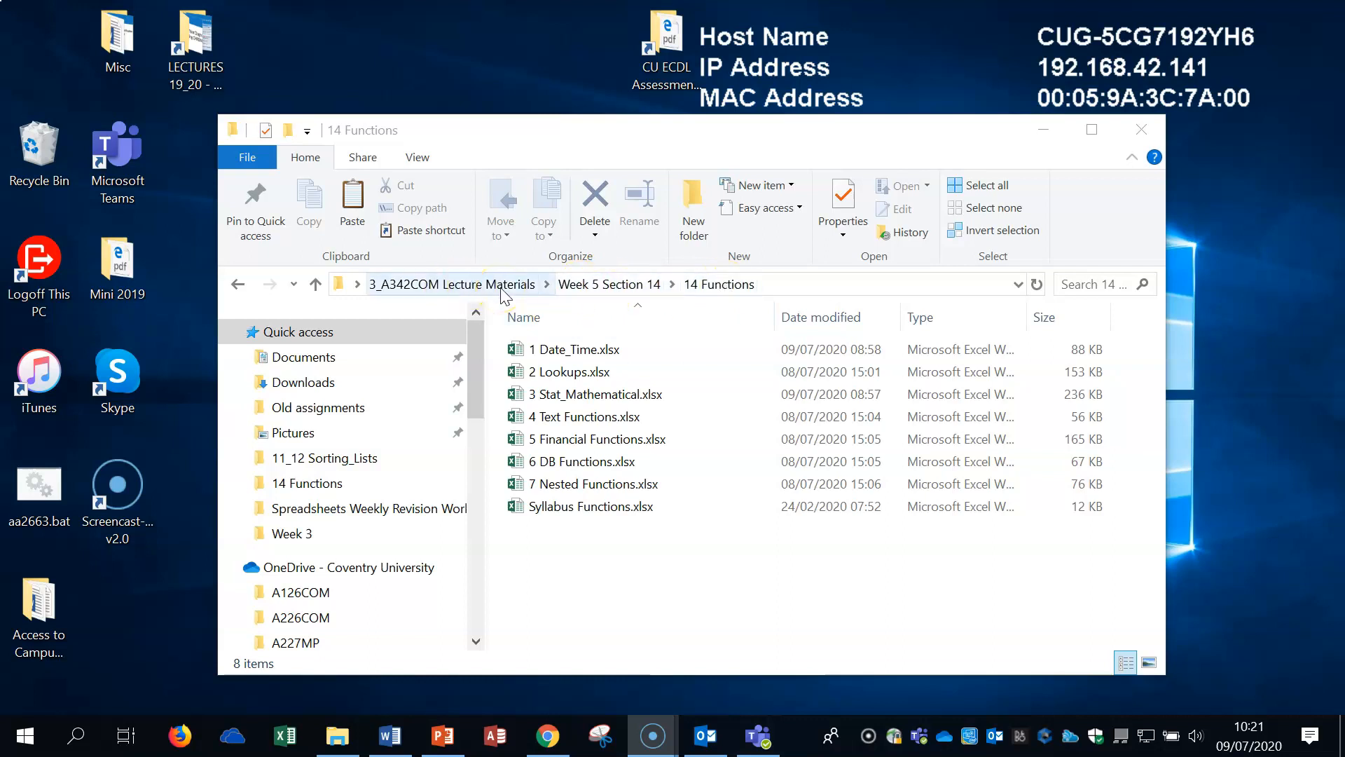
- Open the workbook "4 Text Functions.xlsx" from the 14 Functions folder
left_click(747, 292)
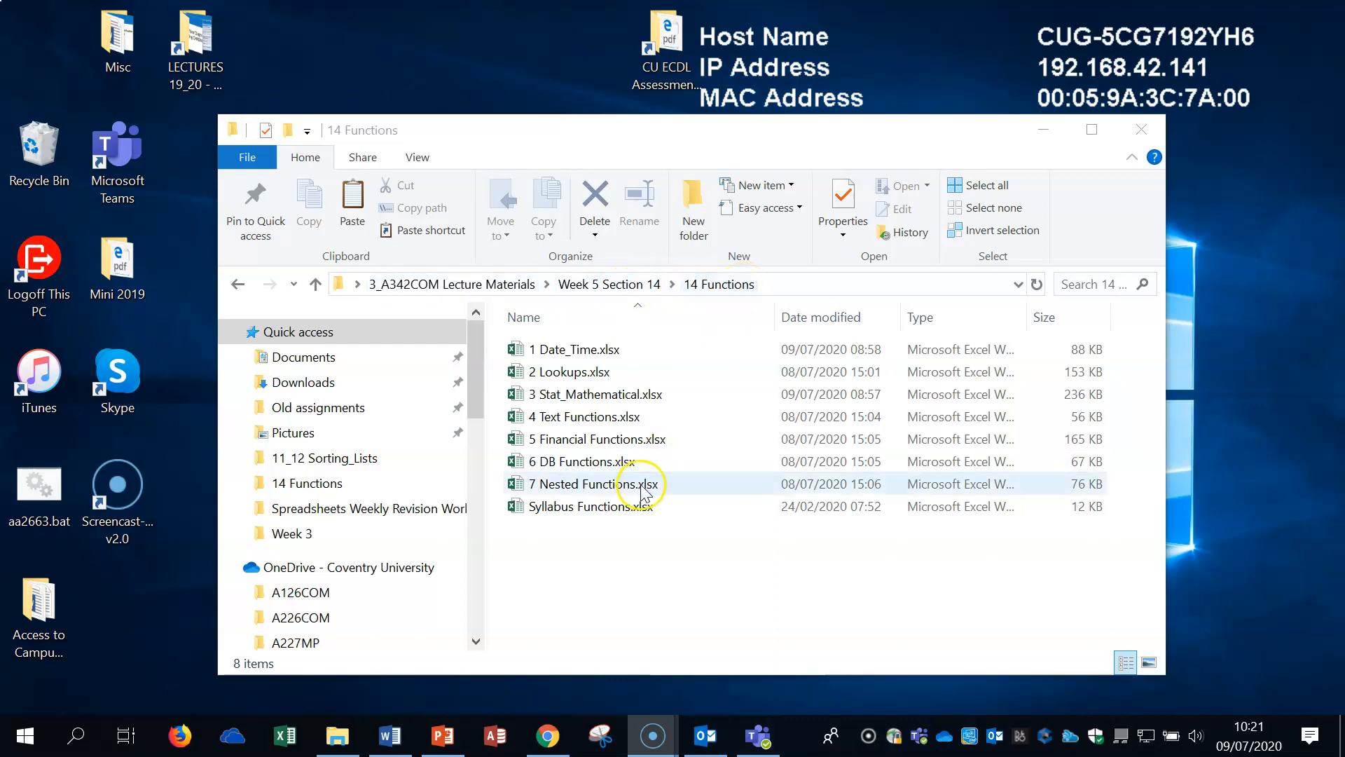
double_click(605, 420)
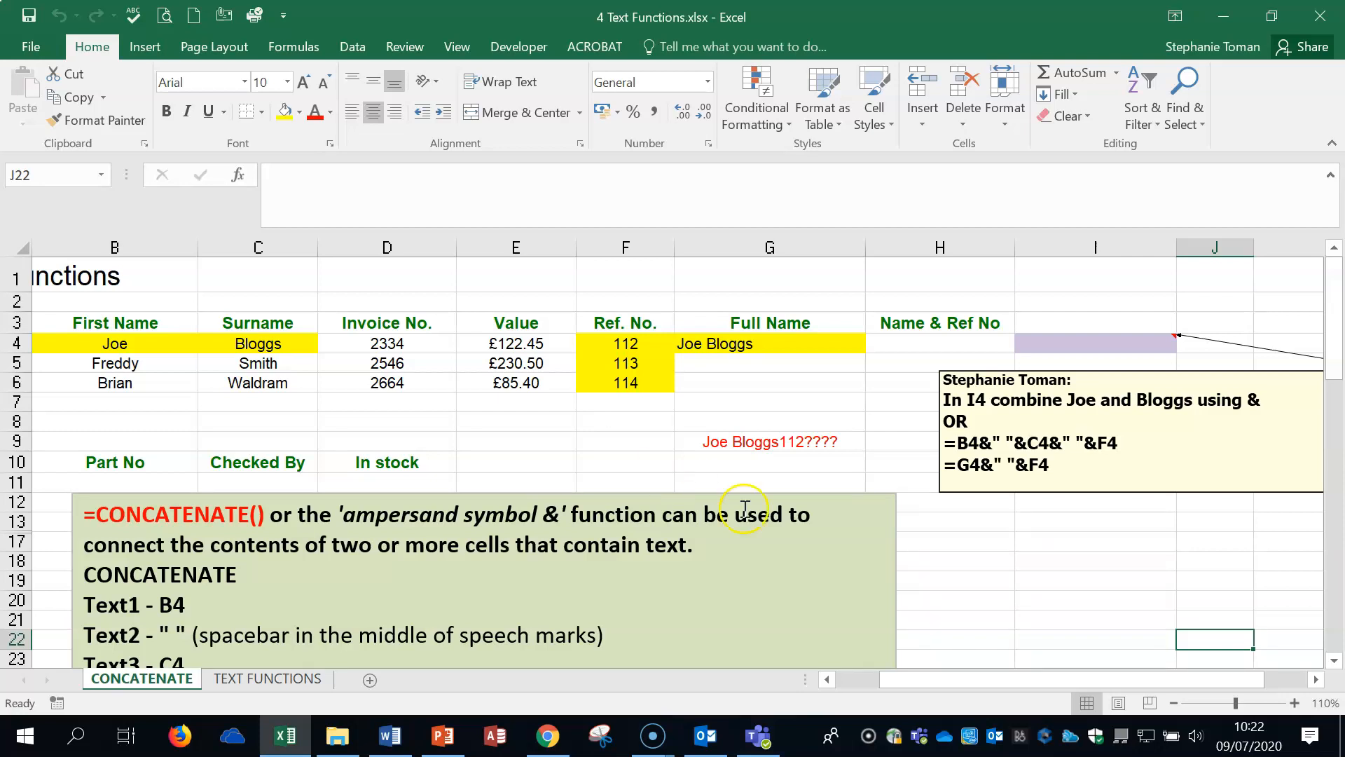
- Examine the CONCATENATE note, the first name and surname in B4 and C4, and the Full Name cell G4
left_click(90, 510)
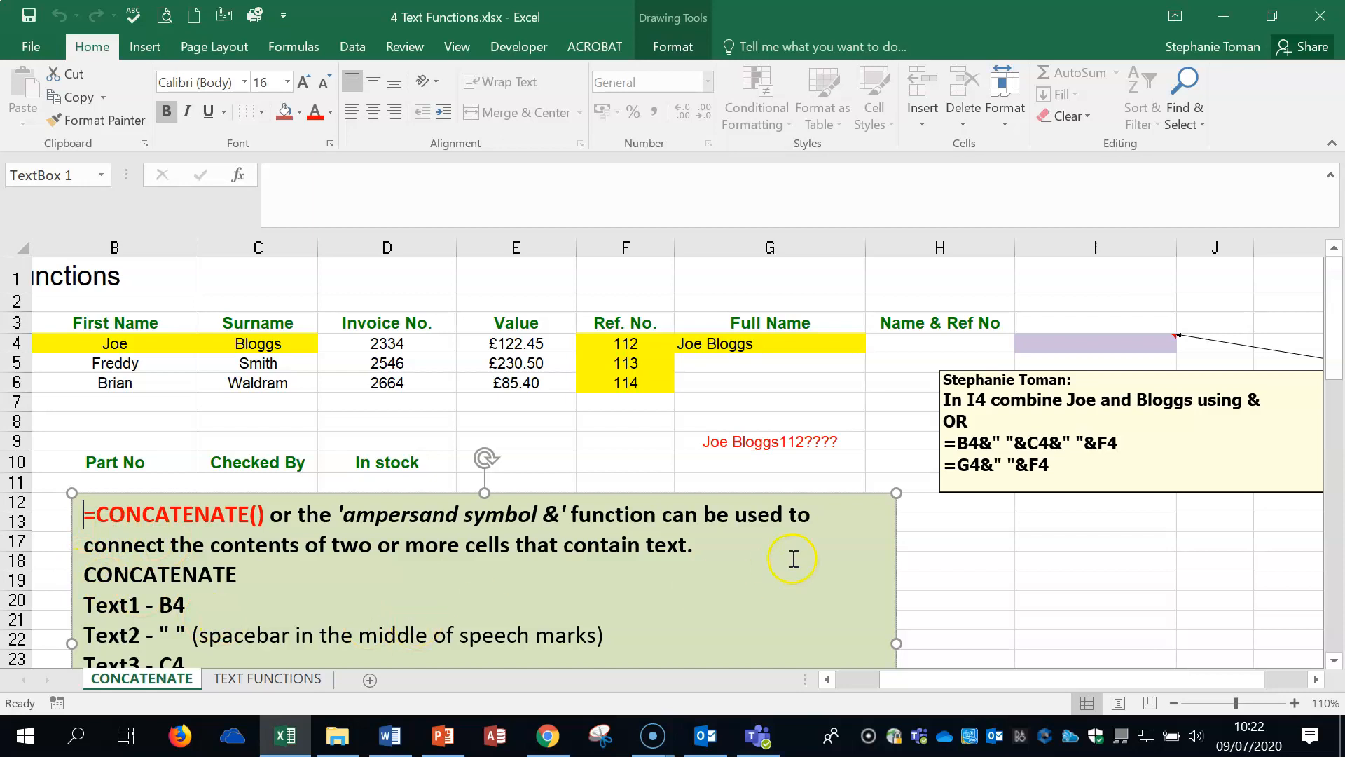
left_click(112, 344)
left_click(263, 342)
left_click(115, 342)
left_click(264, 342)
left_click(141, 344)
left_click(265, 345)
left_click(155, 343)
left_click(259, 349)
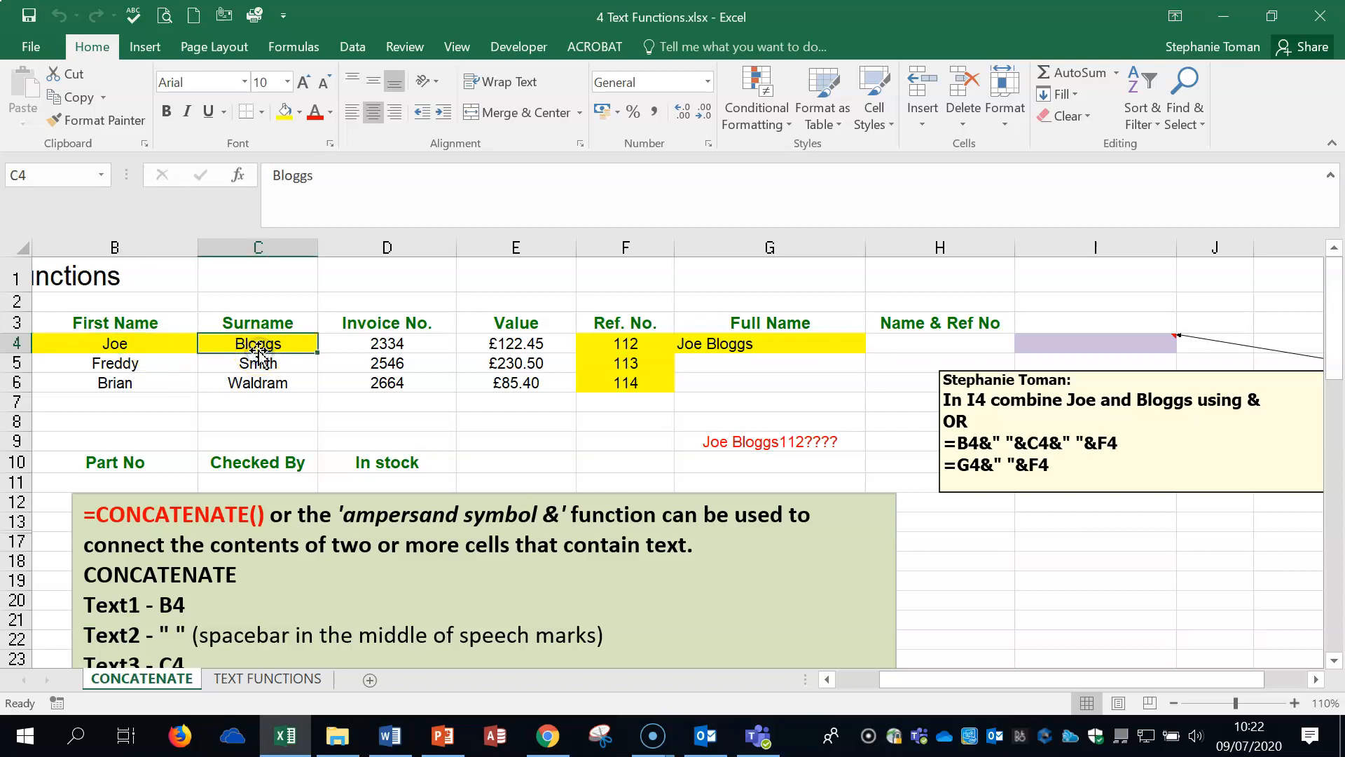
left_click(804, 344)
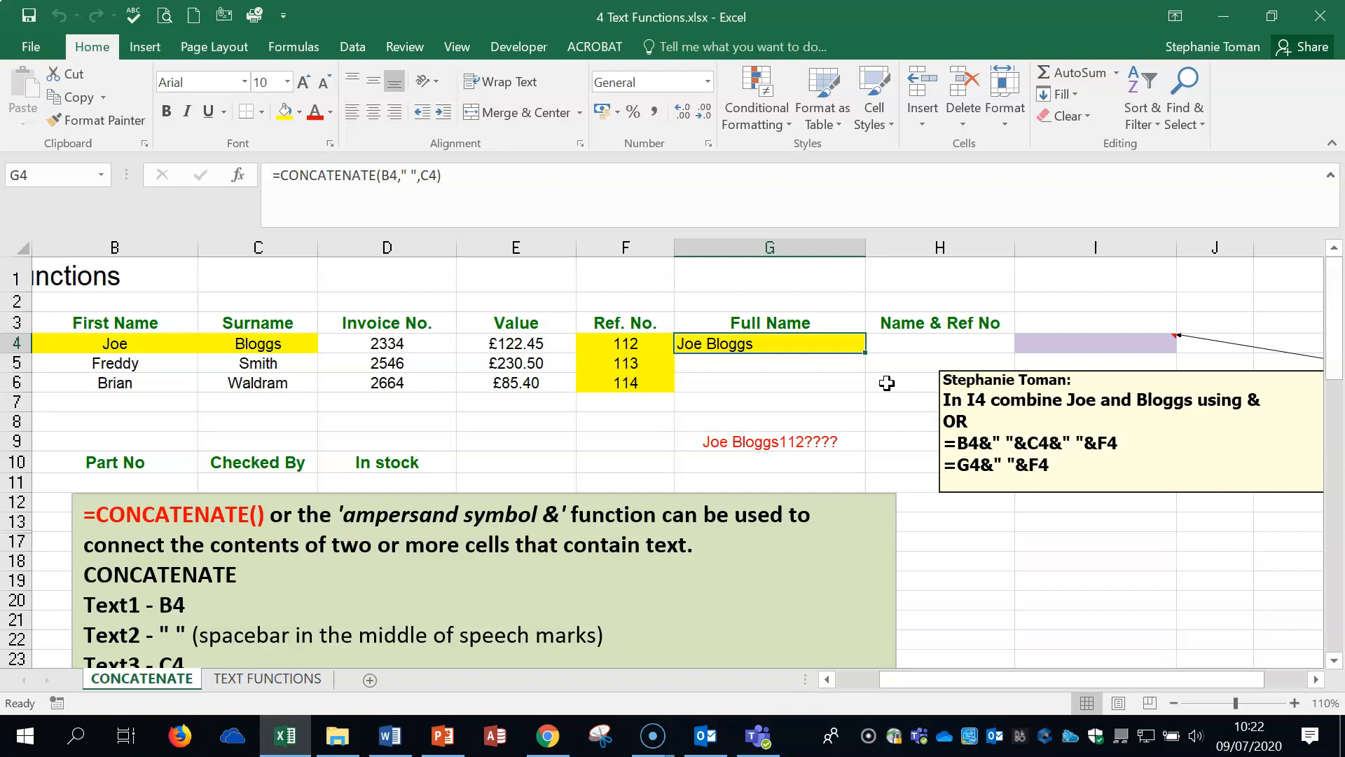
left_click(353, 45)
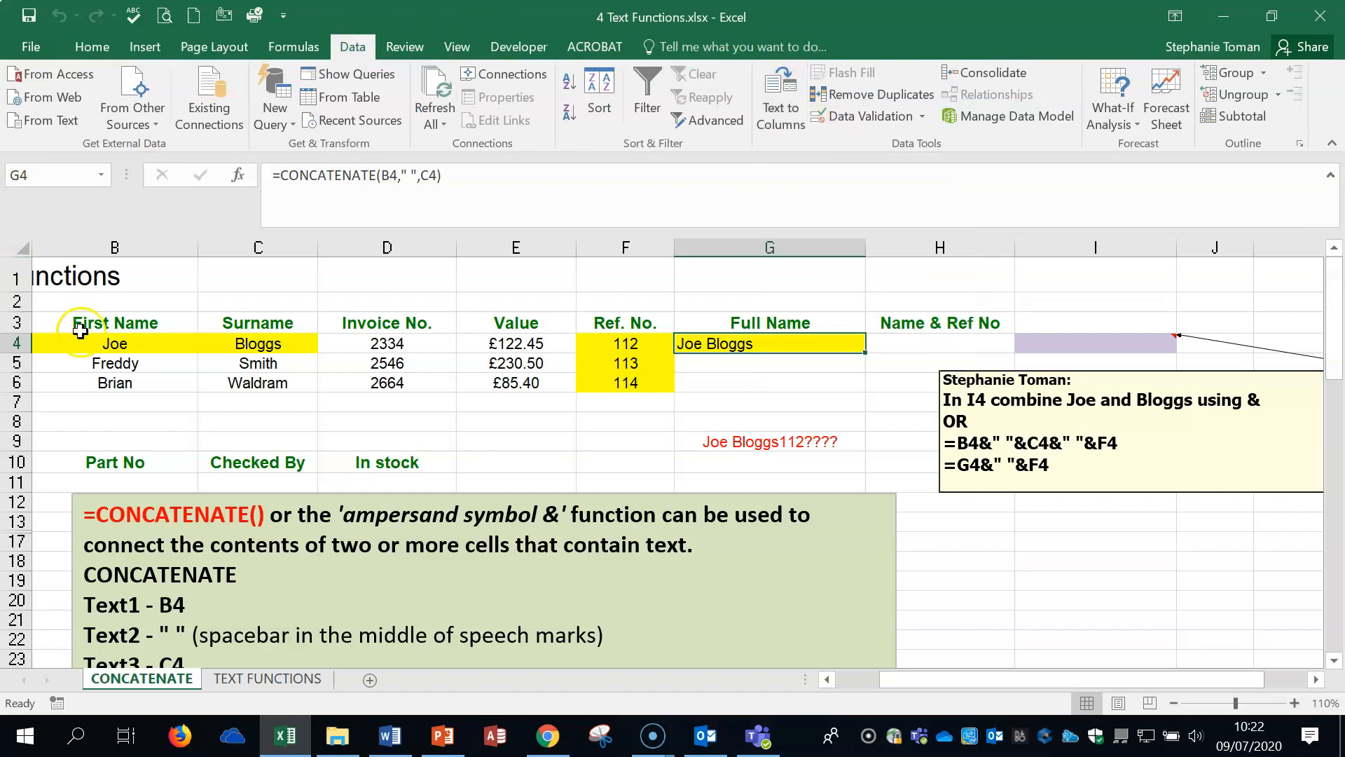
left_click(90, 340)
left_click(251, 341)
left_click(109, 343)
left_click(259, 343)
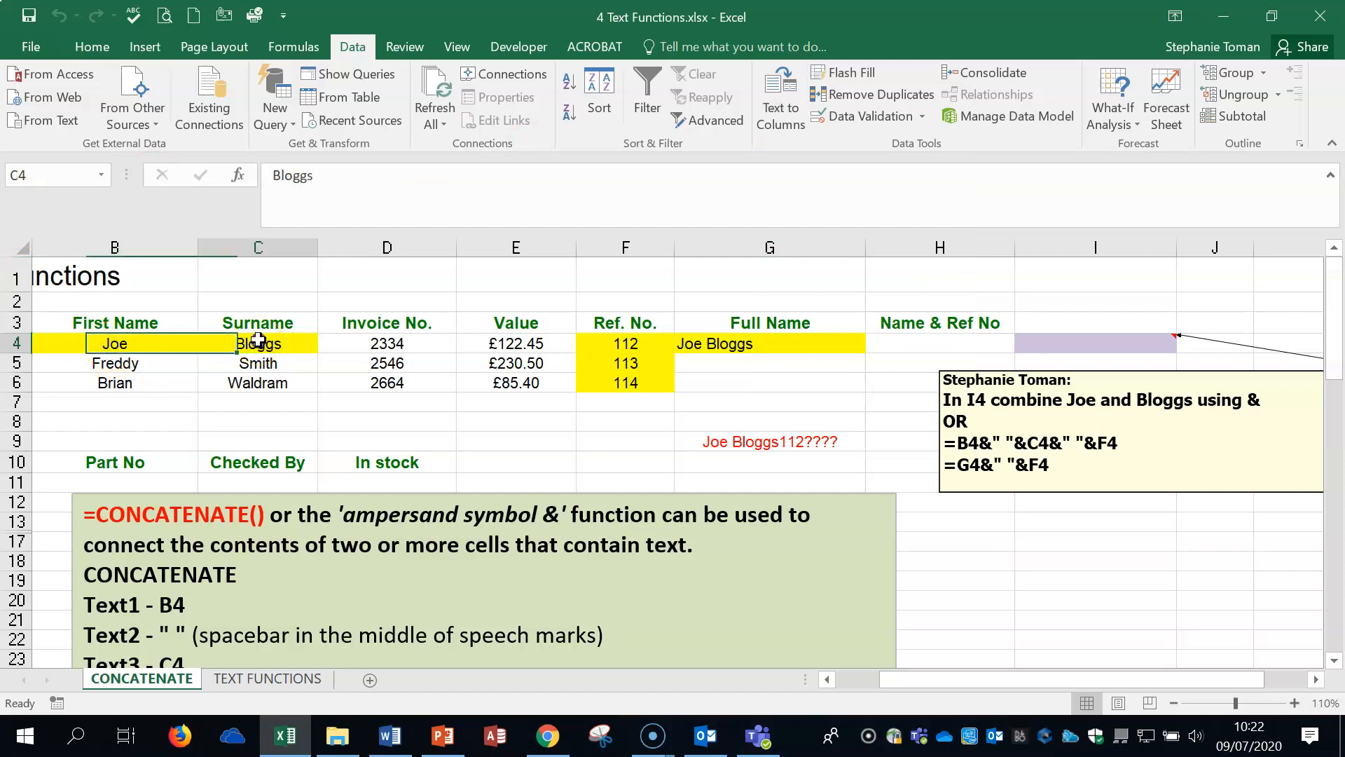
left_click(764, 339)
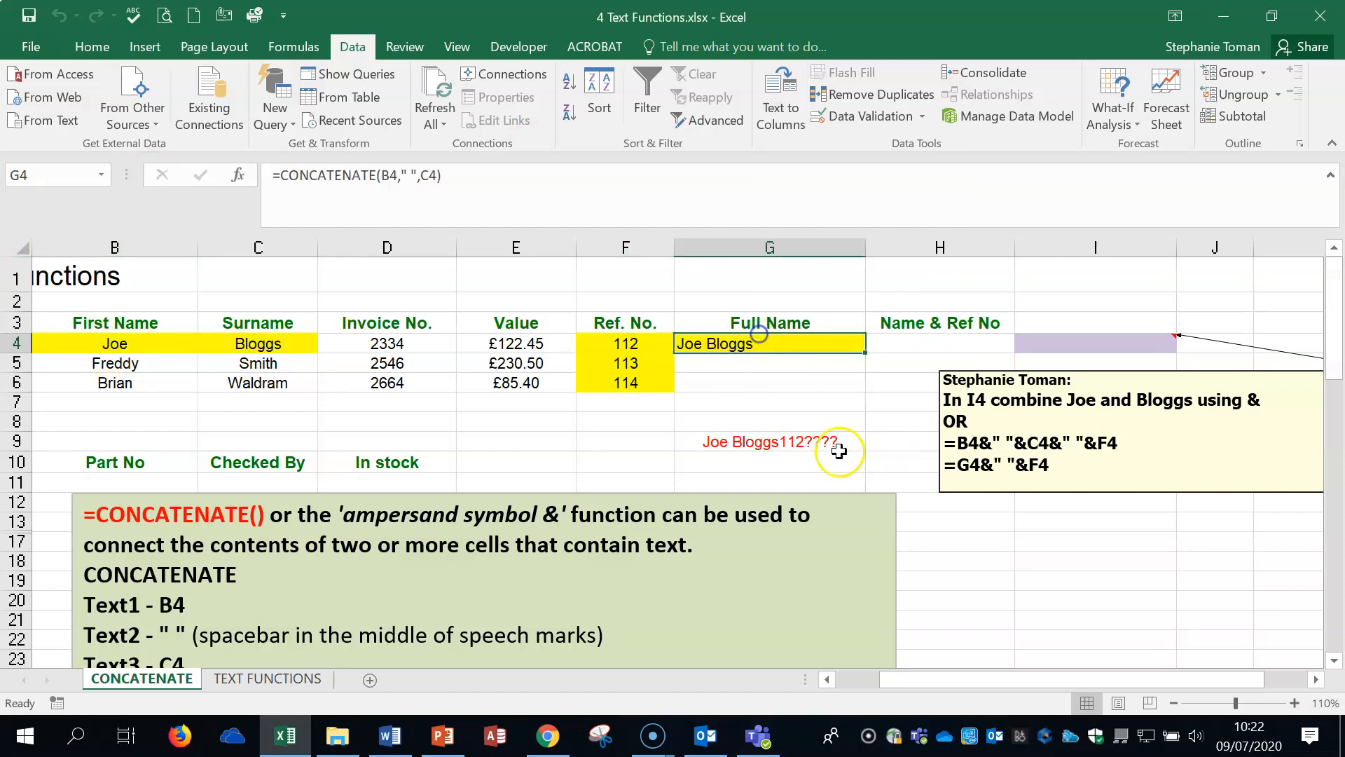
- Review the CONCATENATE formula in G4 and its individual function arguments
double_click(781, 344)
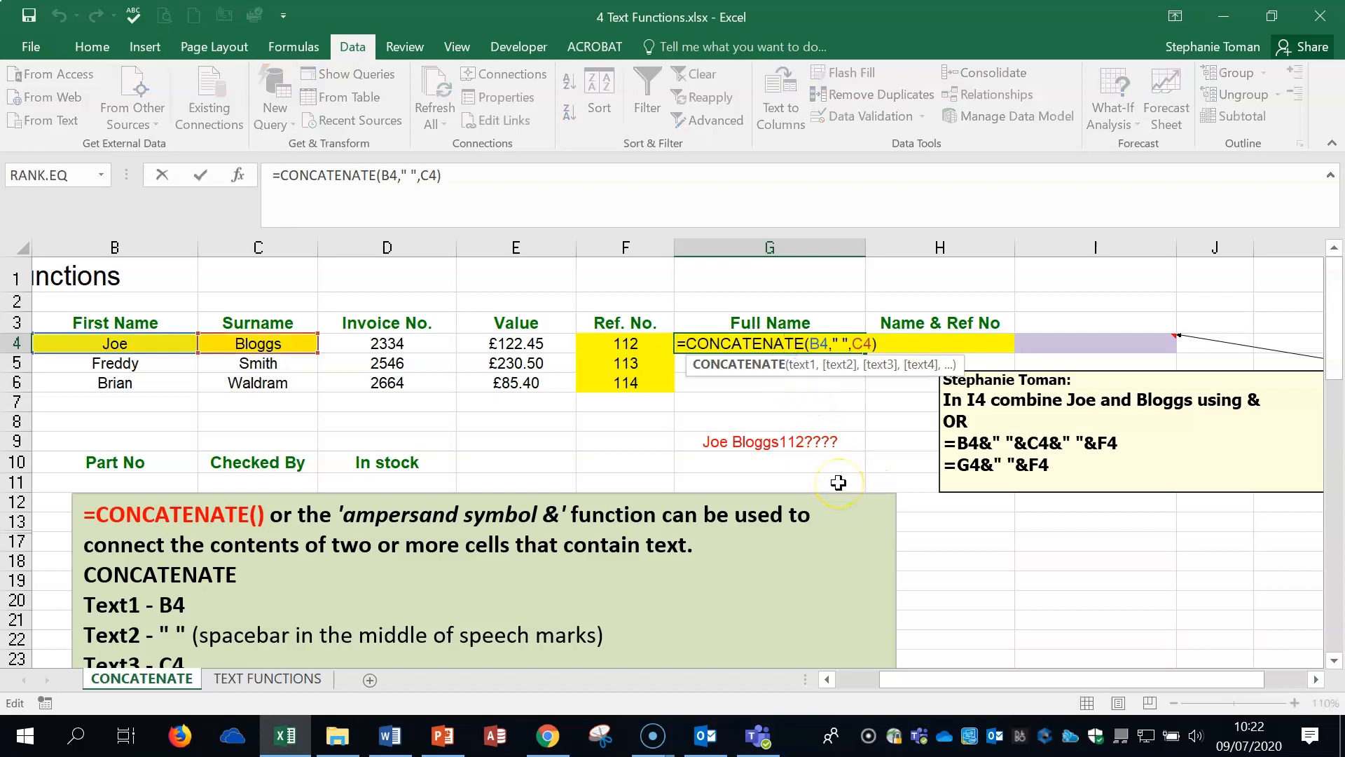
key("Escape")
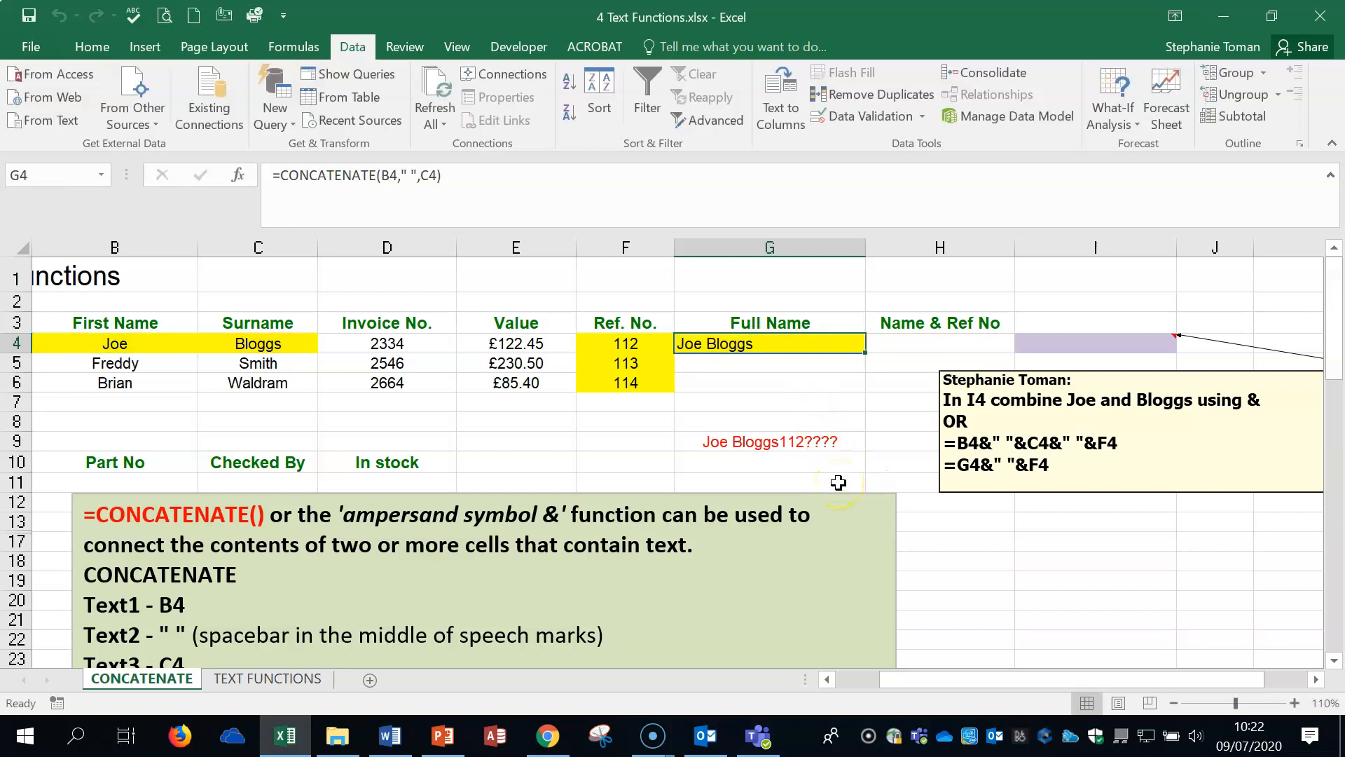
left_click(242, 177)
left_click_drag(936, 205, 928, 272)
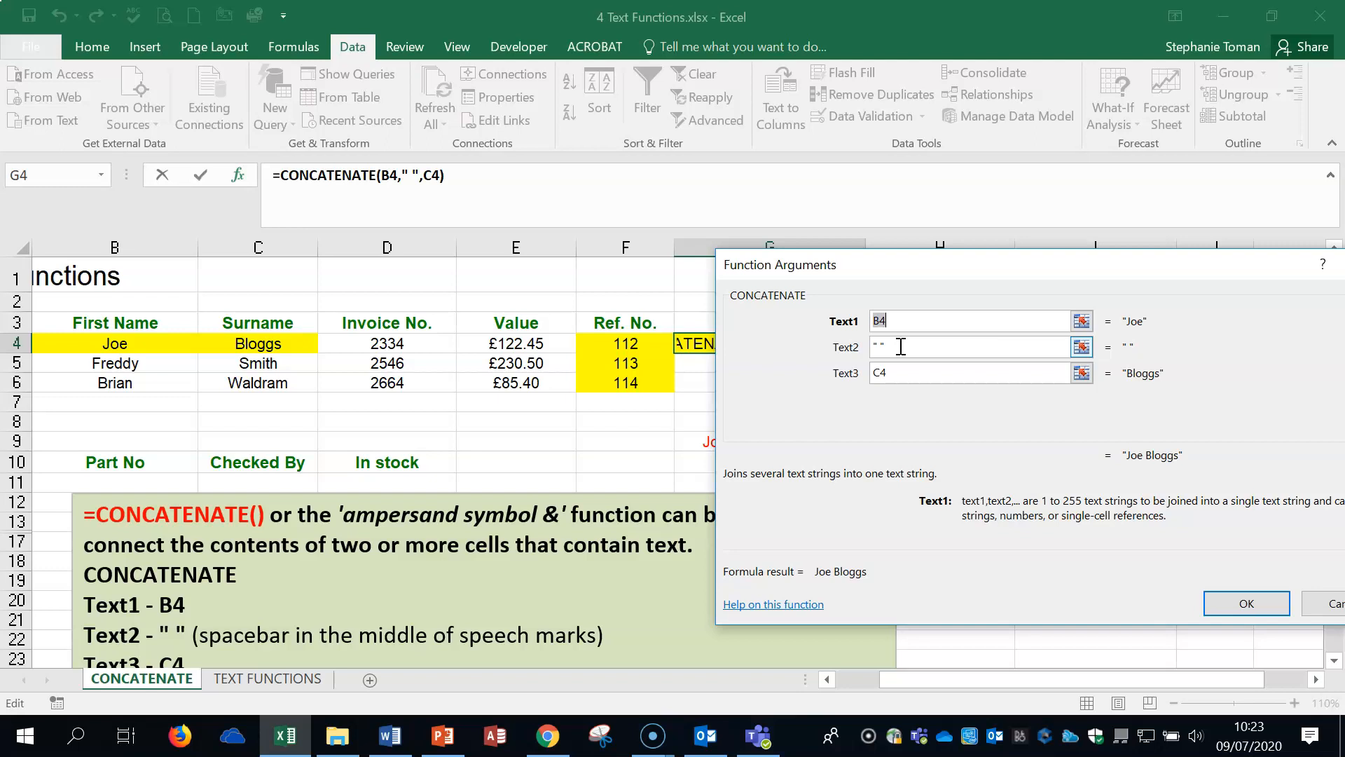
left_click(1230, 600)
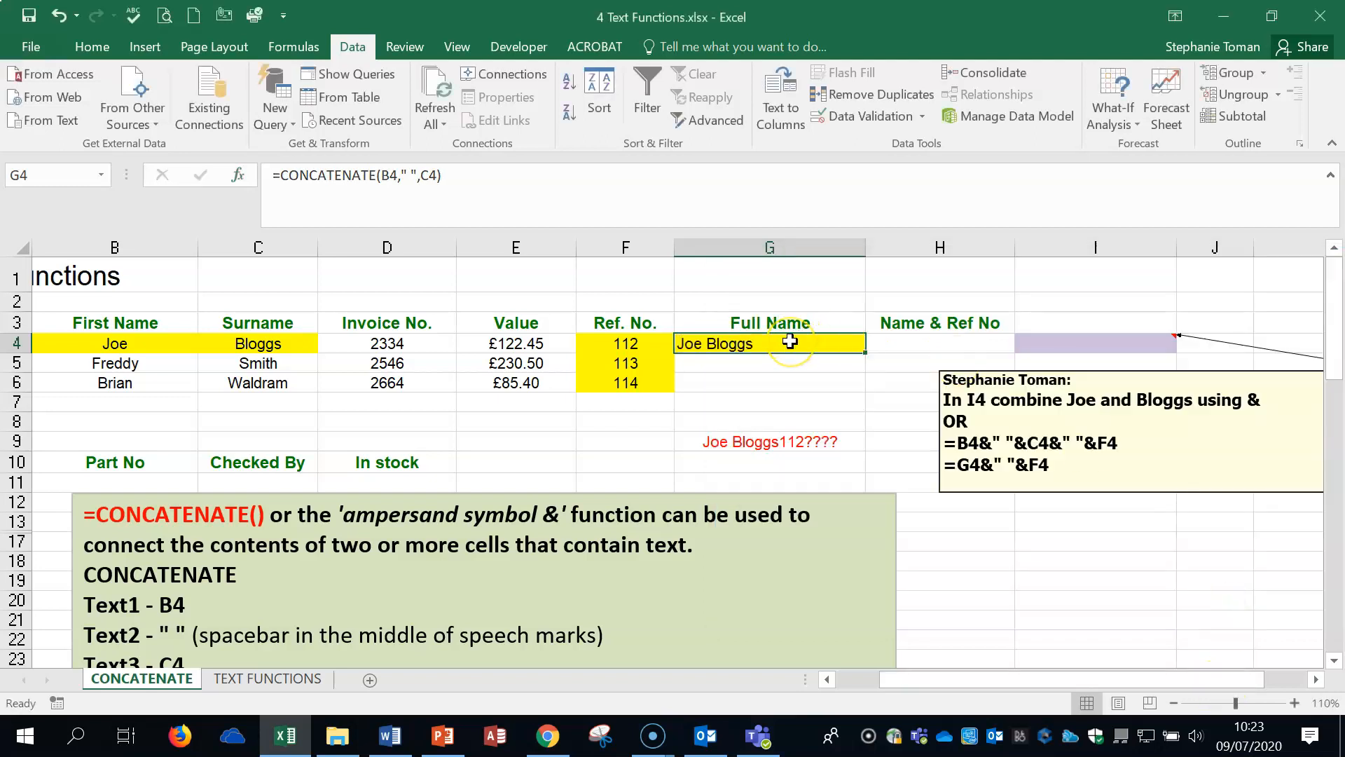
- Clear G4, enter =CONCATENATE(B4," ",C4) in it, and fill the formula down to G6
key("Delete")
type("=")
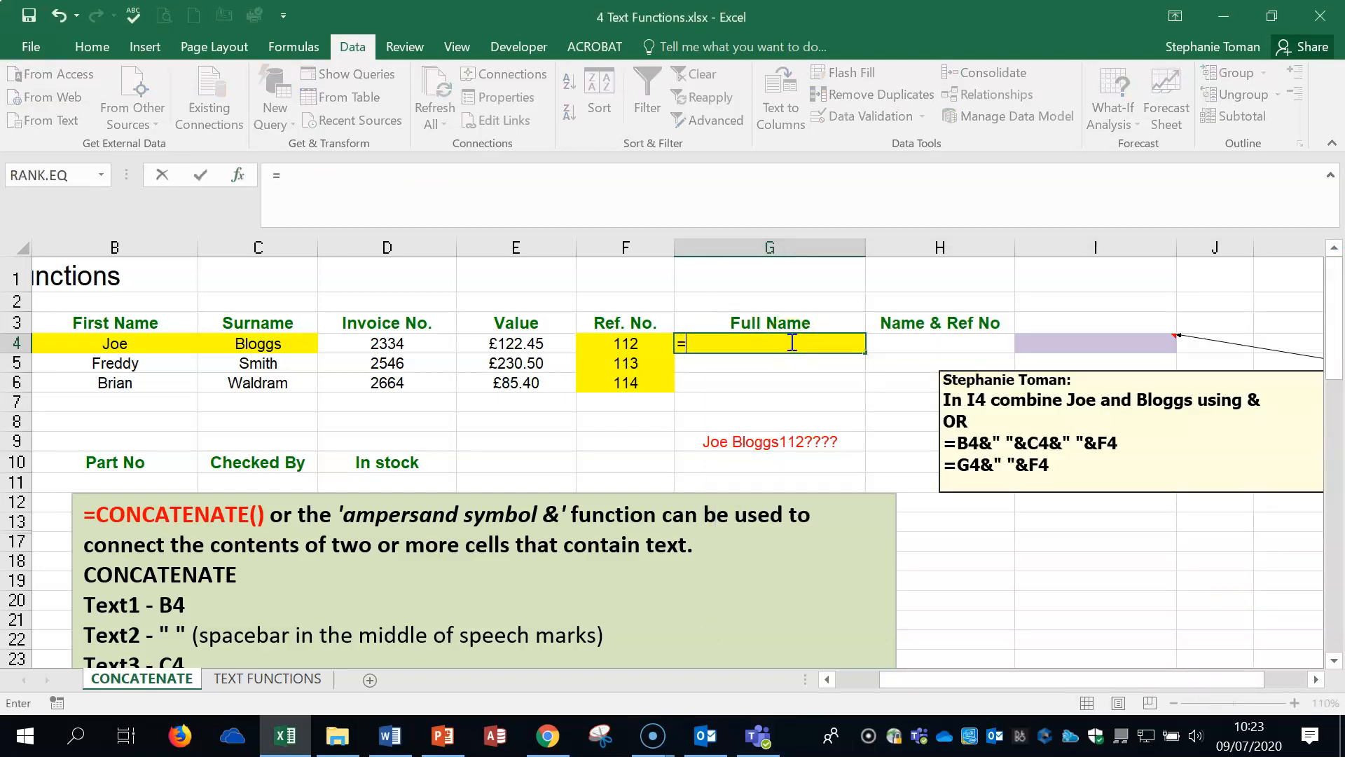
type("con")
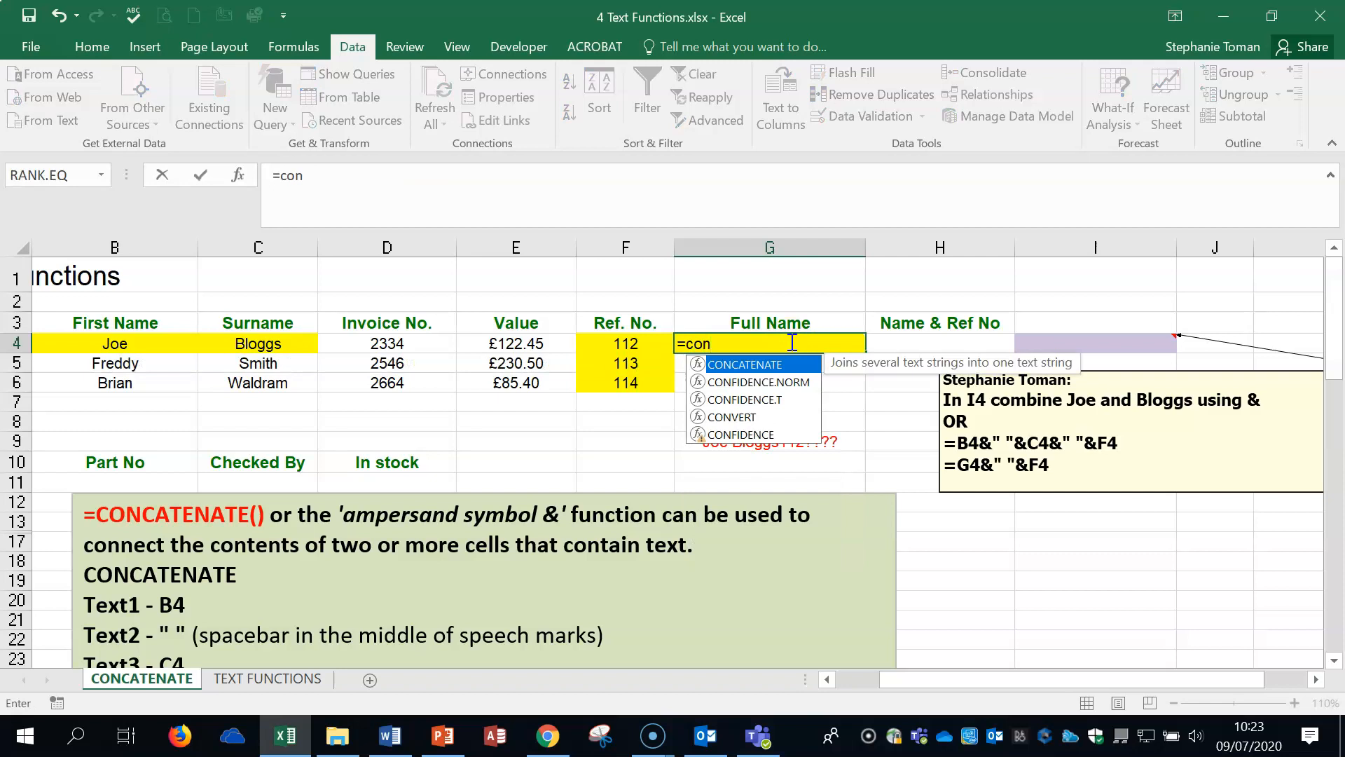
double_click(763, 365)
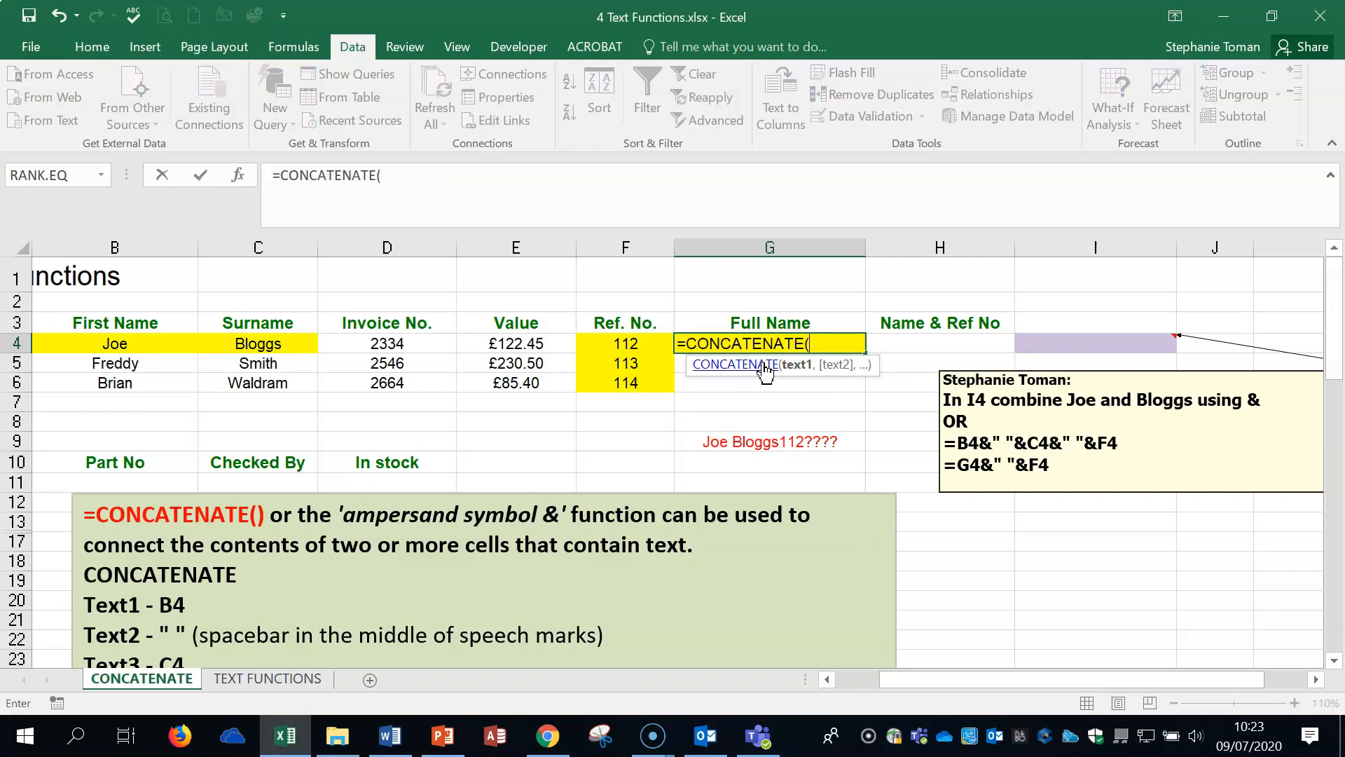
left_click(114, 344)
type(",\"")
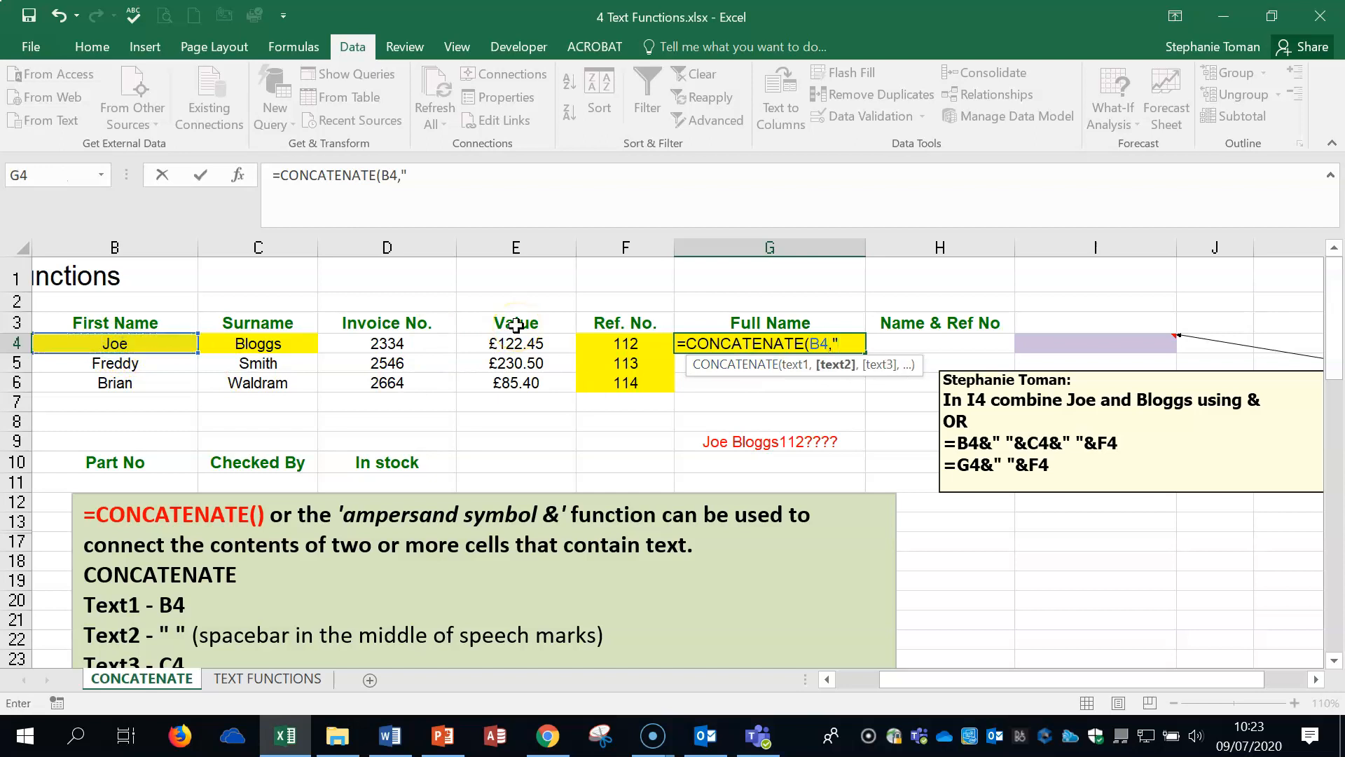
type(" \",")
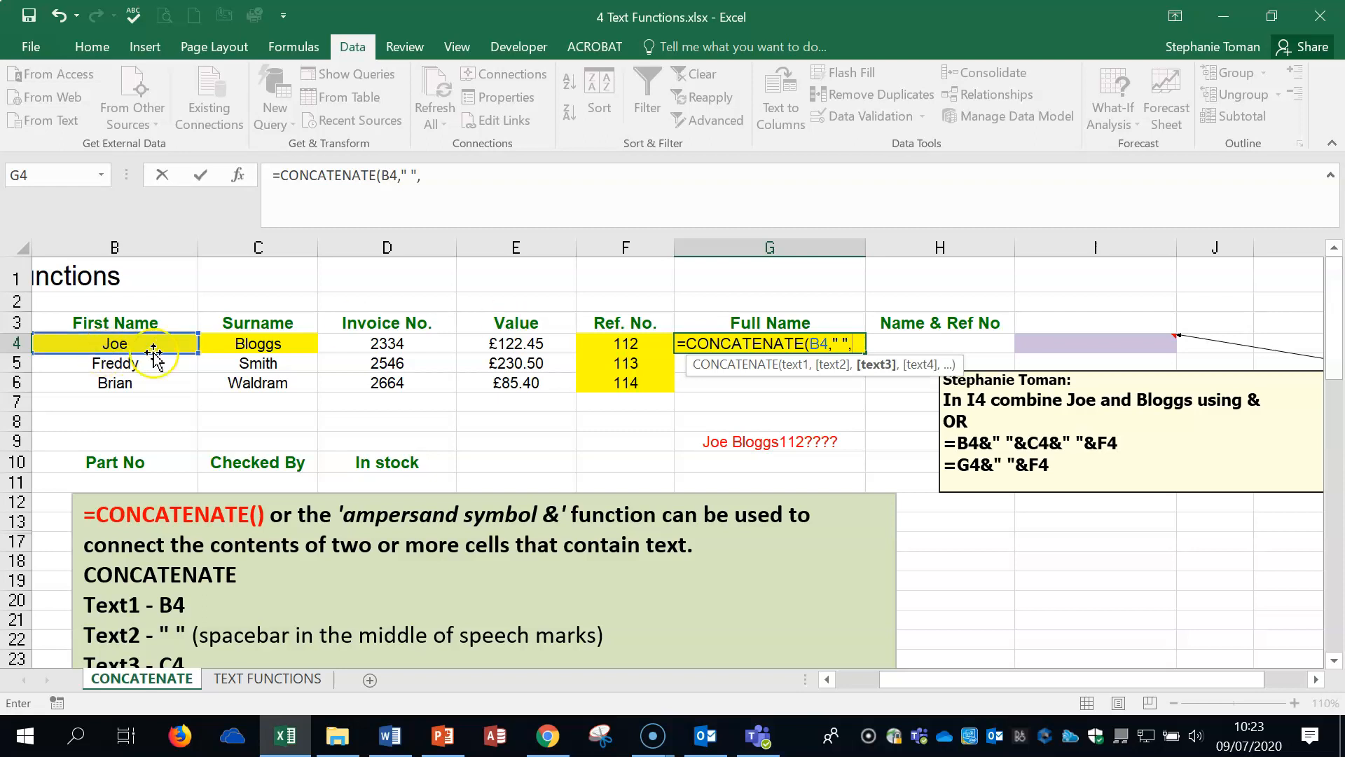
left_click(243, 343)
type(")")
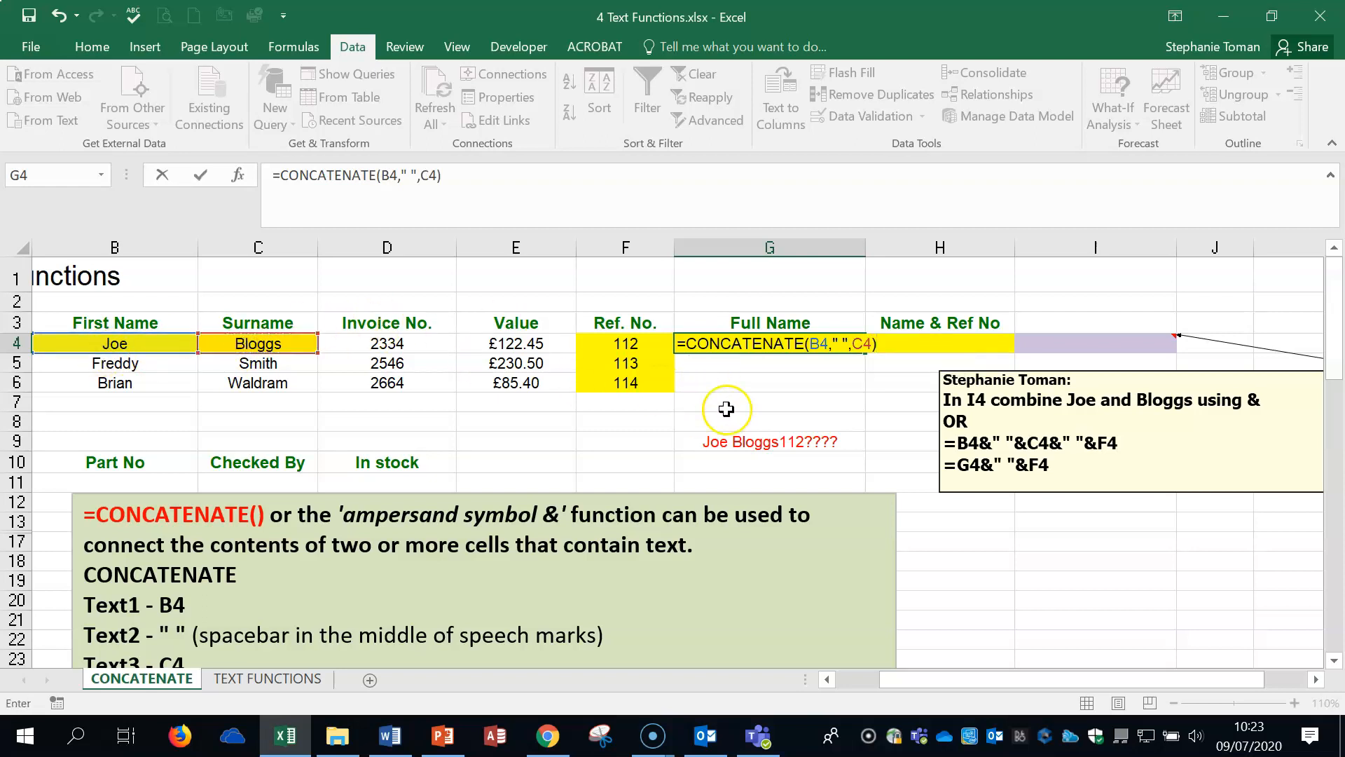
key("Return")
left_click(838, 343)
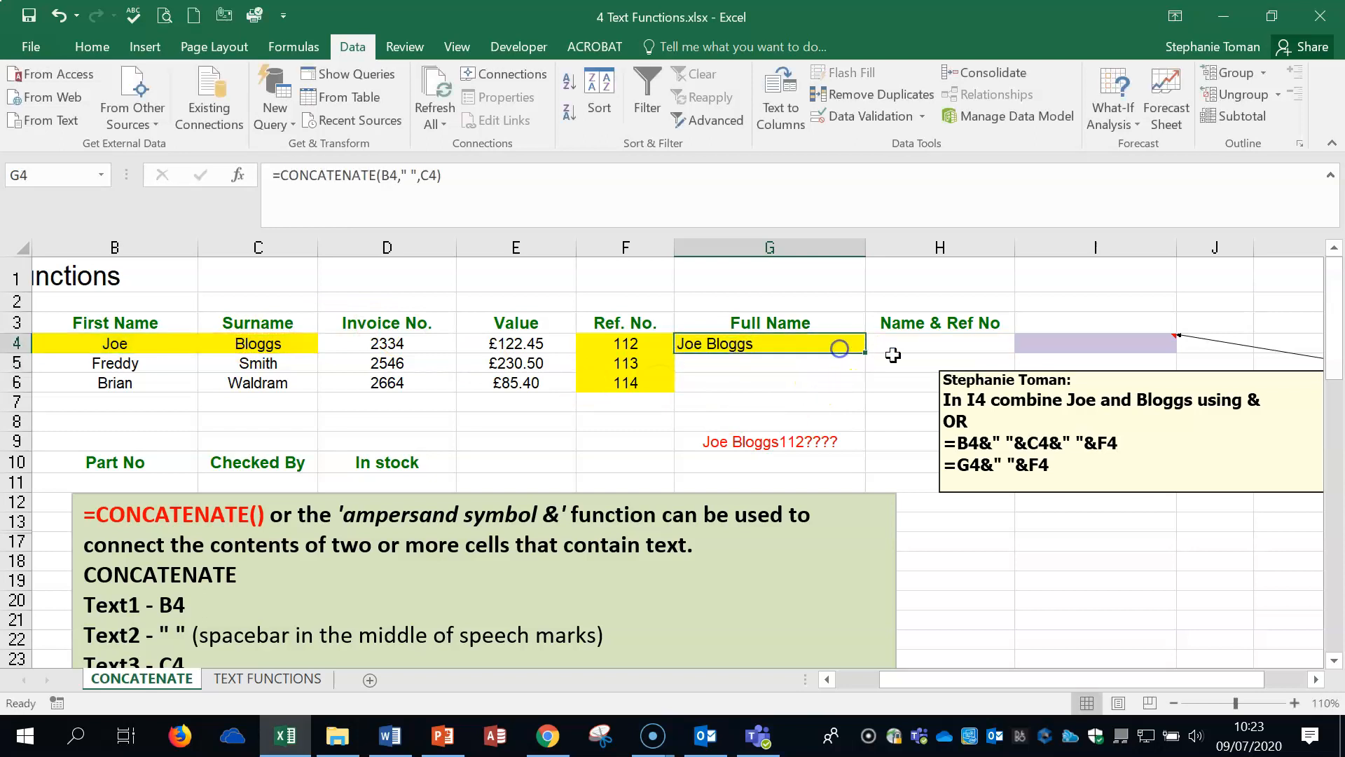
double_click(867, 353)
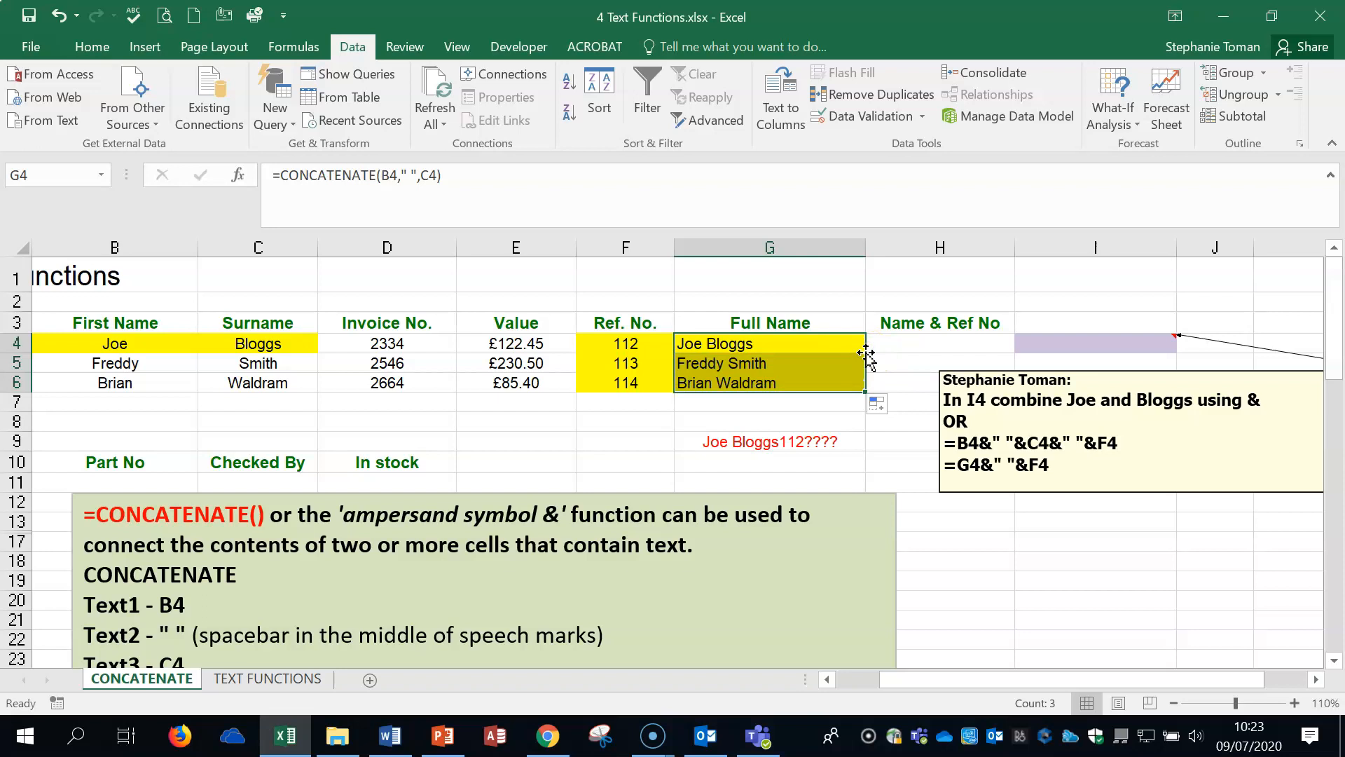
- Clear the Full Name formulas from cells G4 to G6
left_click_drag(790, 362, 790, 382)
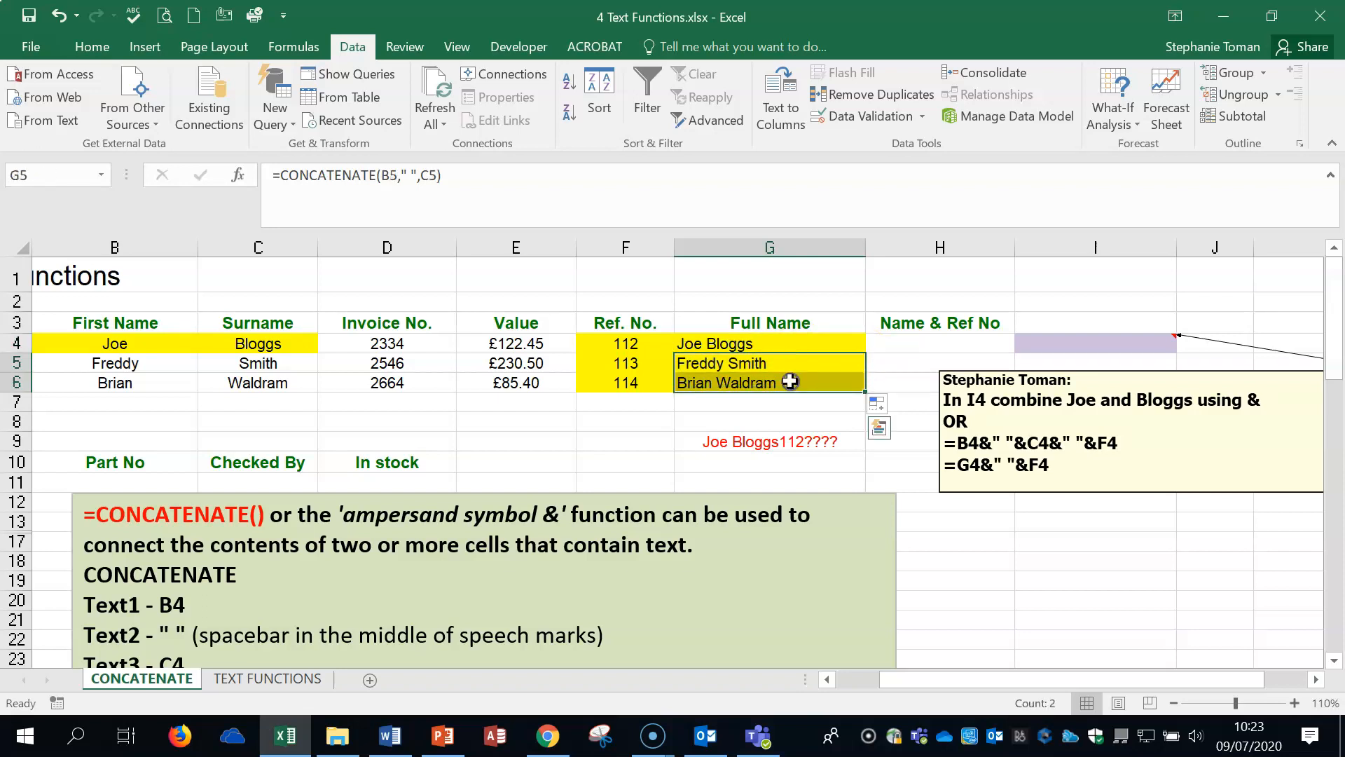
key("Delete")
left_click(795, 344)
key("Delete")
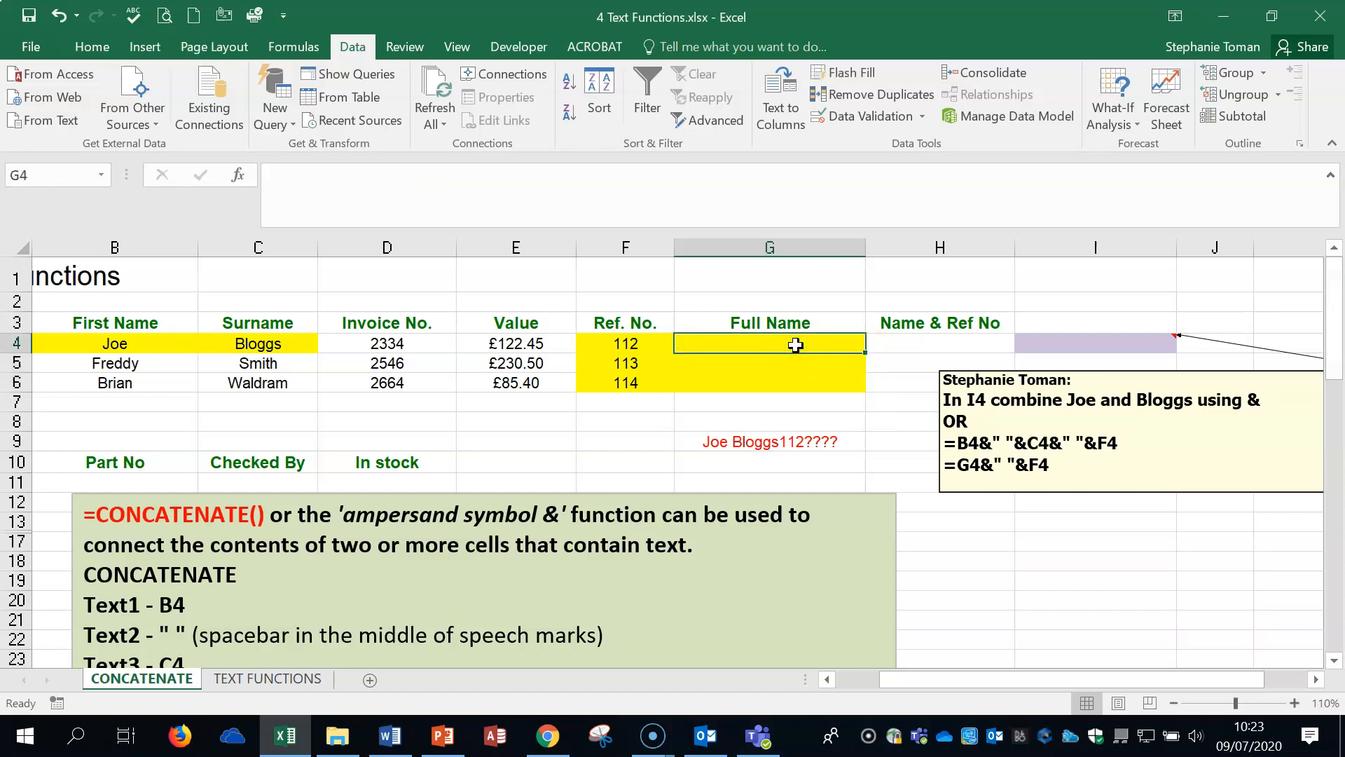
- Build a CONCATENATE function in G4 with Text1 B4, Text2 " " and Text3 C4, and fill it down to G6
type("=con")
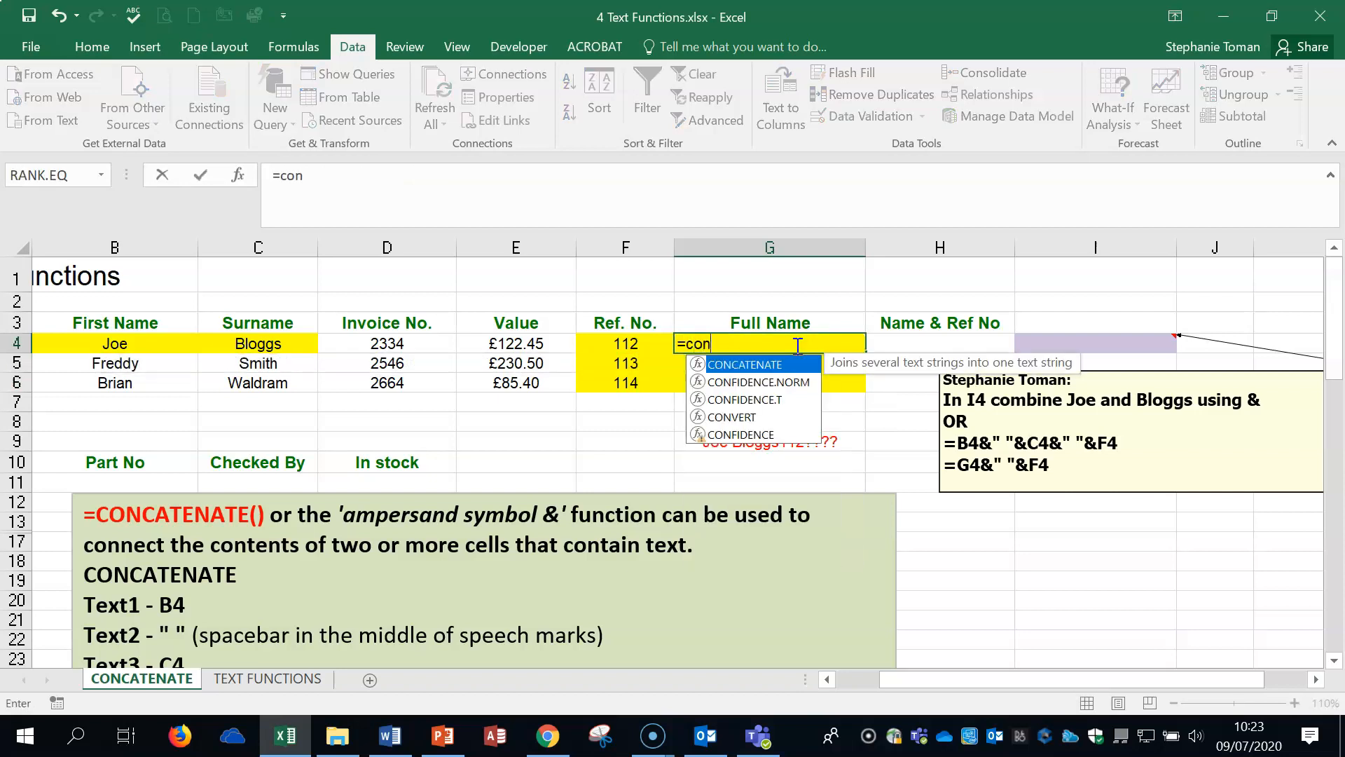
double_click(764, 364)
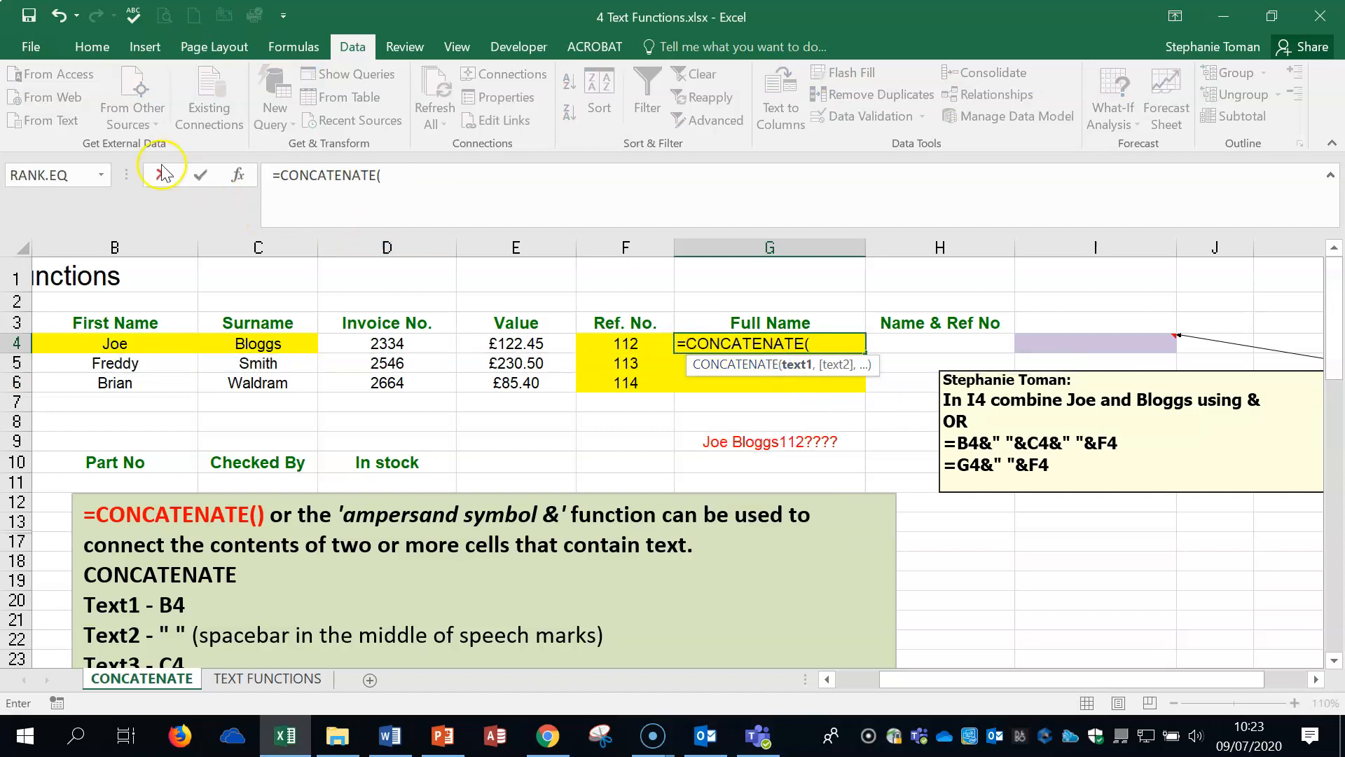
left_click(235, 175)
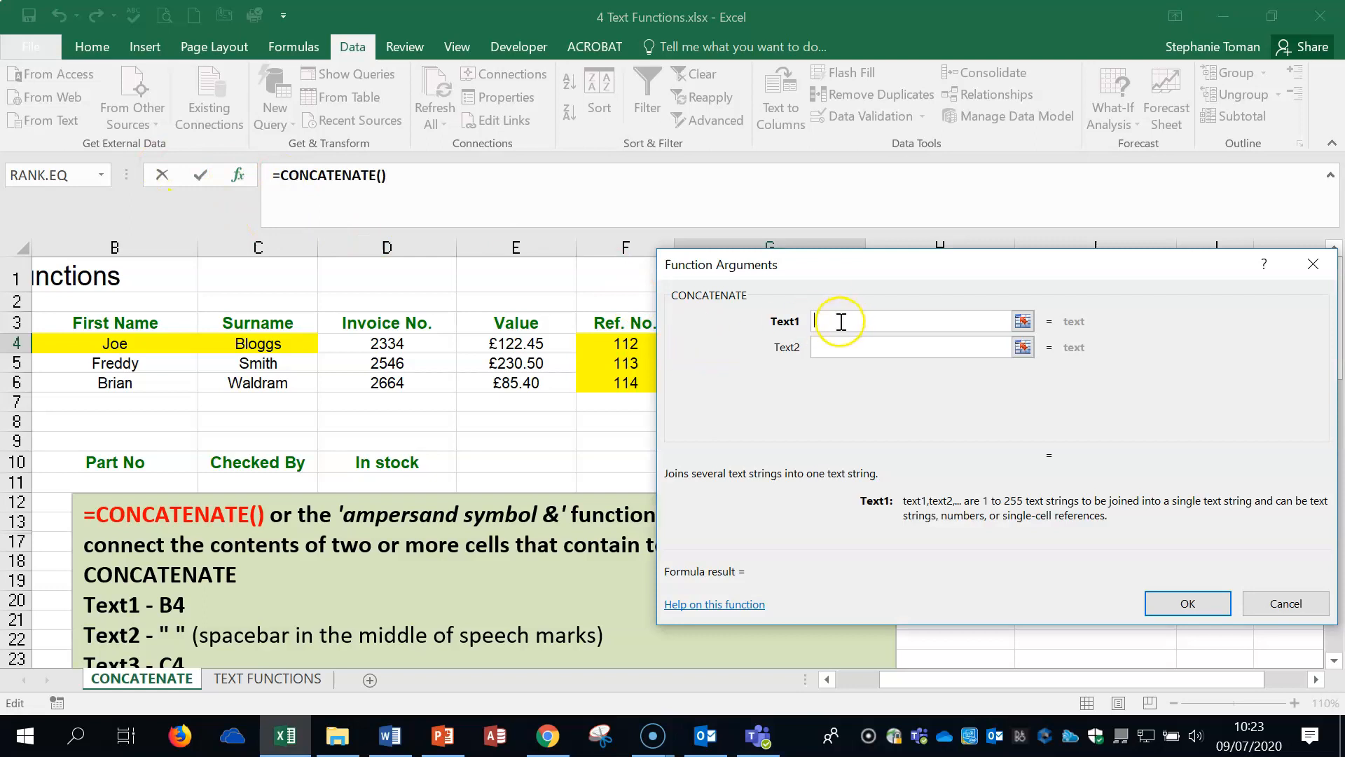
left_click(140, 343)
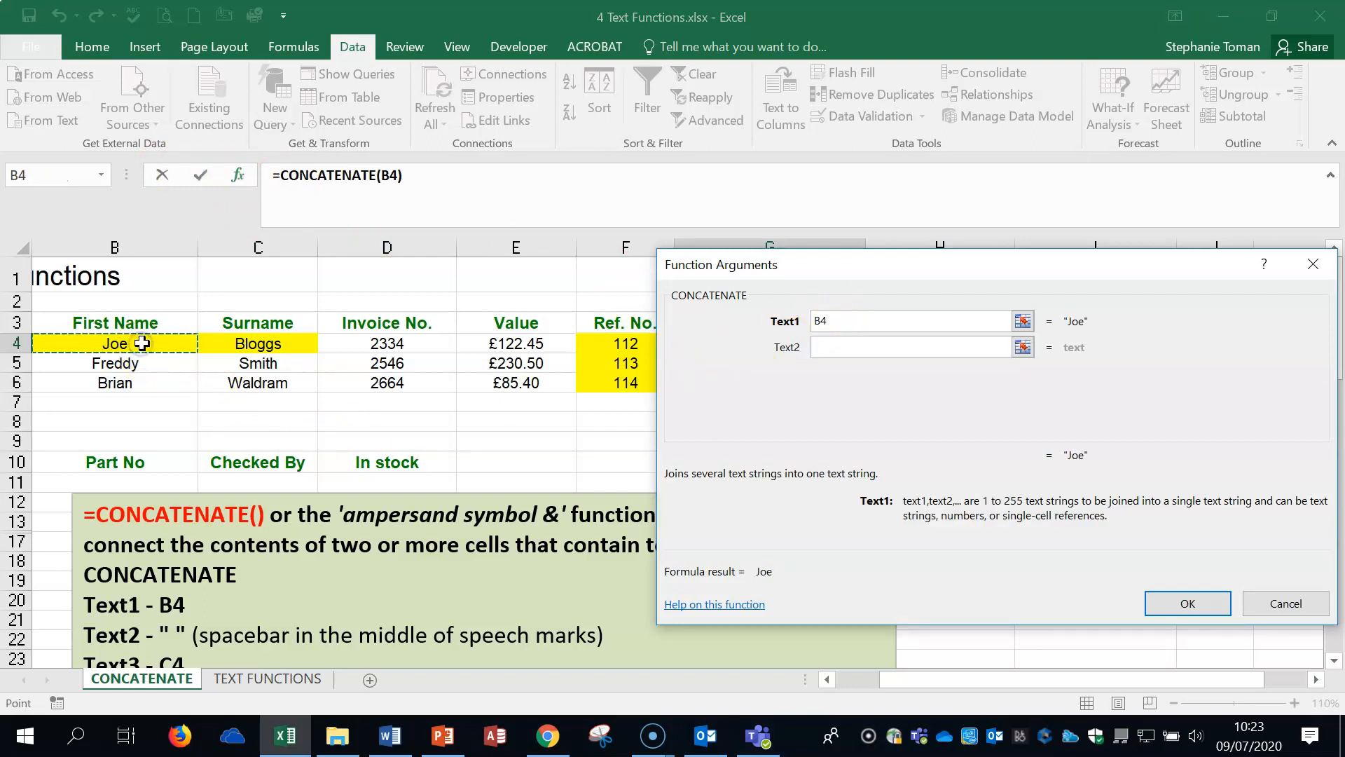
left_click(827, 348)
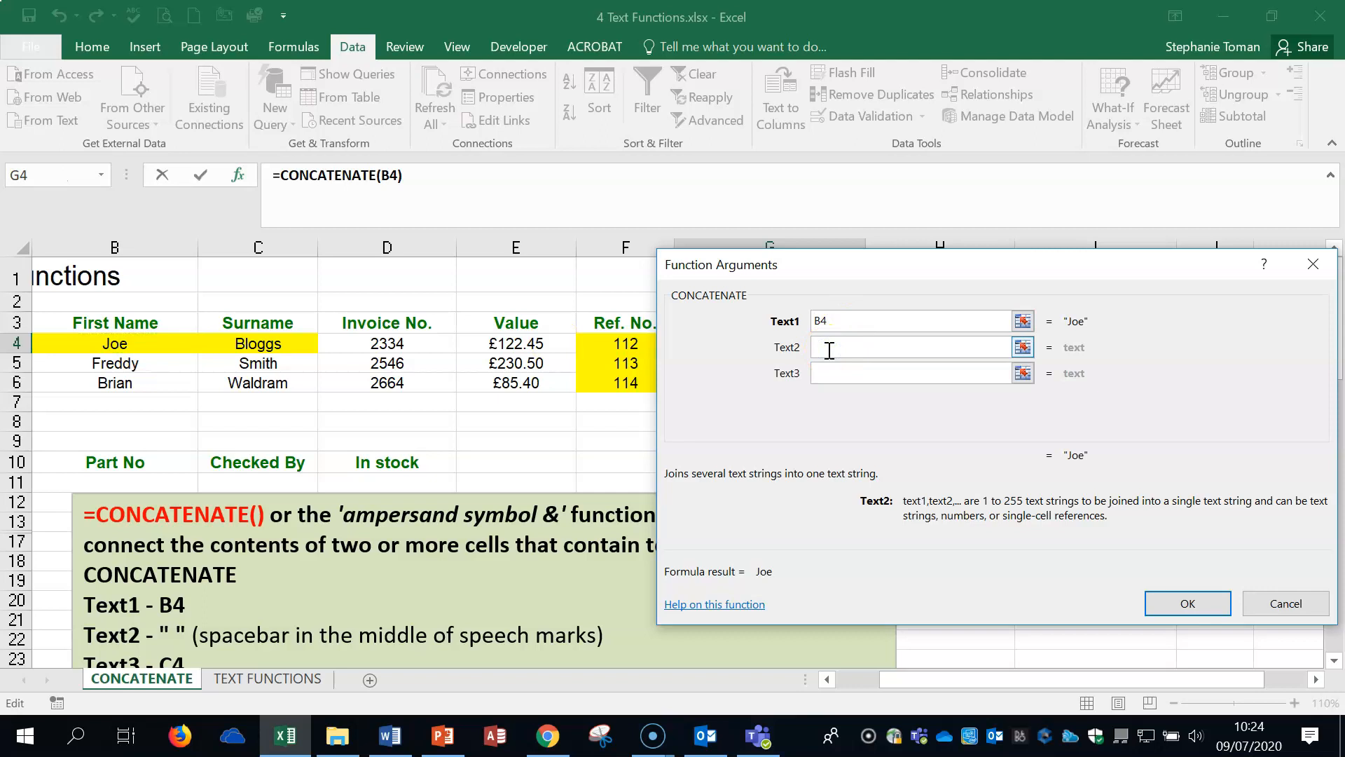
type("\" \"")
left_click(824, 375)
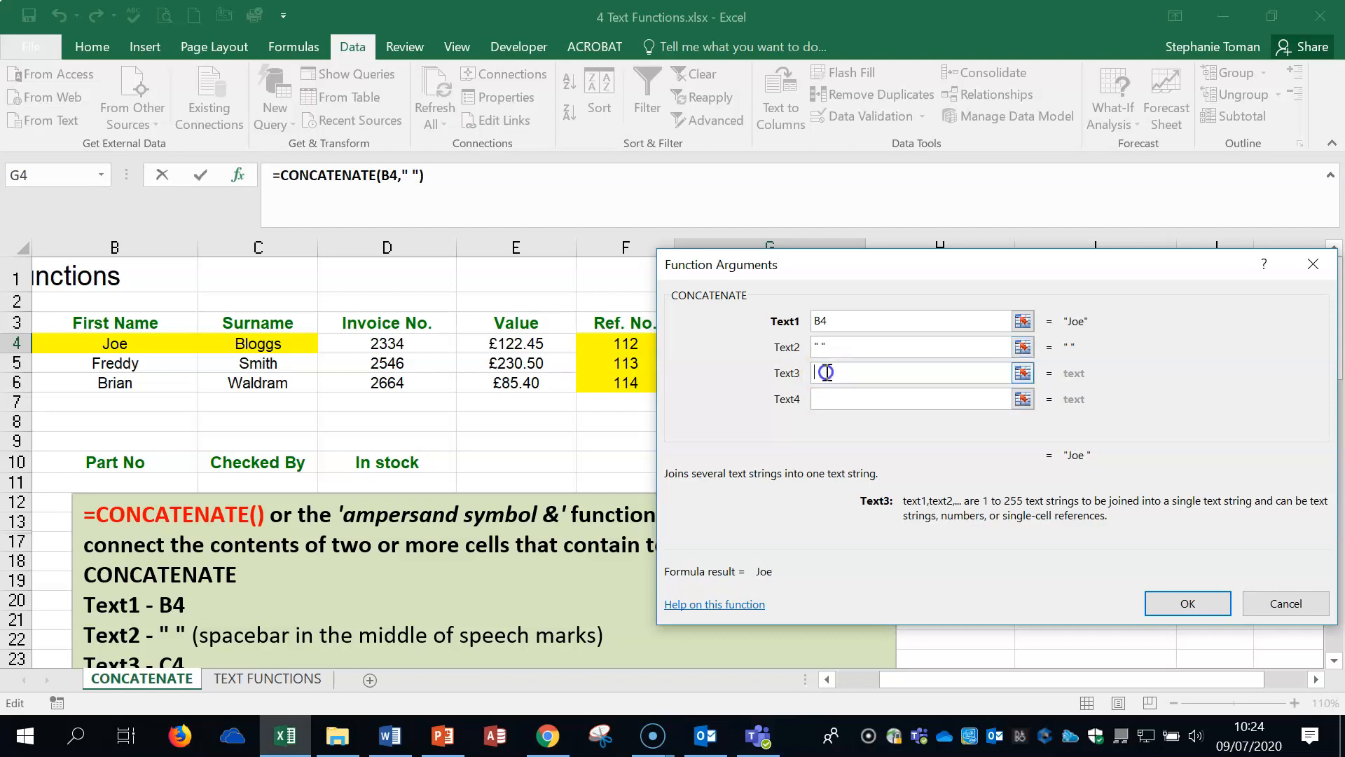
left_click(267, 344)
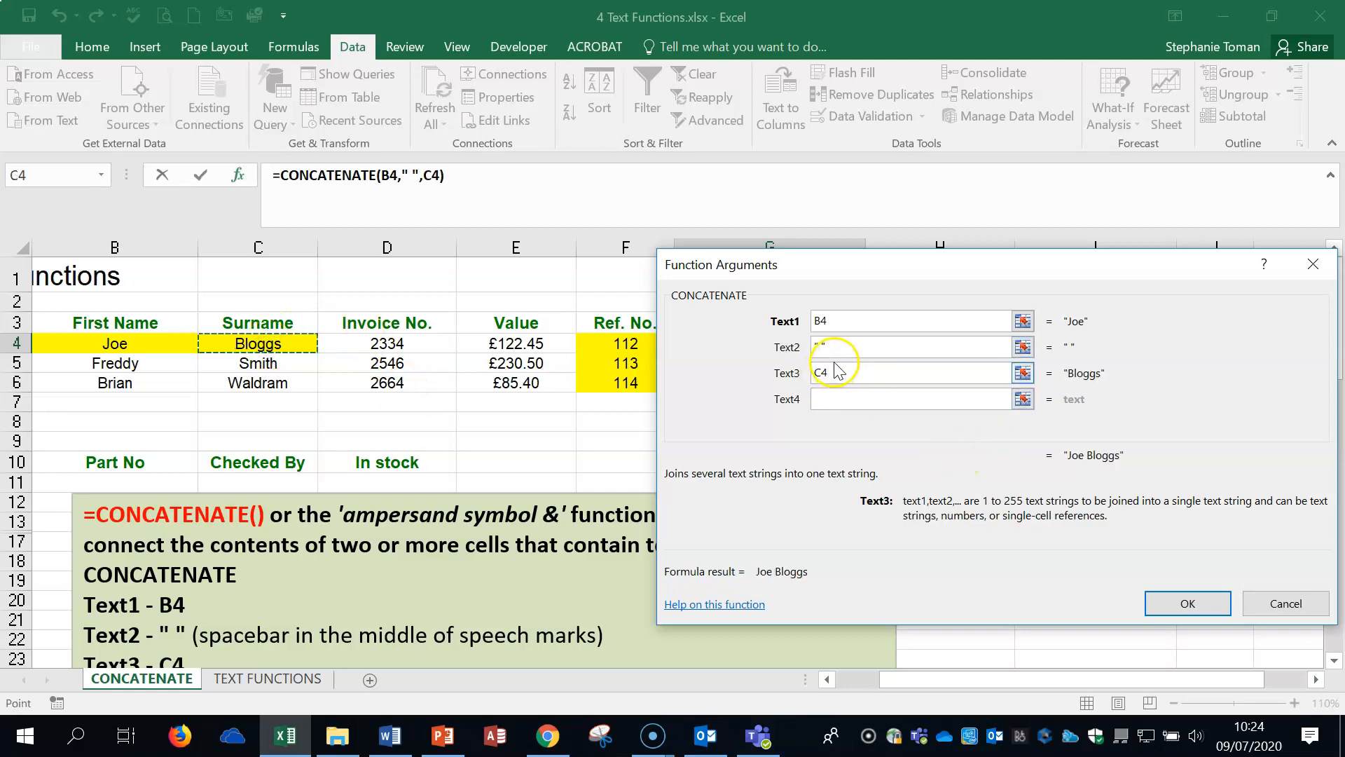
left_click(1206, 613)
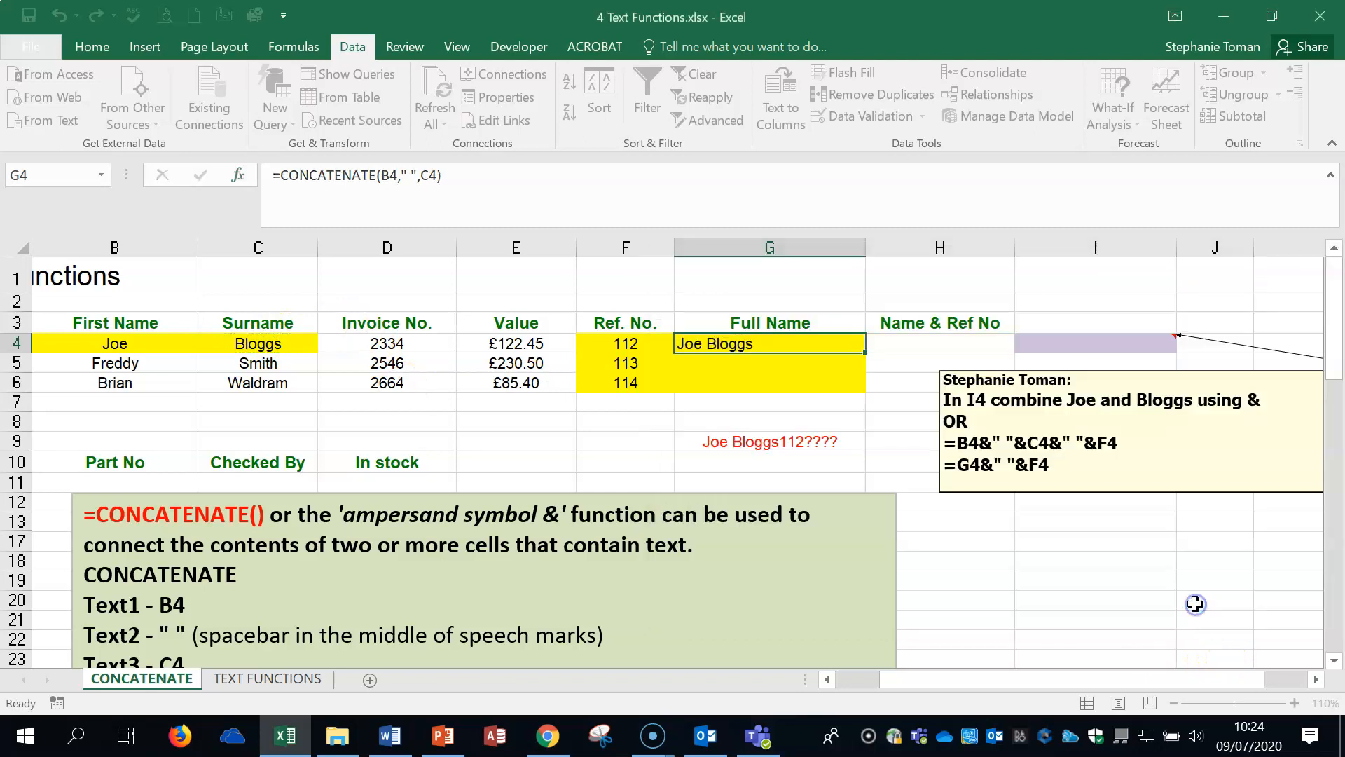
double_click(866, 356)
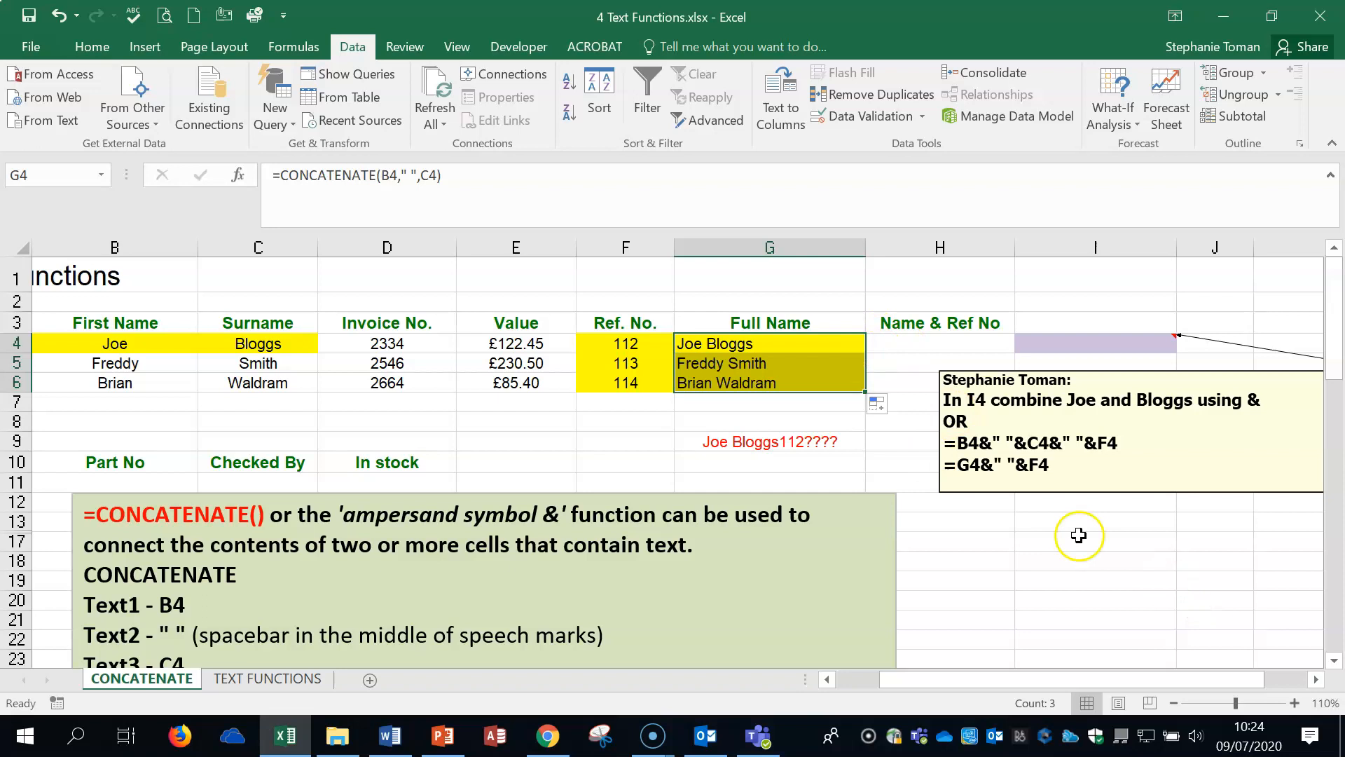
left_click(1204, 522)
left_click(1139, 518)
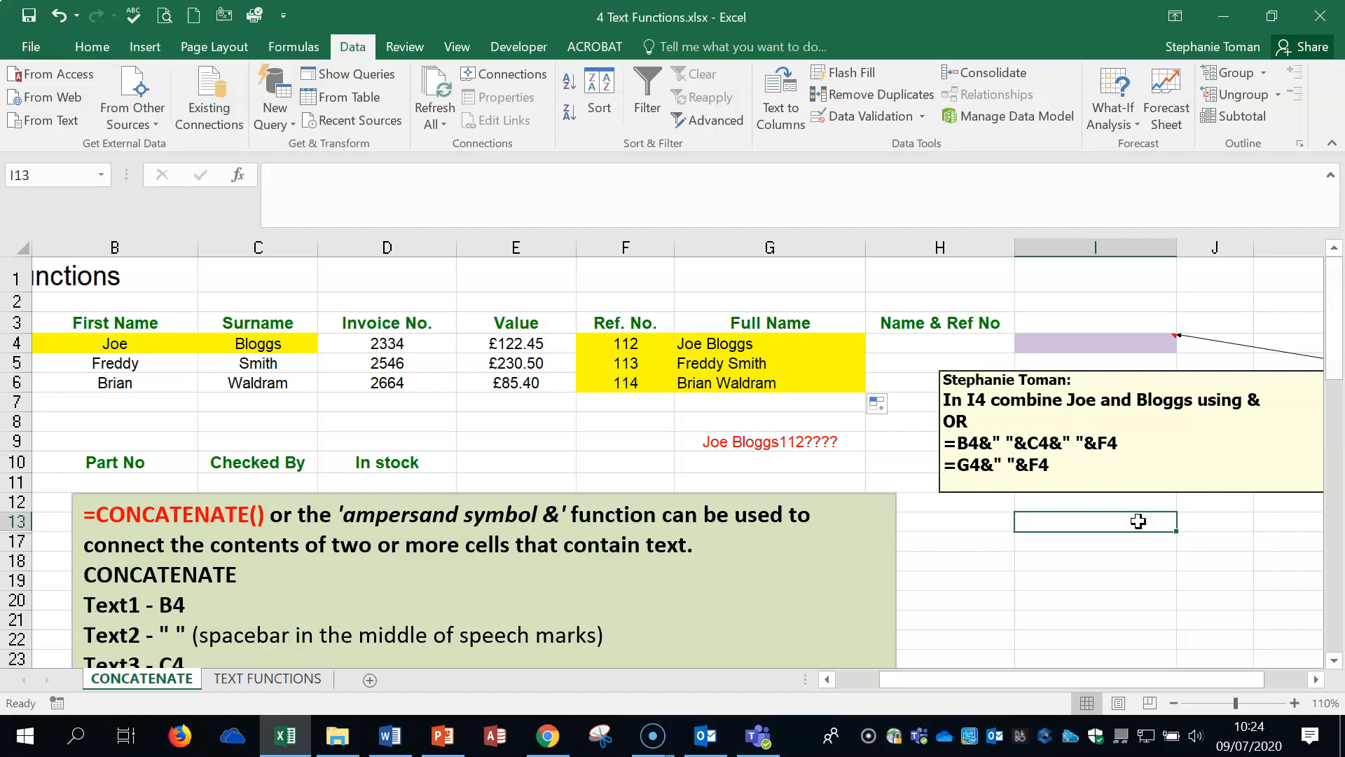
left_click(1059, 430)
- Enter the formula =G4&F4 in H4 to join the full name with the reference number
left_click(941, 343)
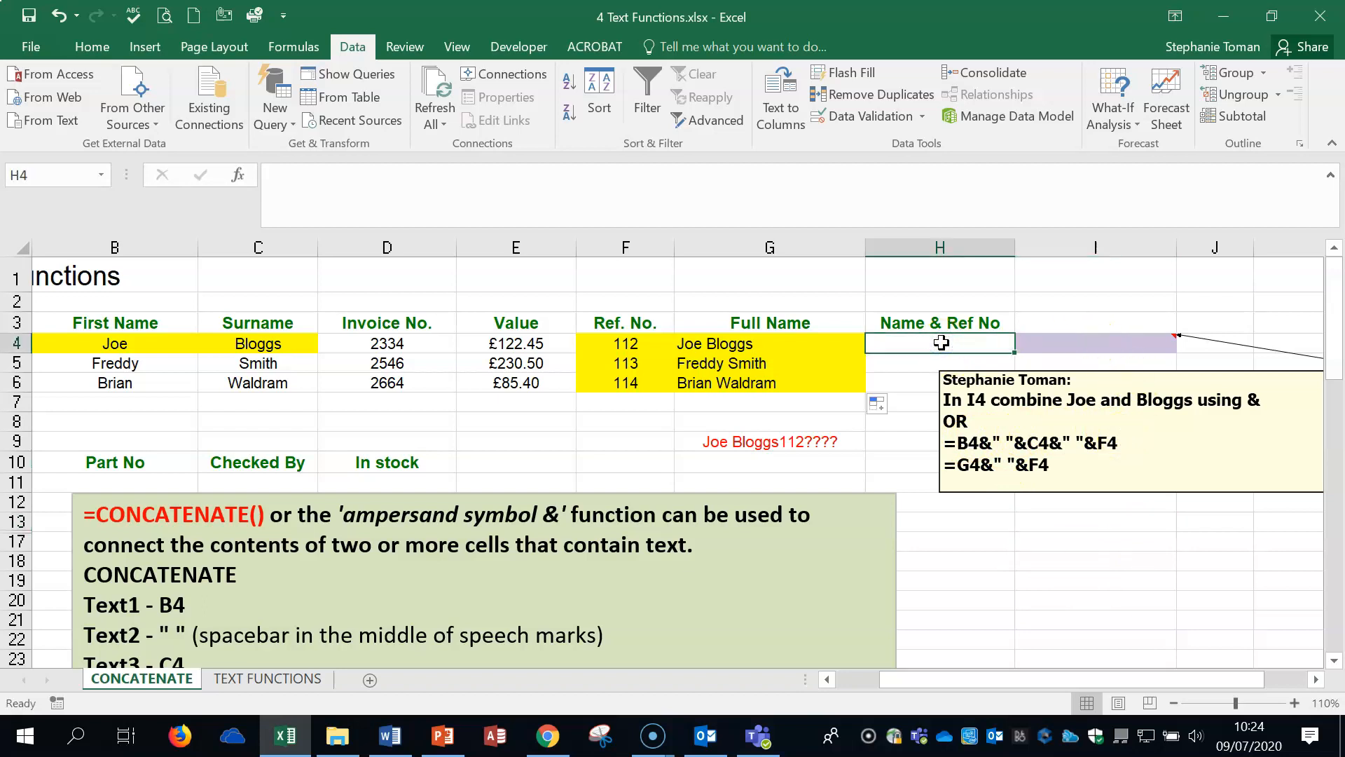
type("=")
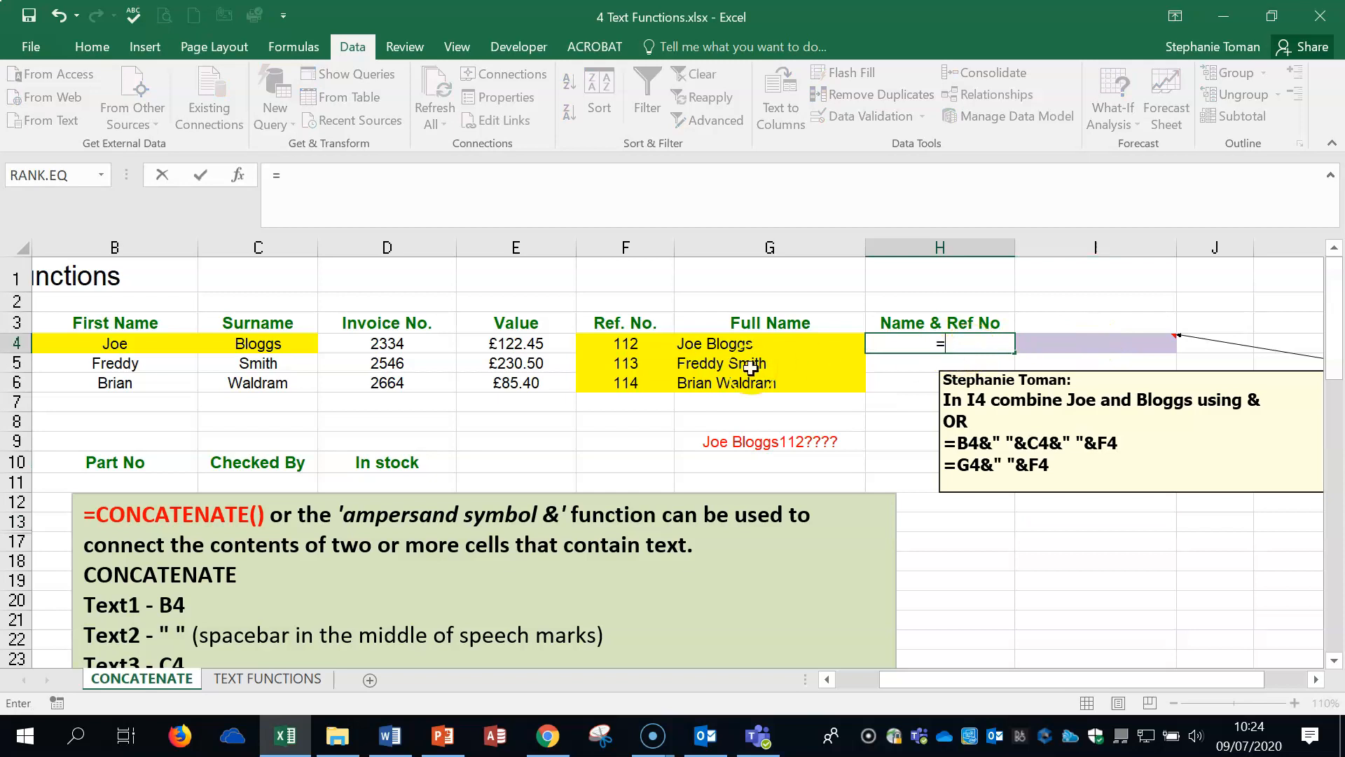
left_click(729, 344)
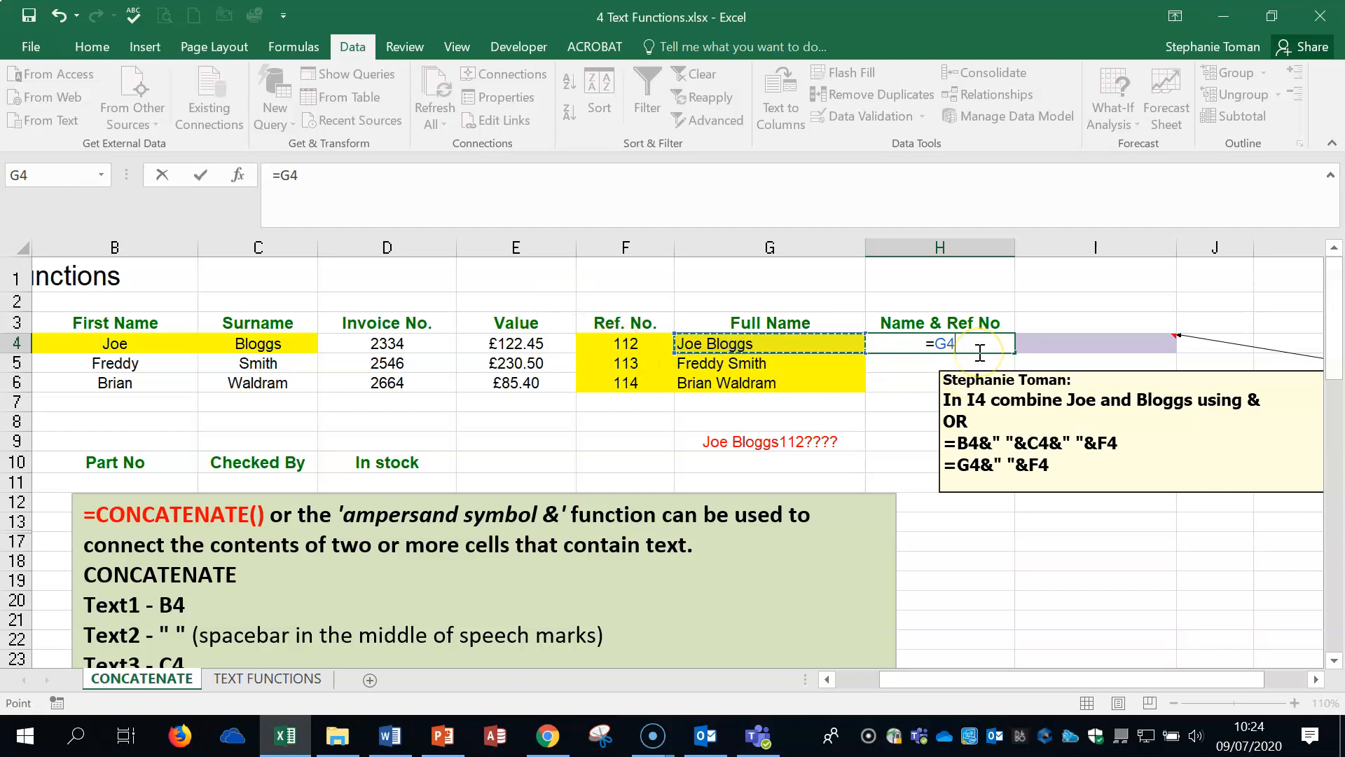
type("&")
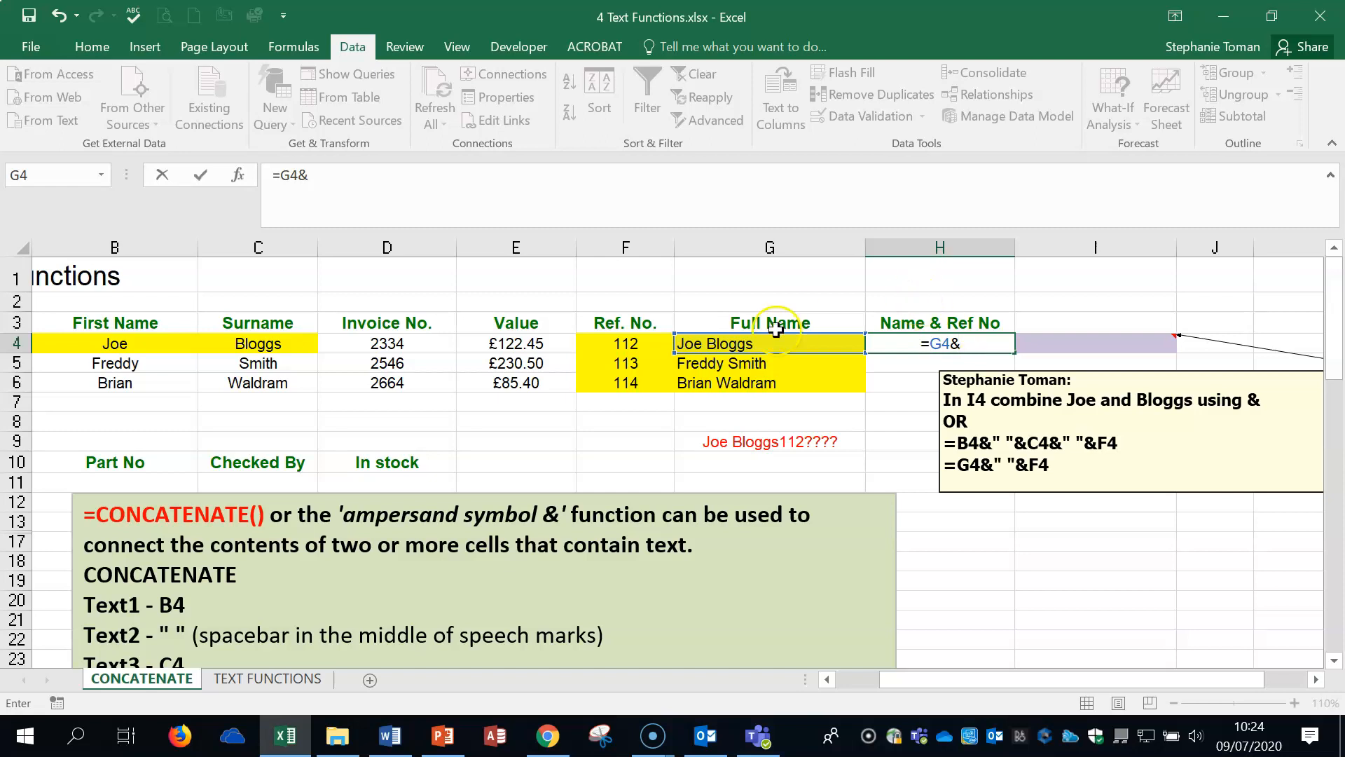
left_click(626, 342)
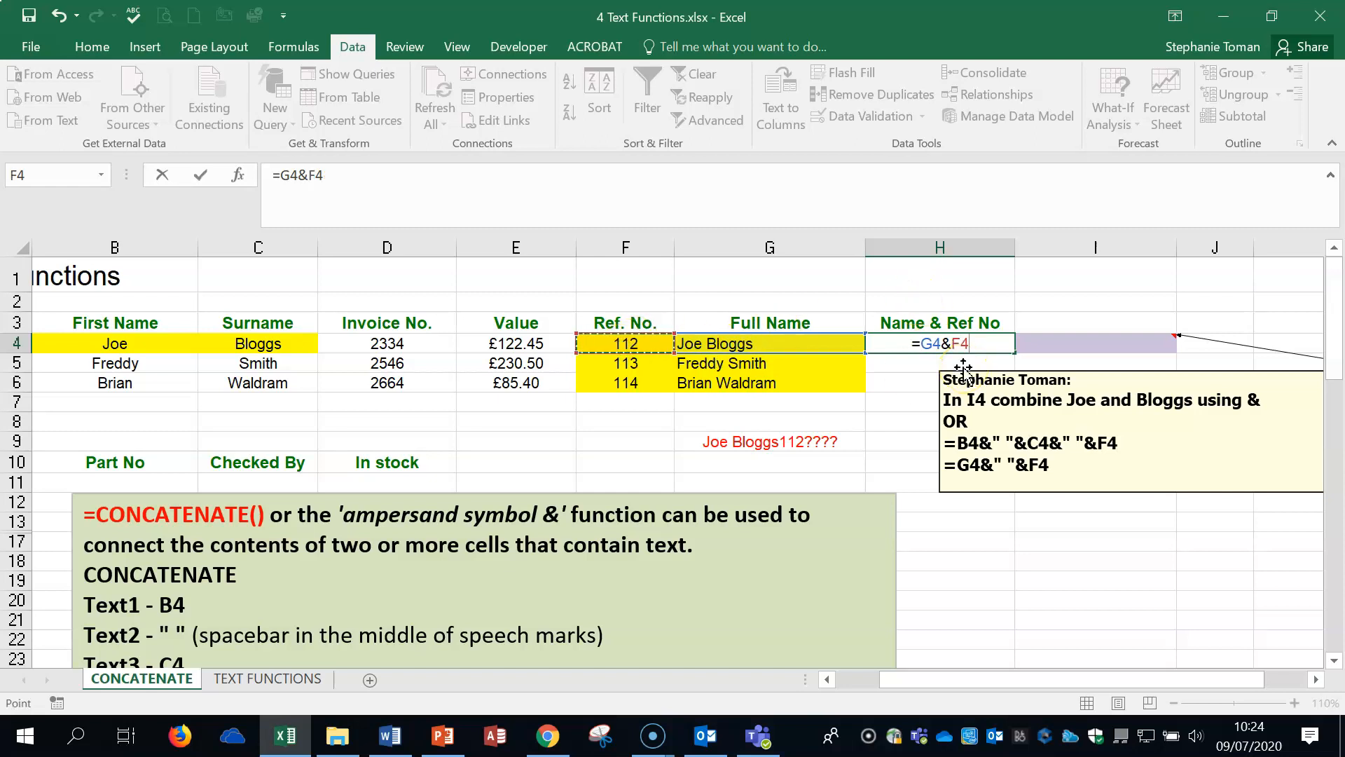
key("Return")
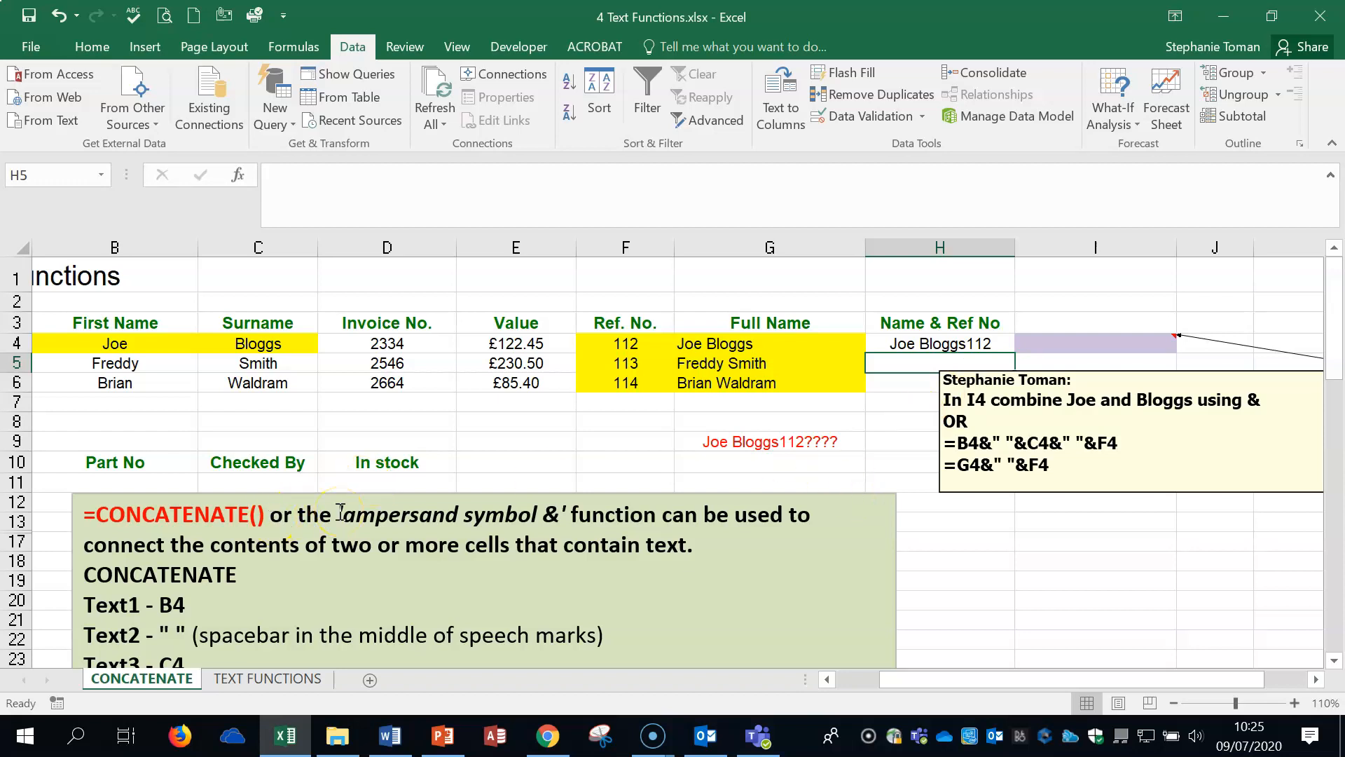
- Examine the joined text in H4, the comment attached to I4 and the CONCATENATE formula in G4
left_click(986, 344)
left_click(979, 365)
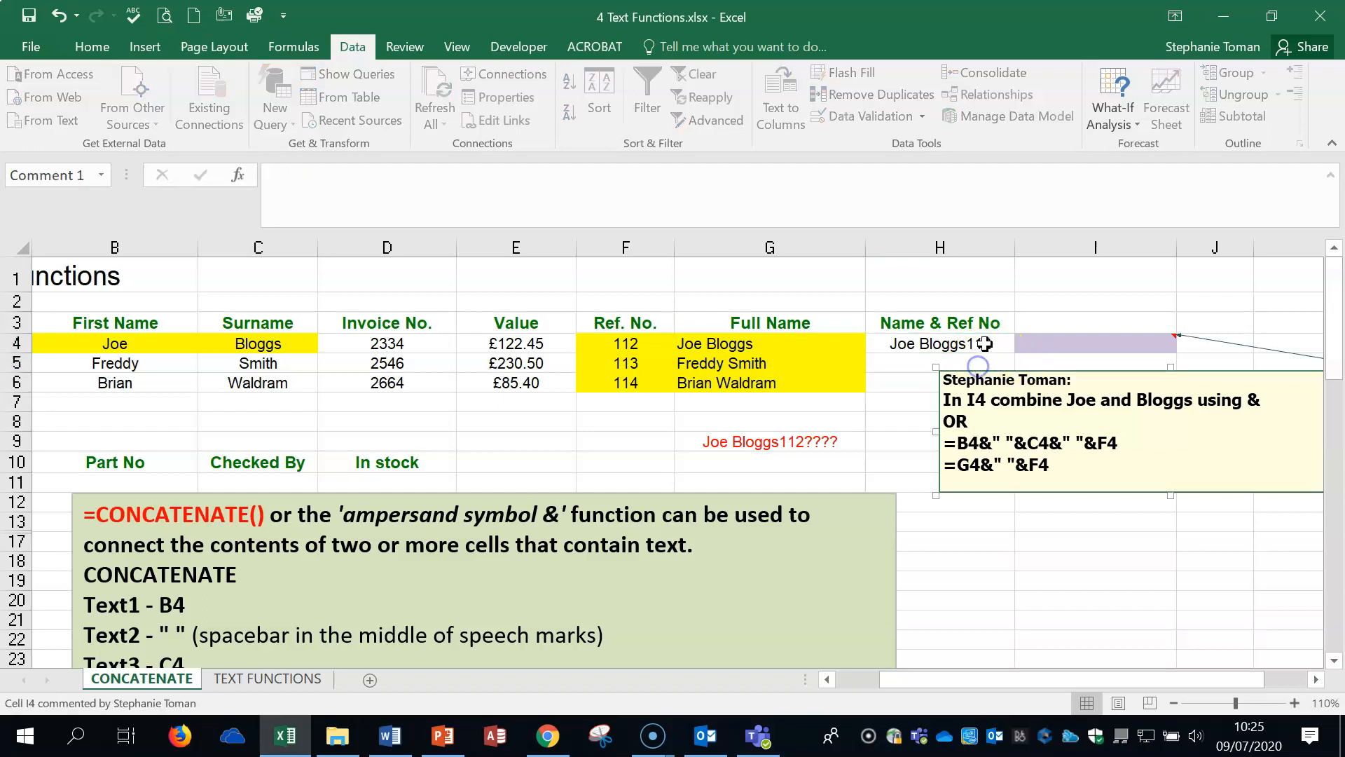
left_click(1171, 444)
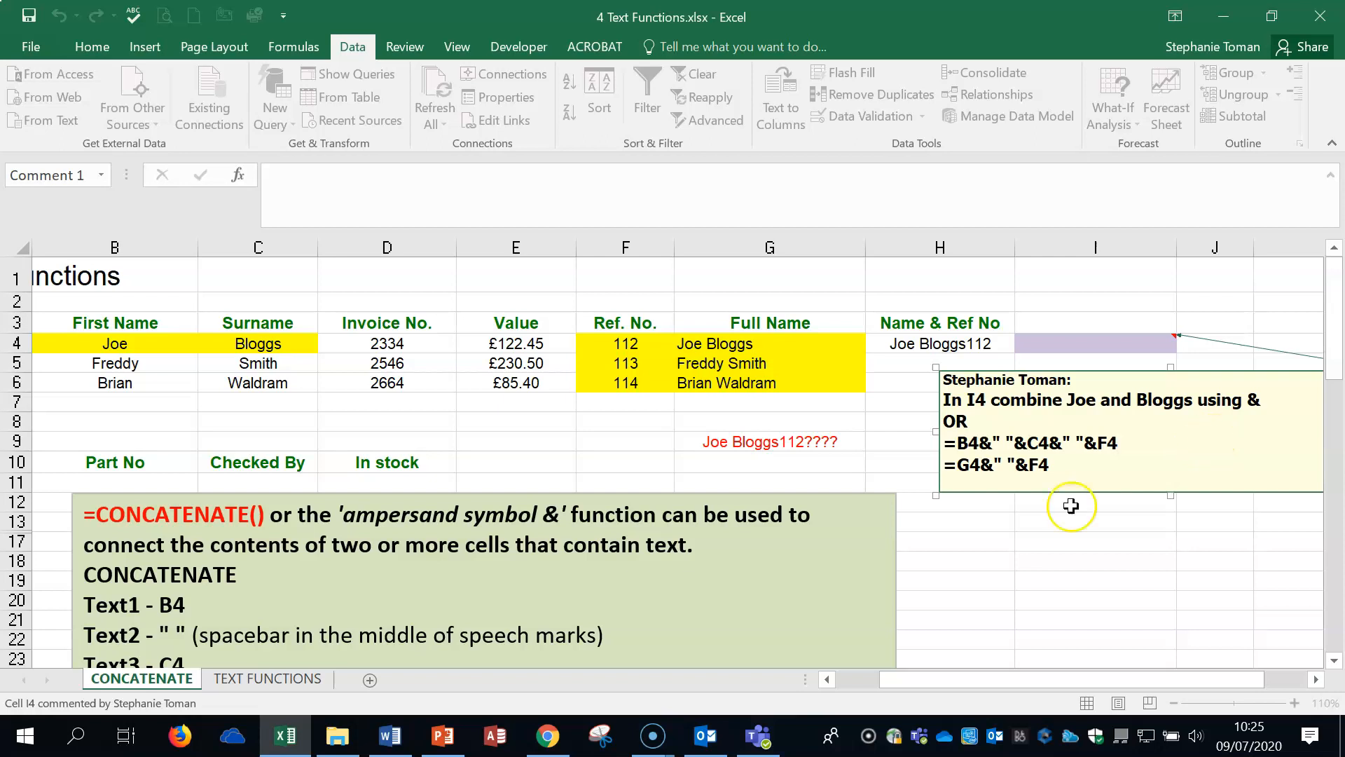
left_click(1104, 555)
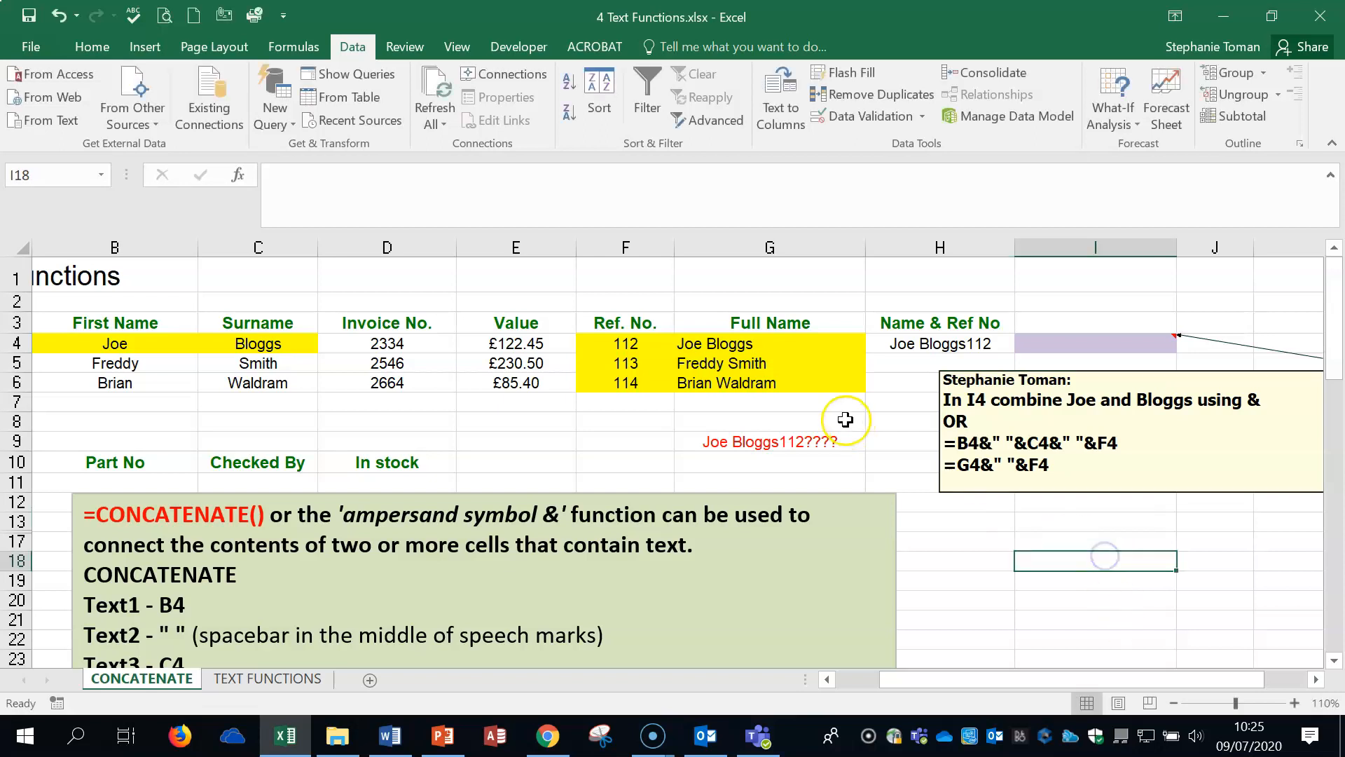
left_click(749, 345)
double_click(748, 344)
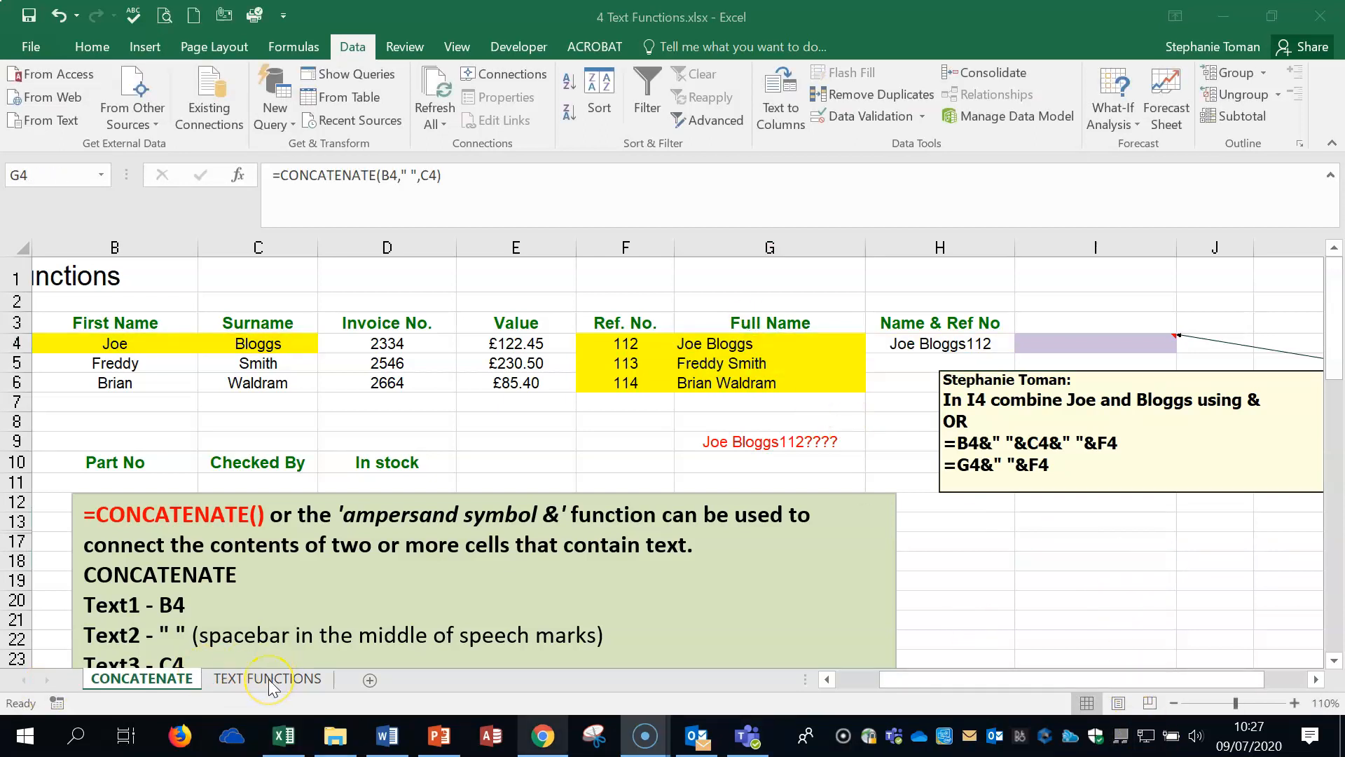
- On the TEXT FUNCTIONS worksheet, examine the nested UPPER and TRIM formula in C4
left_click(270, 681)
left_click(269, 681)
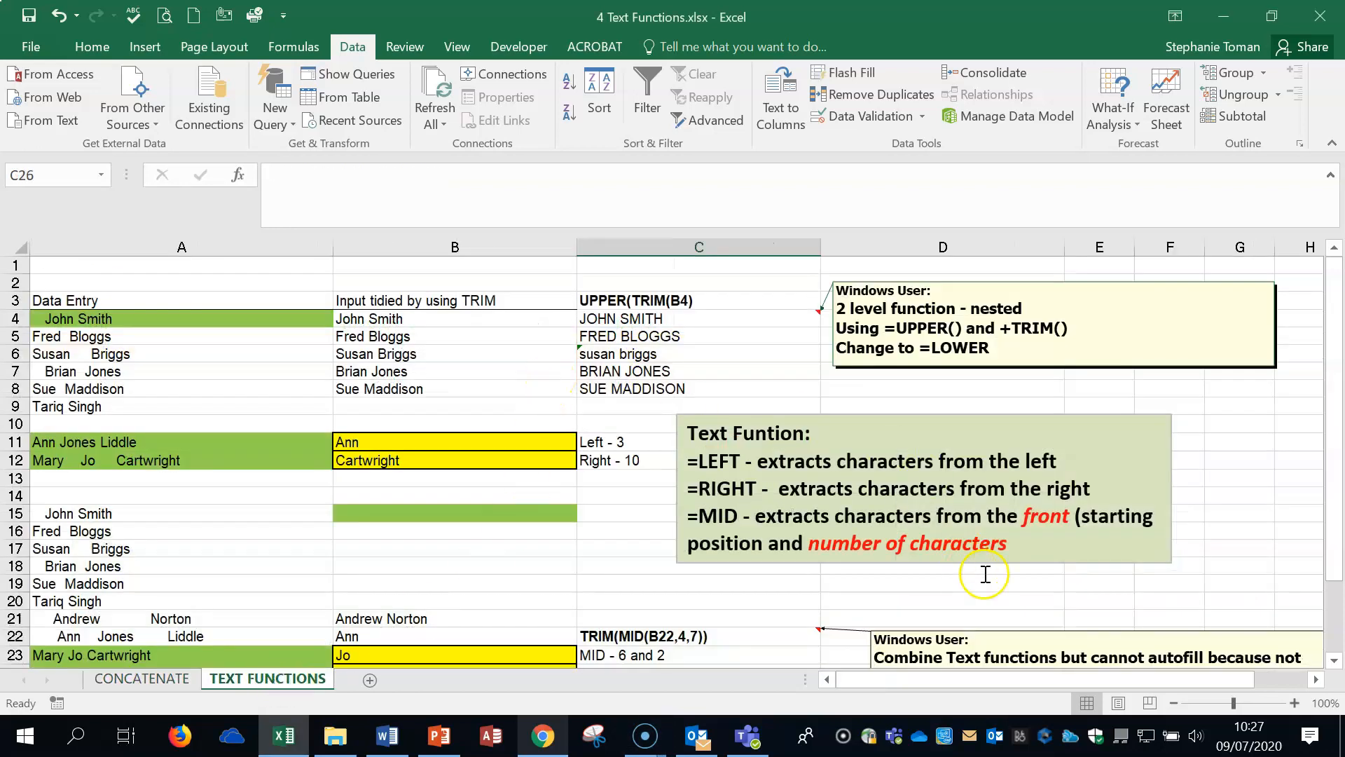
left_click(1175, 705)
left_click(1175, 704)
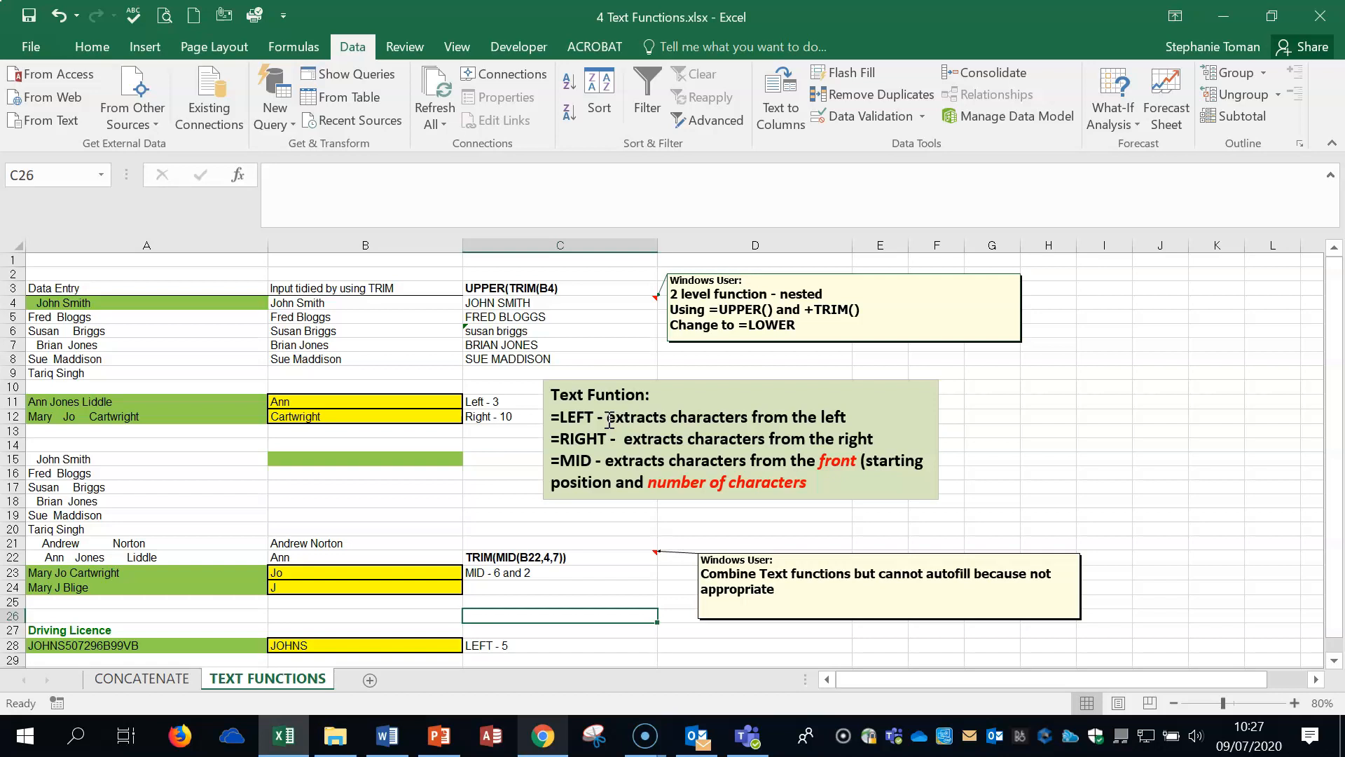
left_click(505, 302)
double_click(595, 307)
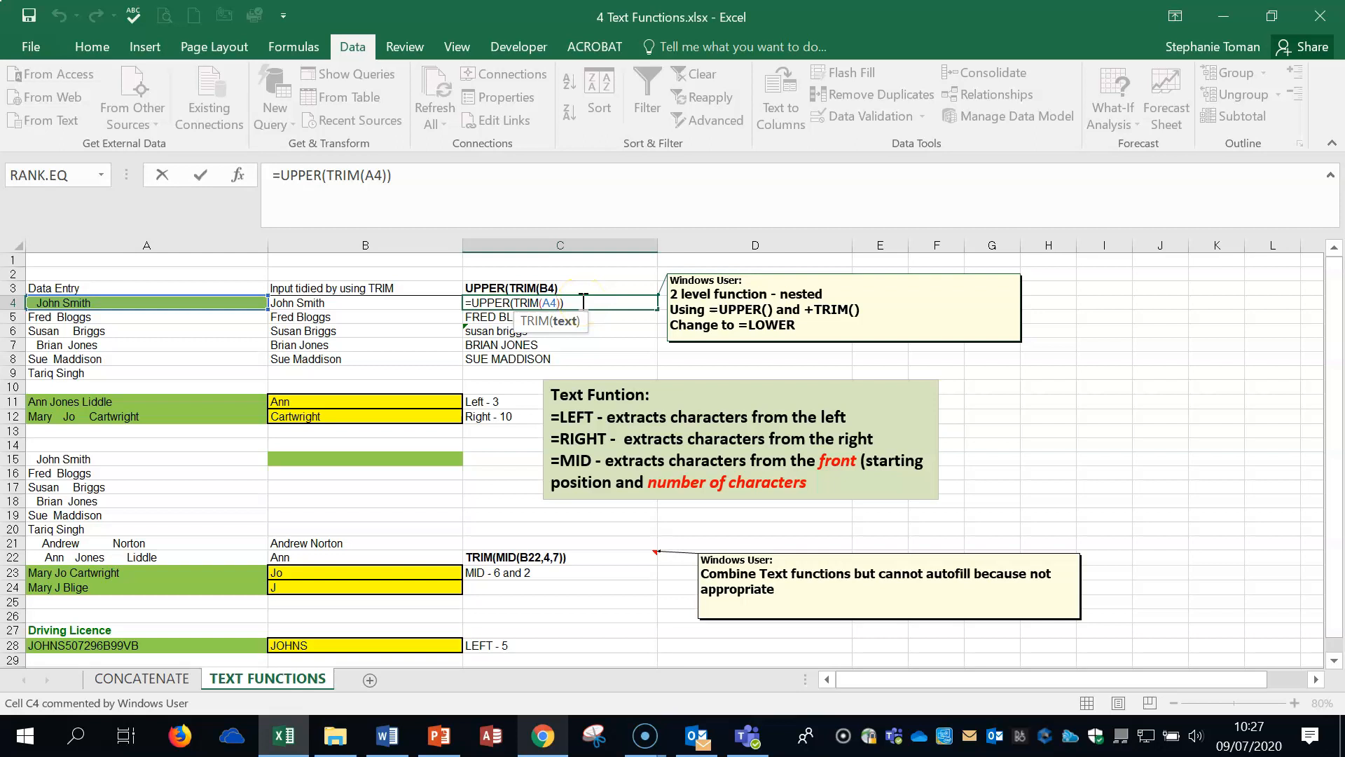
key("ctrl+Return")
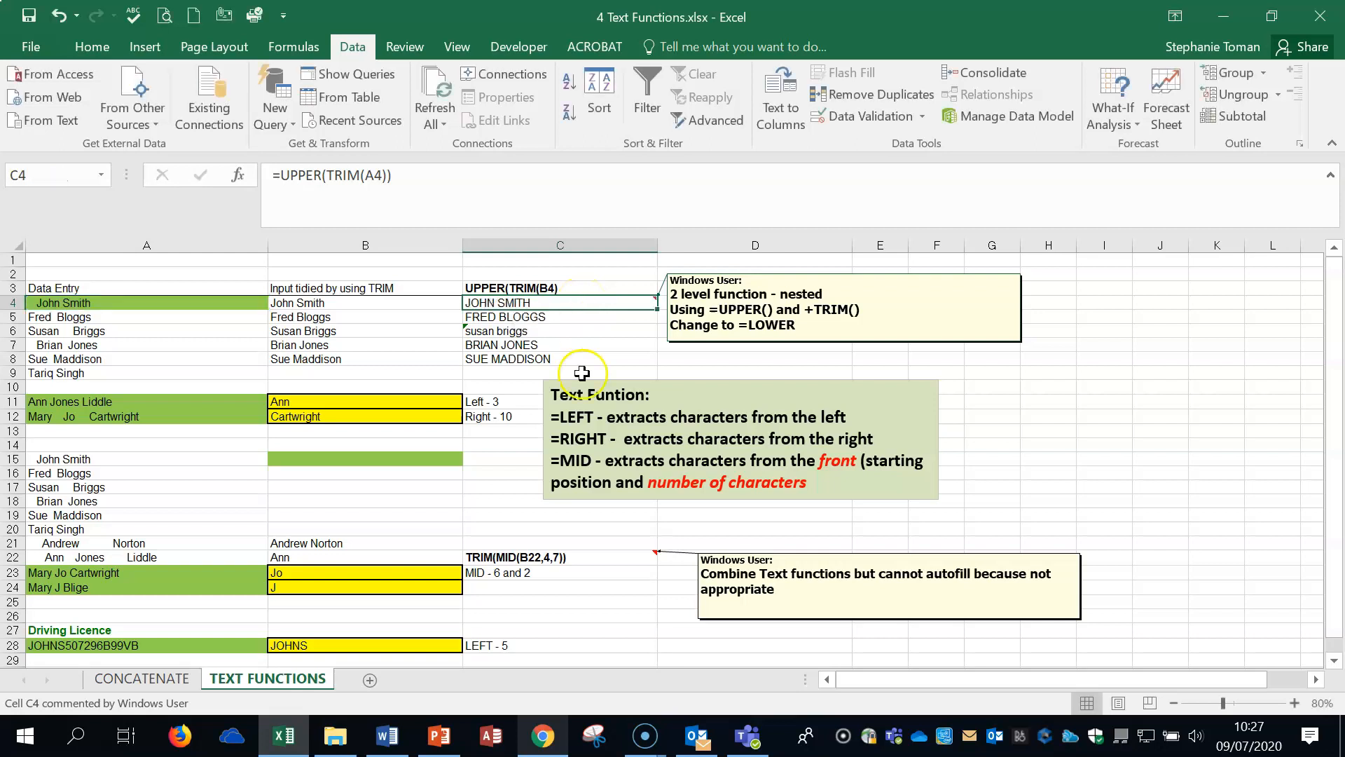
- Examine the LEFT formula in B11 and the RIGHT formula in B12
double_click(359, 401)
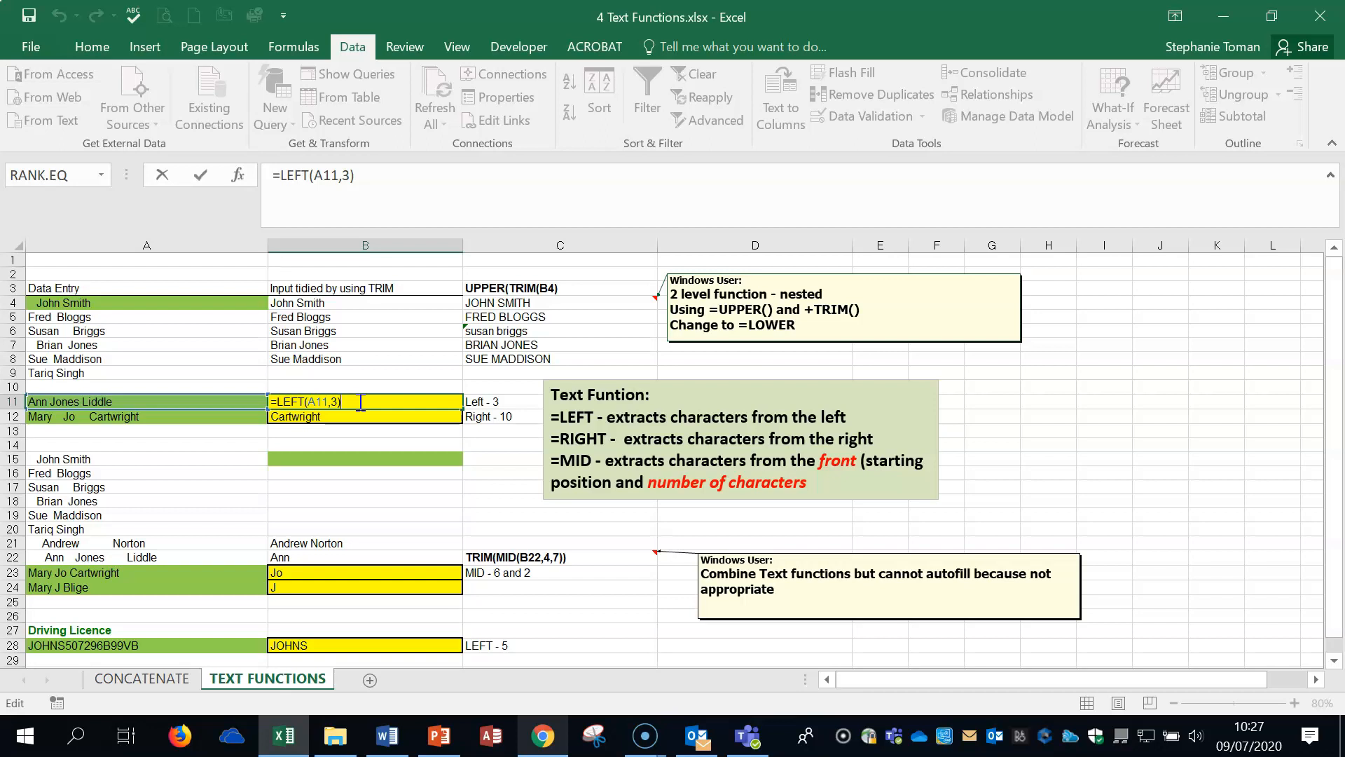
key("Return")
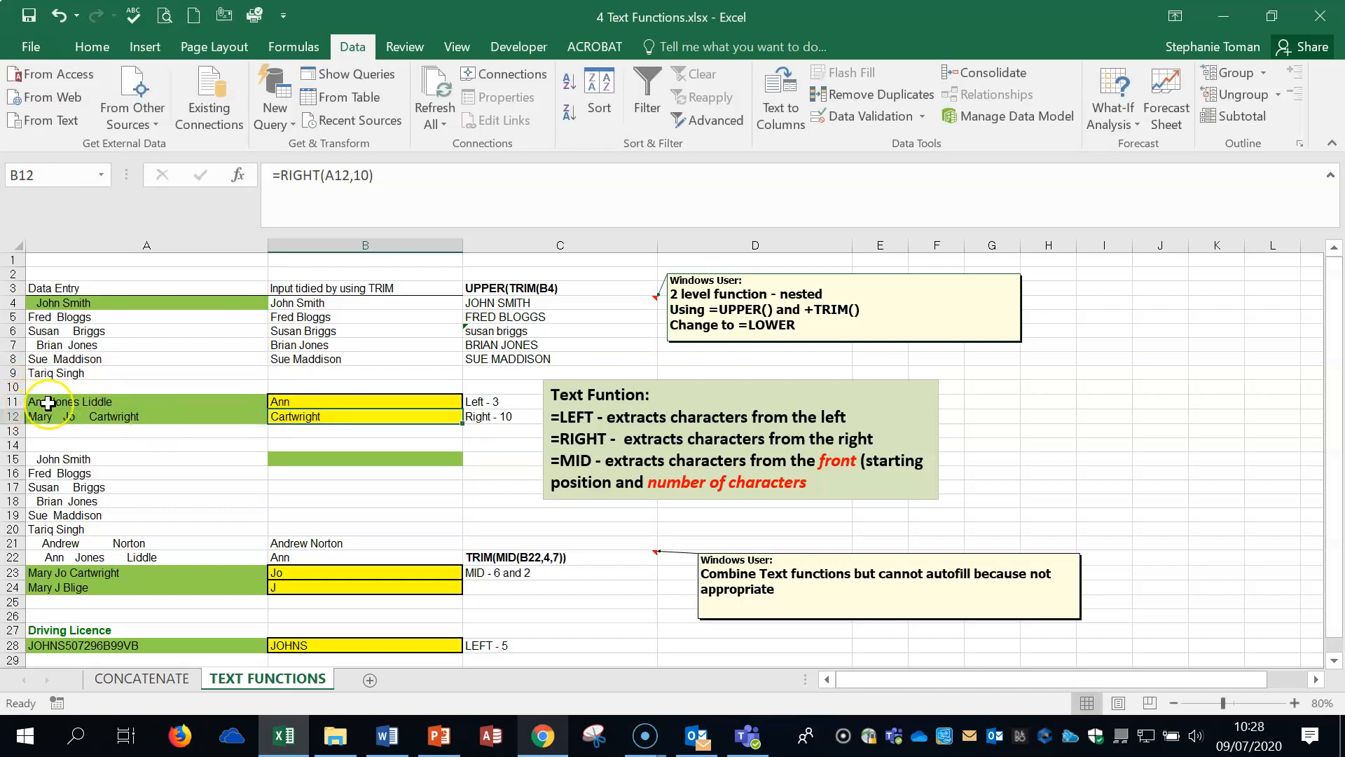
double_click(409, 418)
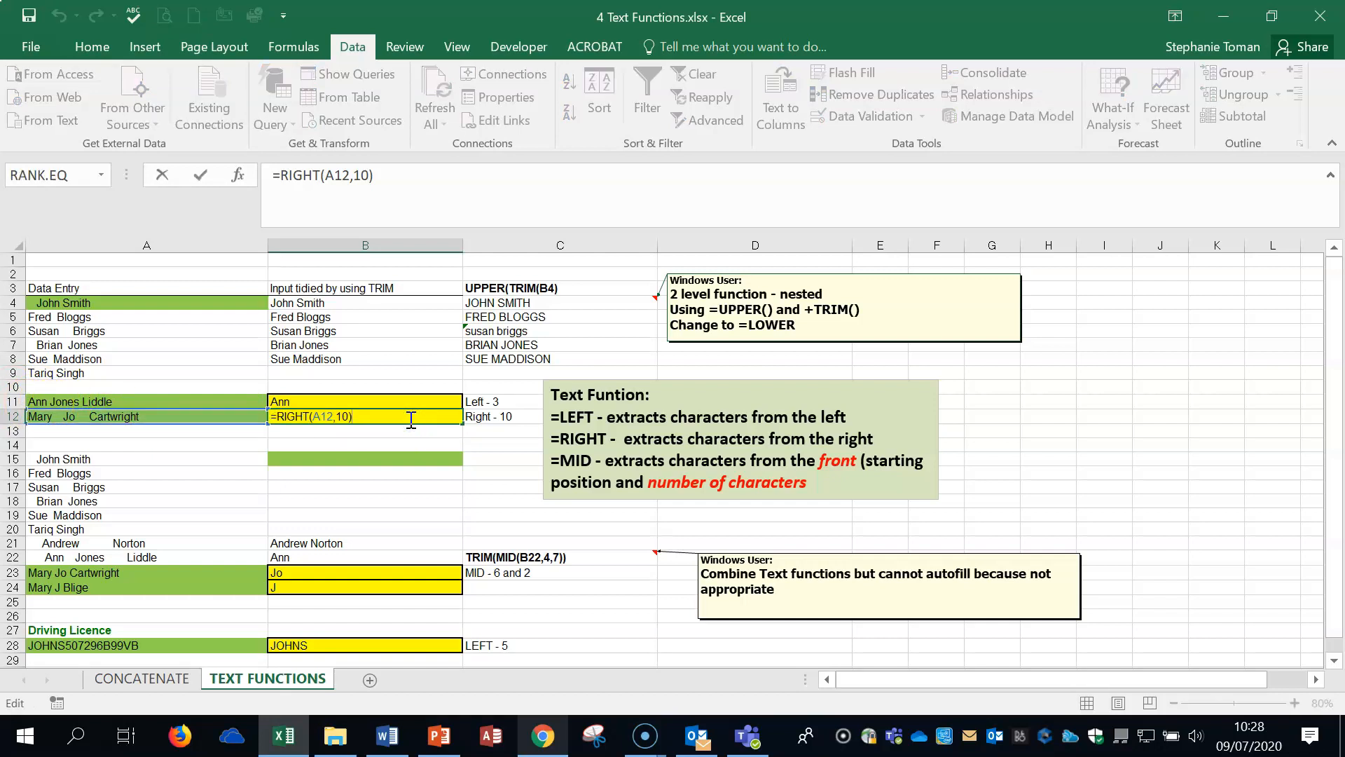
key("ctrl+Return")
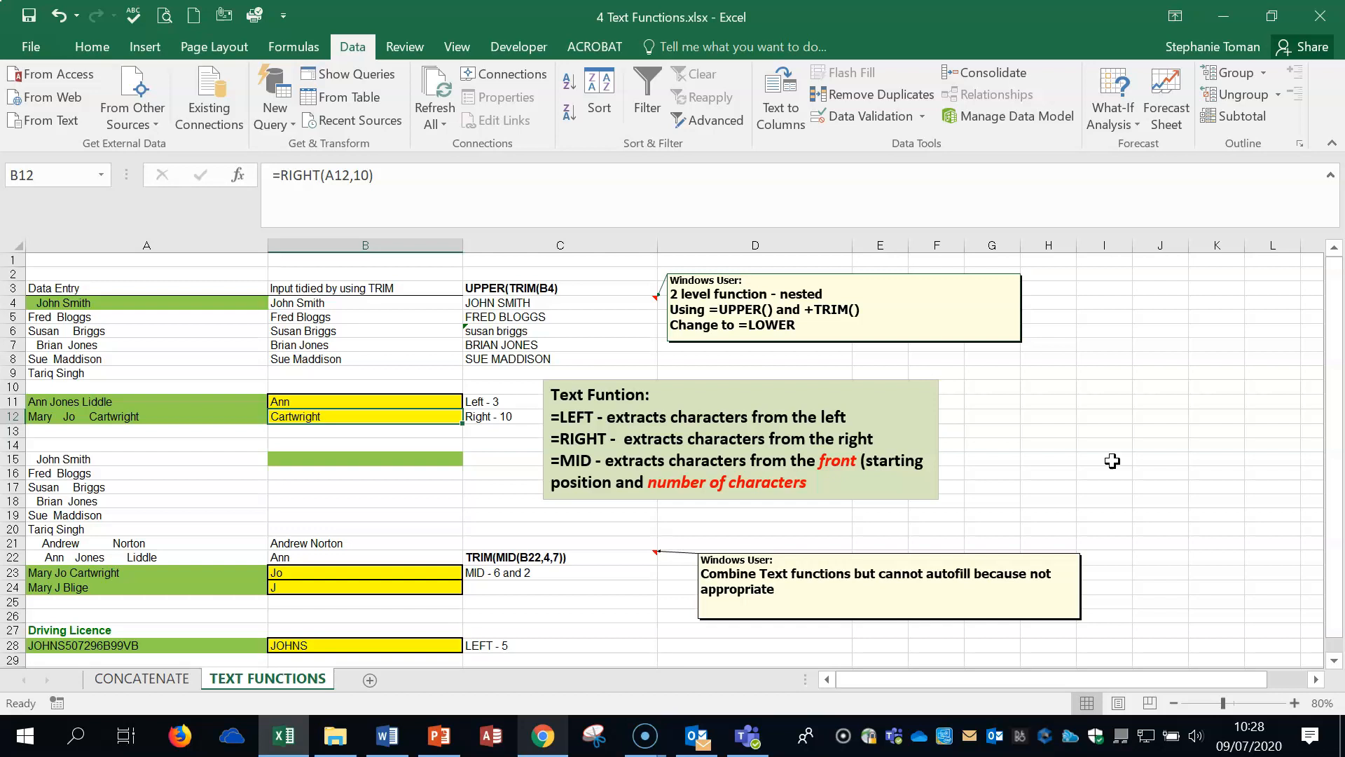
- Check the LEFT formula in B11 once more and clear it from the cell
left_click(354, 400)
double_click(317, 401)
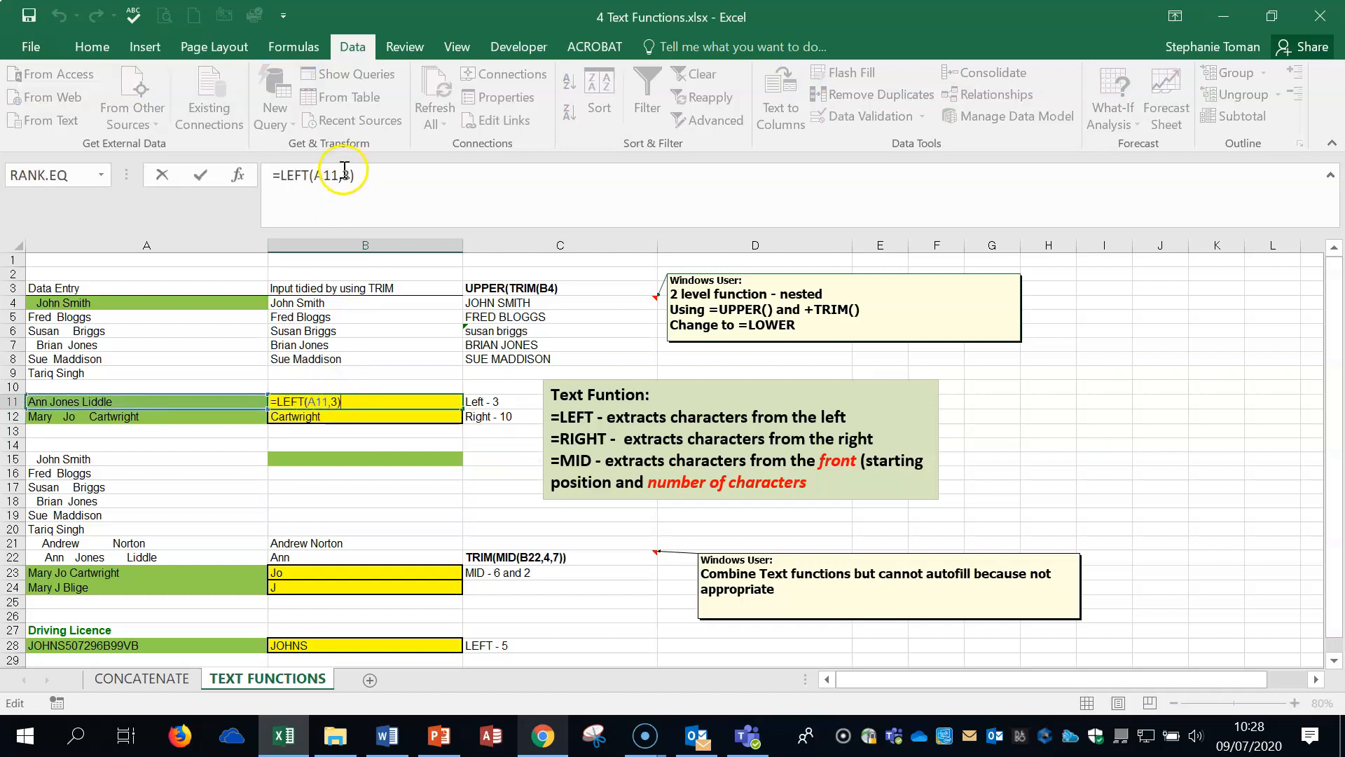
key("Escape")
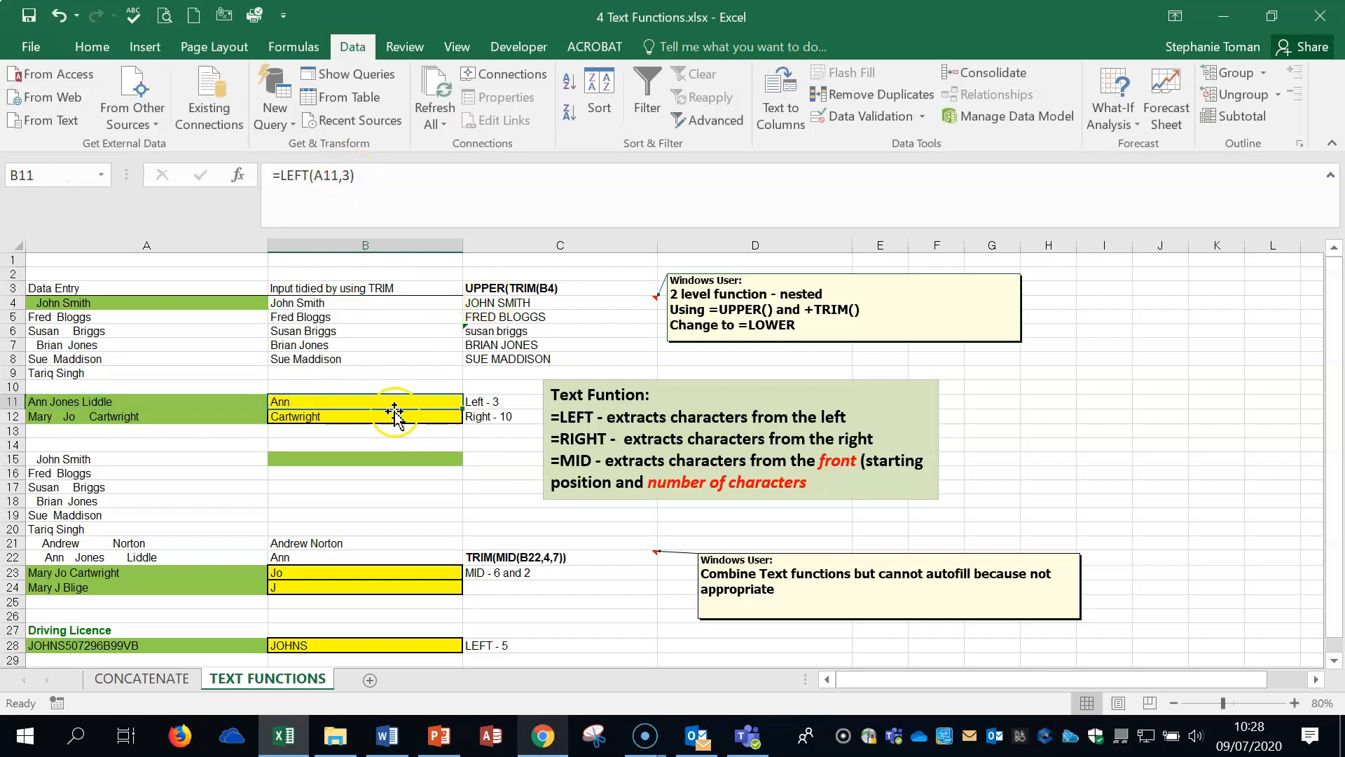
key("Delete")
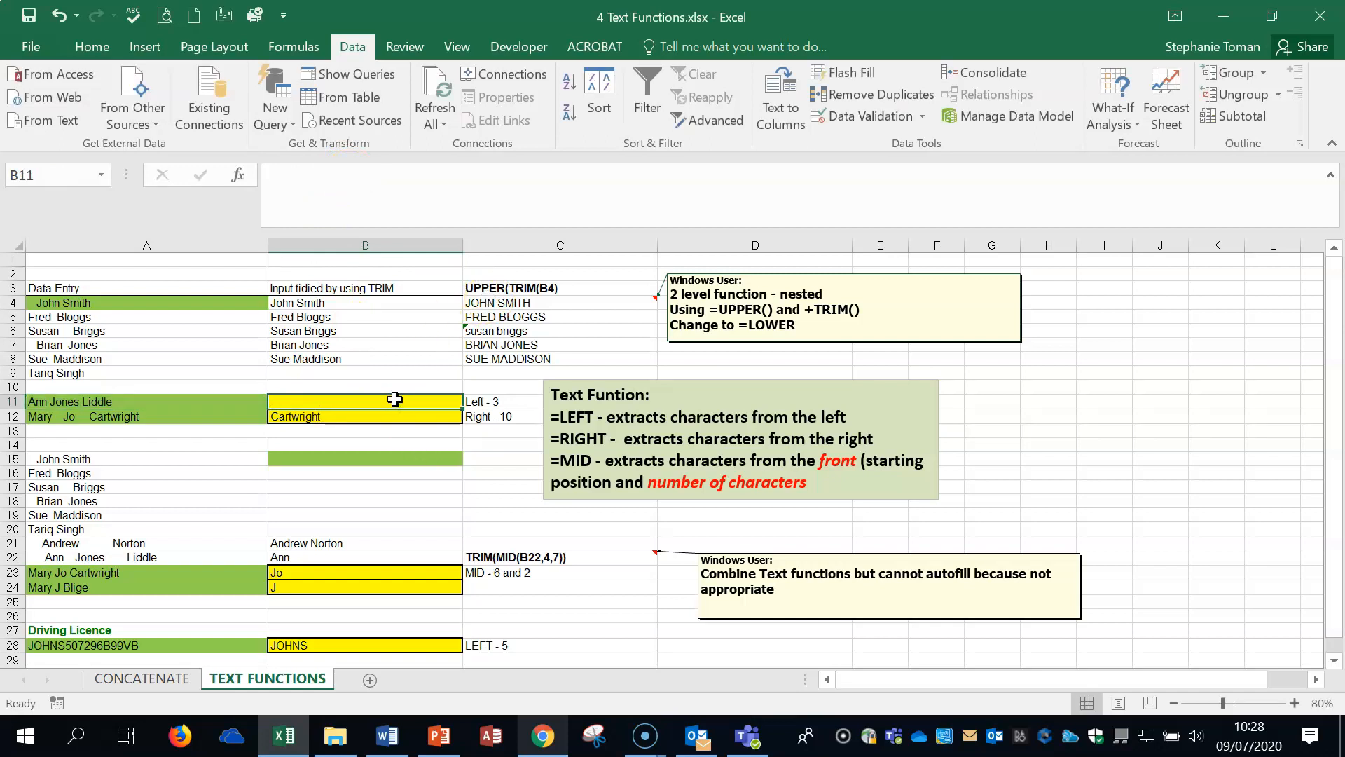
- Enter =LEFT(A11,3) in B11 to extract the first three characters of A11
type("=left")
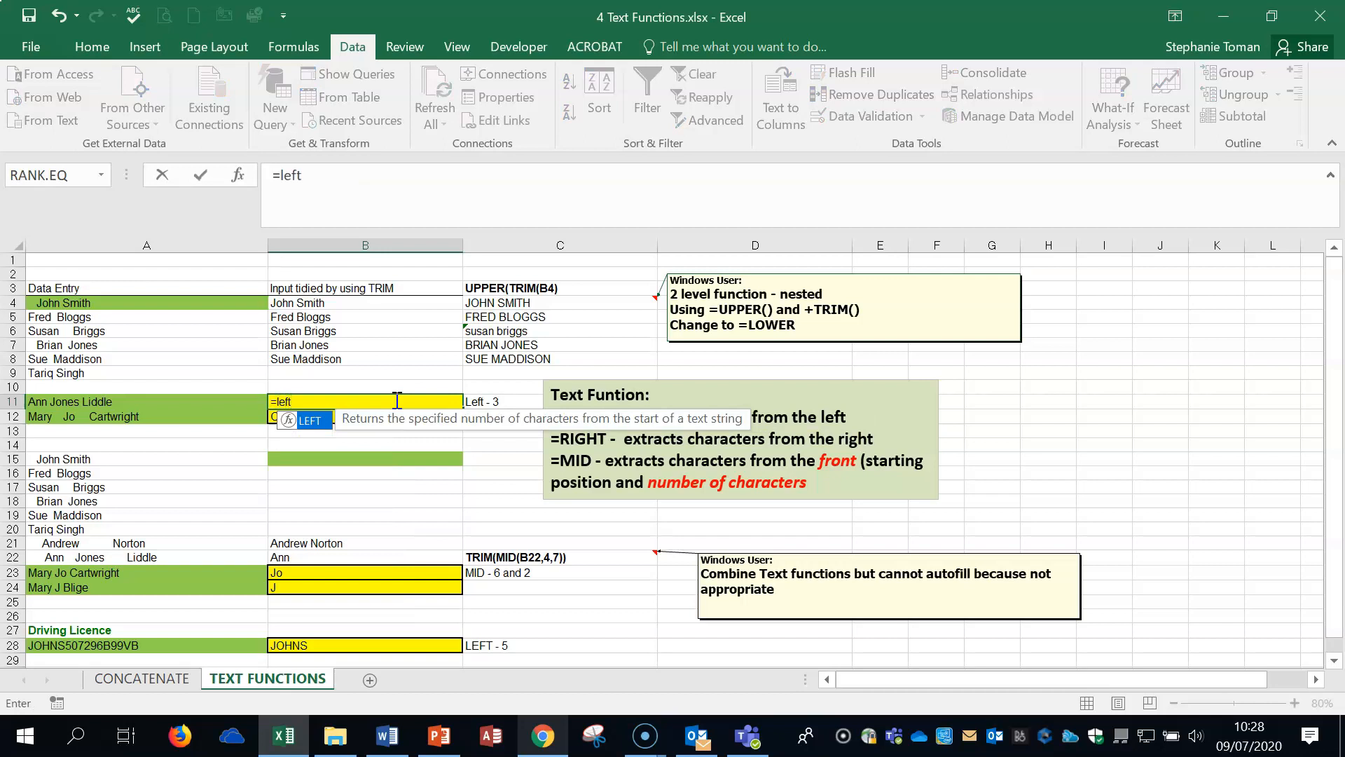
double_click(307, 420)
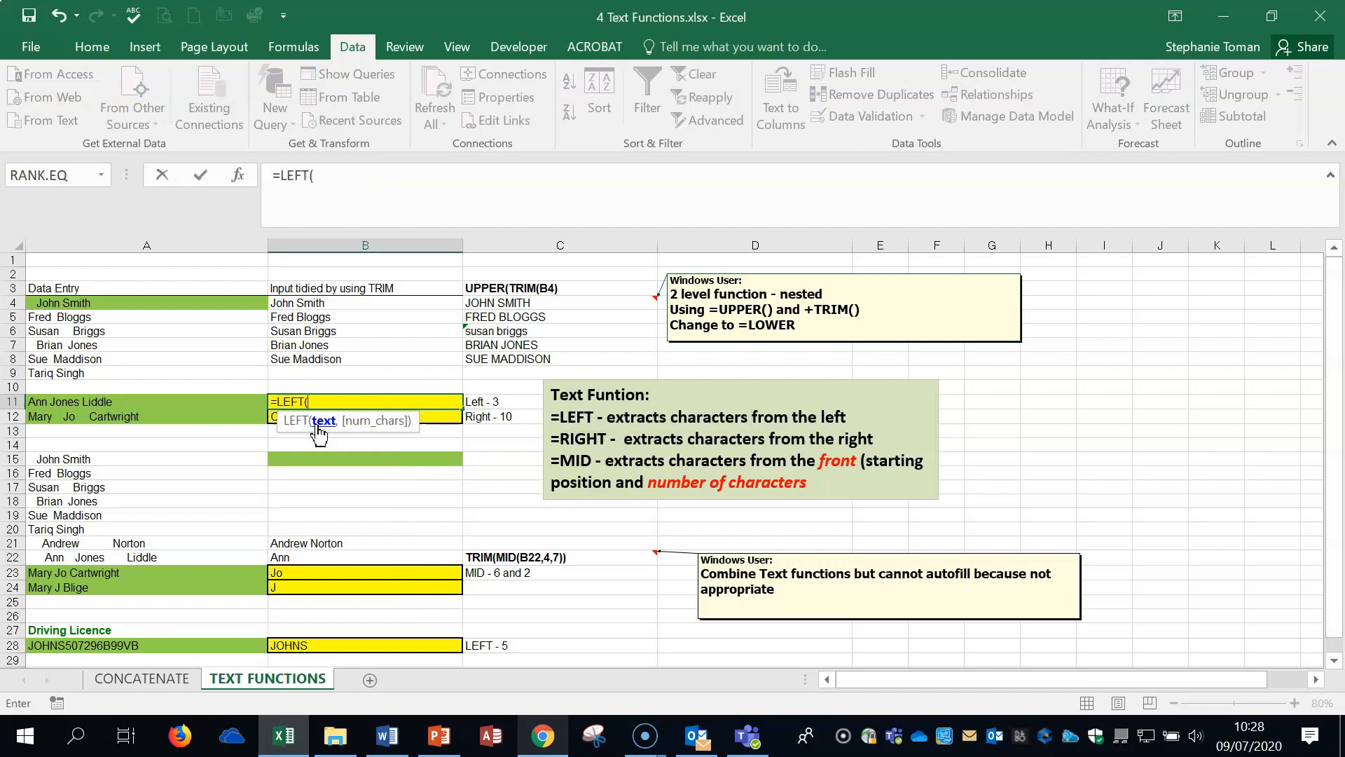
left_click(70, 403)
left_click(404, 177)
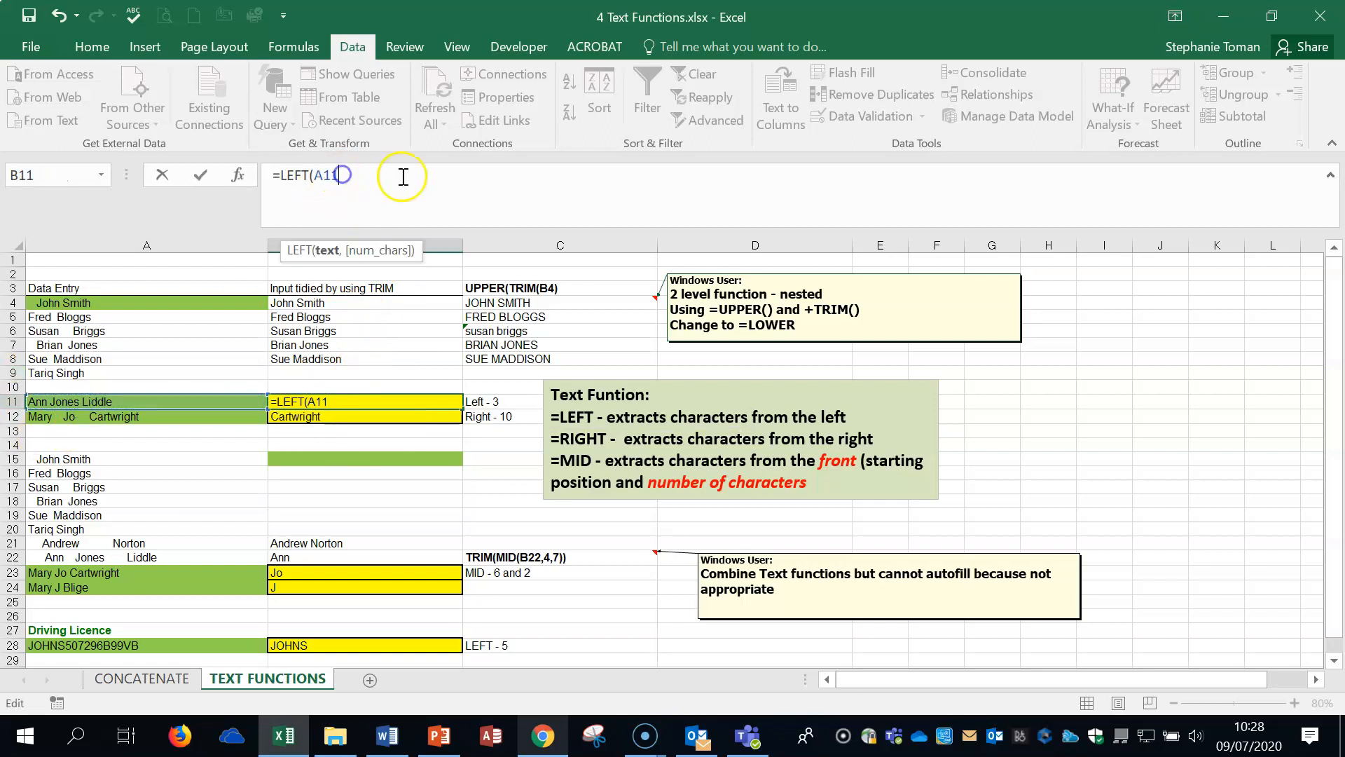
type(",")
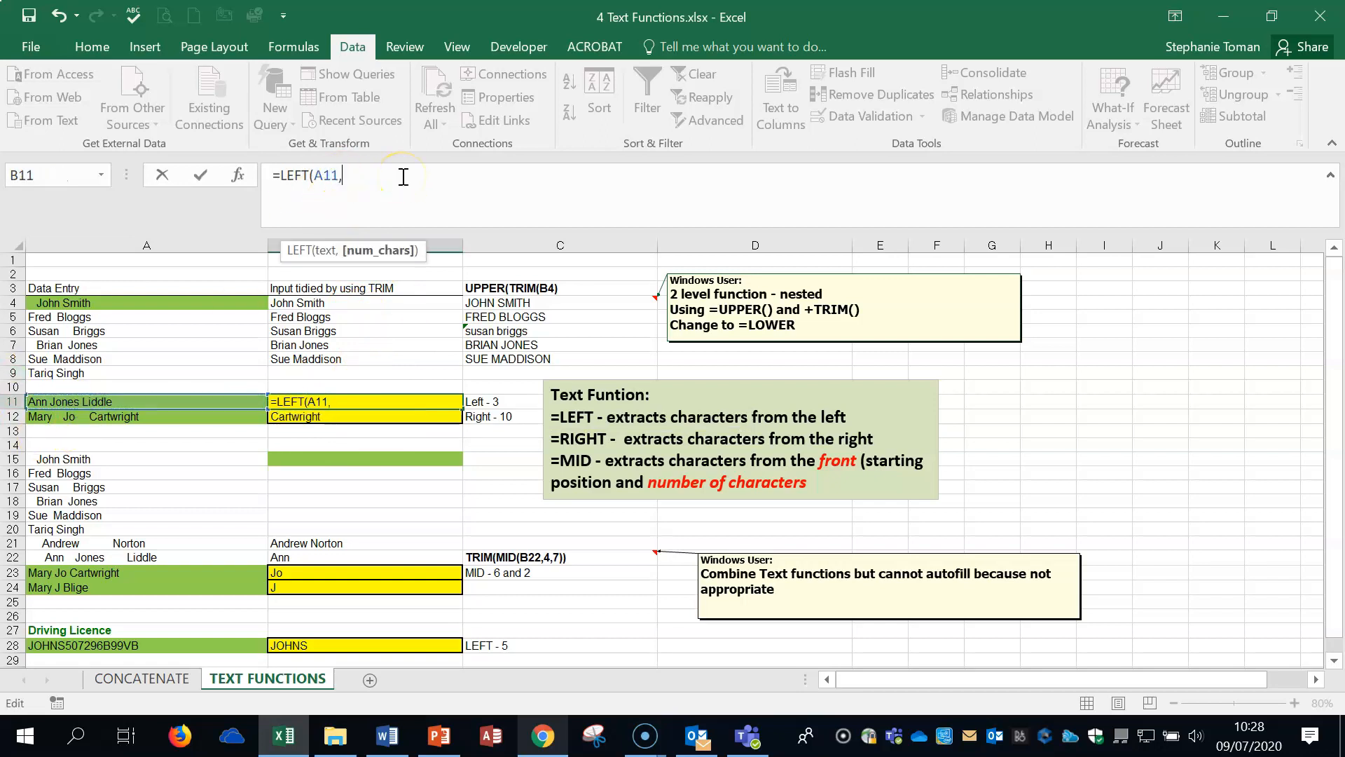
type("3")
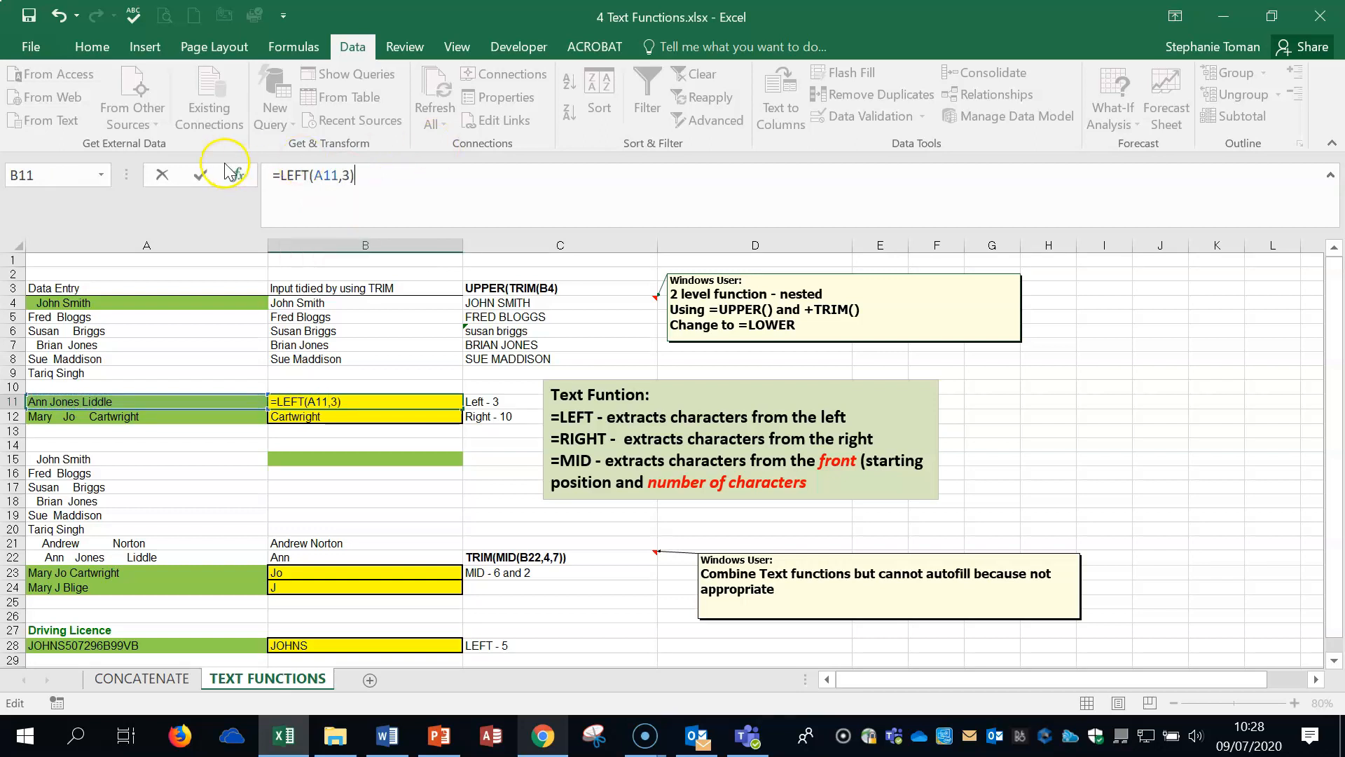
left_click(199, 175)
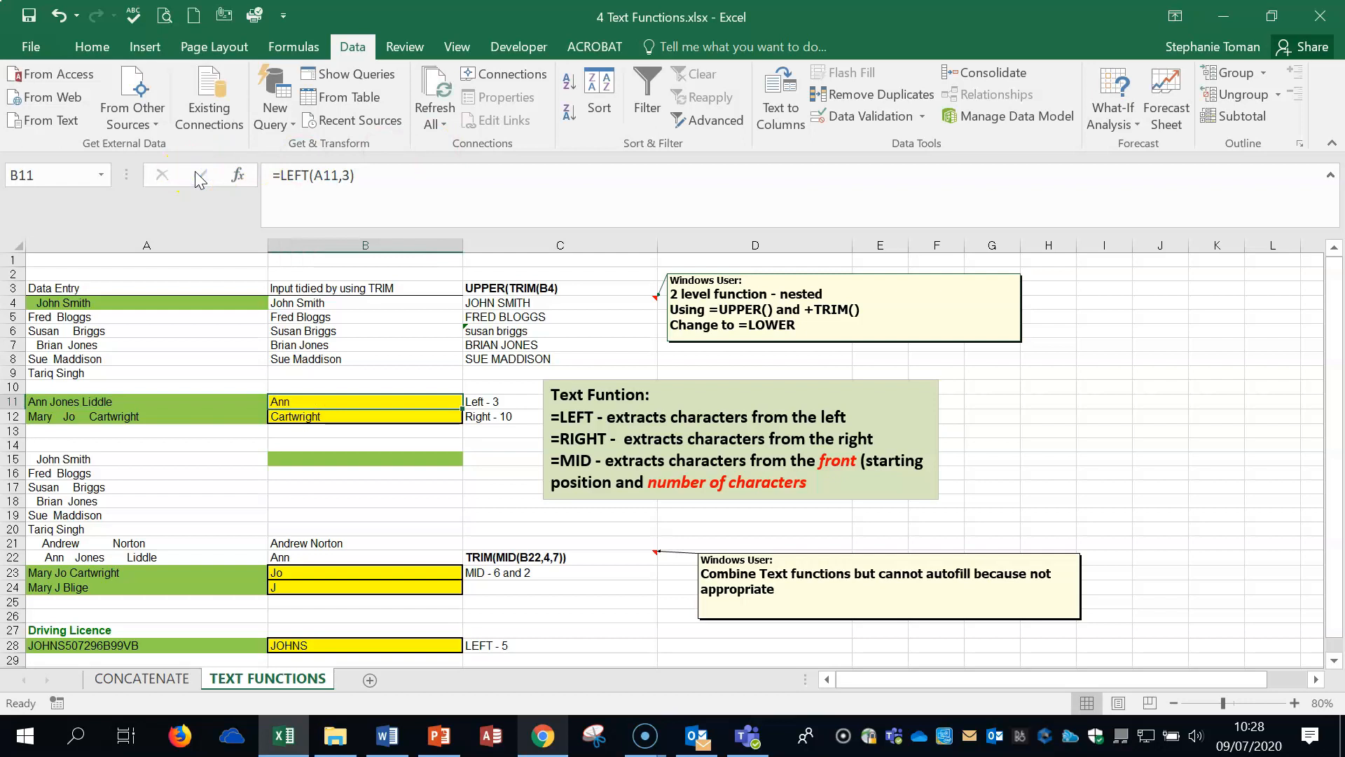
- Review the function arguments of the LEFT formula in B11 and the RIGHT formula in B12
left_click(238, 175)
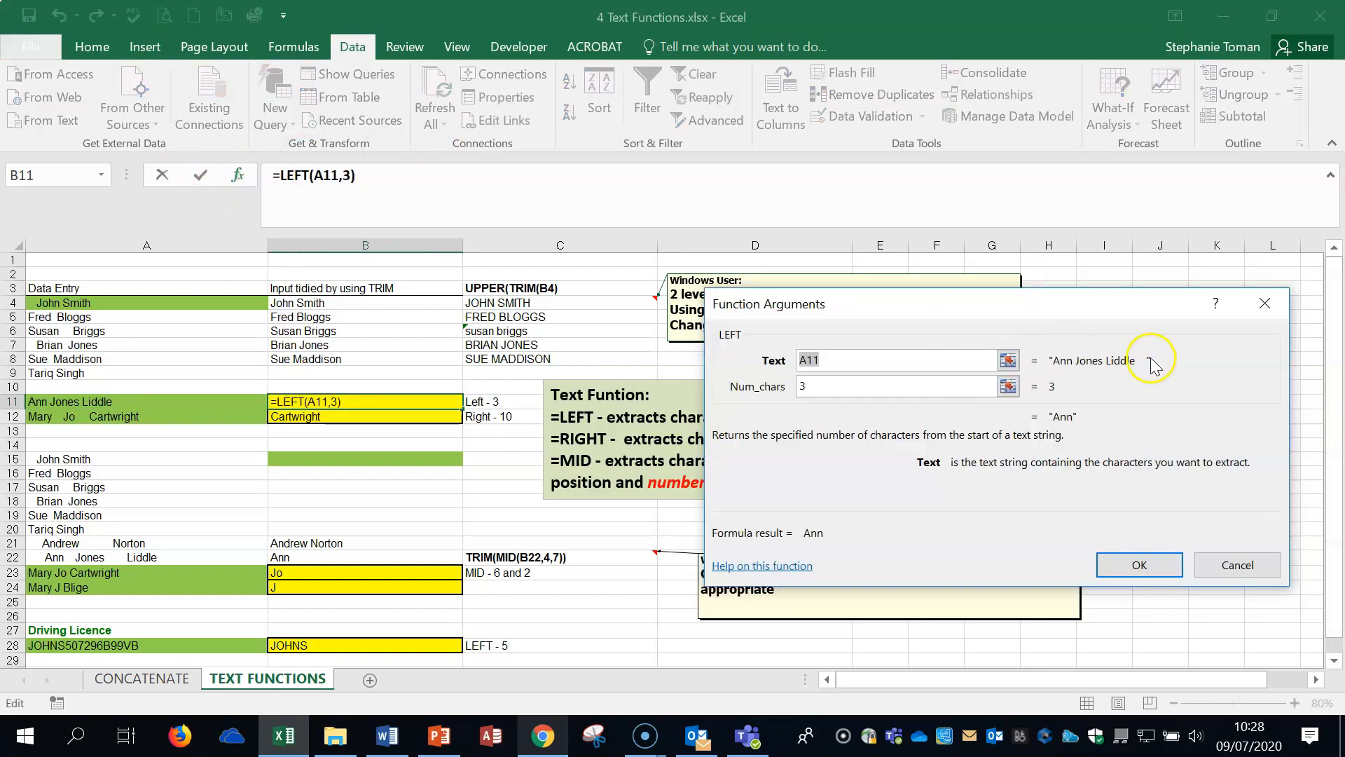
left_click_drag(1094, 308, 1126, 162)
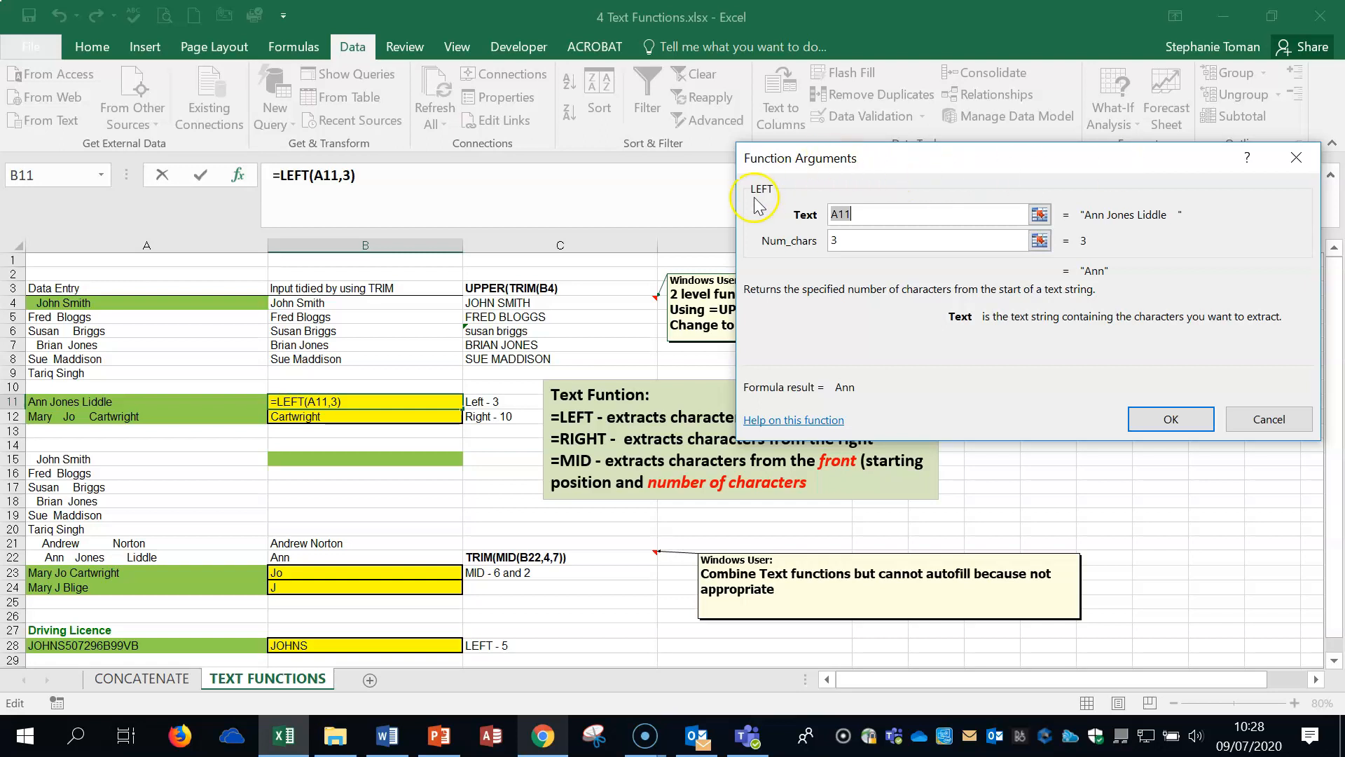
left_click(1171, 419)
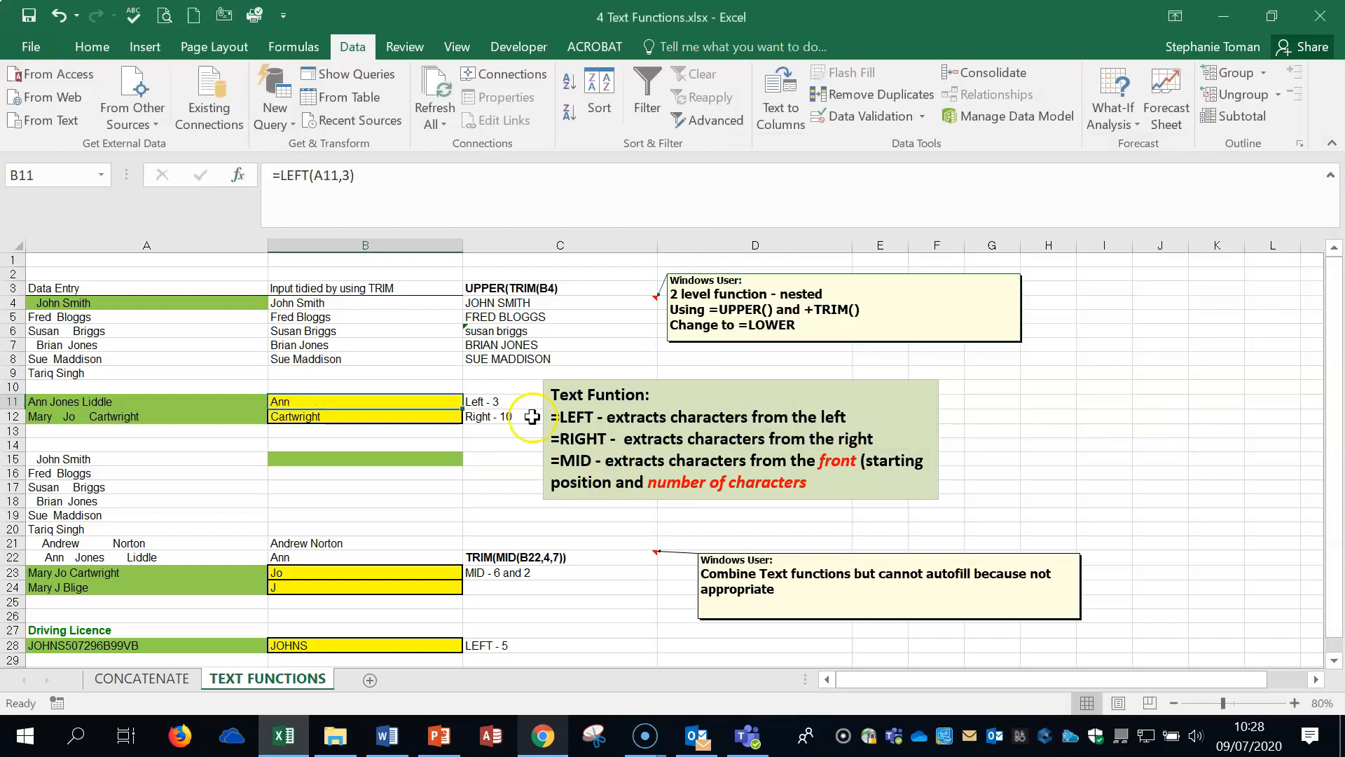
double_click(400, 417)
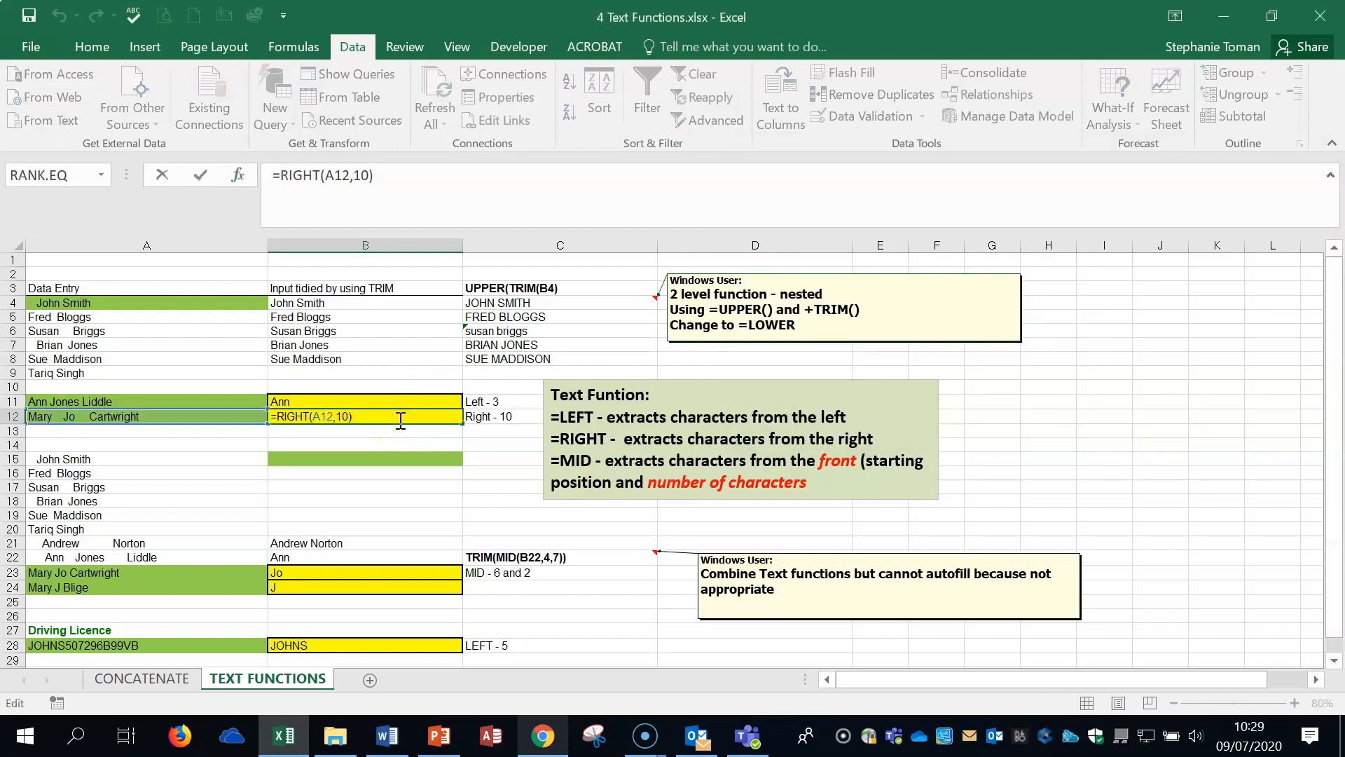
key("Return")
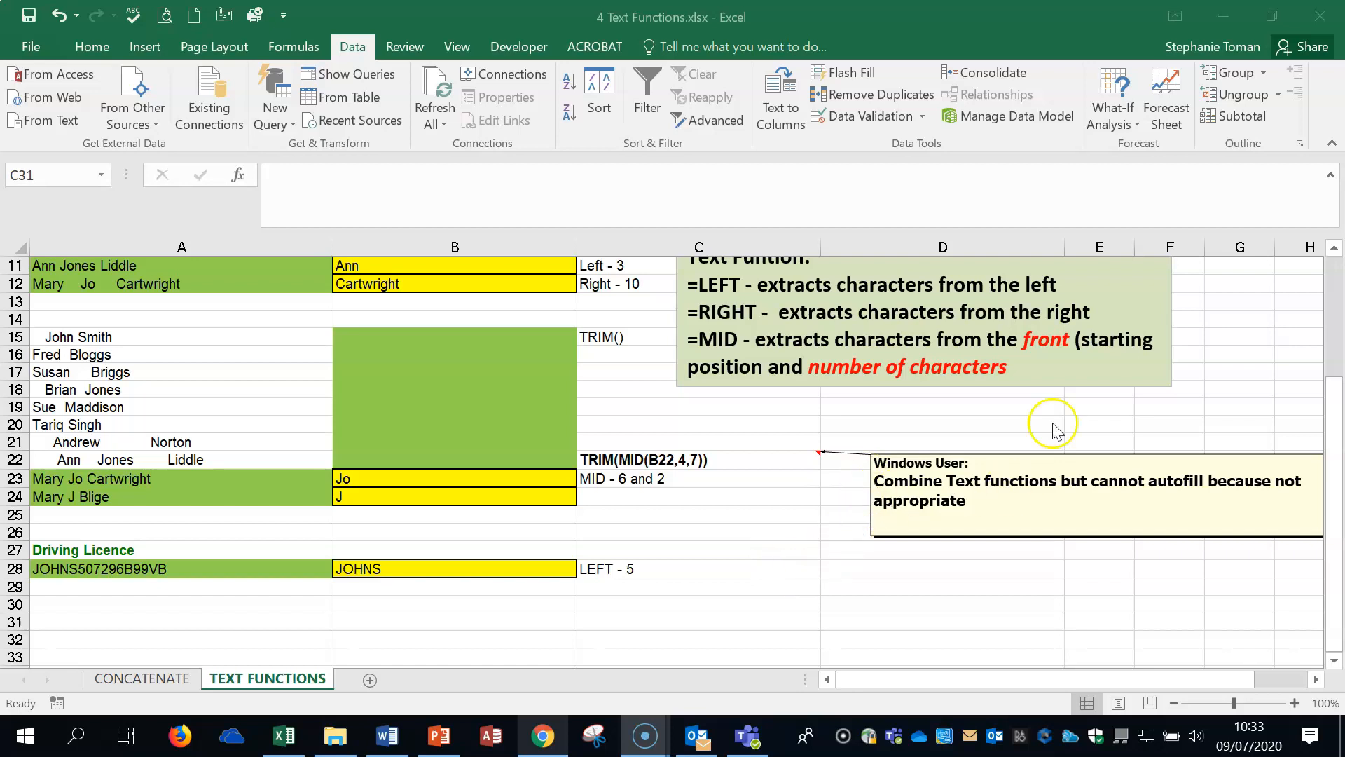
- Review the Text, Start_num and Num_chars arguments of the MID formula in B23
left_click(452, 473)
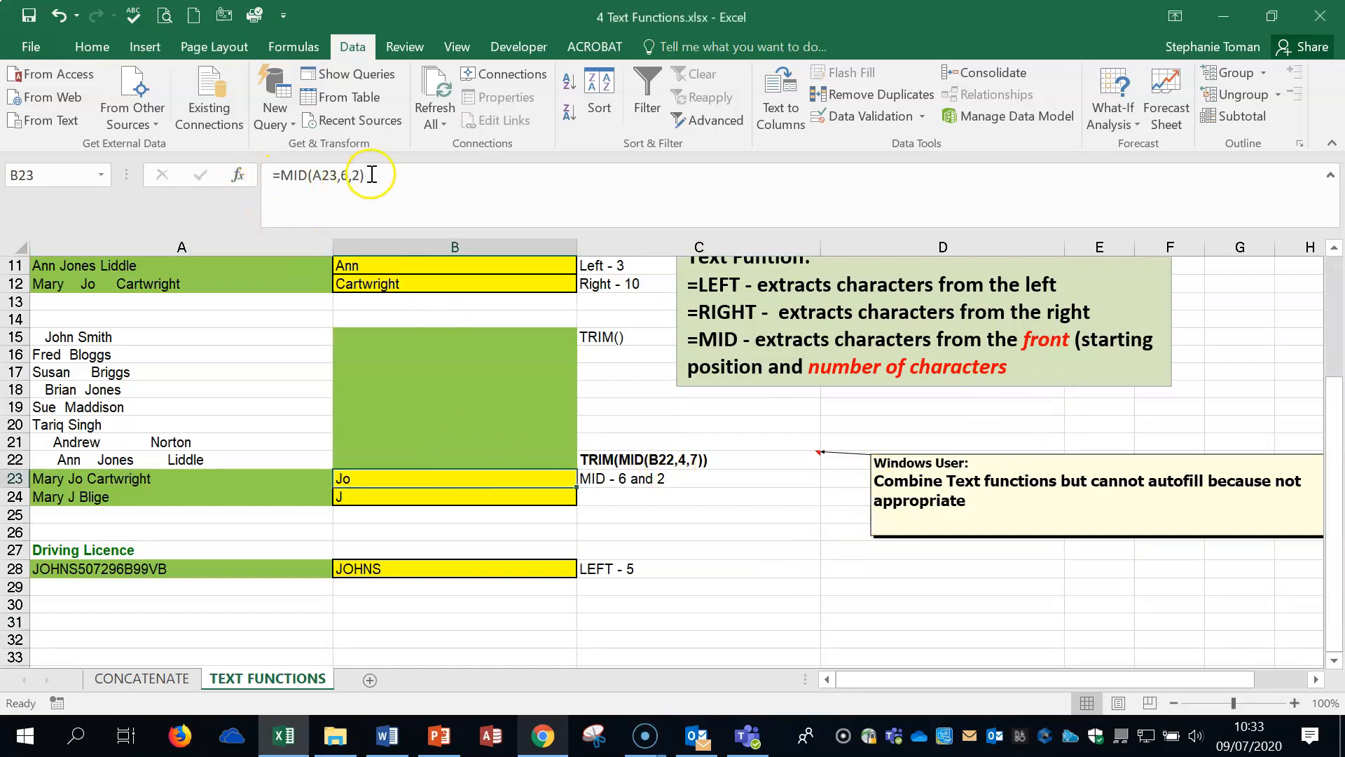
left_click(239, 175)
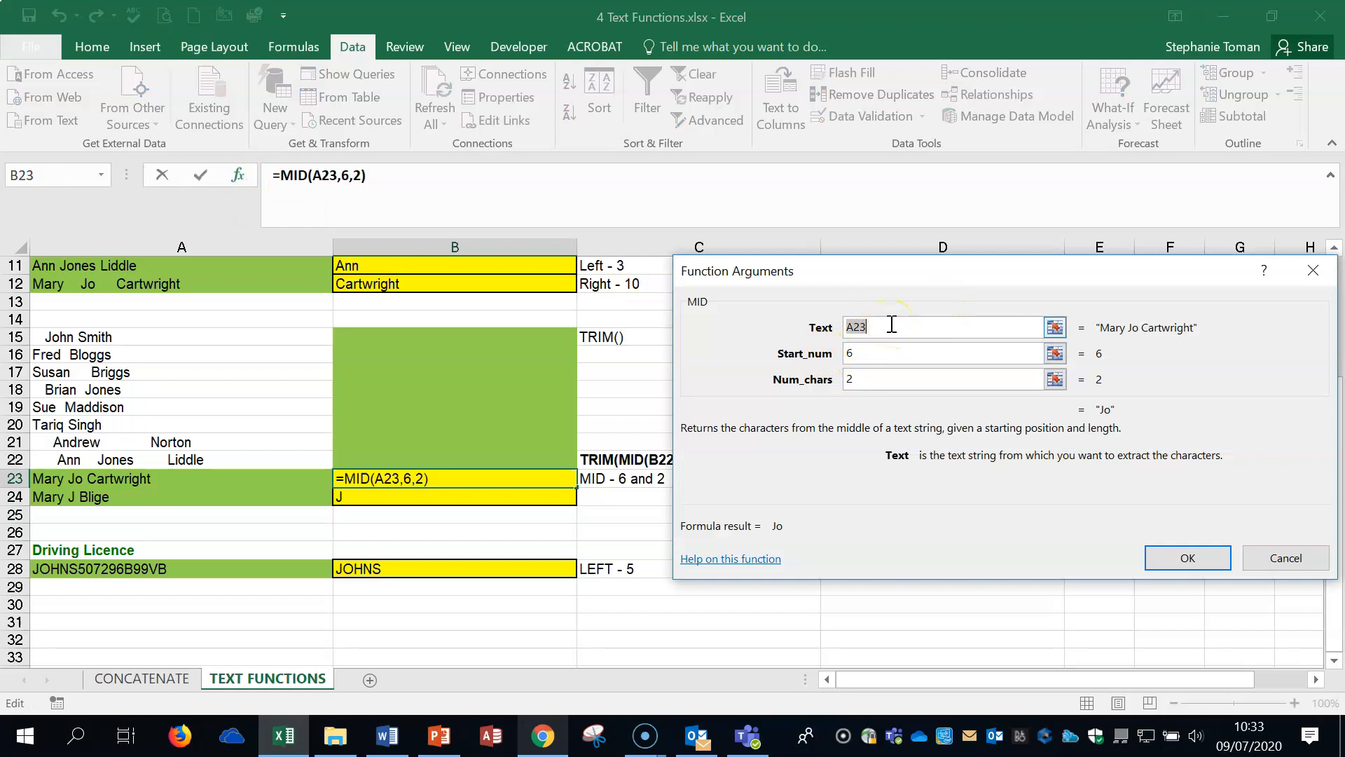
left_click(899, 347)
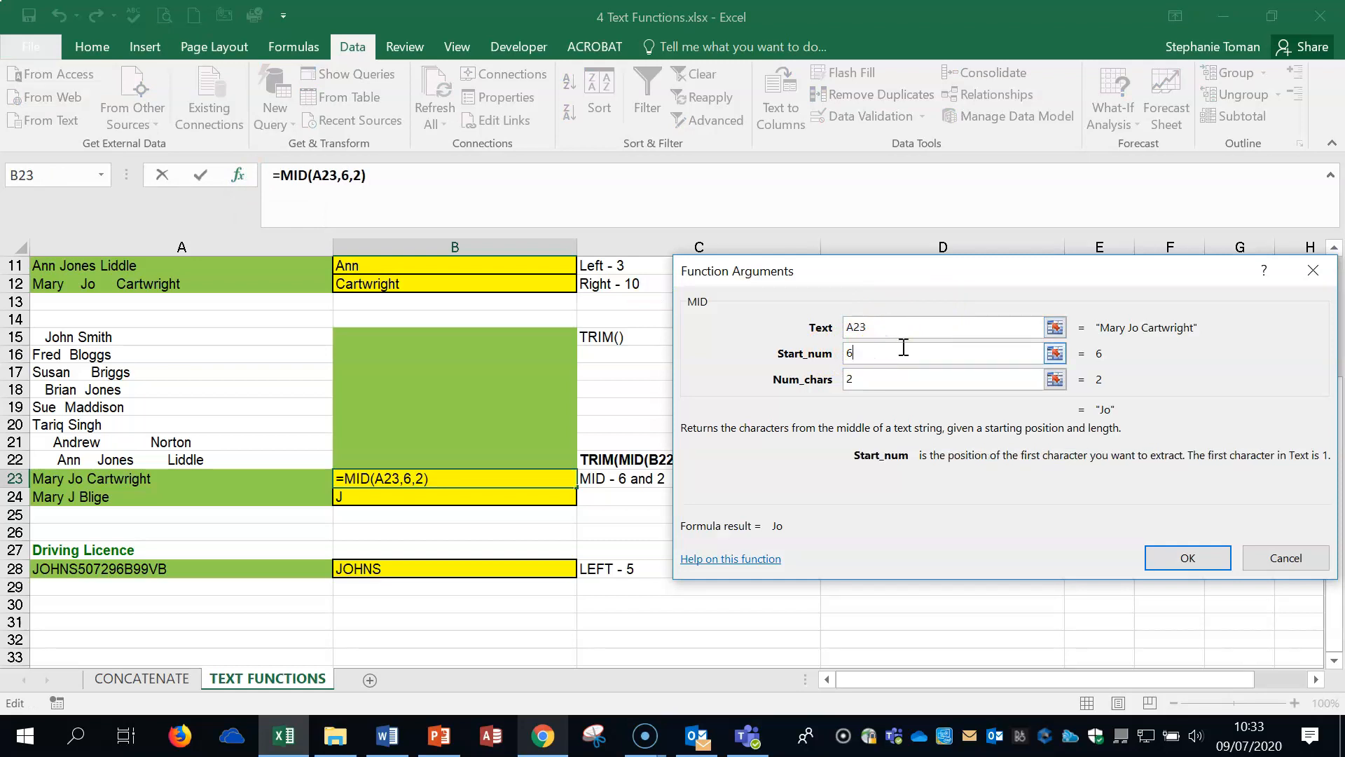
left_click(872, 381)
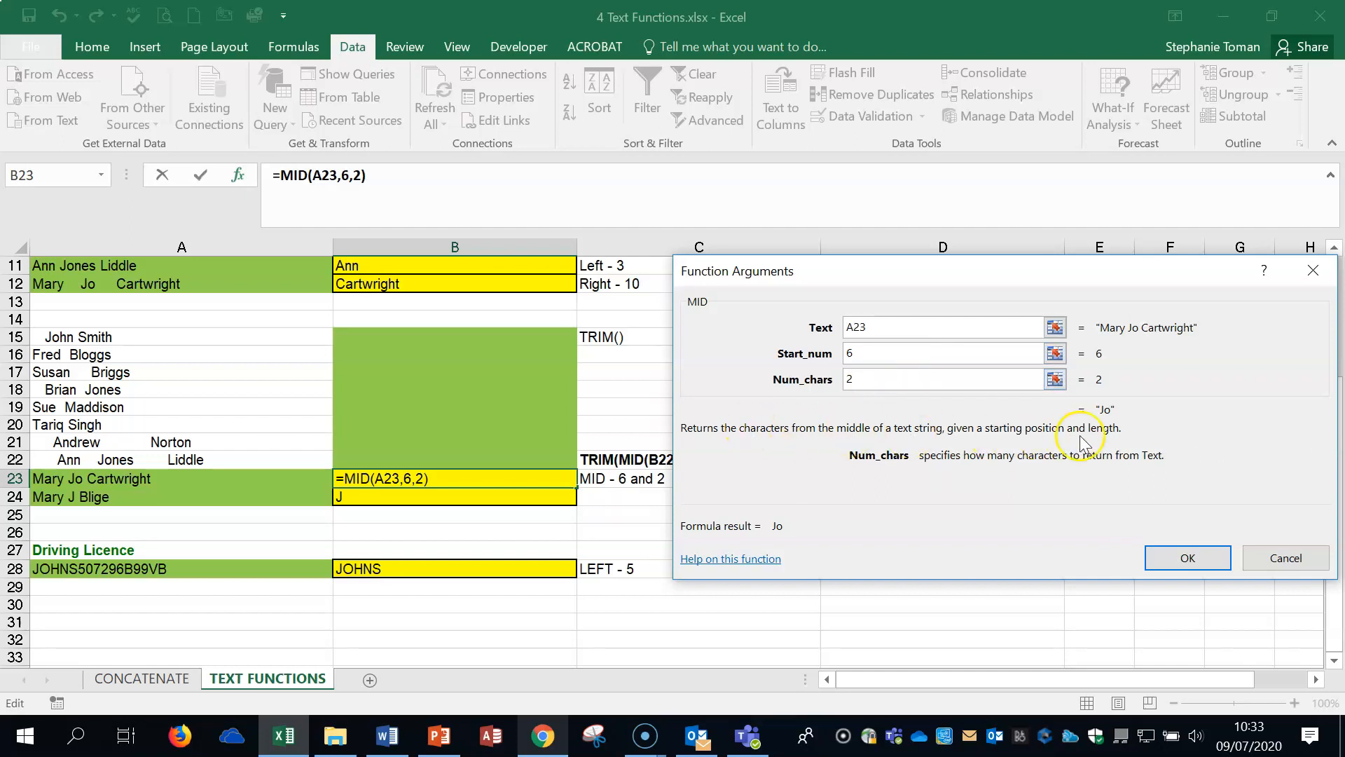
left_click(1188, 559)
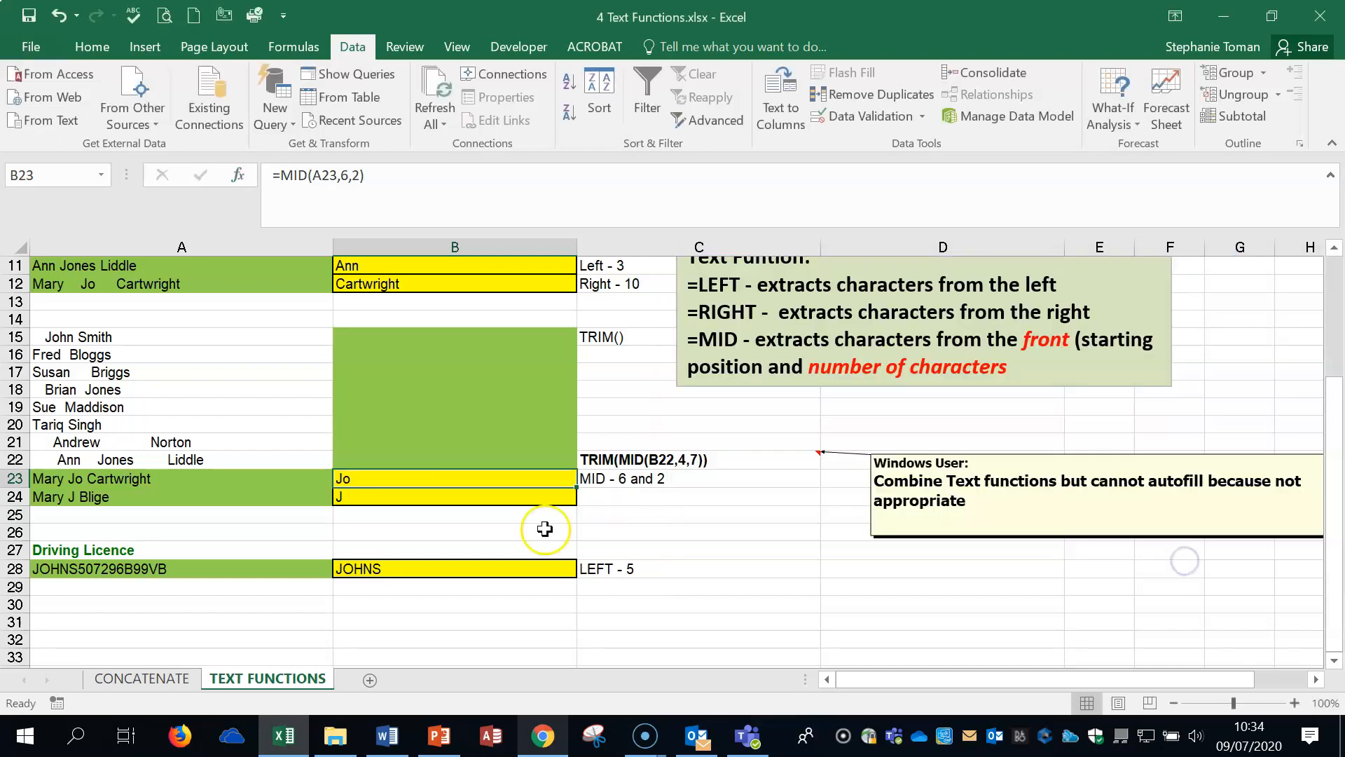
- Check the MID formula in B24 and its function arguments
double_click(402, 497)
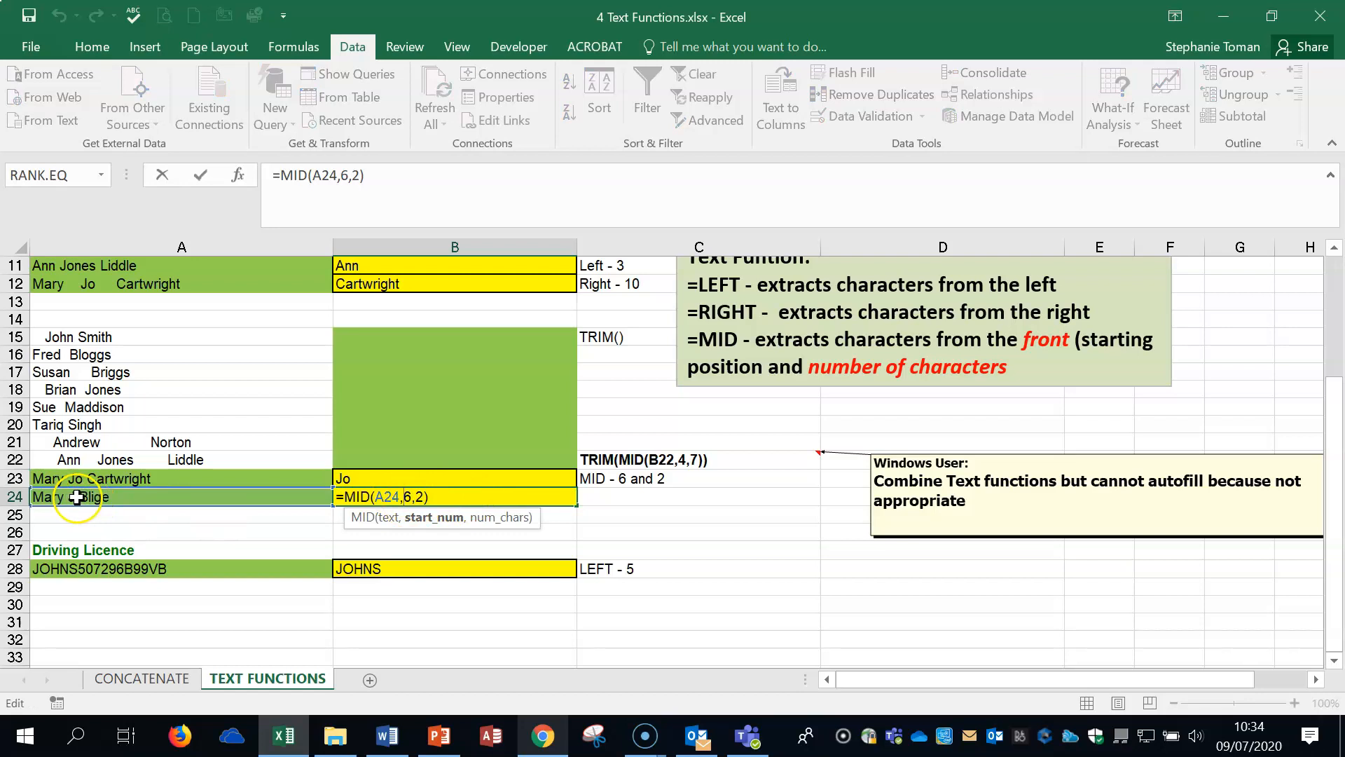
key("Return")
left_click(774, 550)
left_click(502, 500)
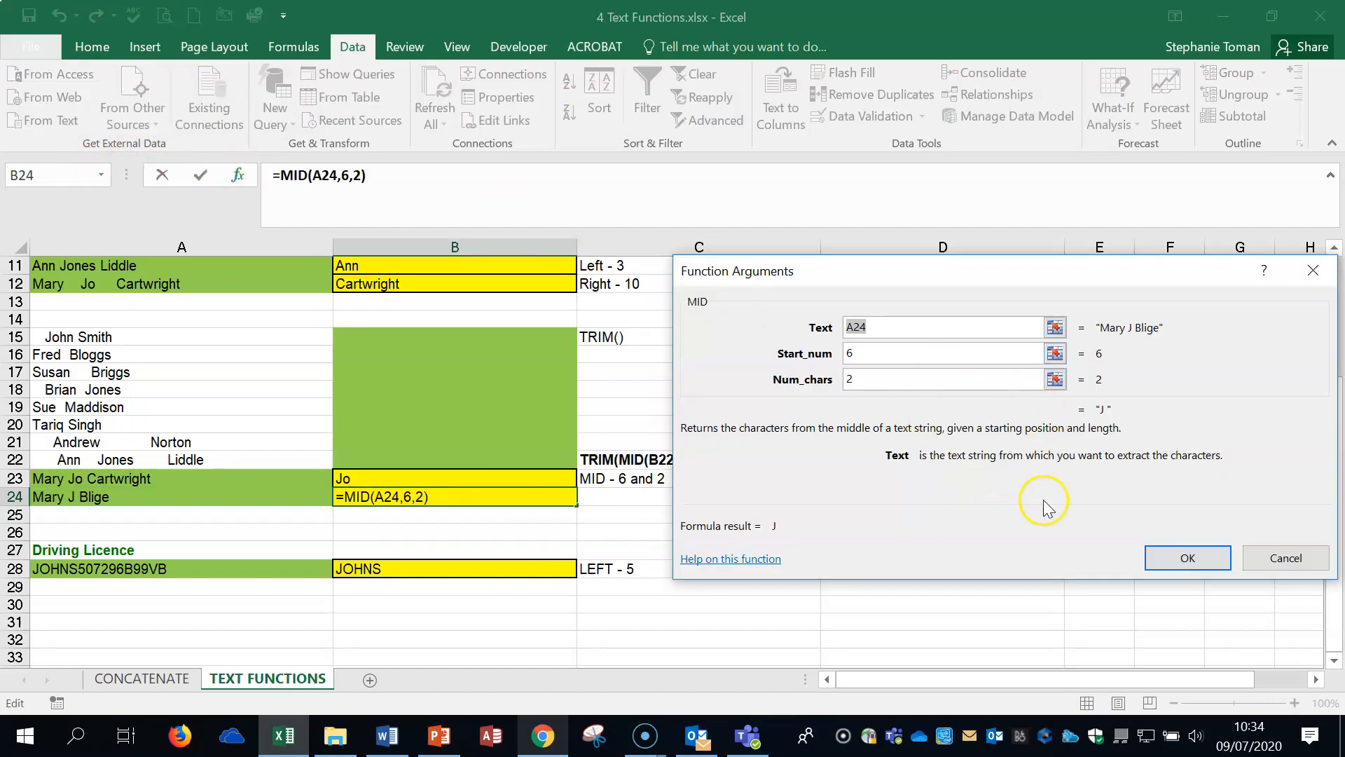
left_click(1314, 269)
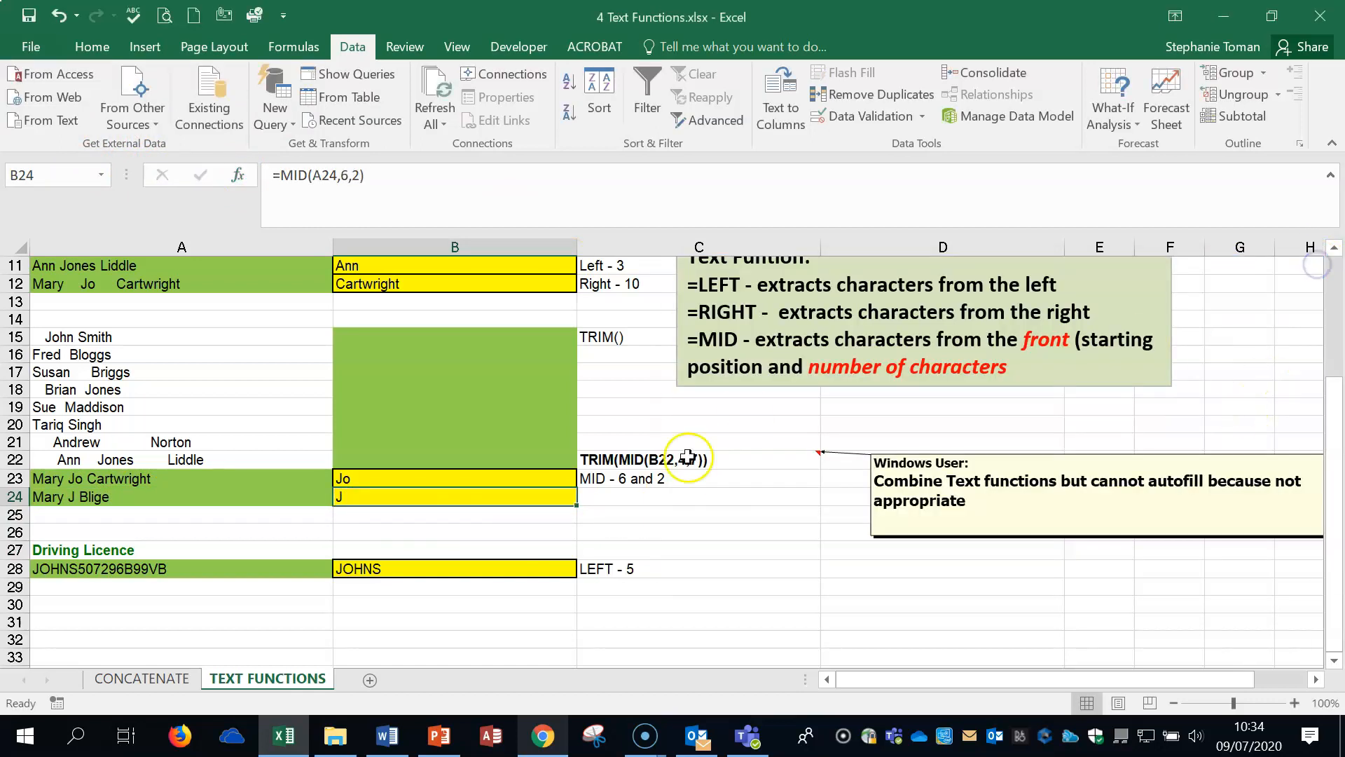
left_click(766, 495)
- Examine the irregular spacing of the names in column A from row 15 down
left_click(512, 341)
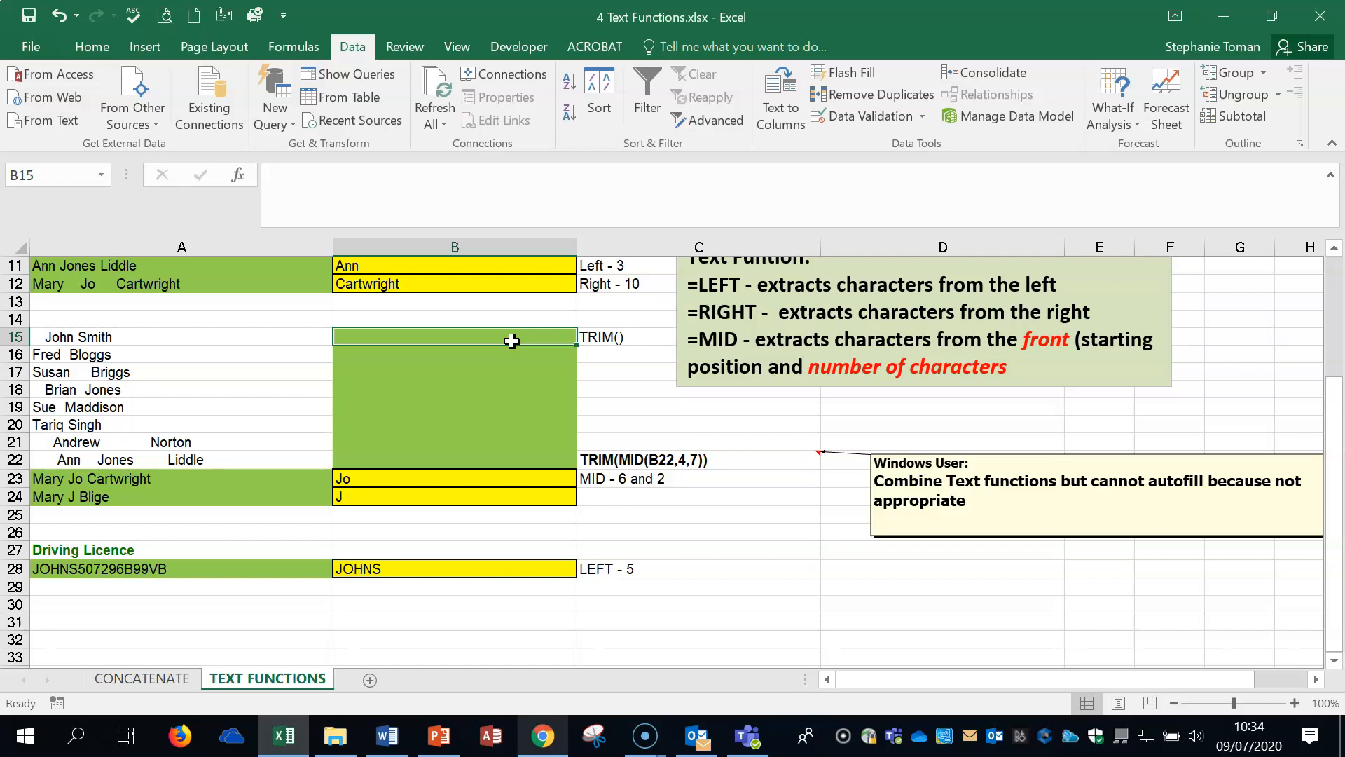
left_click(146, 340)
left_click(137, 355)
left_click(145, 338)
left_click(152, 352)
left_click(152, 370)
left_click(152, 390)
left_click(171, 350)
left_click(197, 337)
- Enter =TRIM(A15) in B15 to remove the extra spaces from the name in A15
left_click(425, 340)
type("=trim")
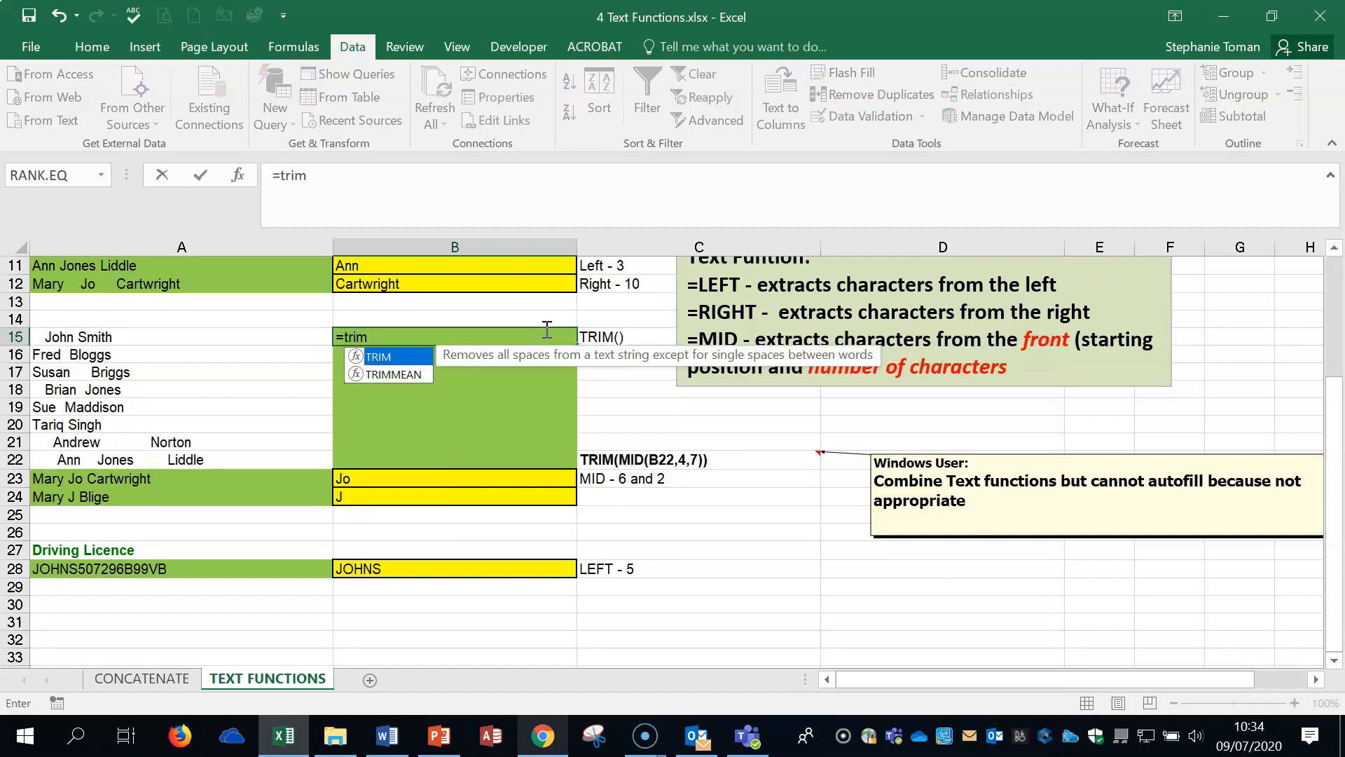
double_click(410, 358)
left_click(203, 338)
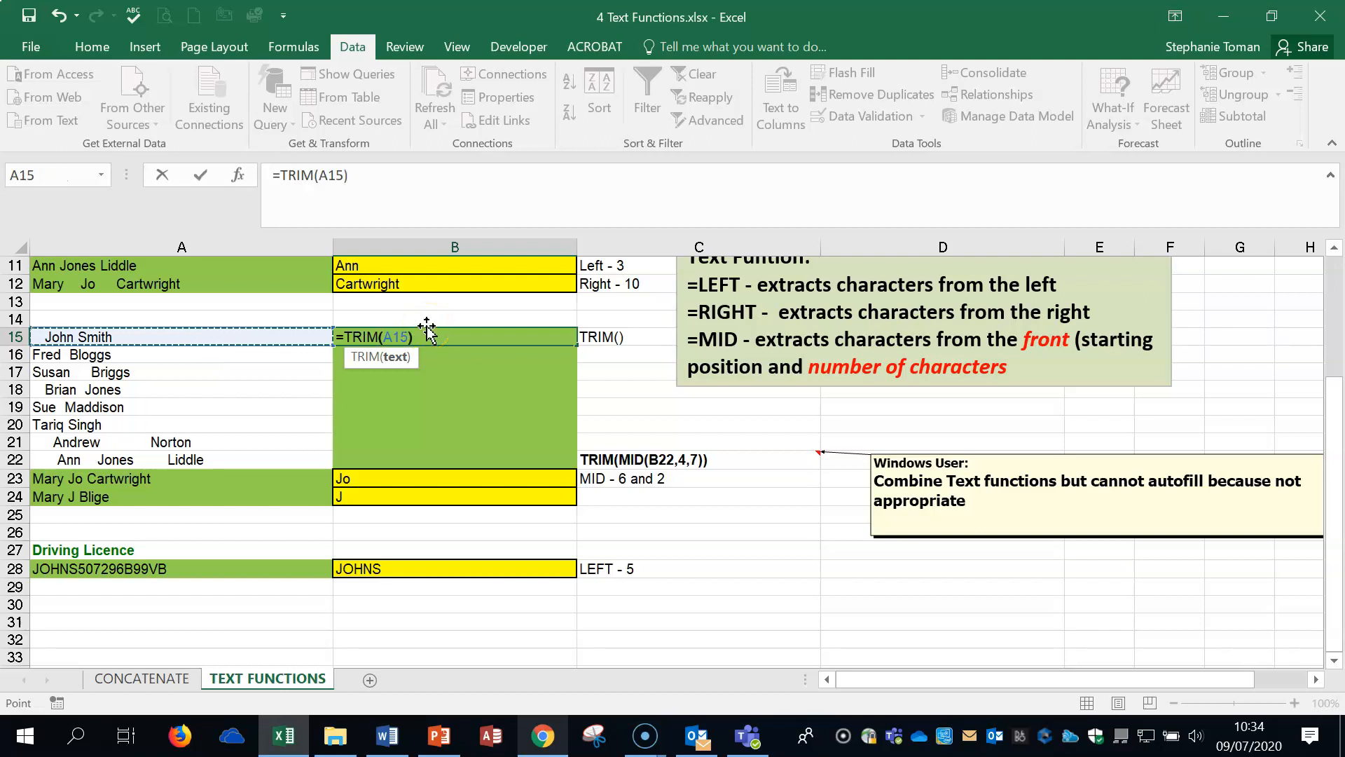
key("Return")
- Fill the TRIM formula from B15 down to B22
left_click(455, 341)
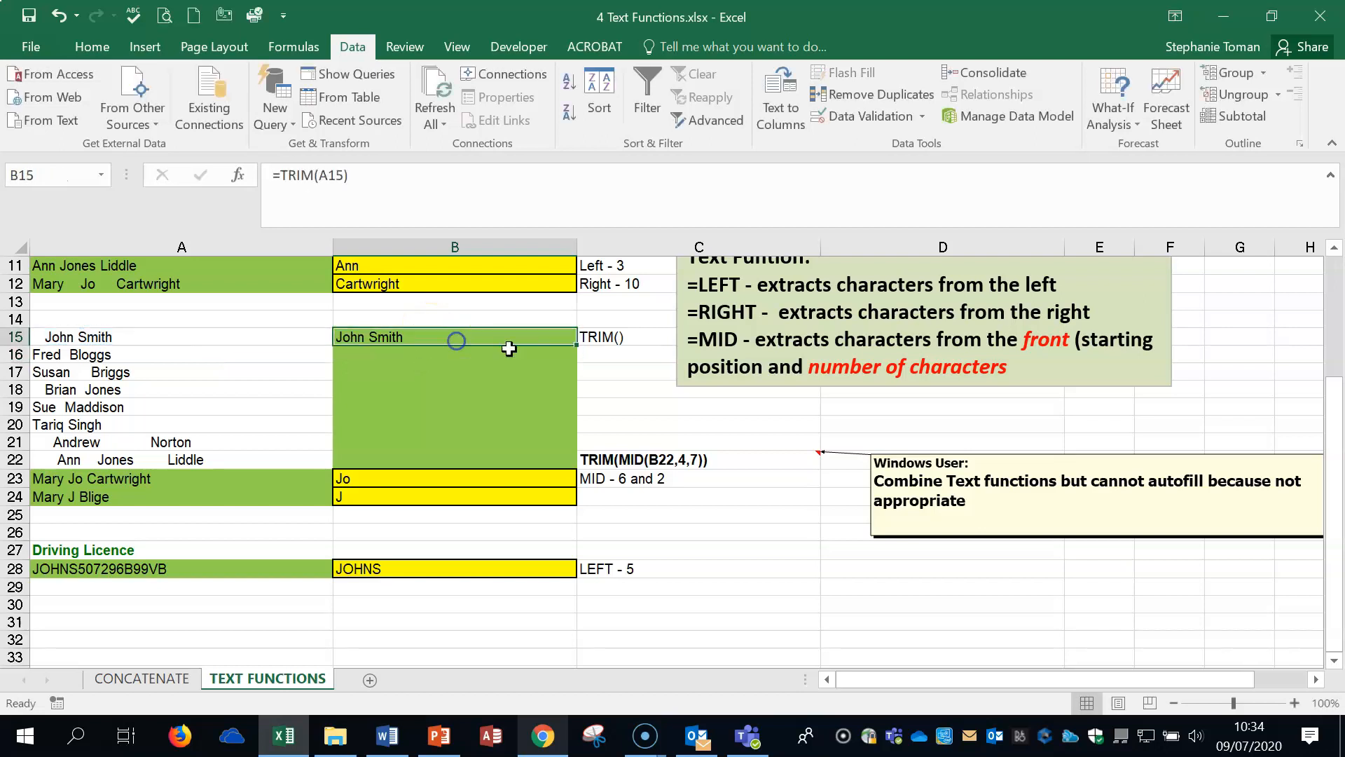
double_click(577, 346)
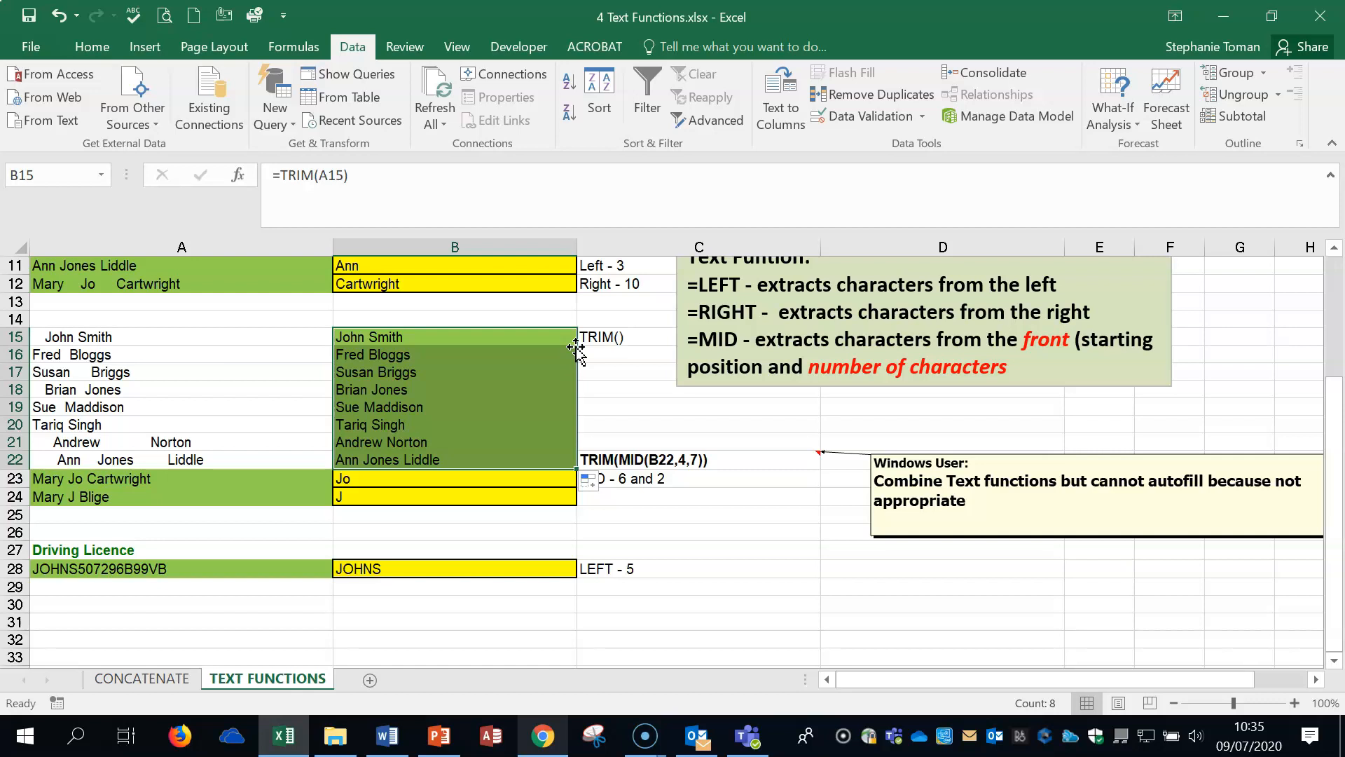
left_click(740, 583)
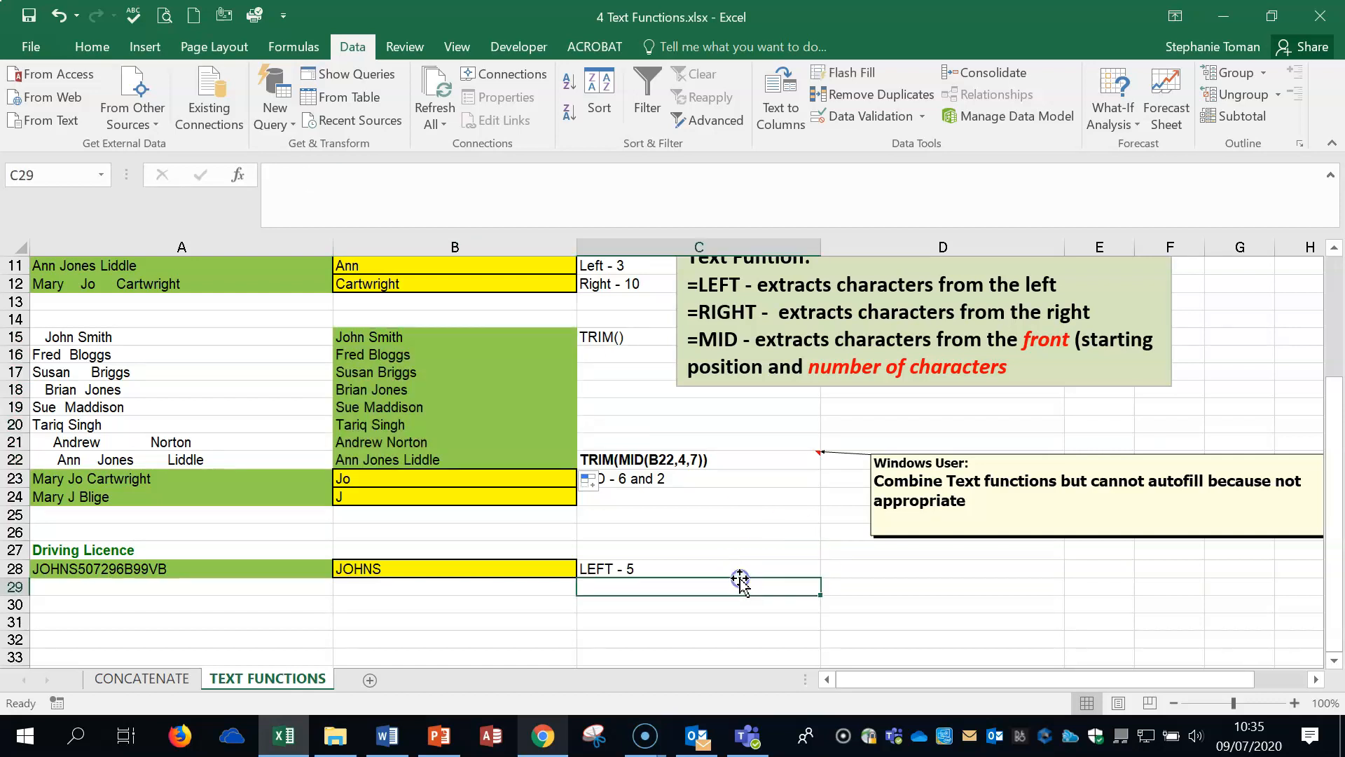
- Check the LEFT formula in B28 that extracts characters from the driving licence code
double_click(416, 569)
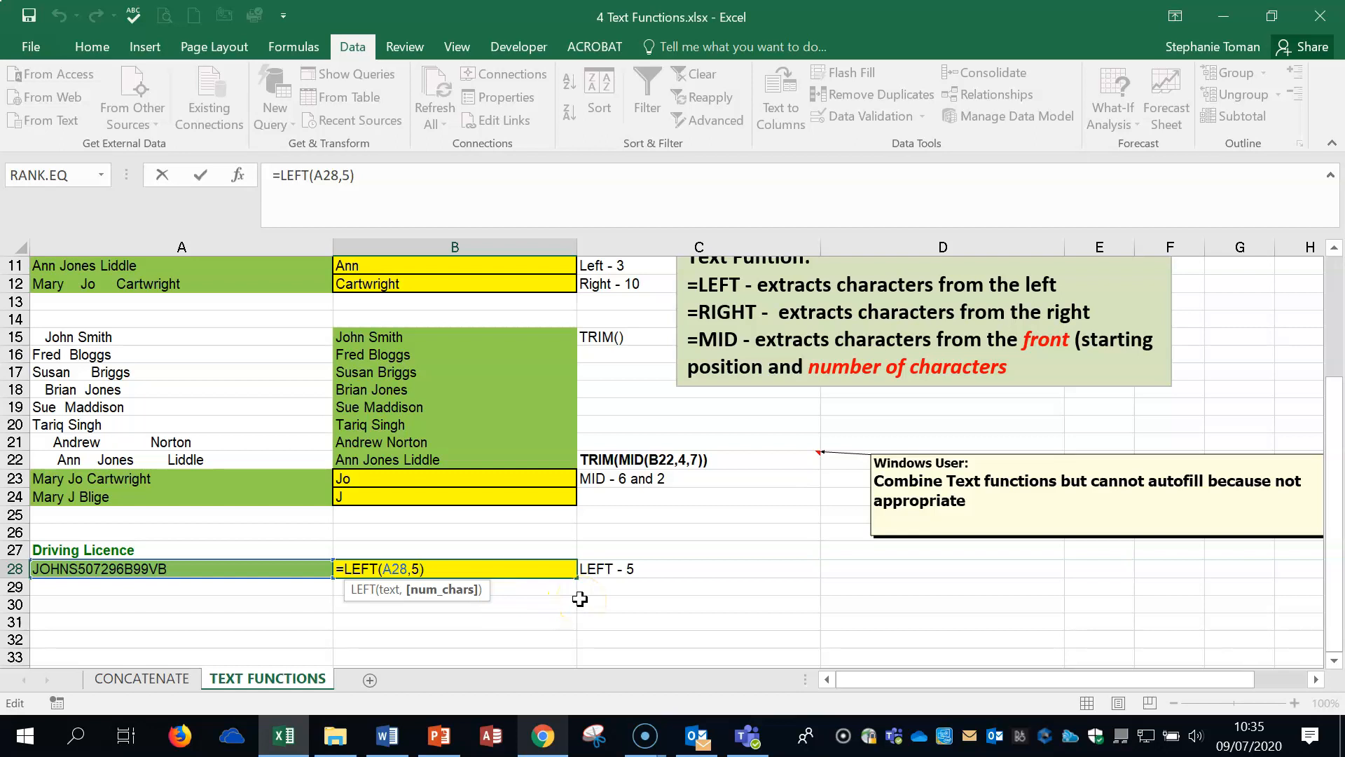
key("Return")
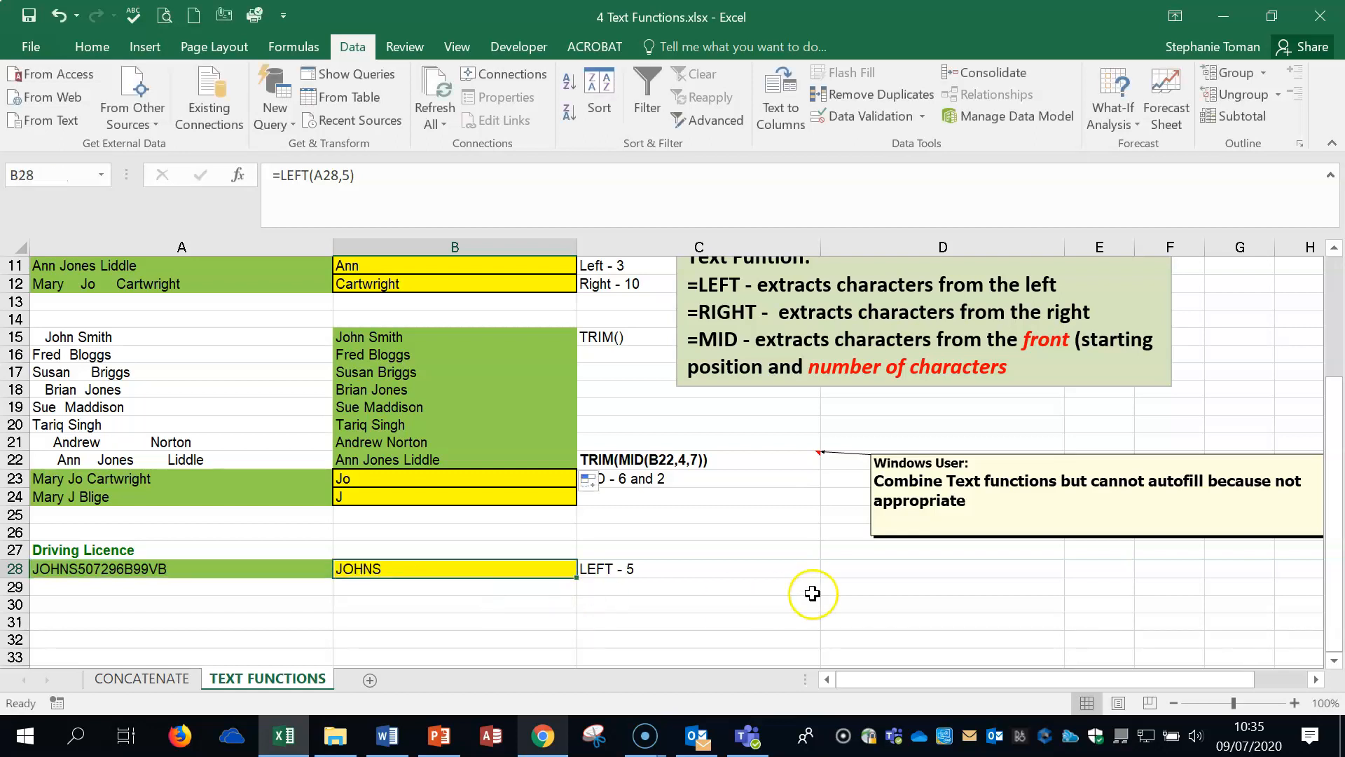
left_click(810, 592)
- Review the nested UPPER and TRIM formula in C4 and the TRIM(MID) example text in C22
scroll(816, 594, "up", 3)
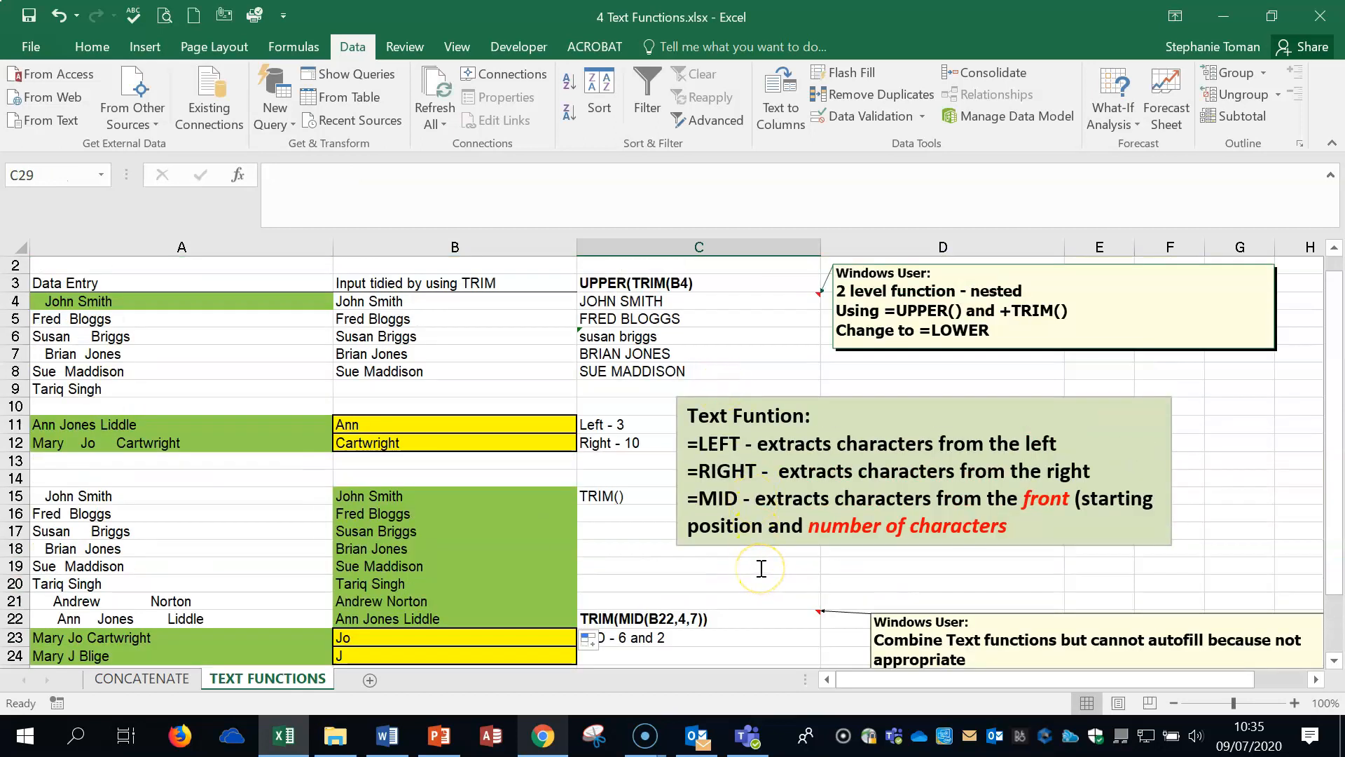
scroll(761, 568, "up", 1)
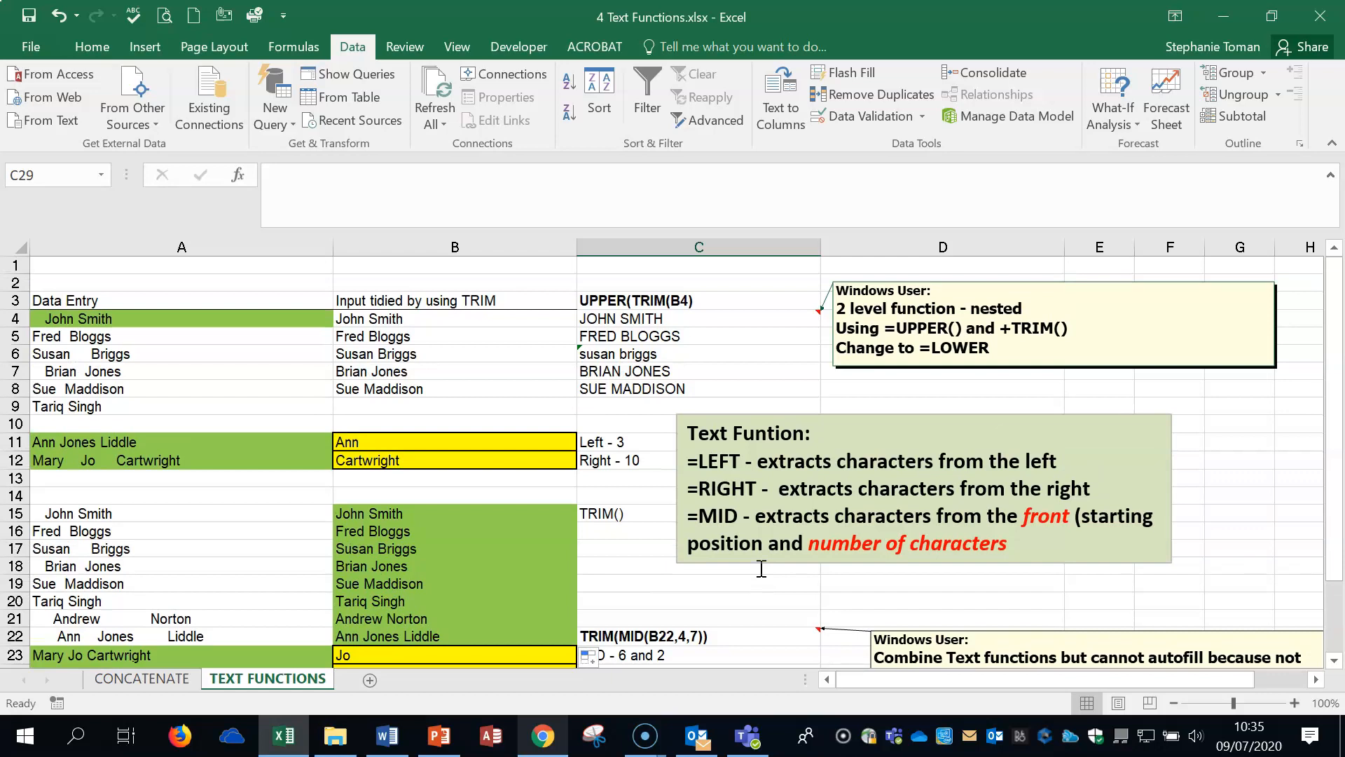
double_click(648, 319)
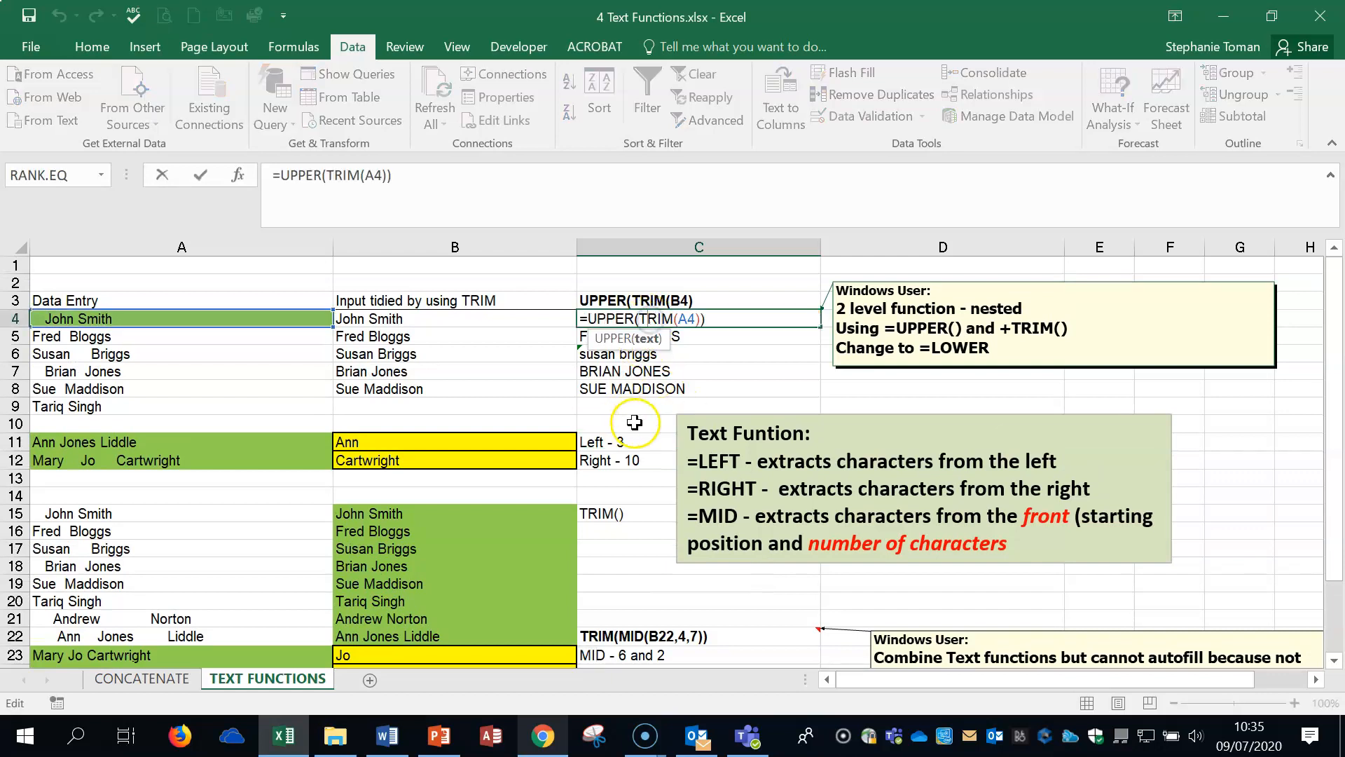
key("Escape")
left_click(676, 636)
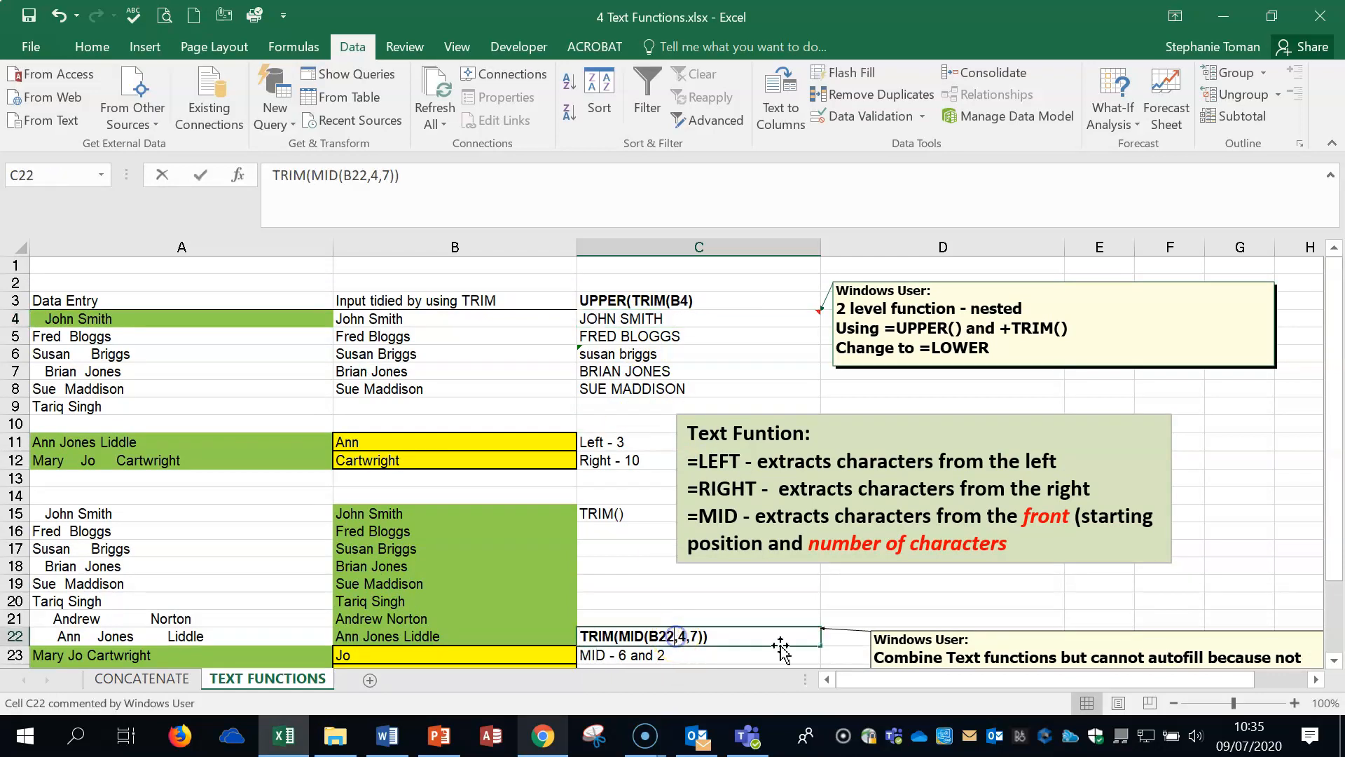
scroll(794, 592, "down", 2)
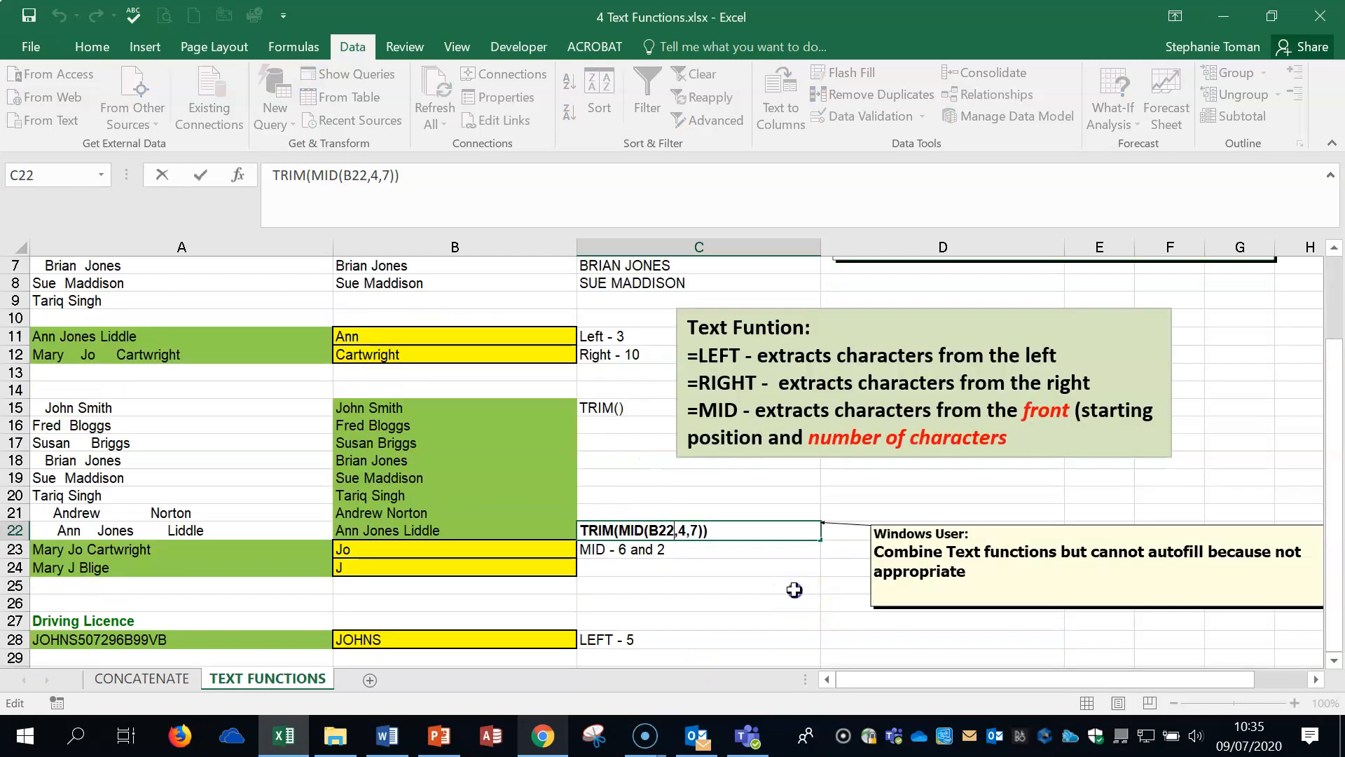
left_click(794, 590)
- Close 4 Text Functions.xlsx without saving and open 5 Financial Functions.xlsx from the 14 Functions folder
left_click(1321, 15)
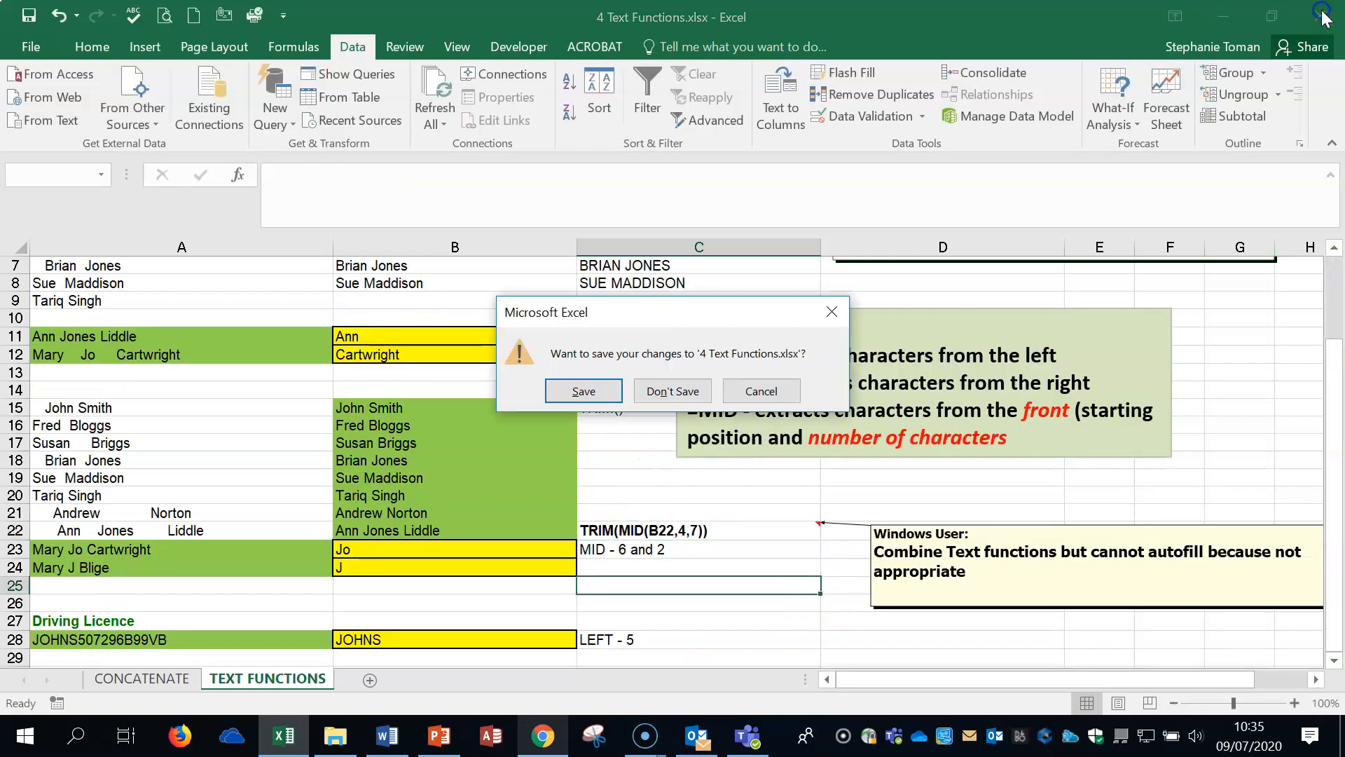
left_click(671, 390)
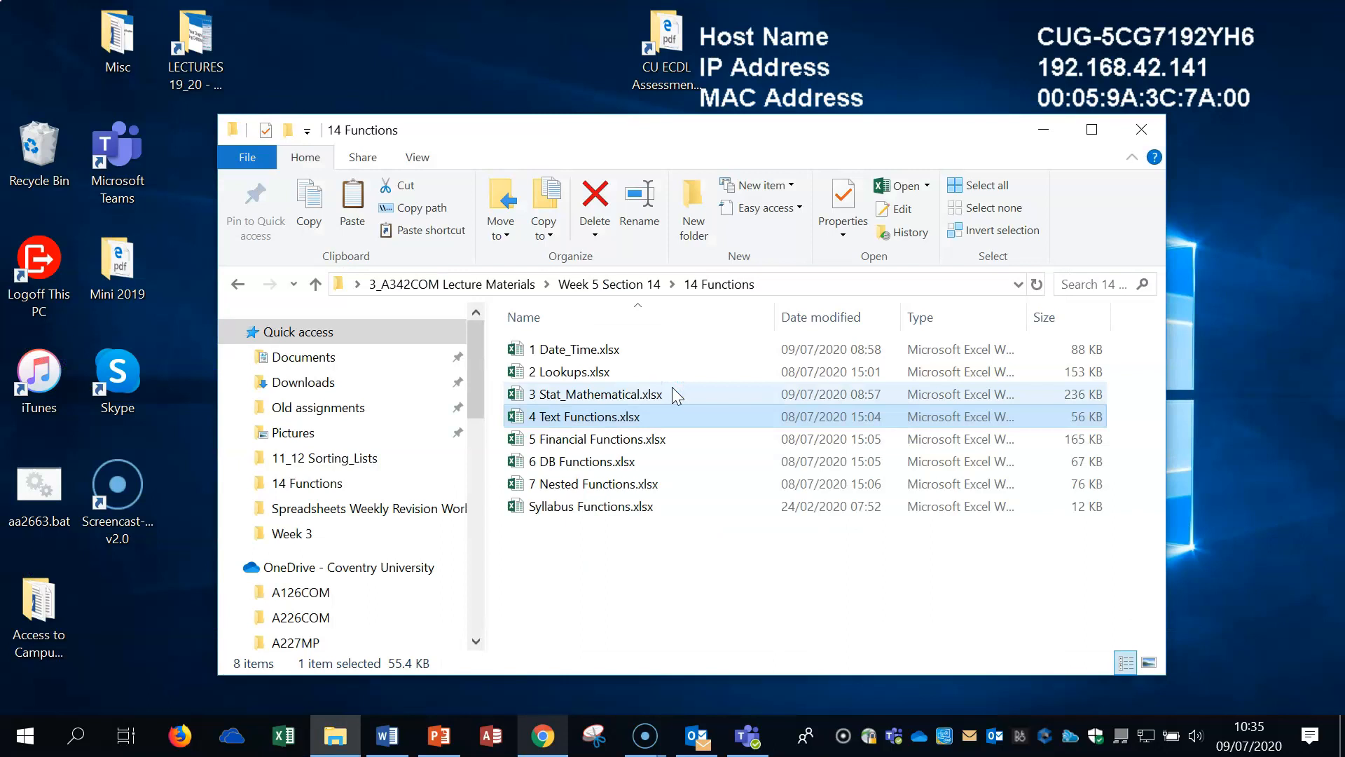
left_click(600, 440)
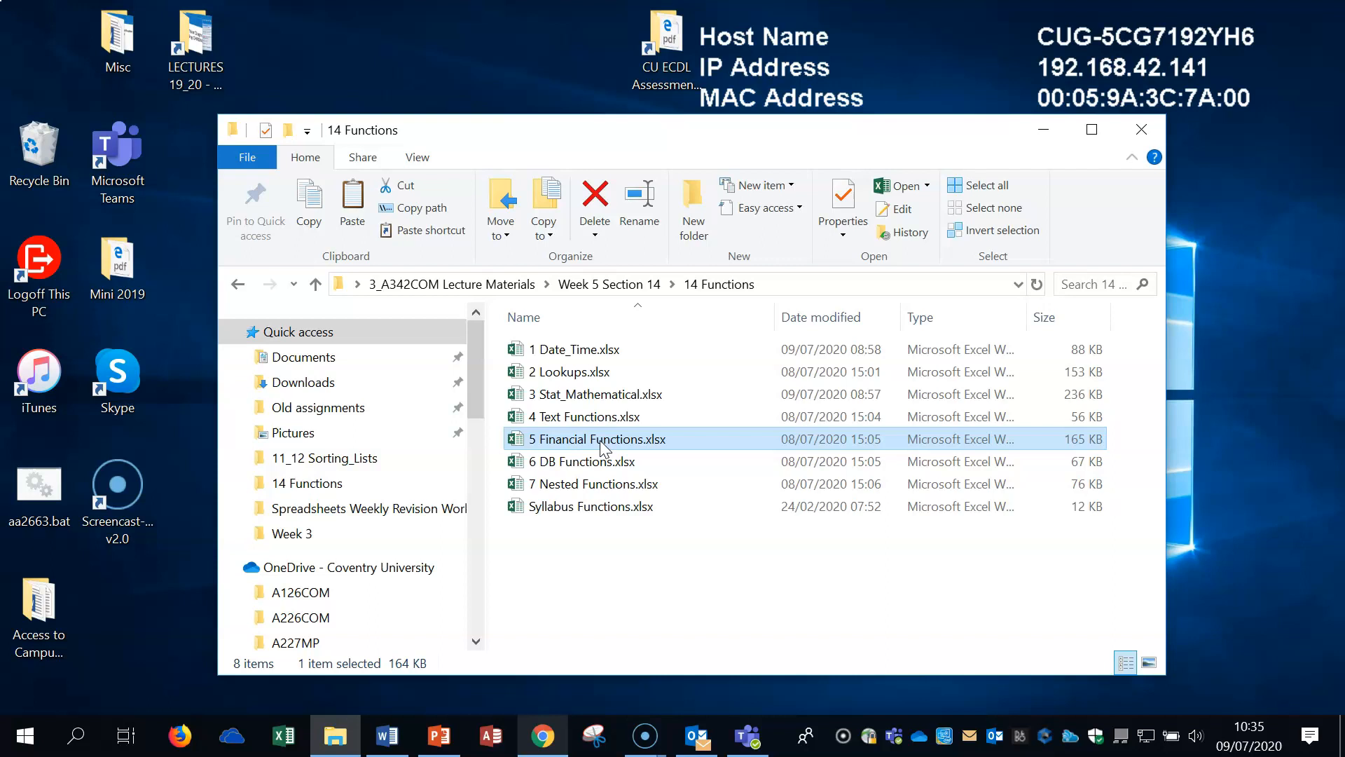
double_click(584, 440)
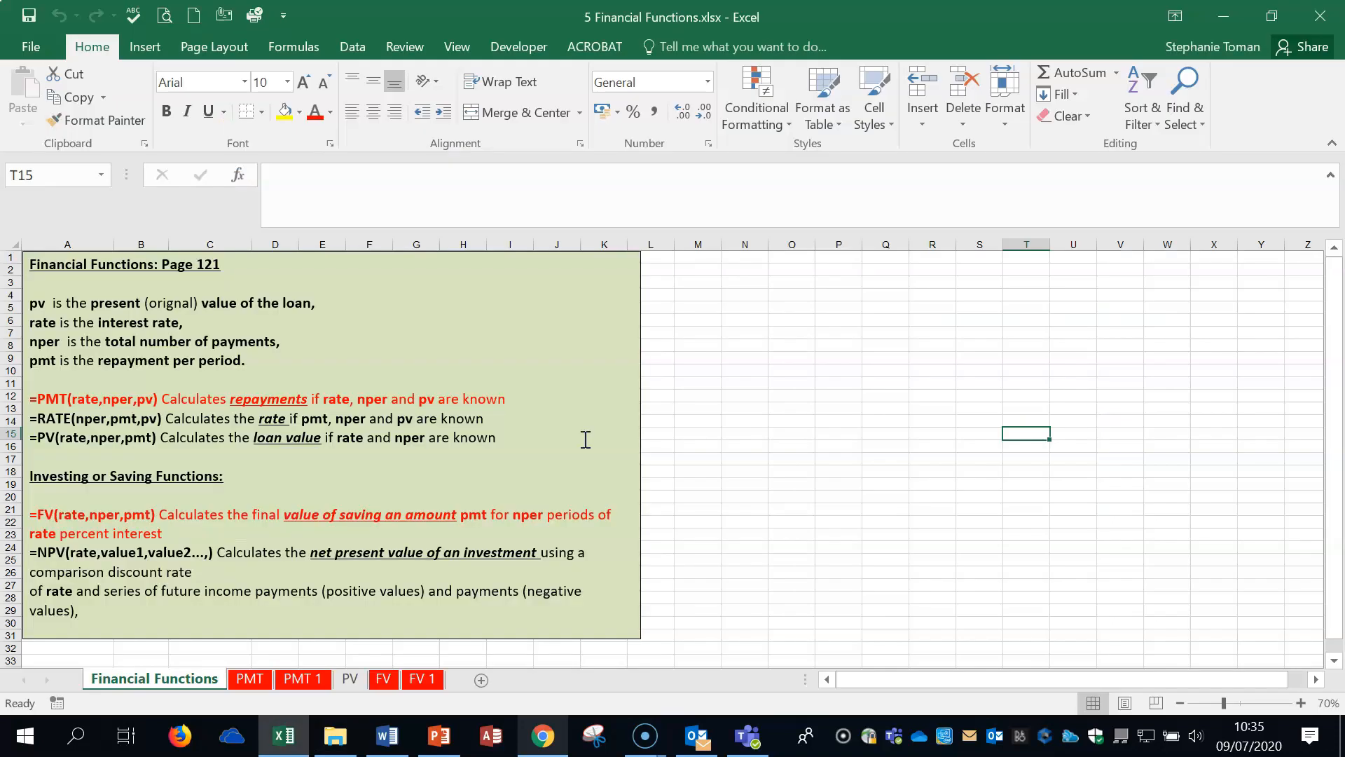
- Read the notes on the Financial Functions sheet and go to the PMT sheet with the loan analysis
left_click(1301, 703)
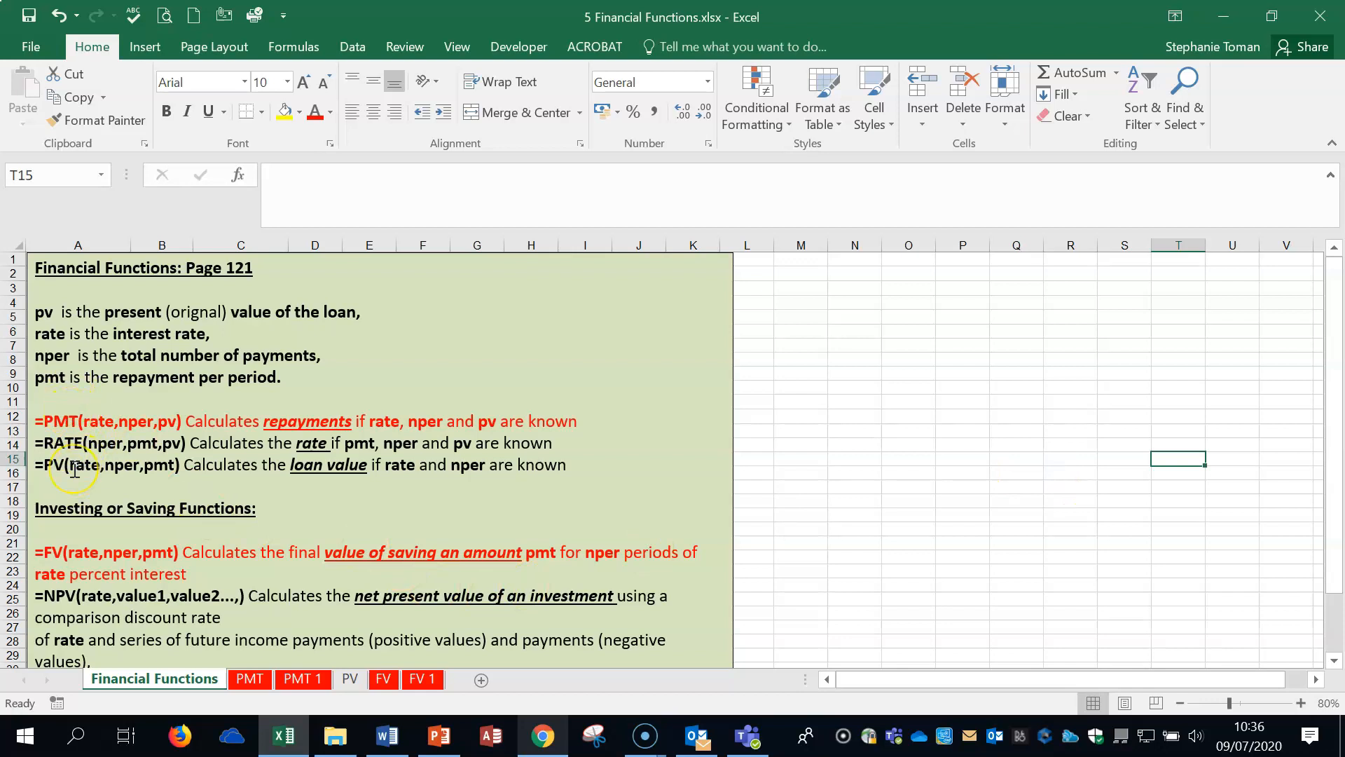
left_click(249, 681)
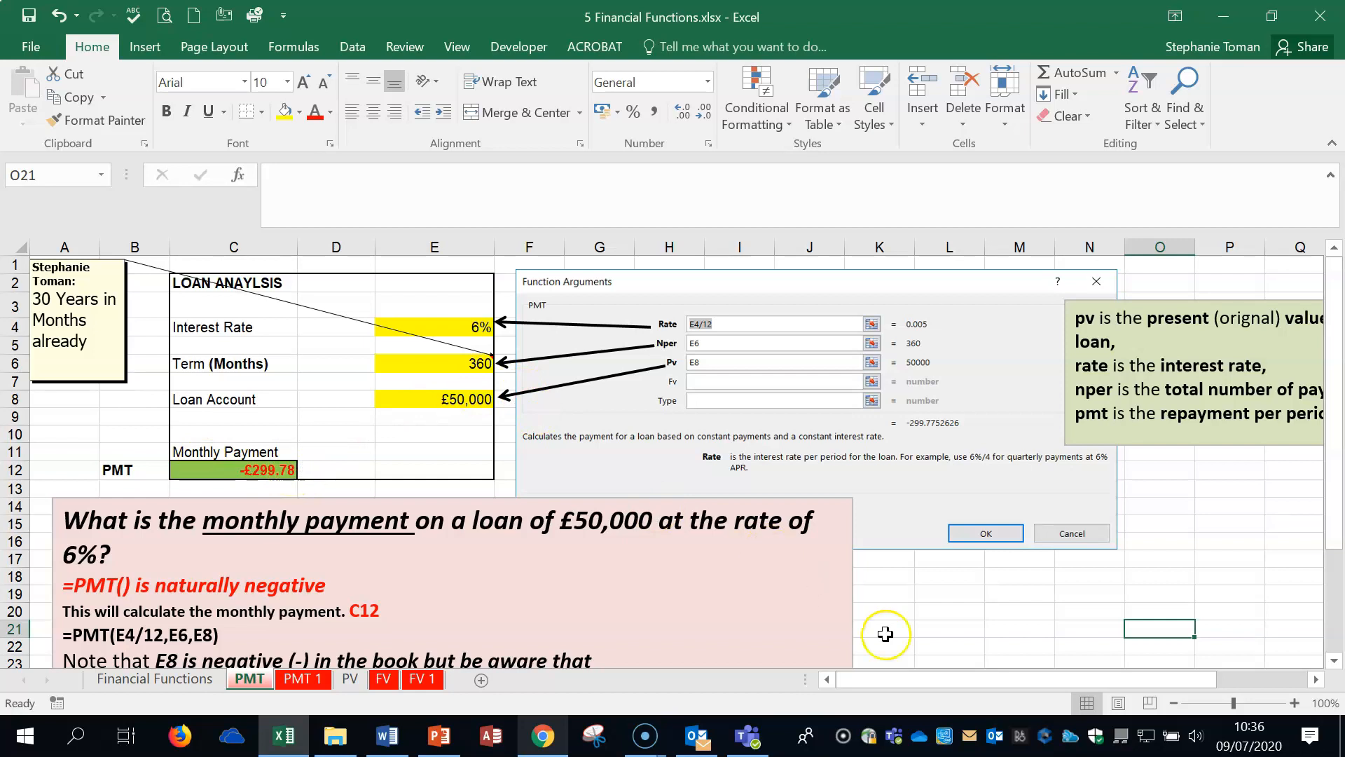
left_click(1174, 703)
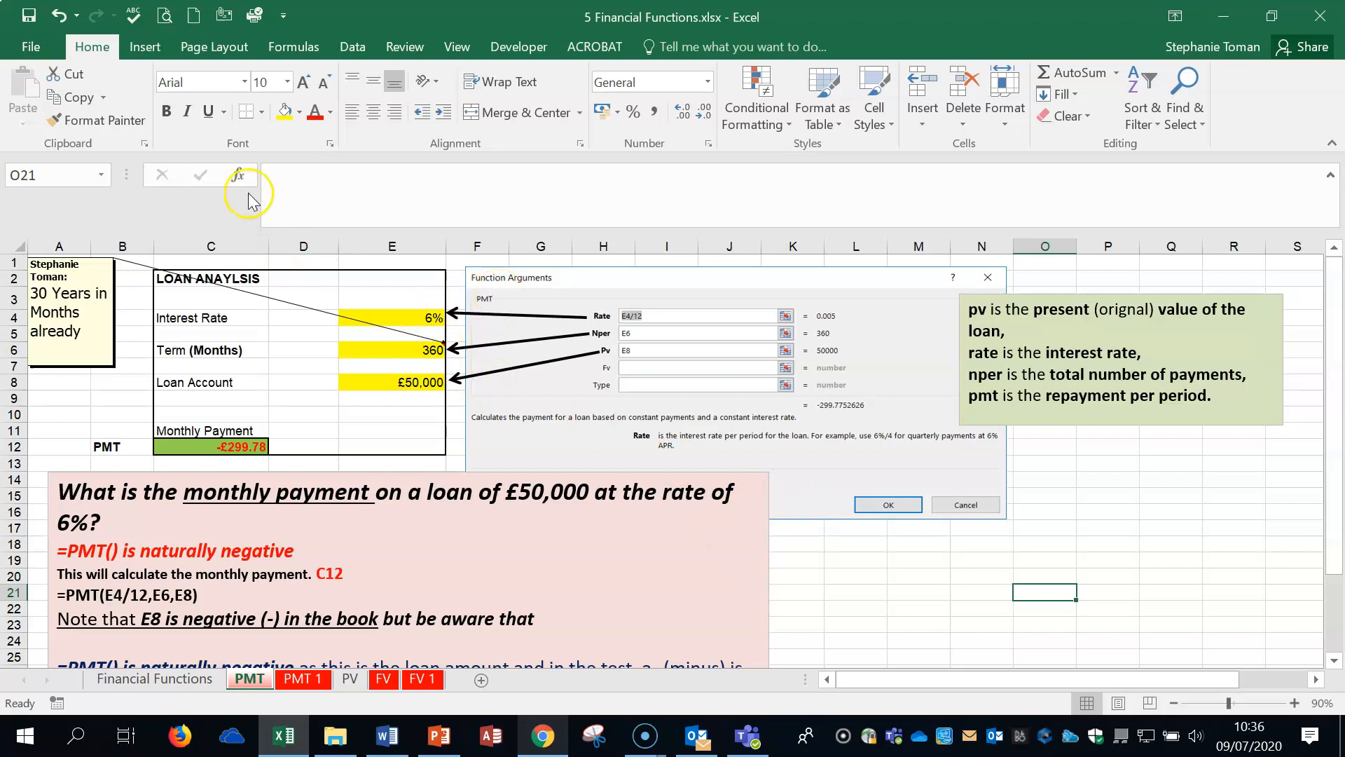
- Search the function library for "monthly payment" and insert the PMT function in O21
left_click(239, 175)
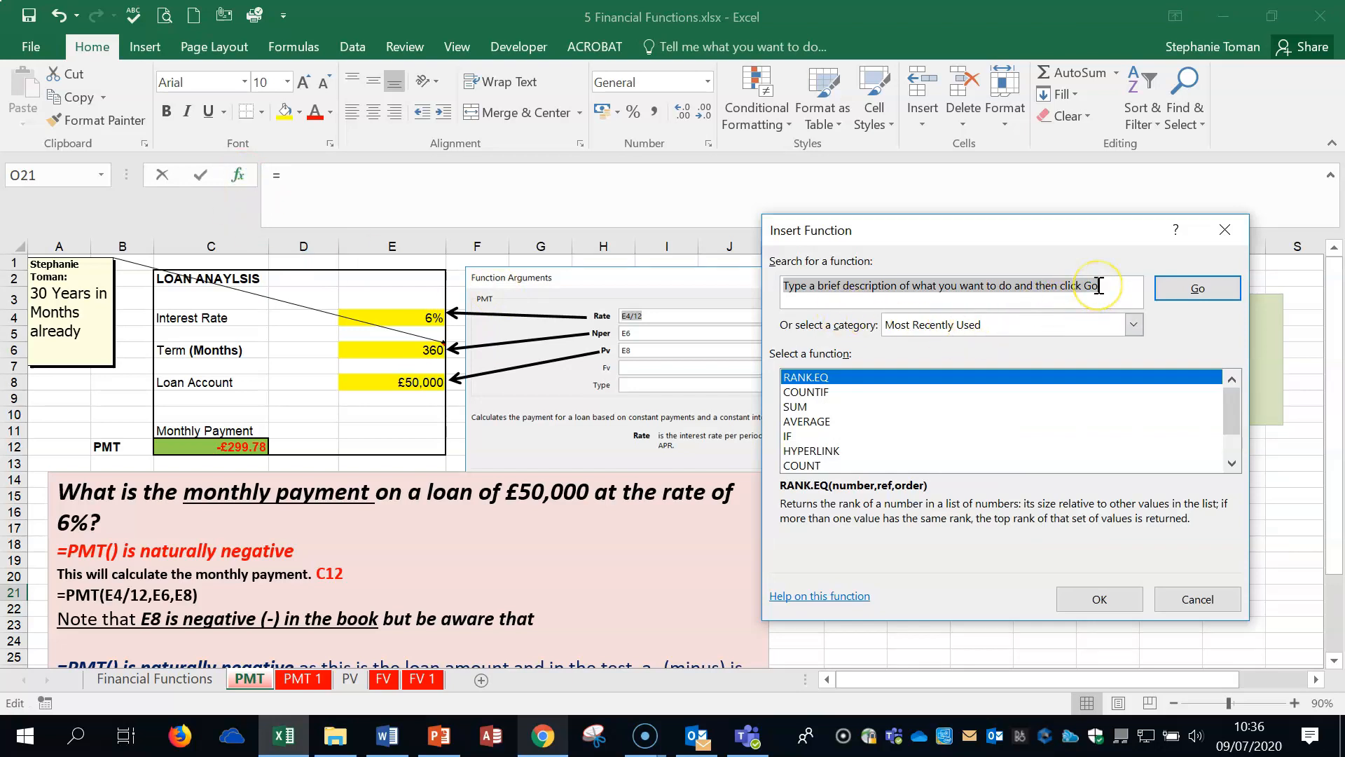
type("monthly")
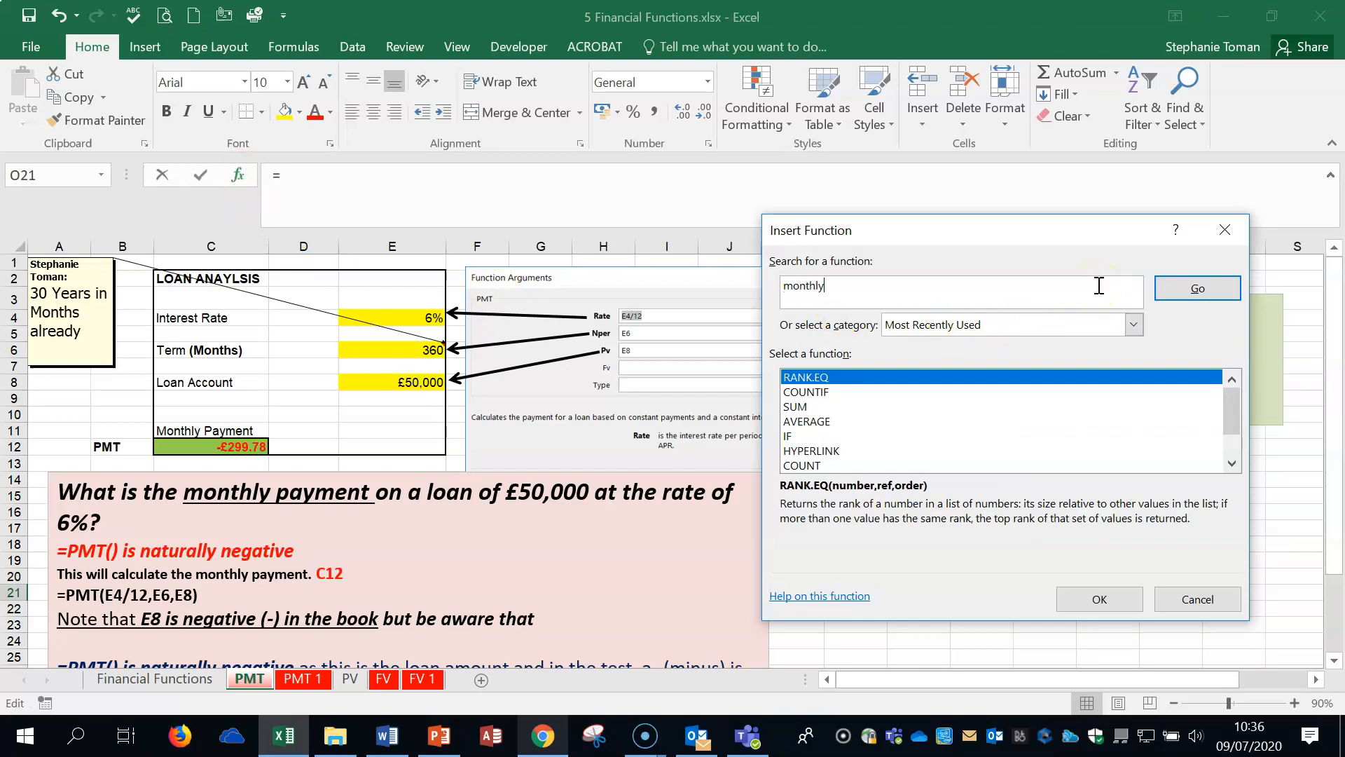
type(" payment")
left_click(1195, 287)
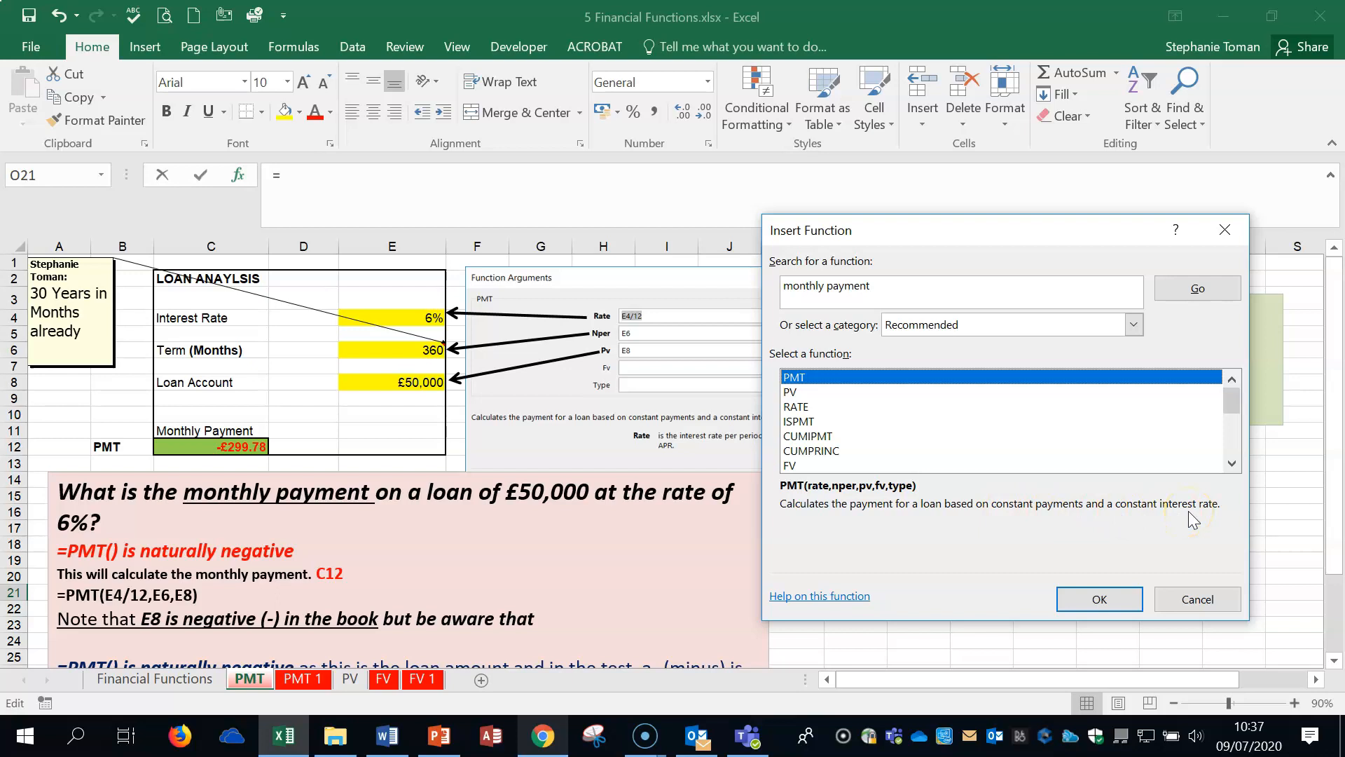
left_click(1099, 599)
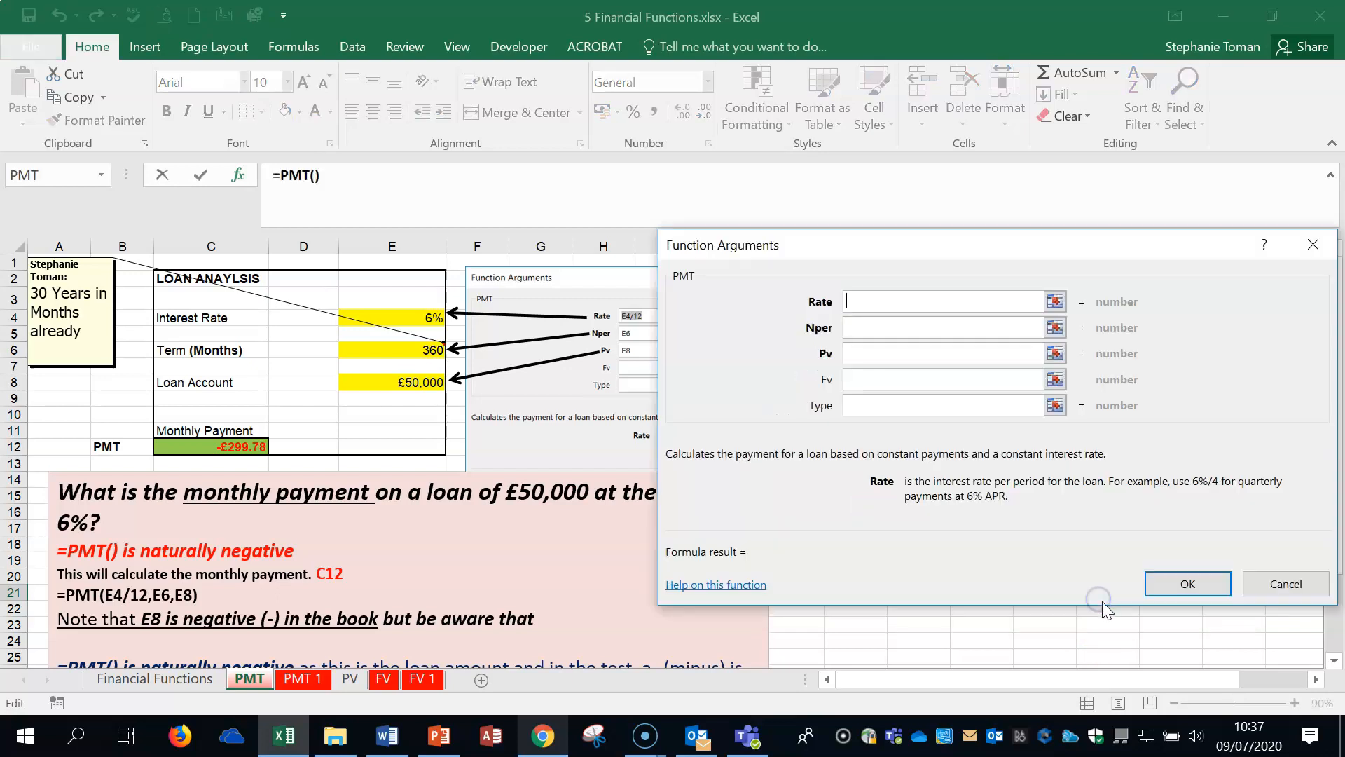
- Set the PMT function's Rate argument to E4/12, keeping the loan figures uncovered by the arguments dialog
left_click_drag(949, 251, 763, 268)
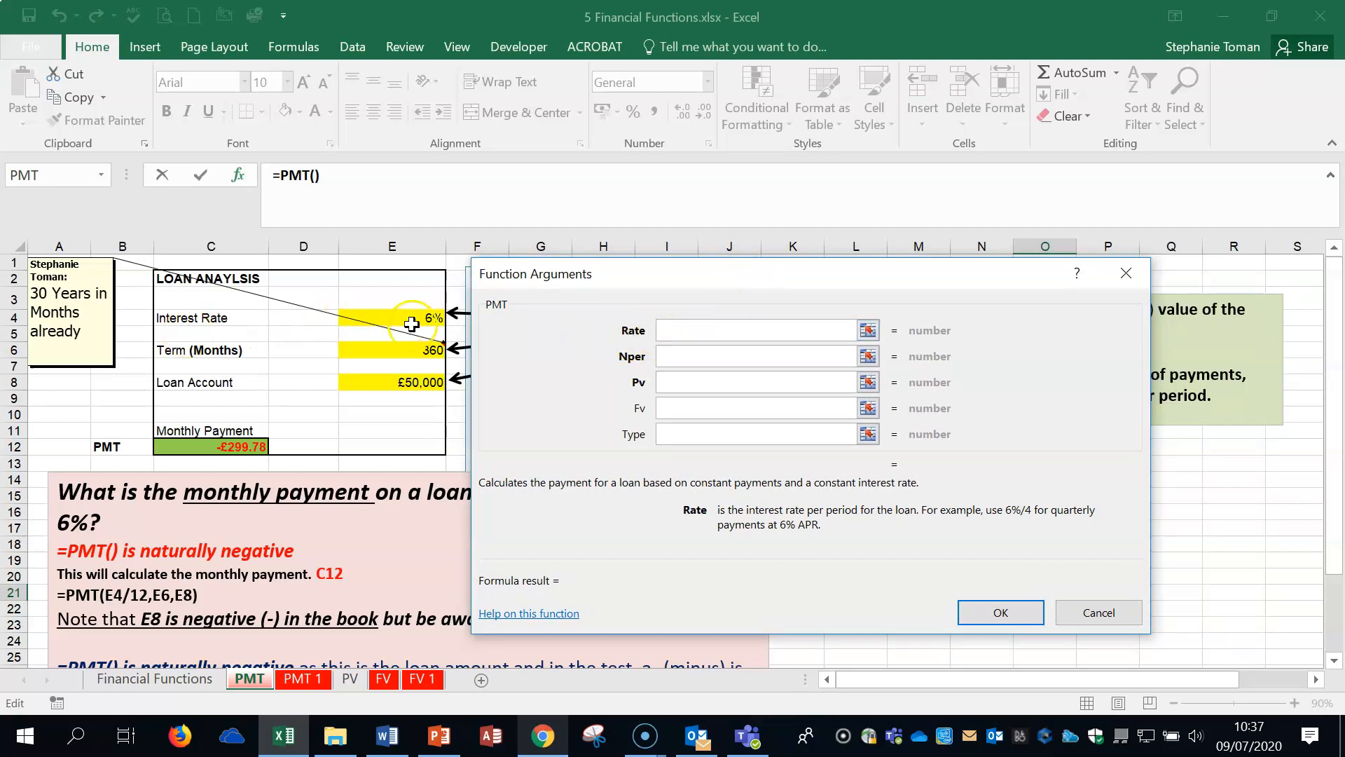
left_click(693, 327)
left_click(398, 321)
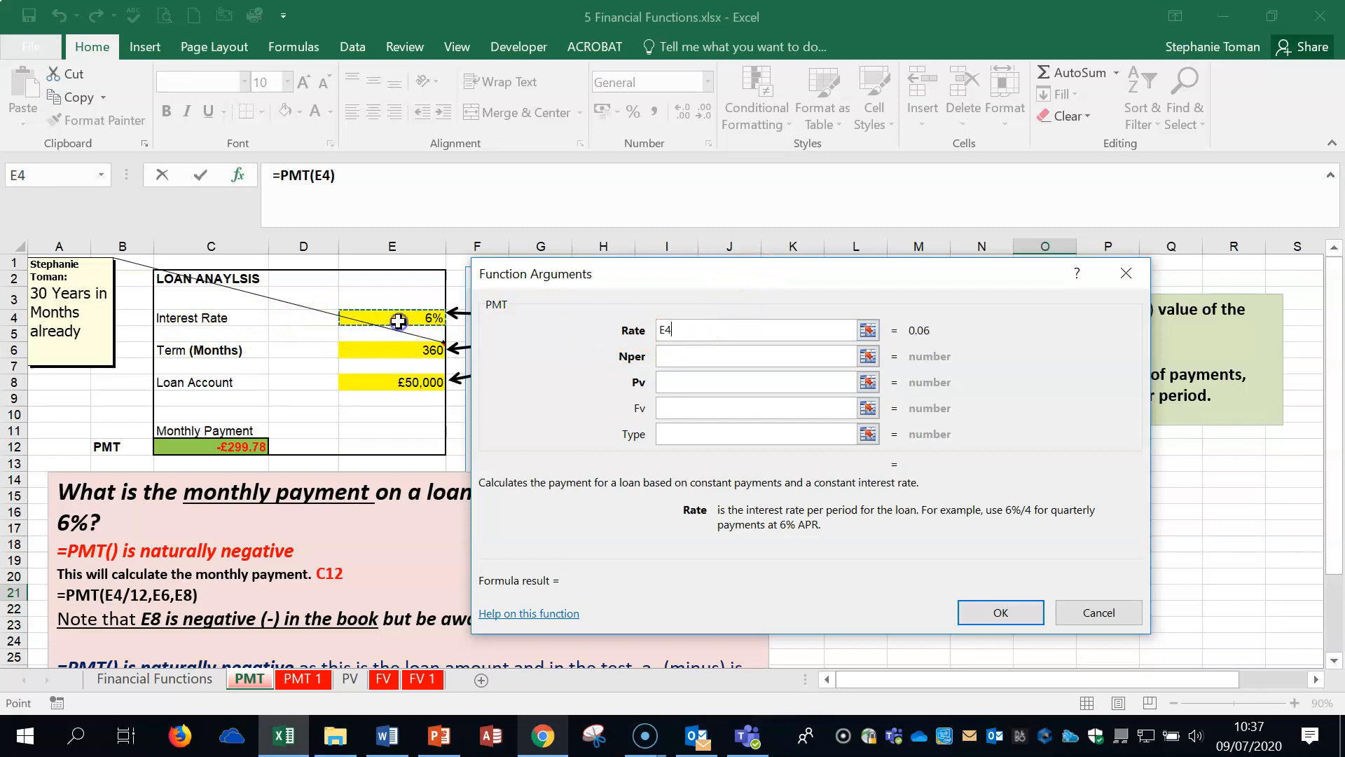
left_click(765, 324)
type("/12")
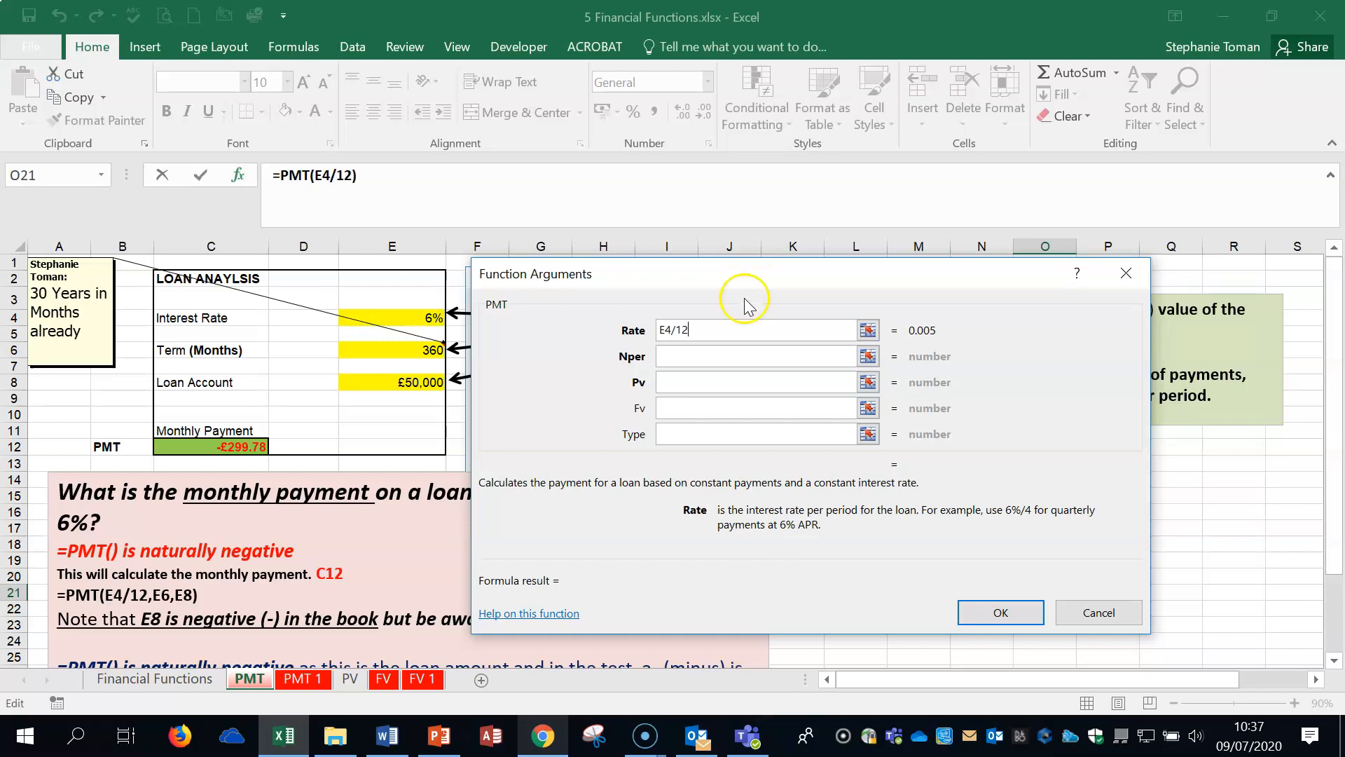
- Set the PMT function's Nper argument to the loan term in E6 and its Pv argument to E8
left_click(676, 356)
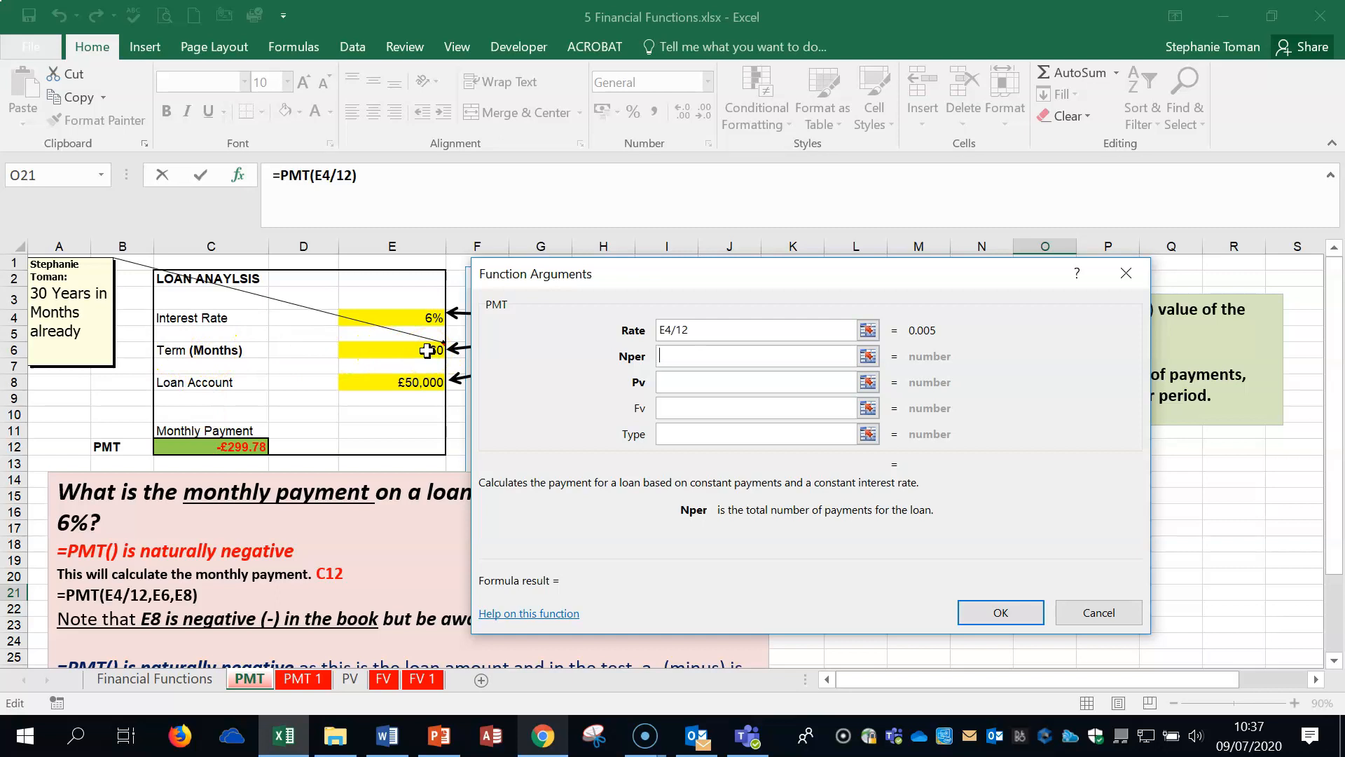
left_click(675, 356)
left_click(395, 352)
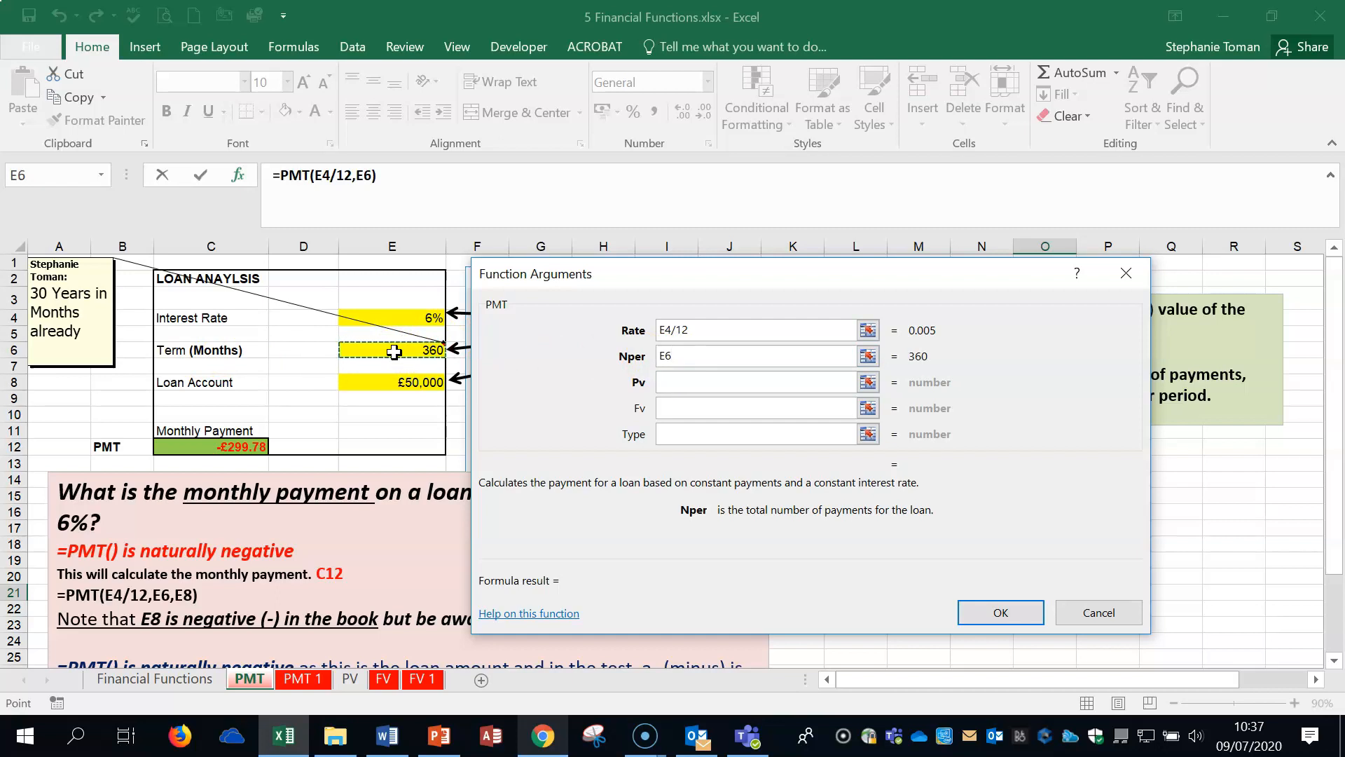
left_click(692, 379)
left_click(679, 384)
left_click(409, 380)
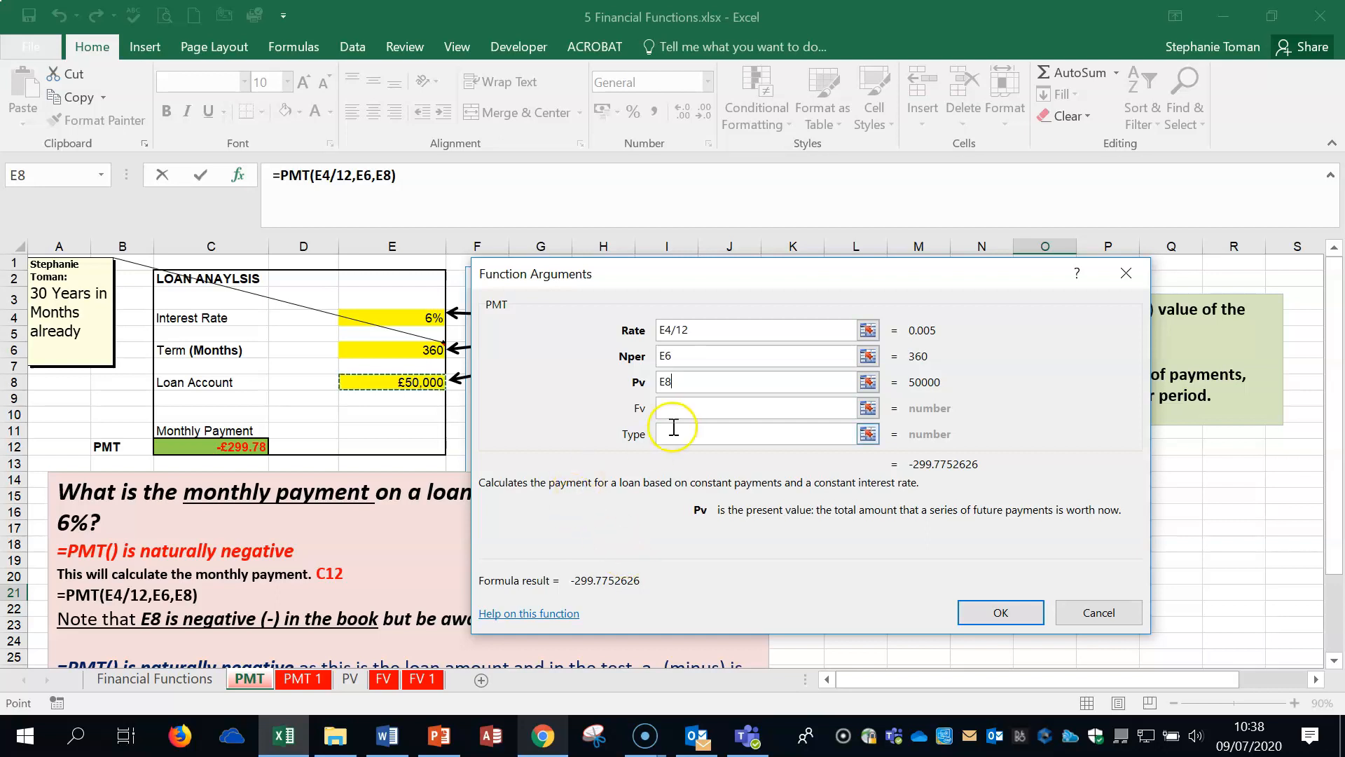
- Try a negative Pv of -E8, restore it to E8 and cancel the PMT function in O21
left_click(694, 373)
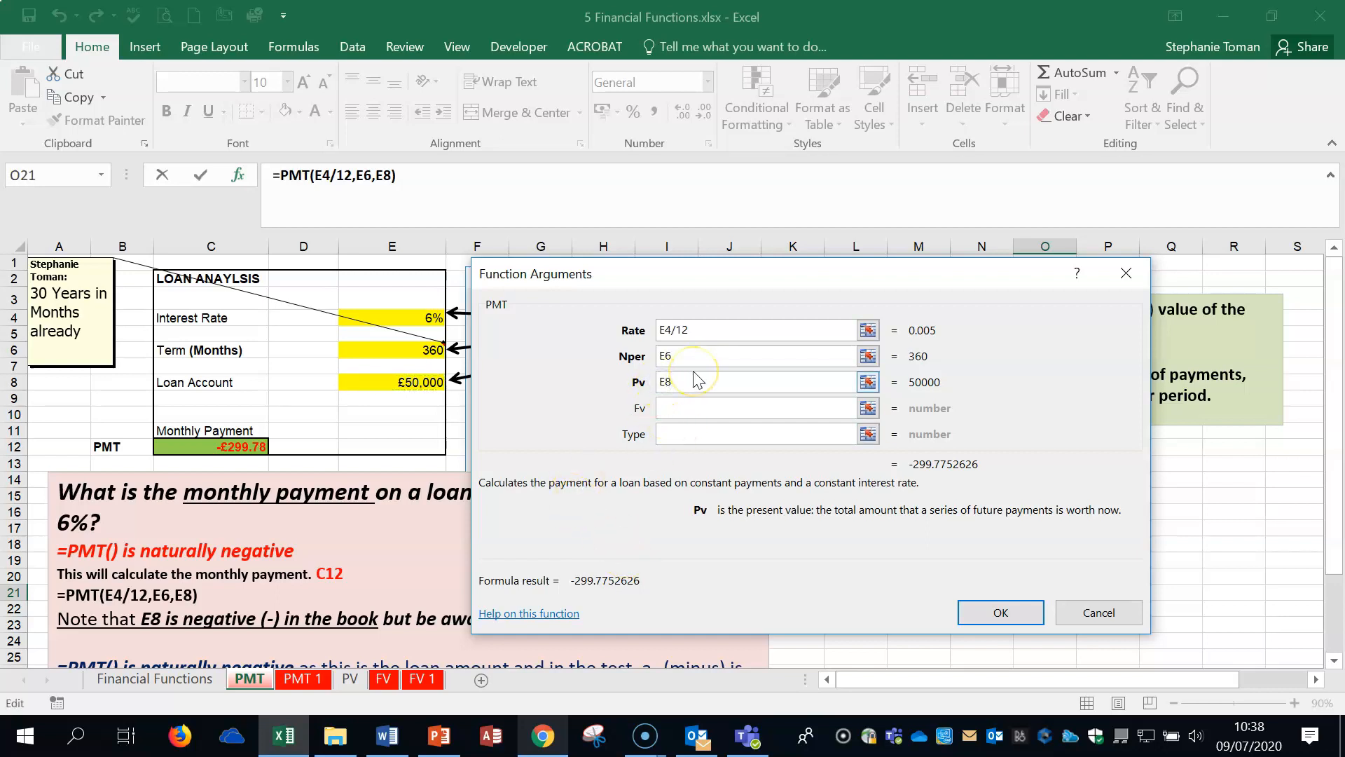
type("-")
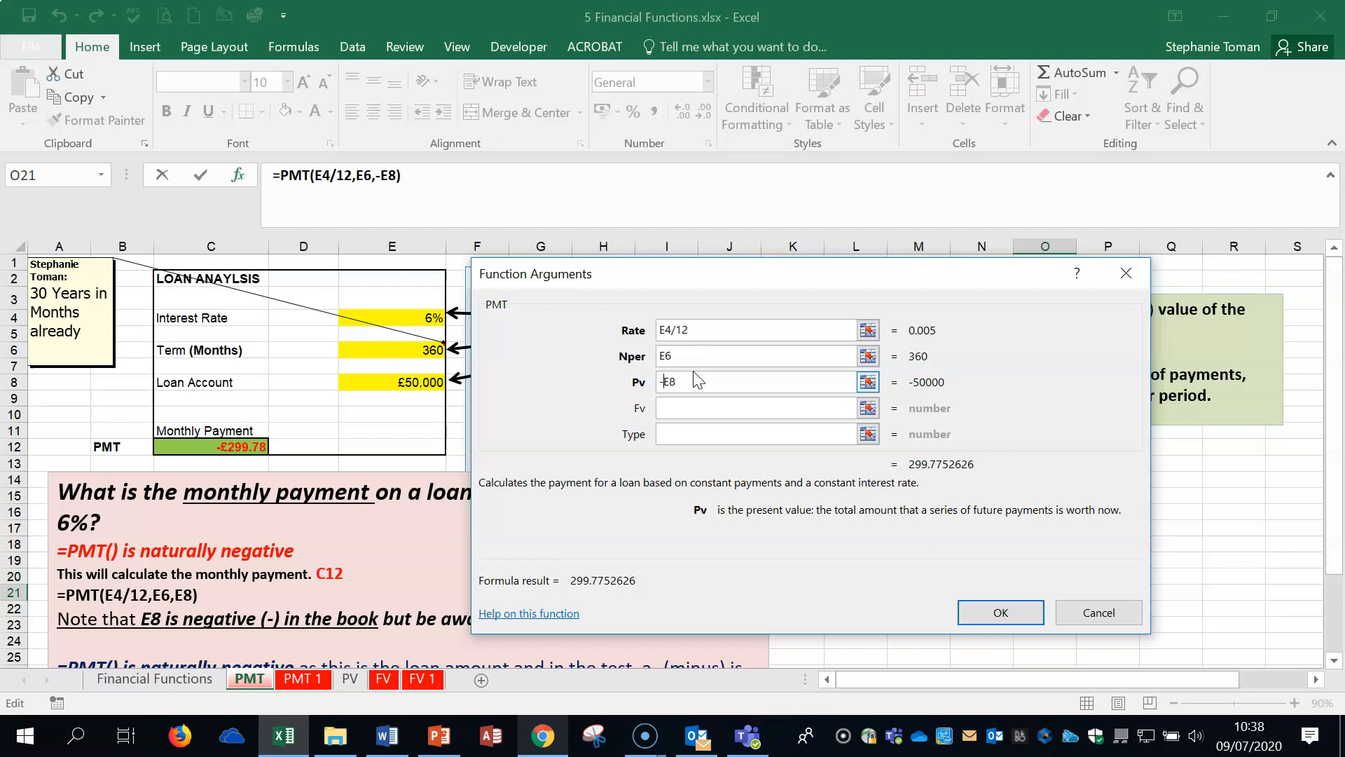
key("BackSpace")
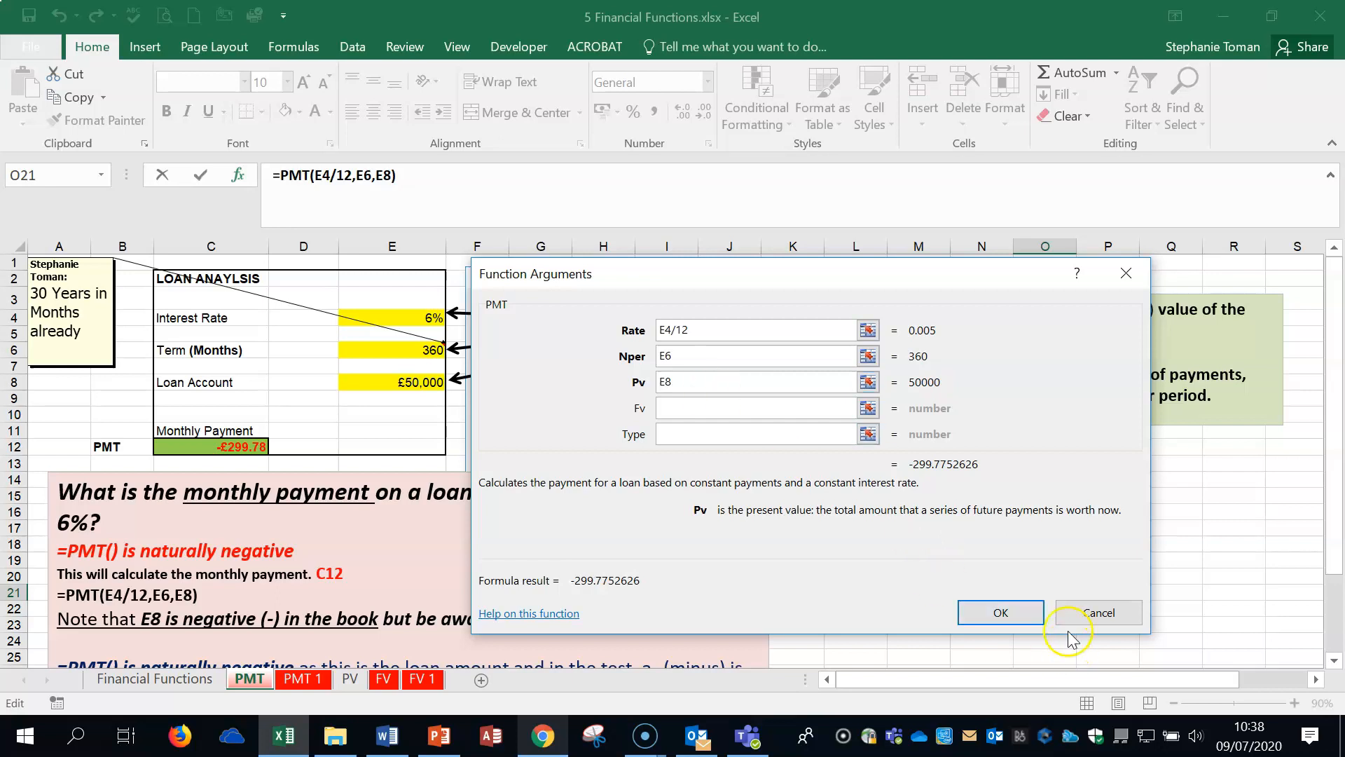
left_click(1100, 612)
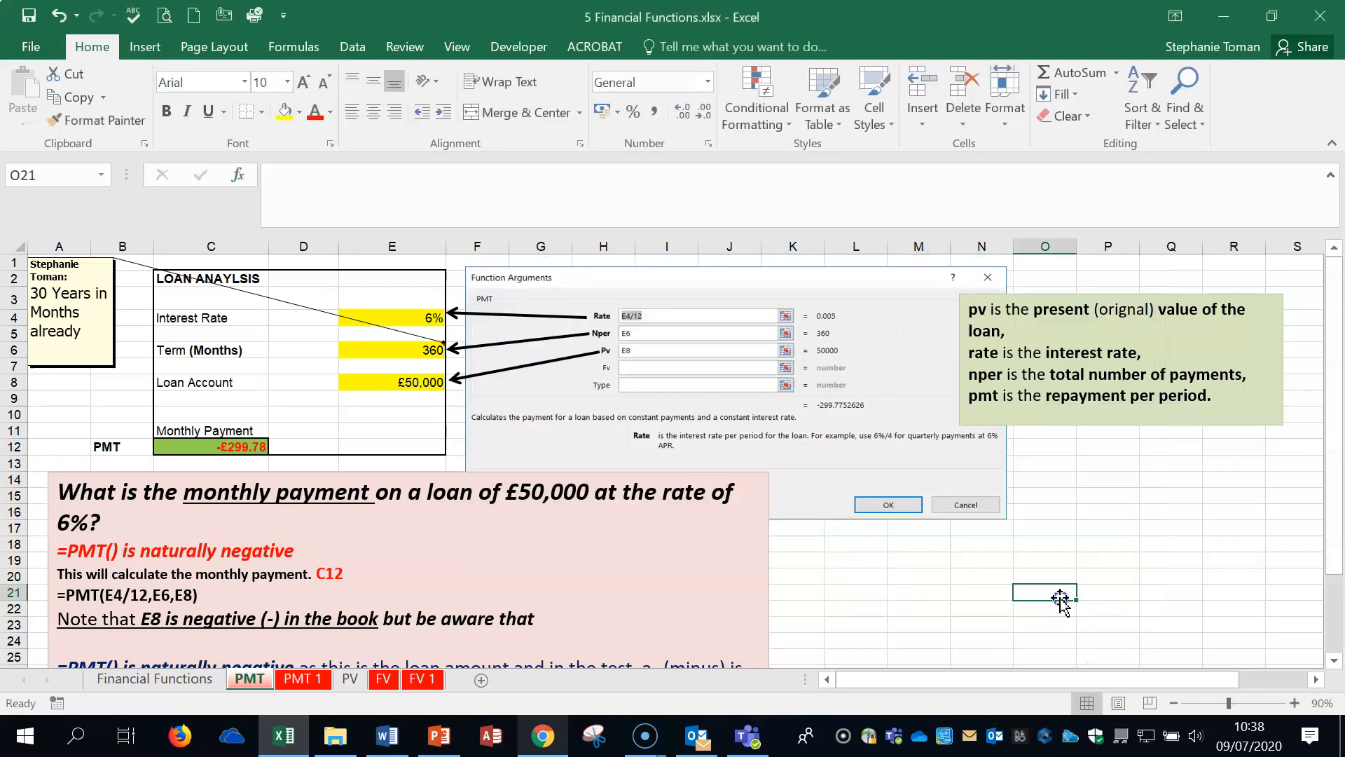
- Clear the monthly payment formula in C12 and start a new =pmt( formula there
left_click(207, 446)
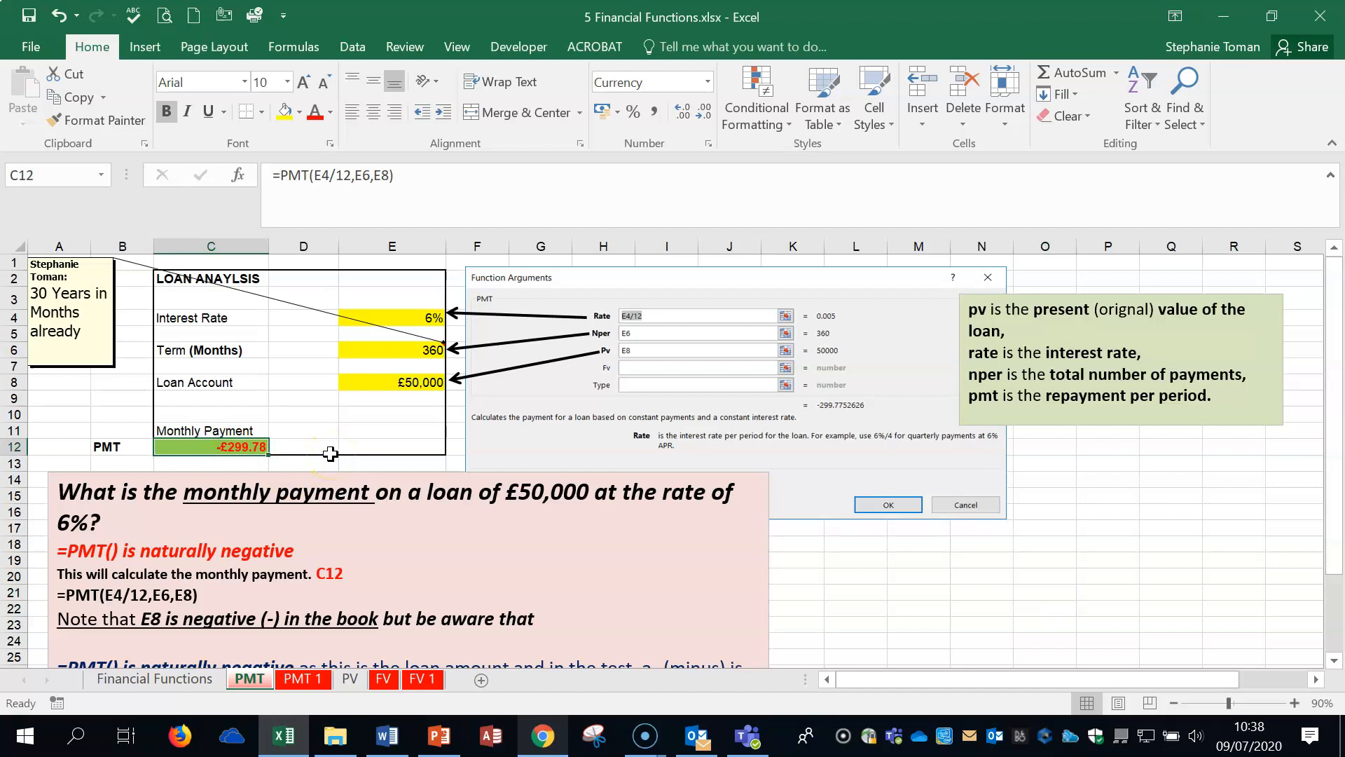
key("Delete")
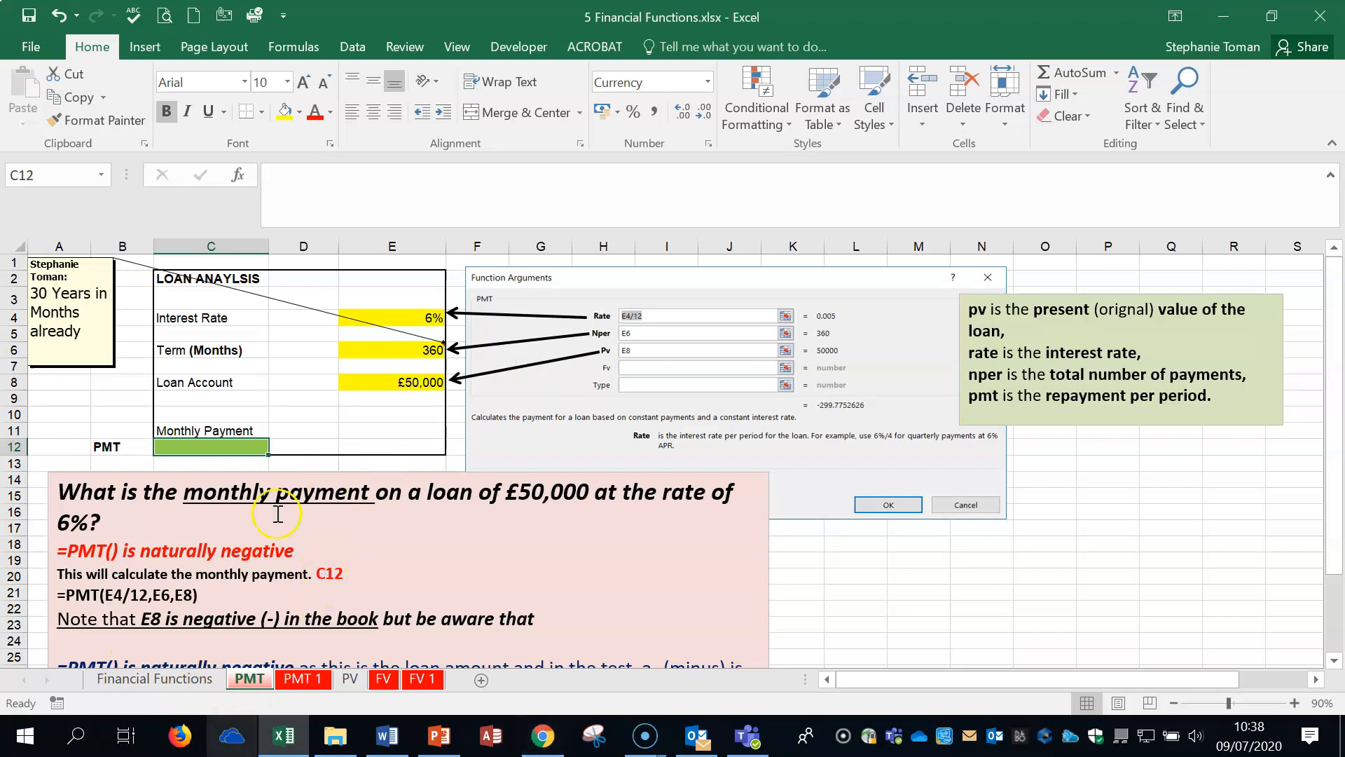
double_click(214, 449)
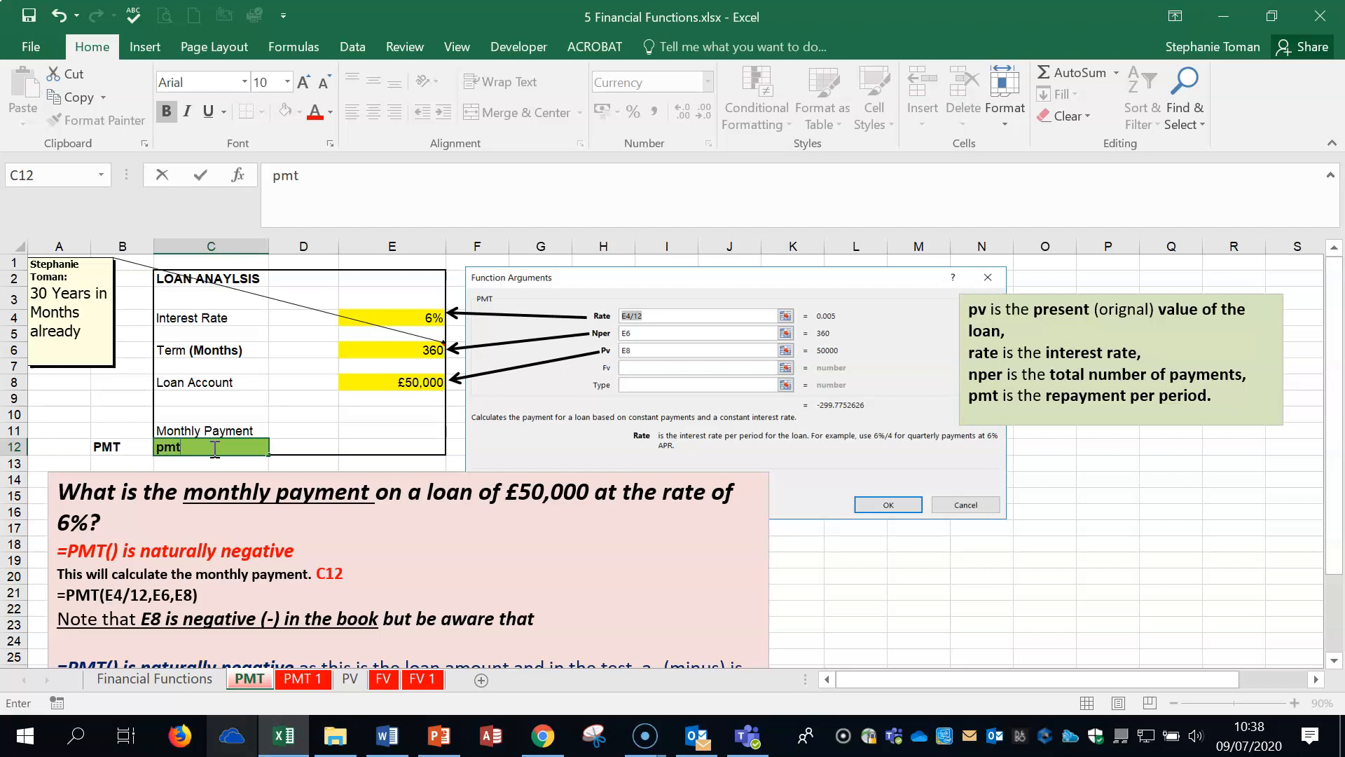
left_click(165, 447)
type("=pmt")
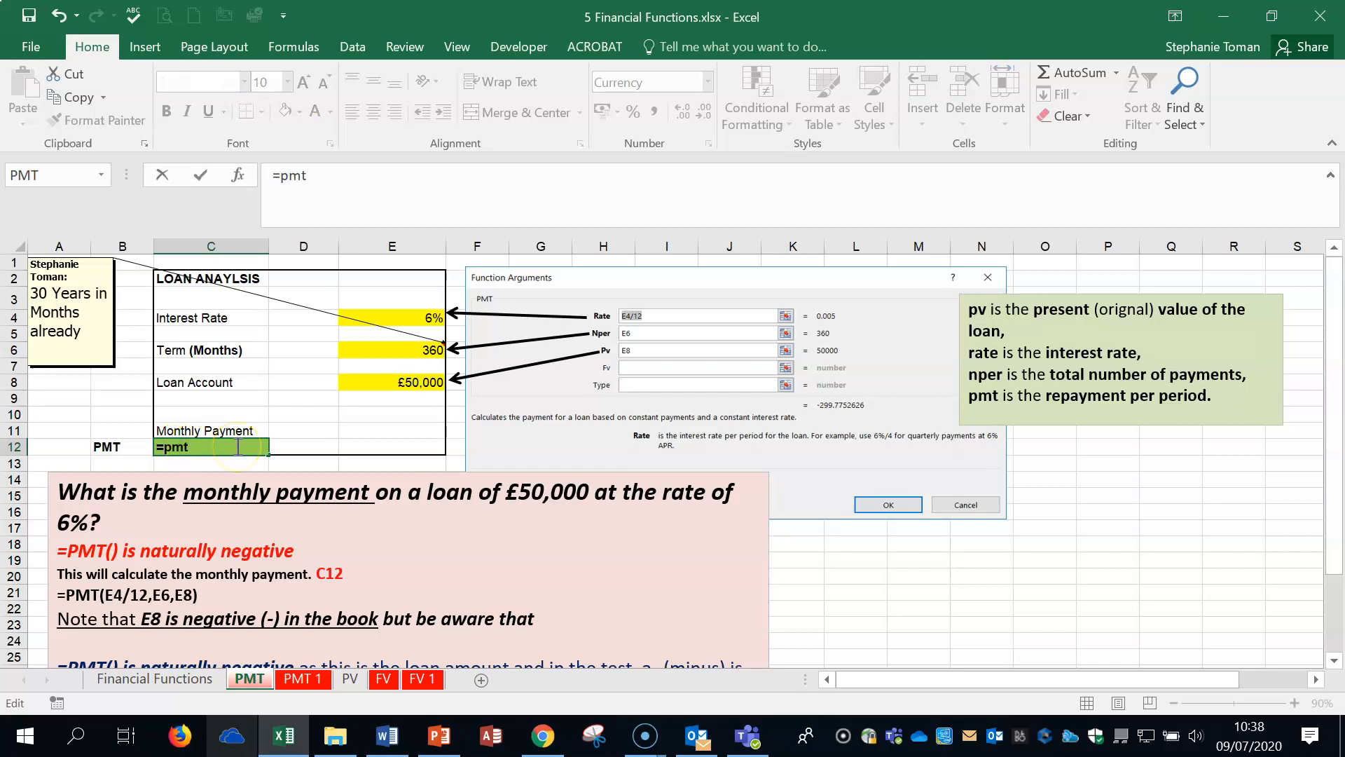
type("(")
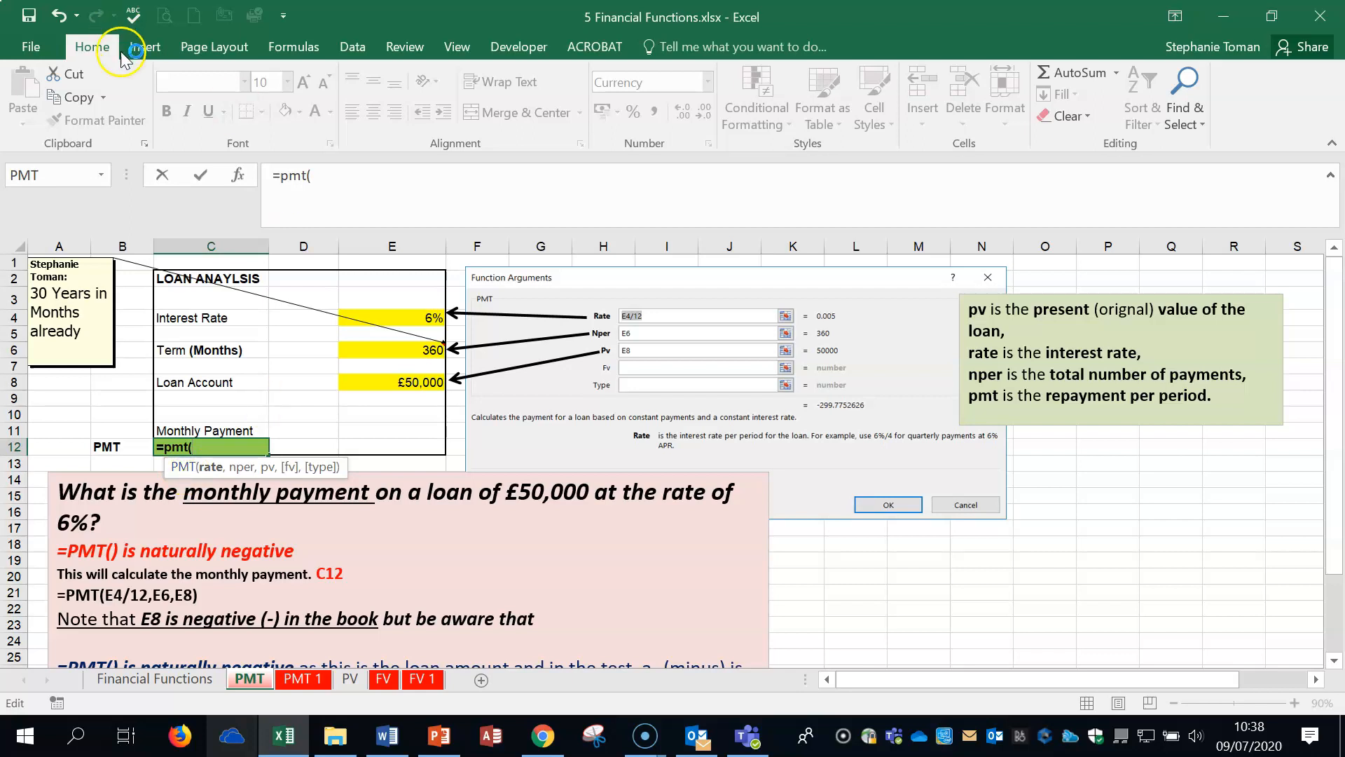
- Open the function arguments for the PMT formula in C12 and set Rate to E4/12, keeping the loan figures uncovered
left_click(237, 177)
key("F1")
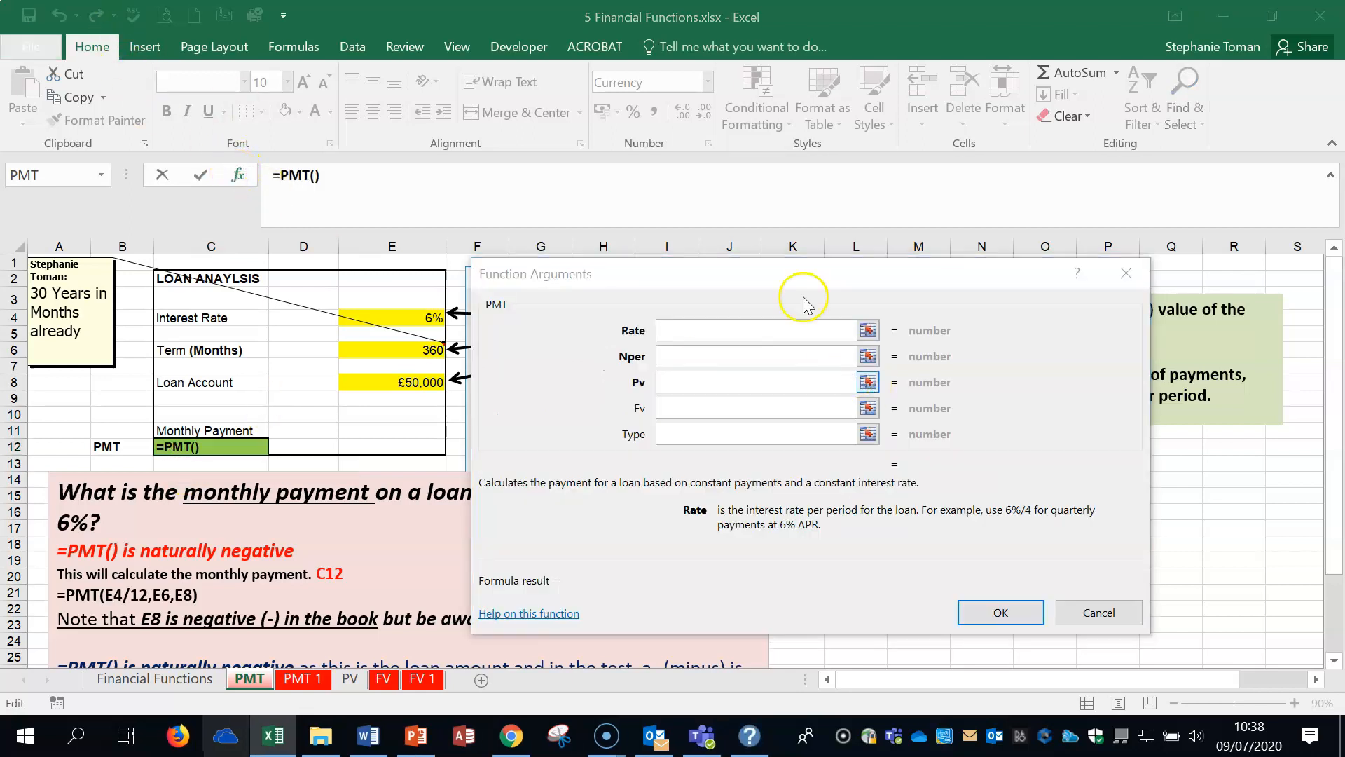
left_click_drag(770, 278, 885, 245)
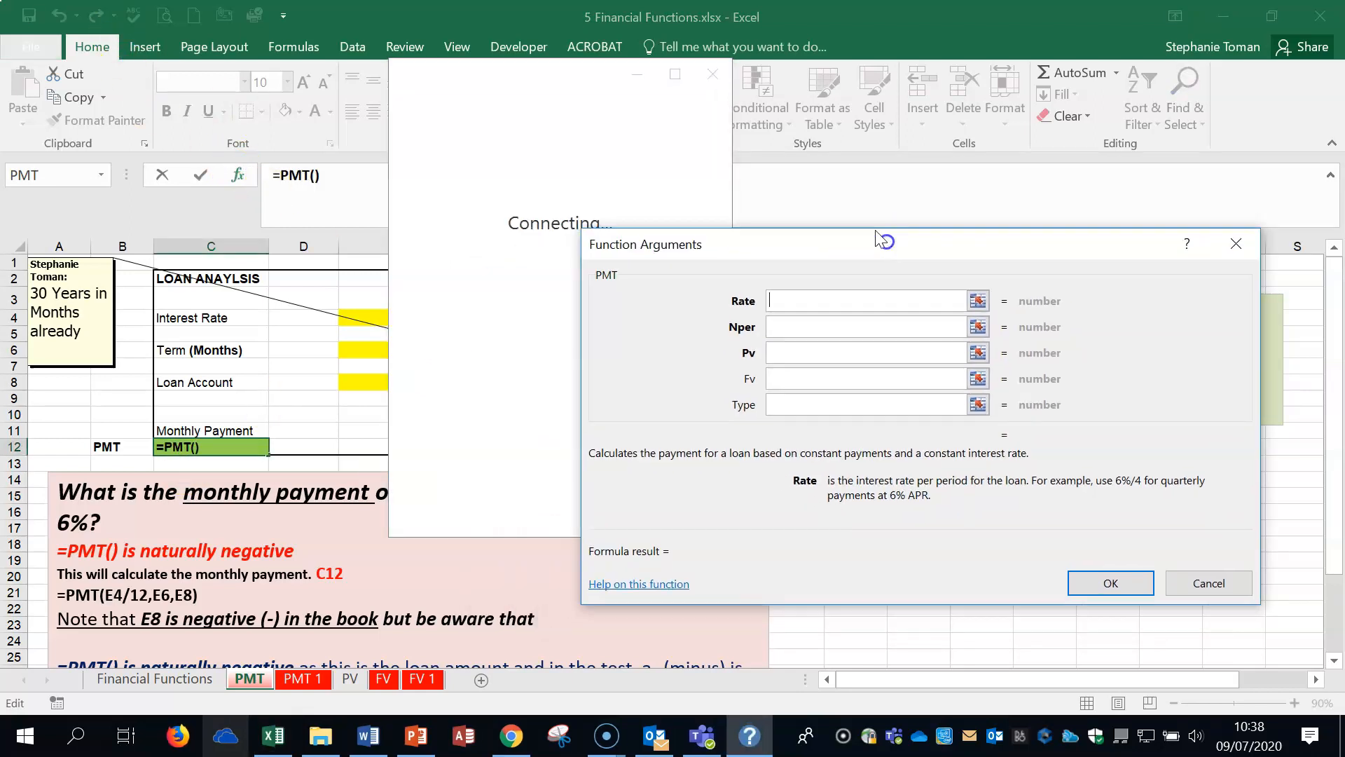
left_click(709, 75)
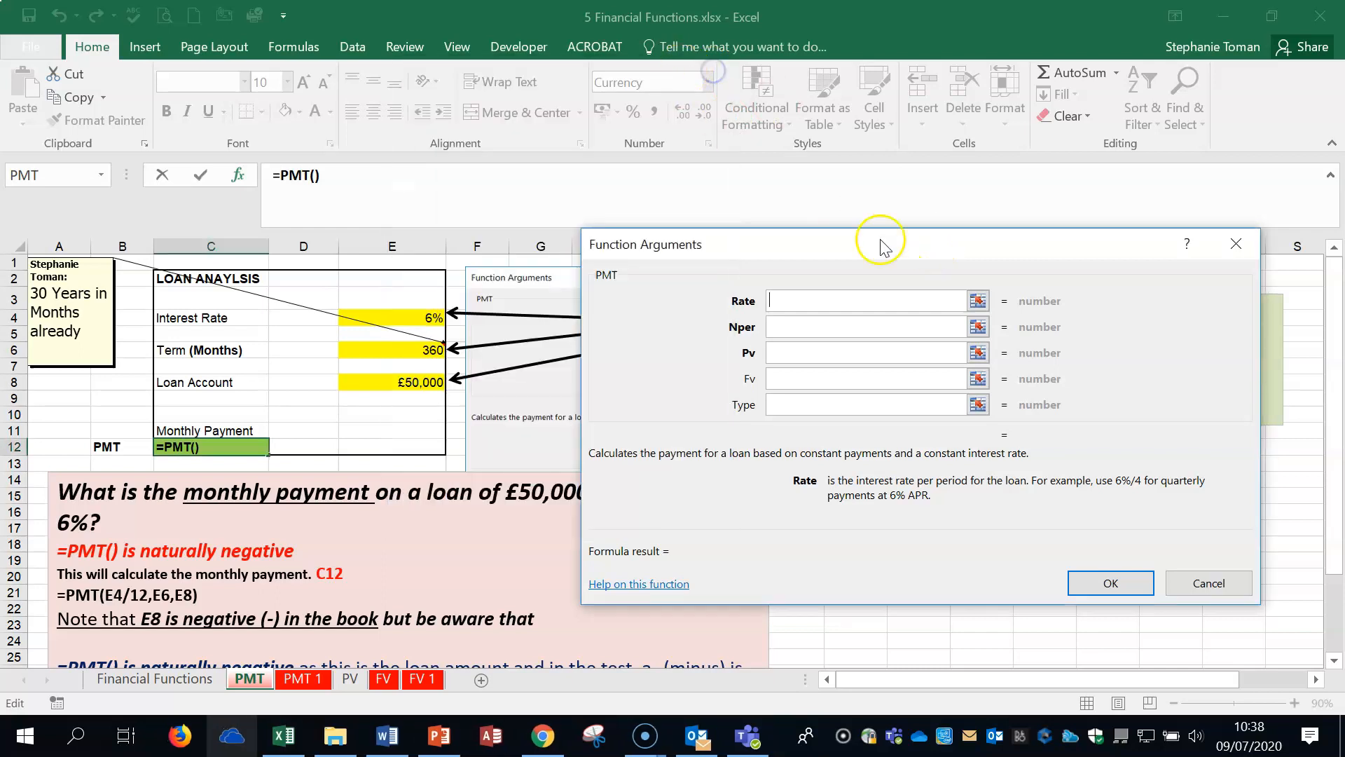
left_click_drag(877, 250, 764, 238)
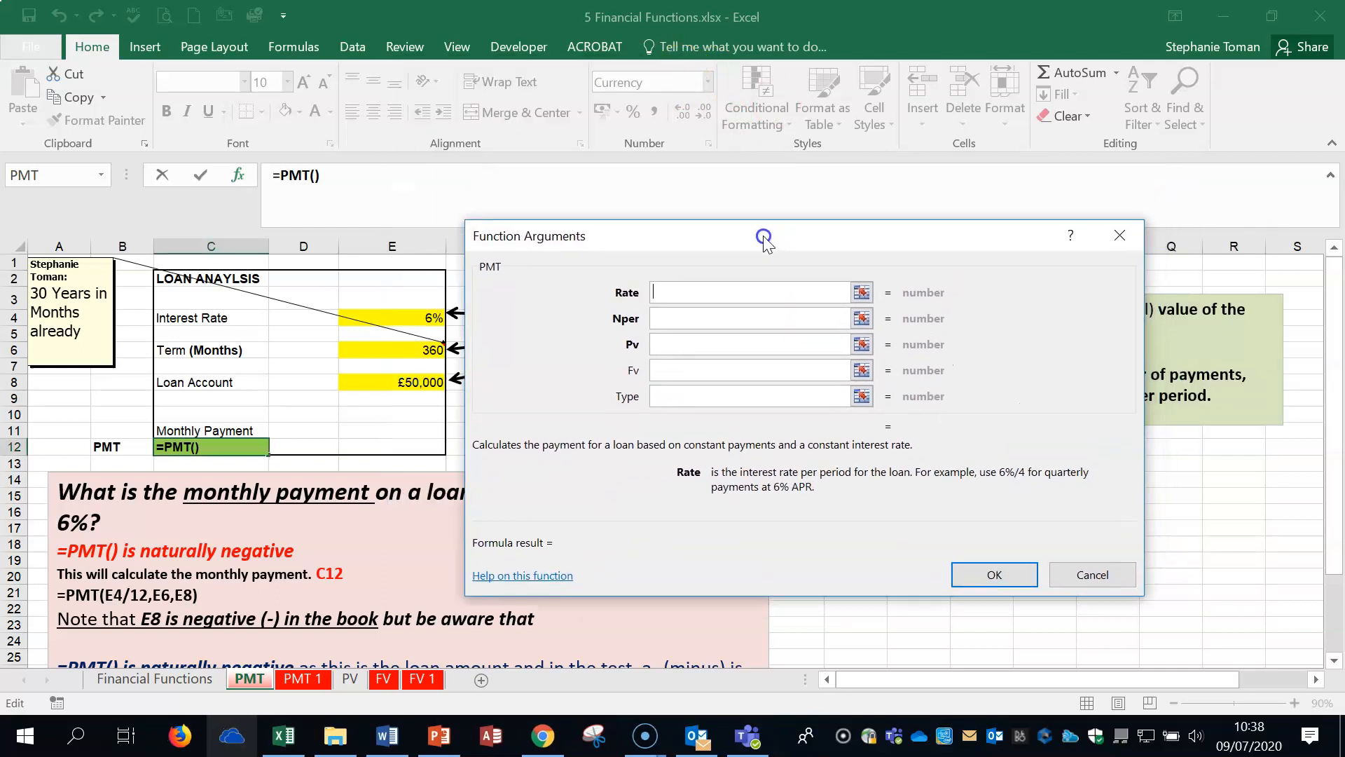
left_click(424, 317)
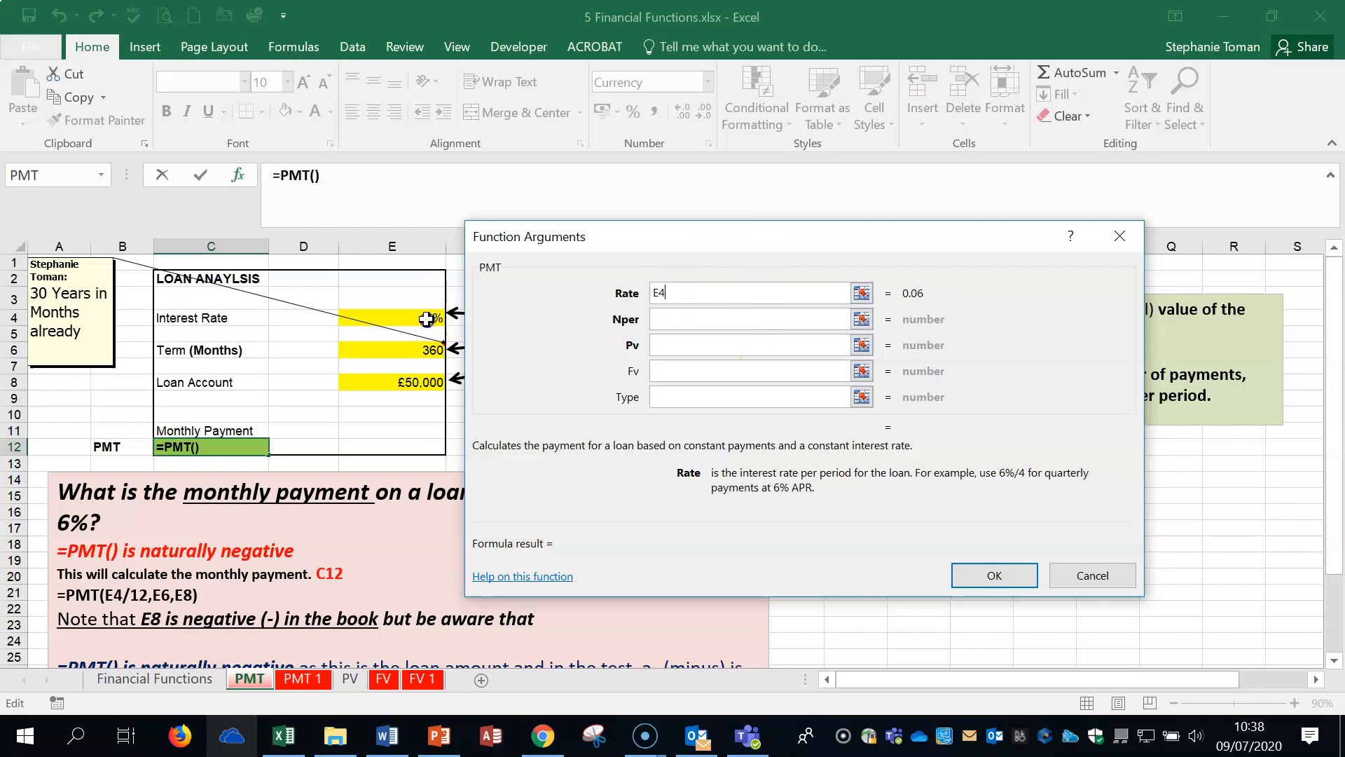
type("/12")
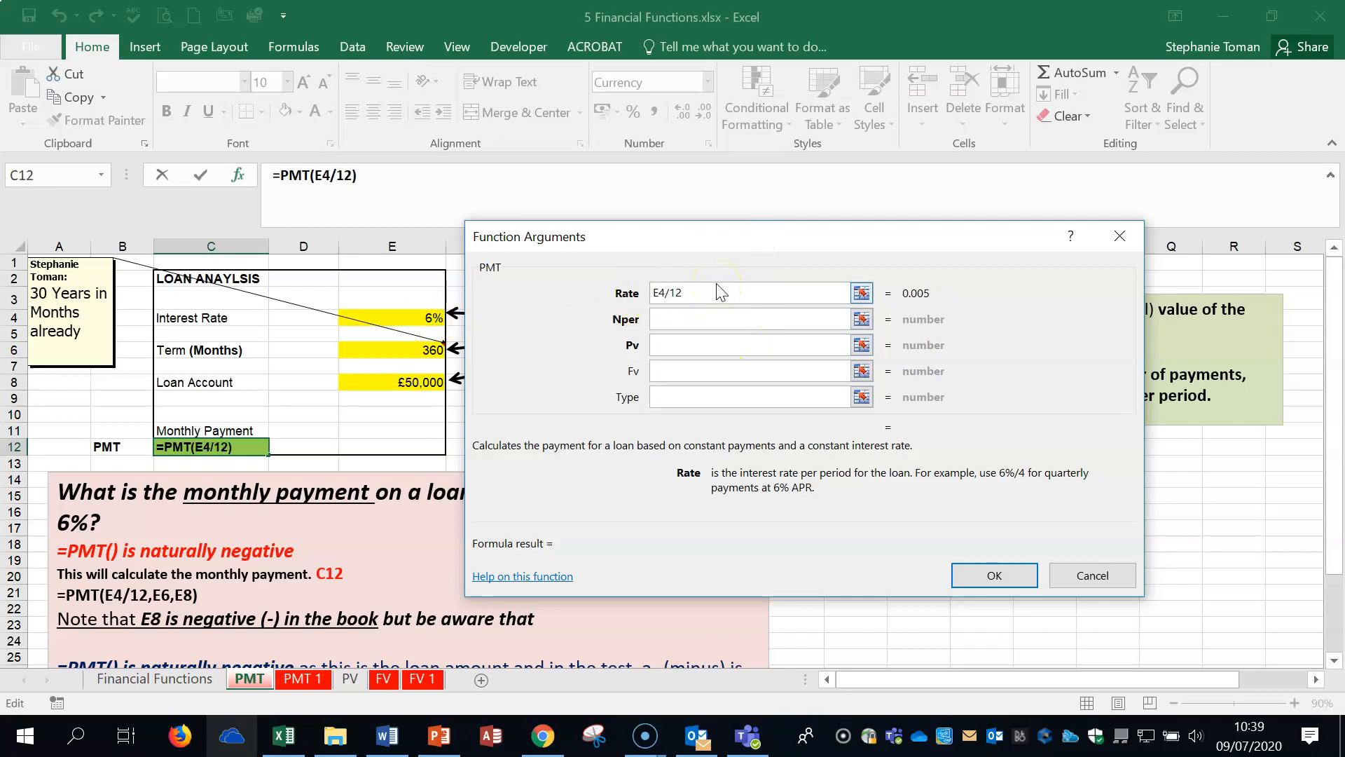
- Set Nper to E6 and Pv to E8, completing the PMT formula in C12
left_click(685, 316)
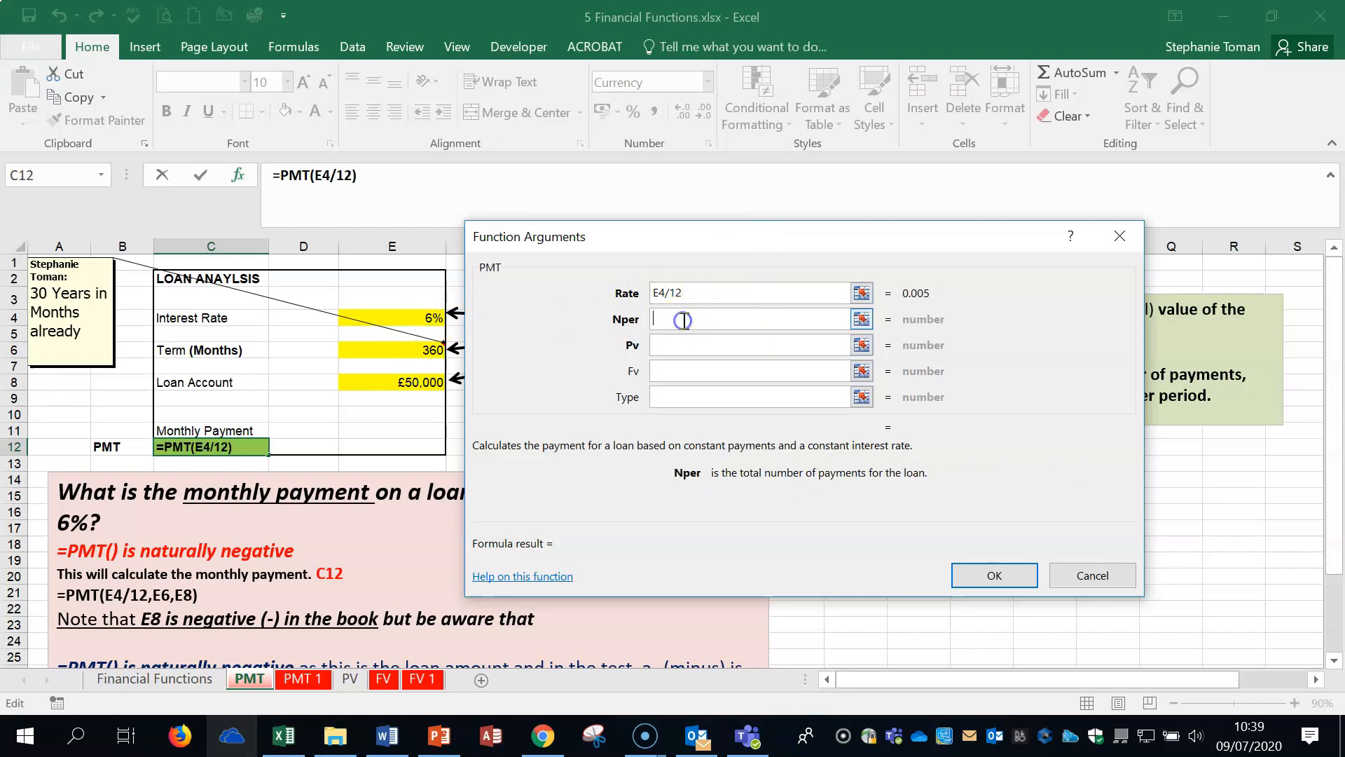
left_click(398, 352)
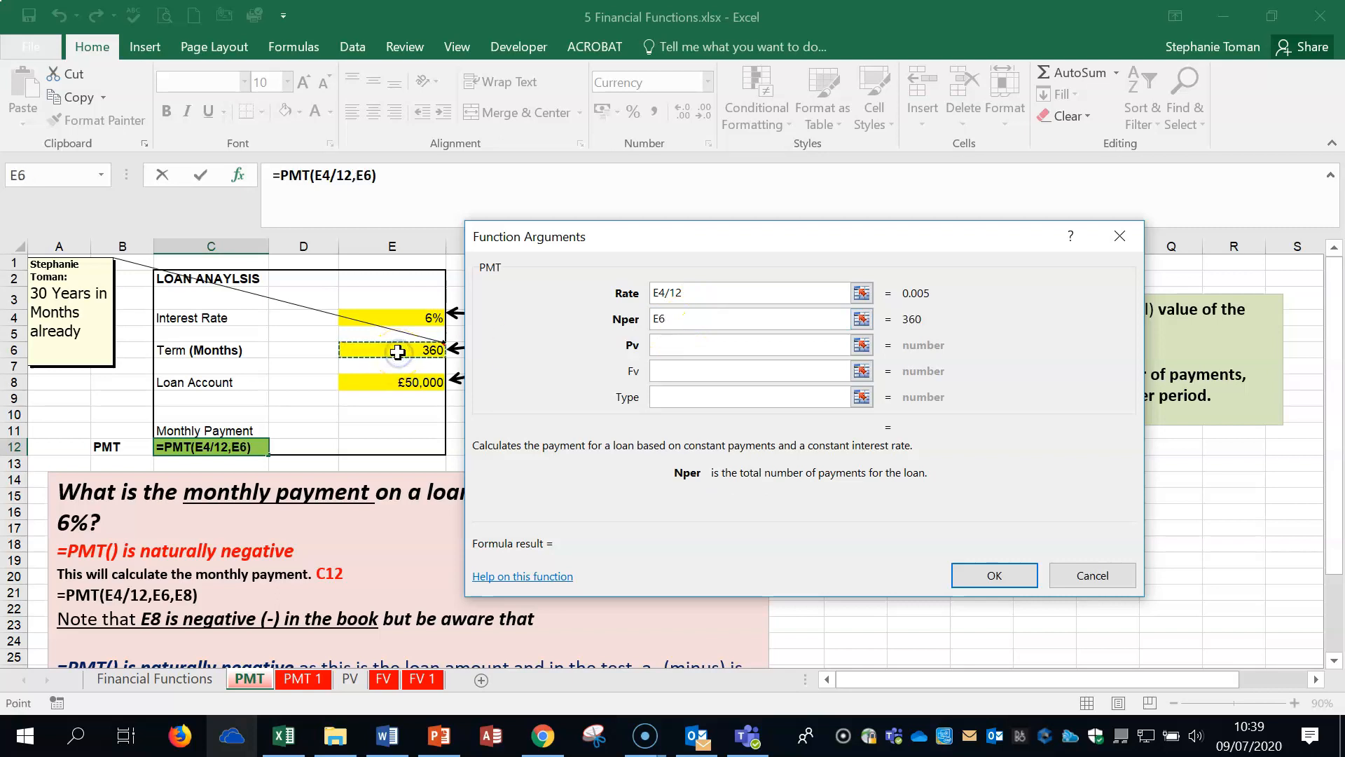
left_click(669, 345)
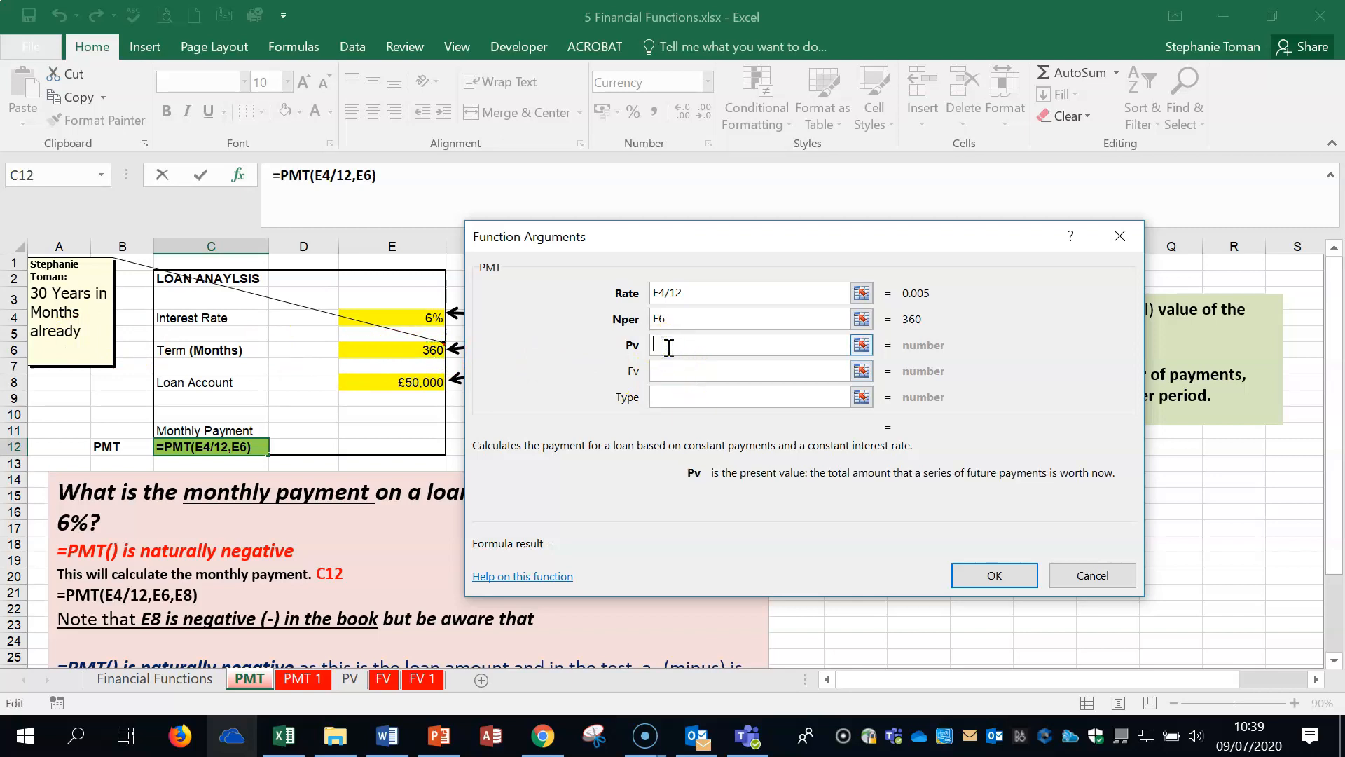
left_click(401, 383)
left_click(1017, 585)
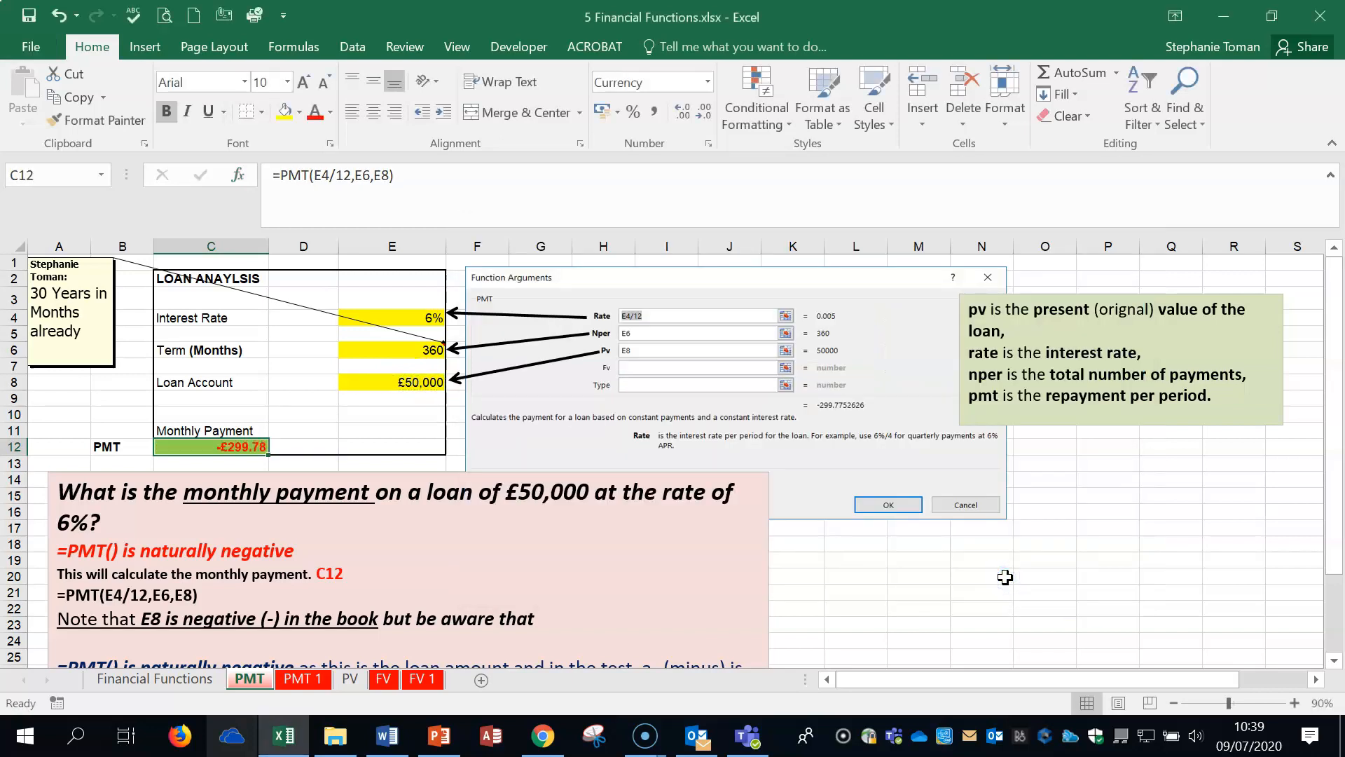
- Go to the PMT 1 sheet and review its interest rate, term in years and loan amount
double_click(1295, 703)
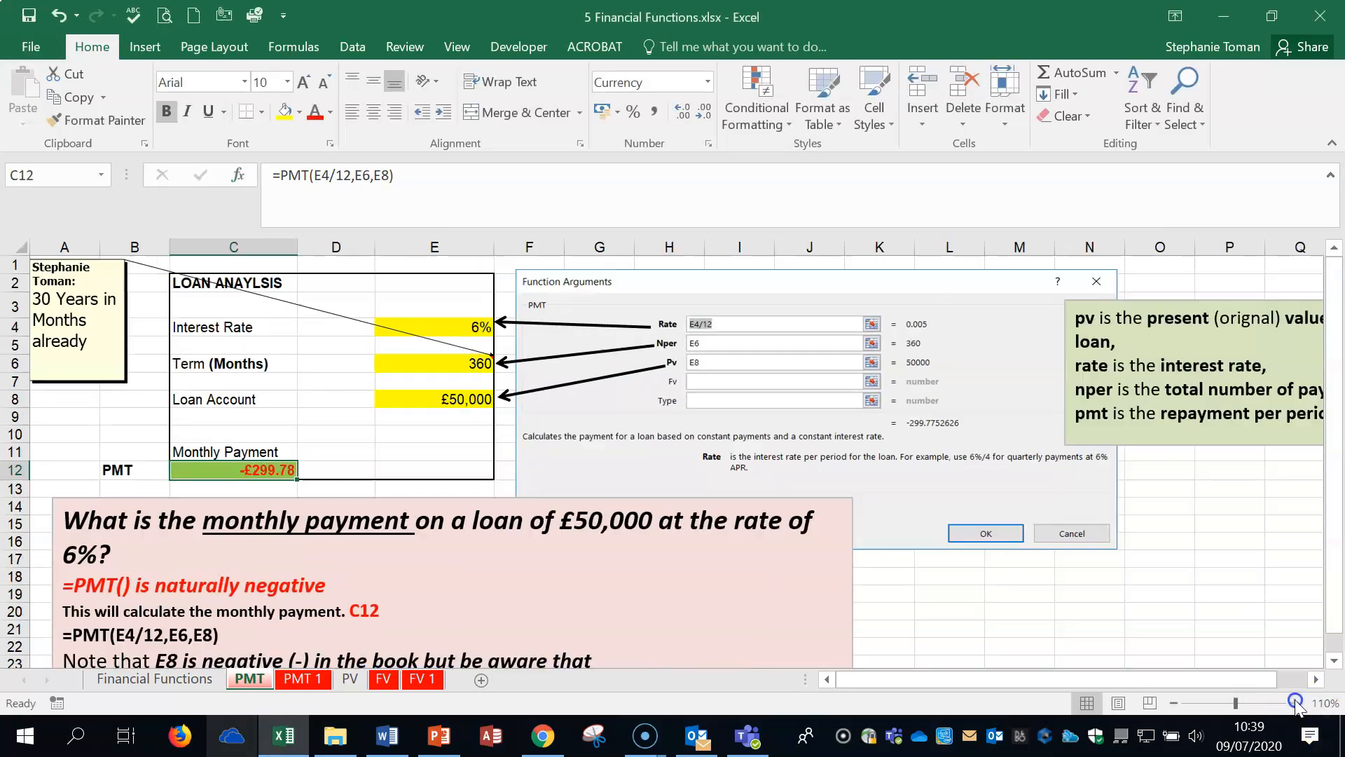
left_click(1295, 703)
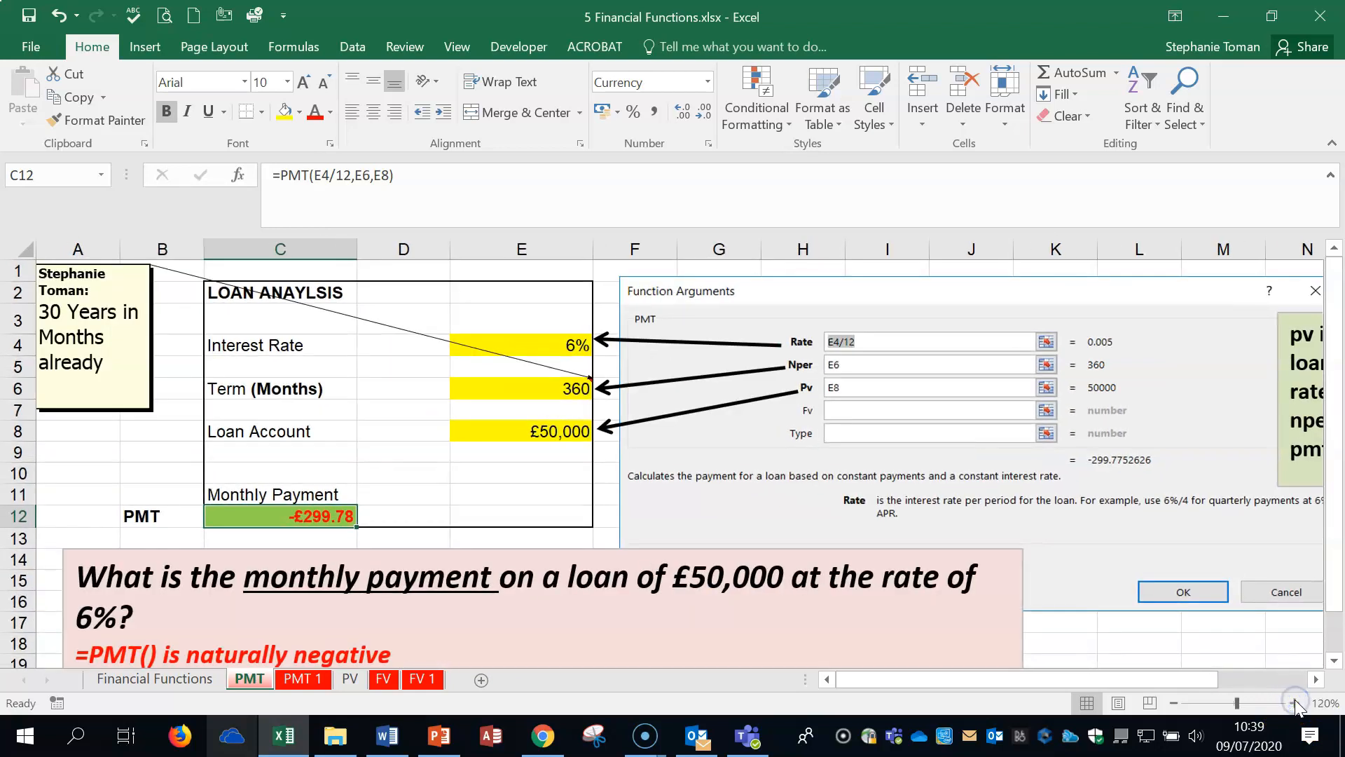
left_click(301, 684)
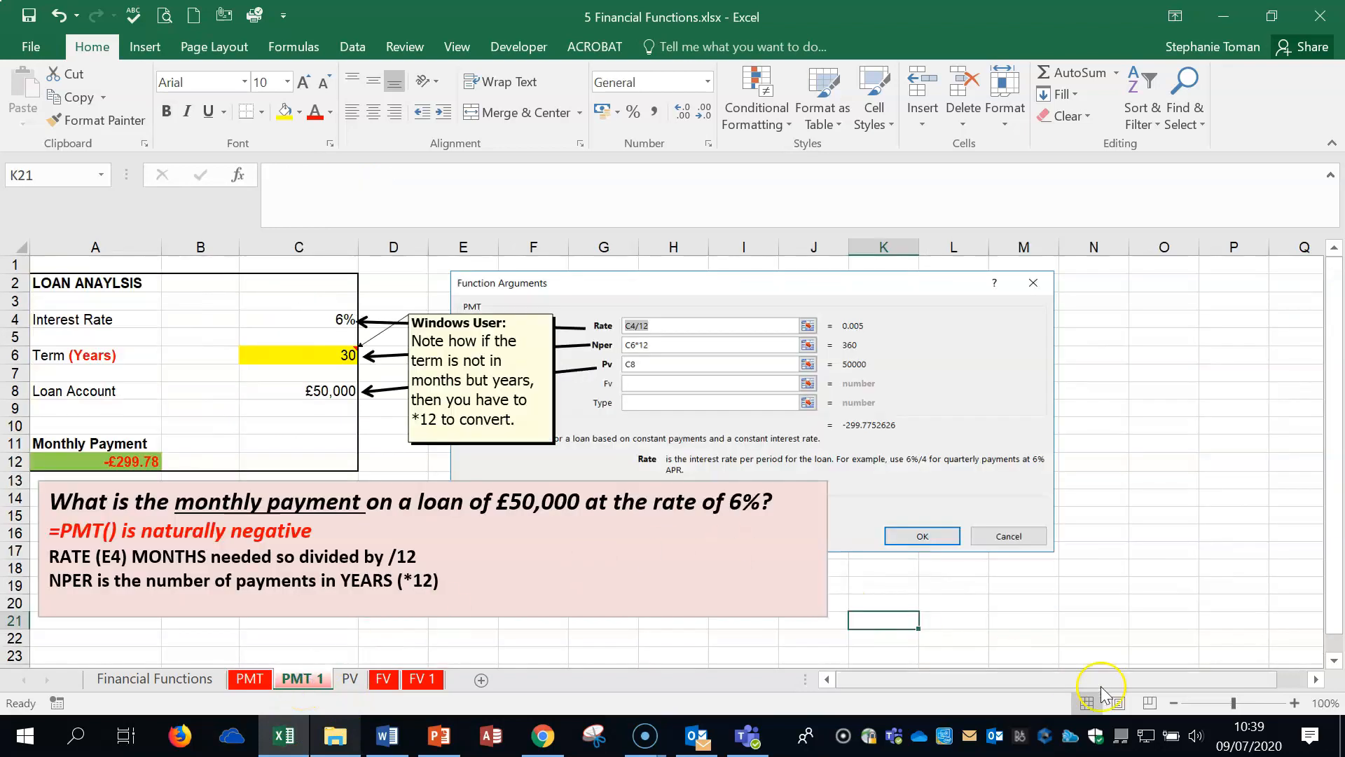
left_click(1295, 703)
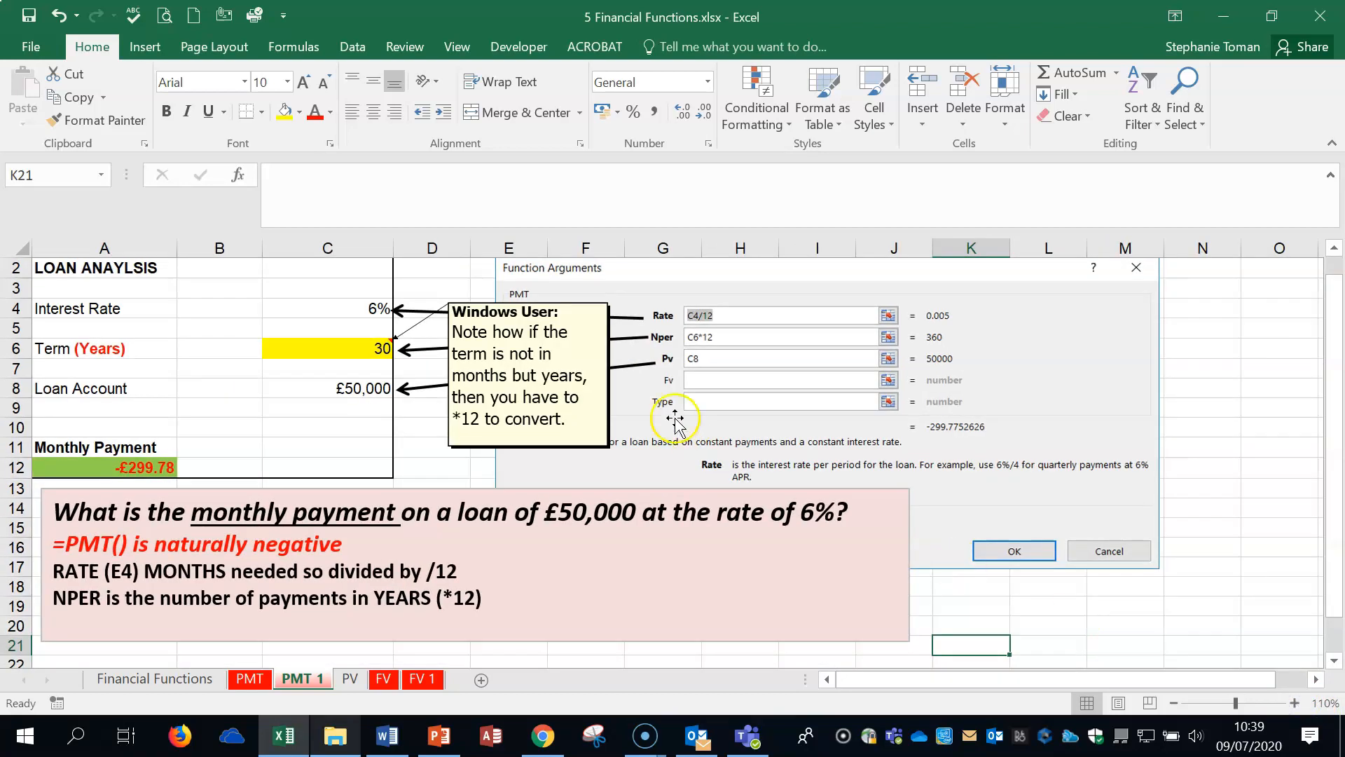
scroll(674, 420, "up", 1)
left_click(330, 328)
left_click(331, 411)
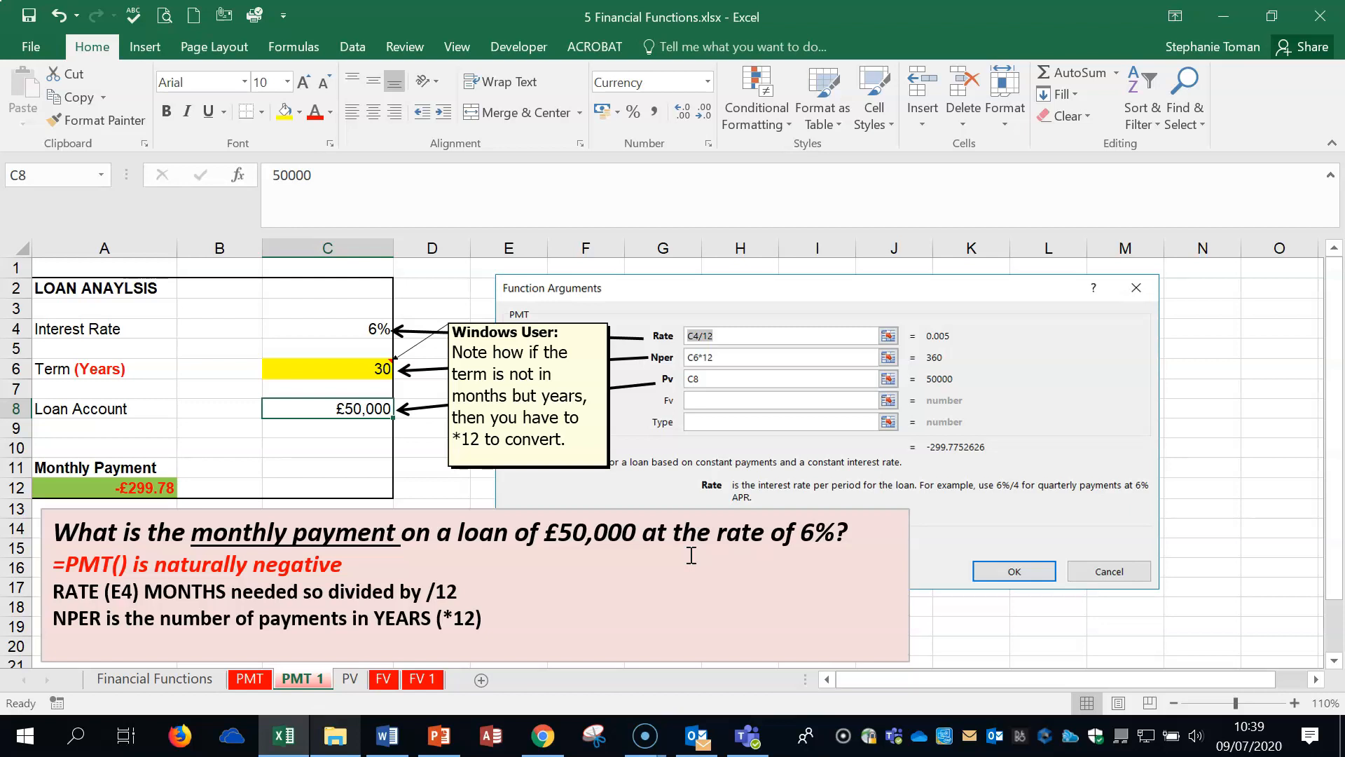
- Clear the monthly payment in A12, start a PMT function there and open its arguments without covering the loan figures
left_click(131, 485)
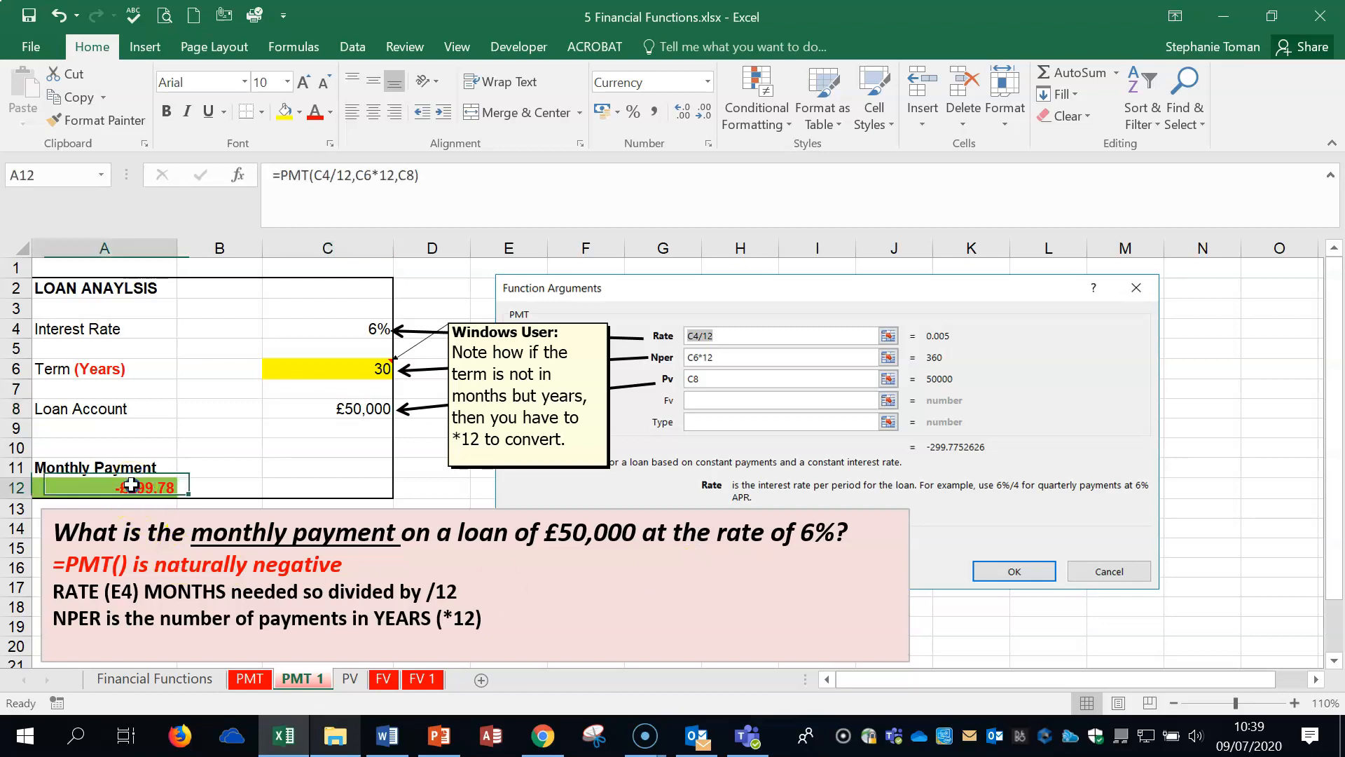
key("Delete")
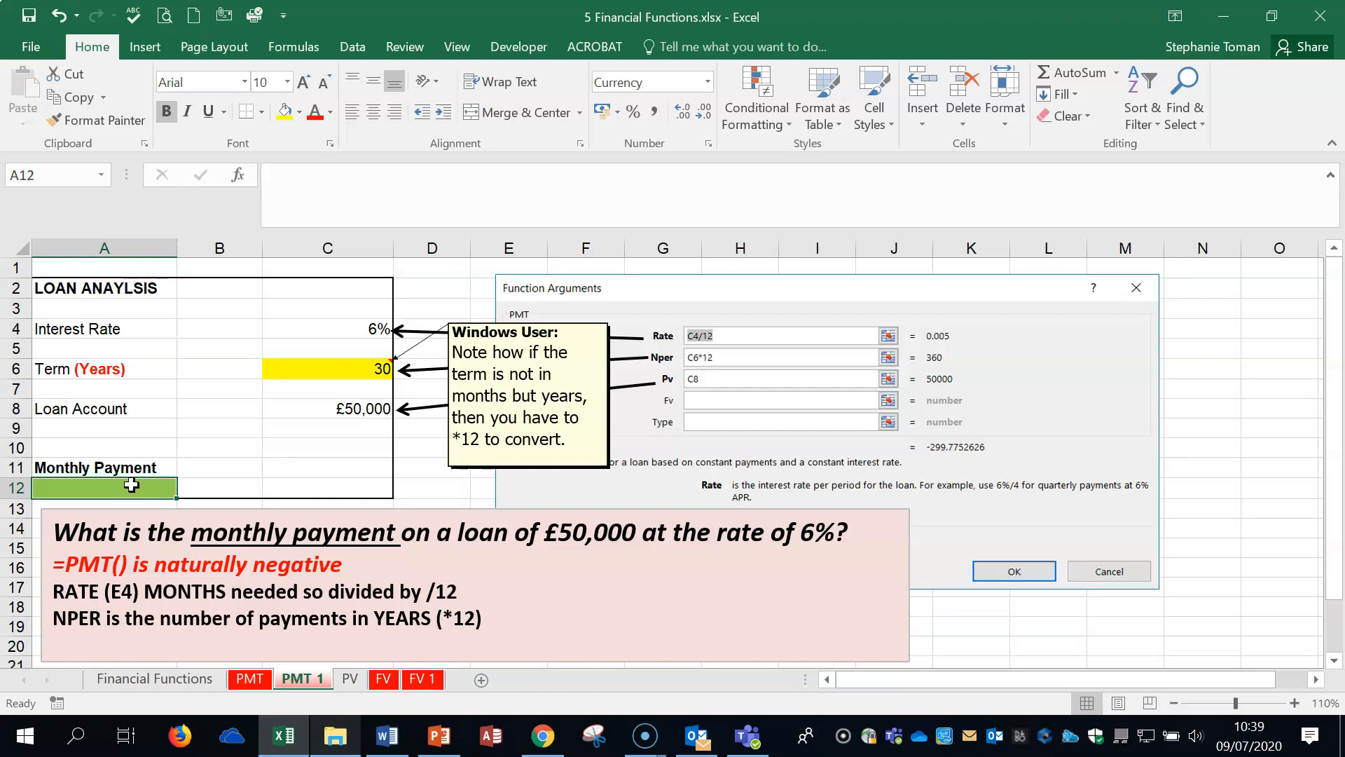
type("=pmt")
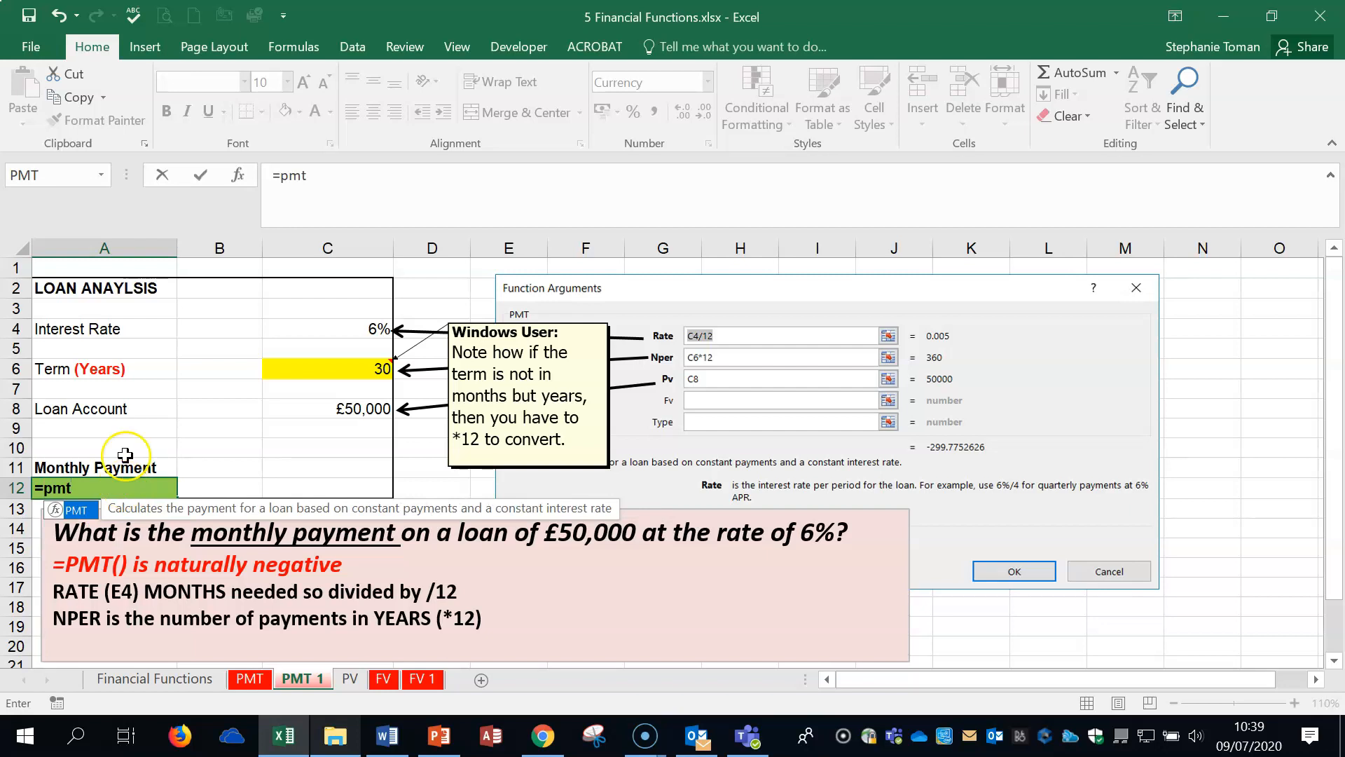
double_click(75, 510)
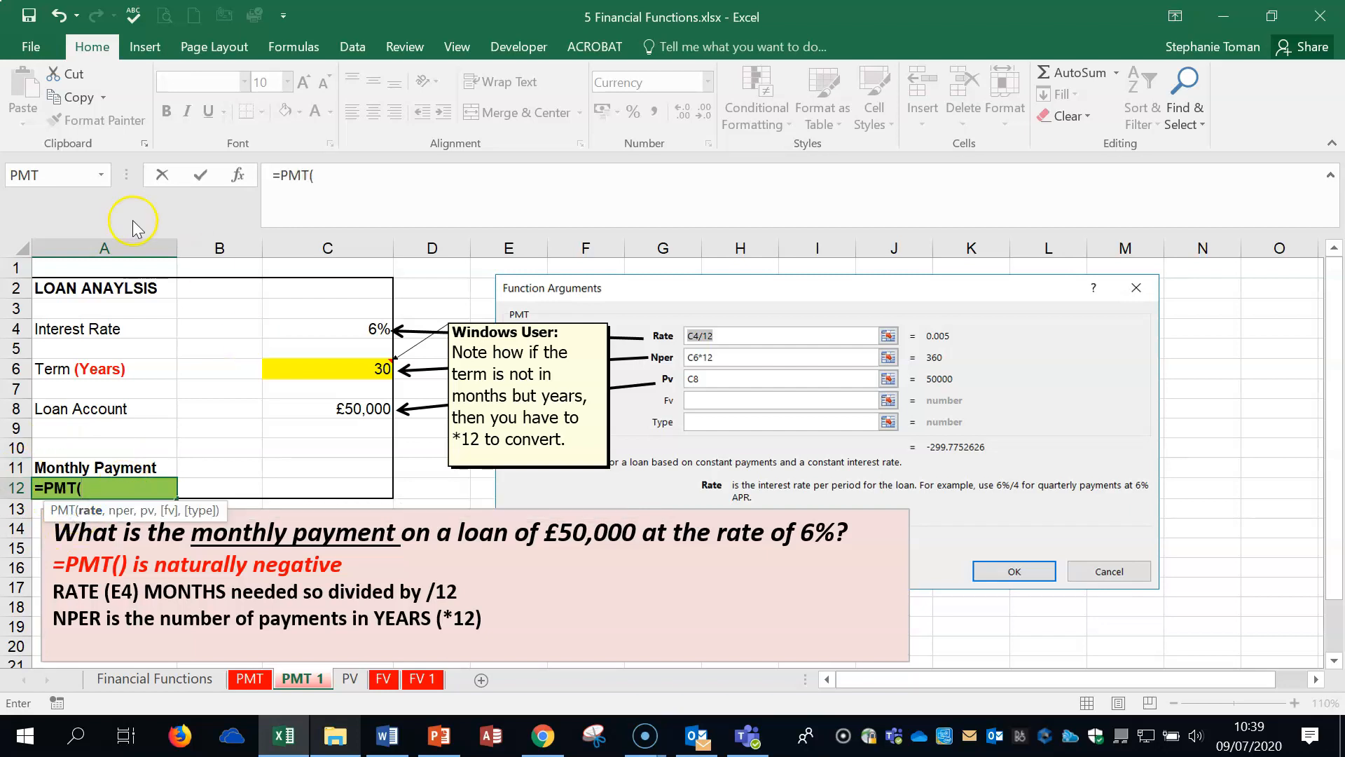
left_click(238, 175)
left_click_drag(785, 242, 756, 286)
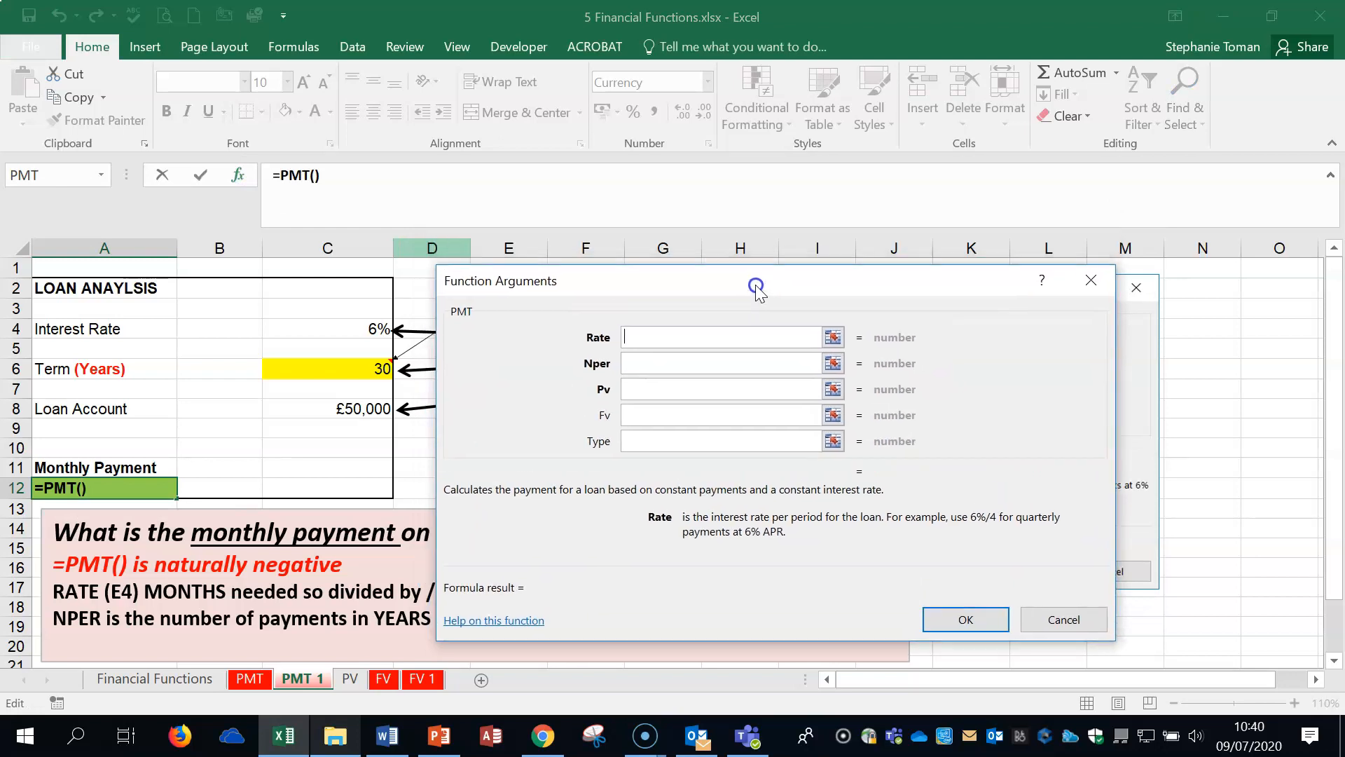
- Set the PMT function's Rate argument to C4/12 and its Nper argument to C6*12
left_click(317, 334)
type("/12")
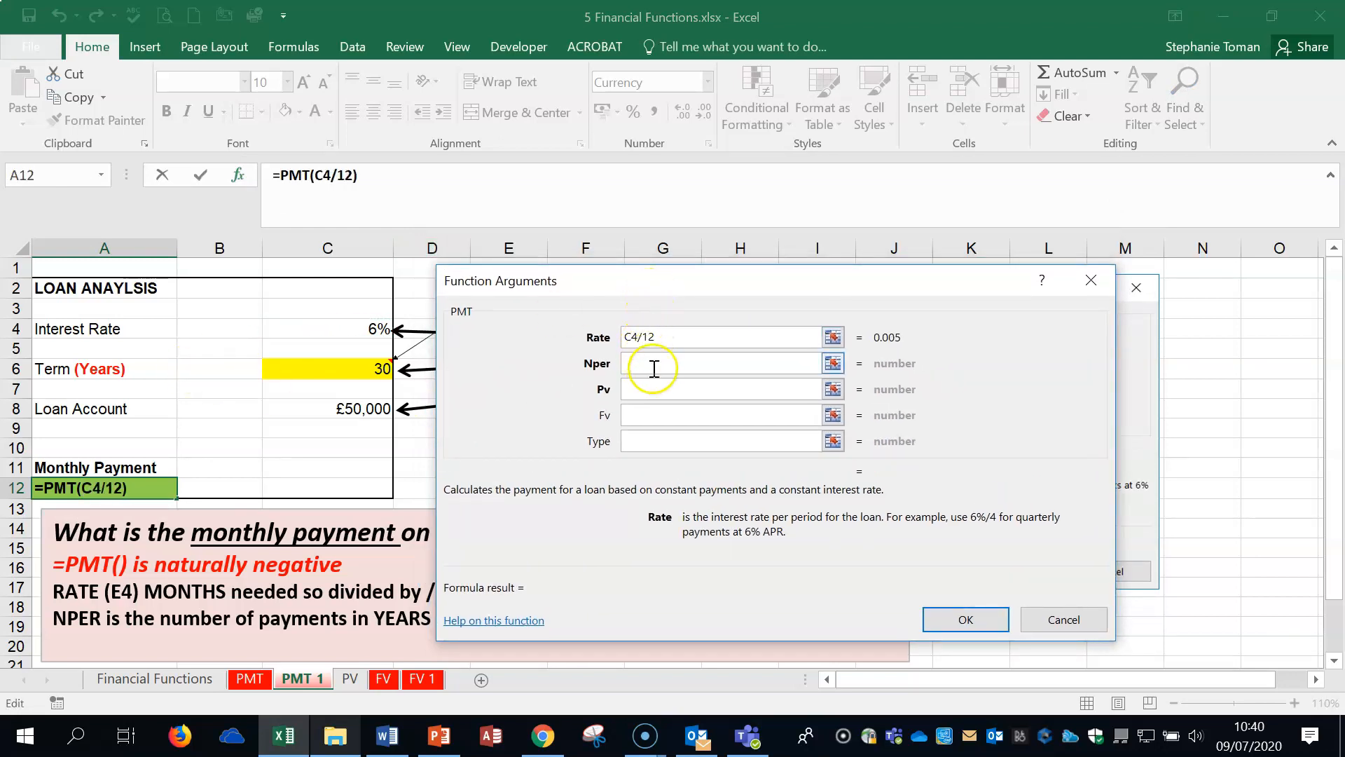
left_click(651, 363)
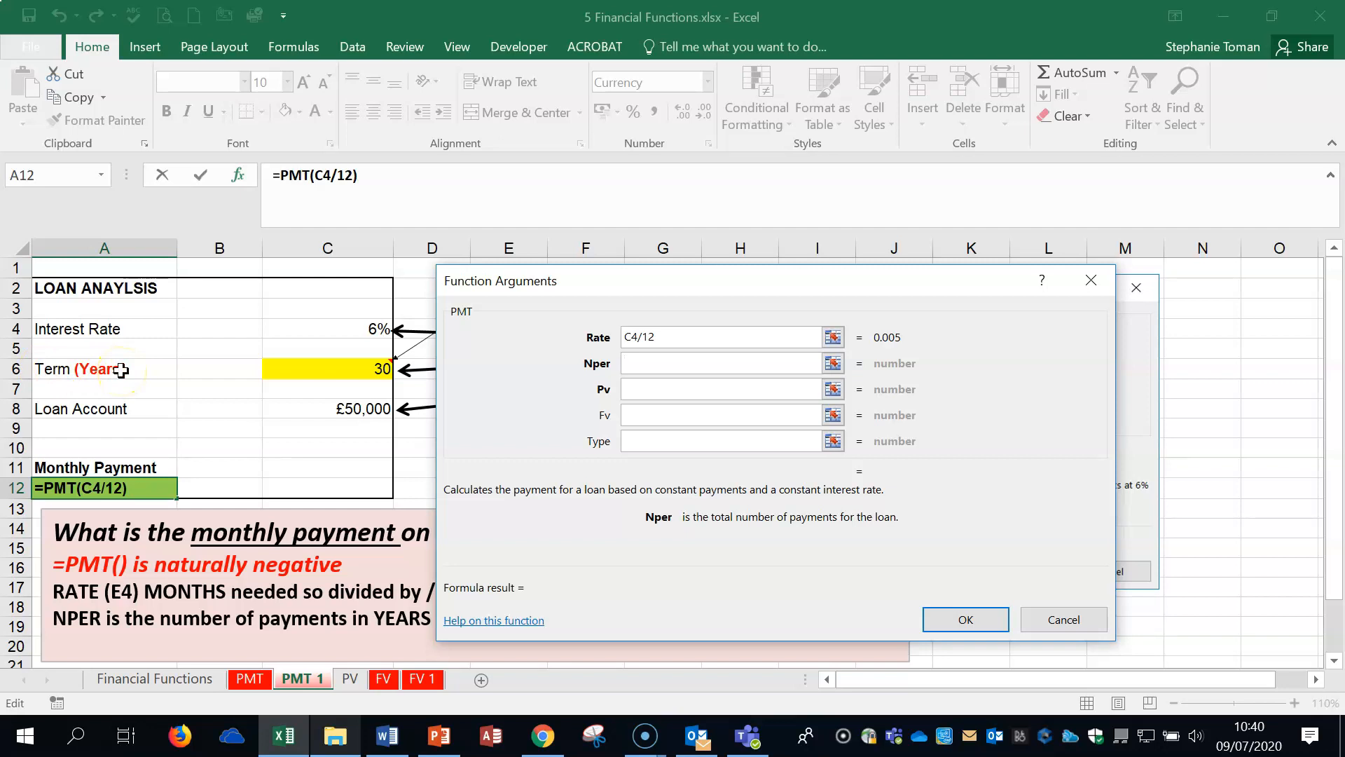
left_click(338, 369)
type("*12")
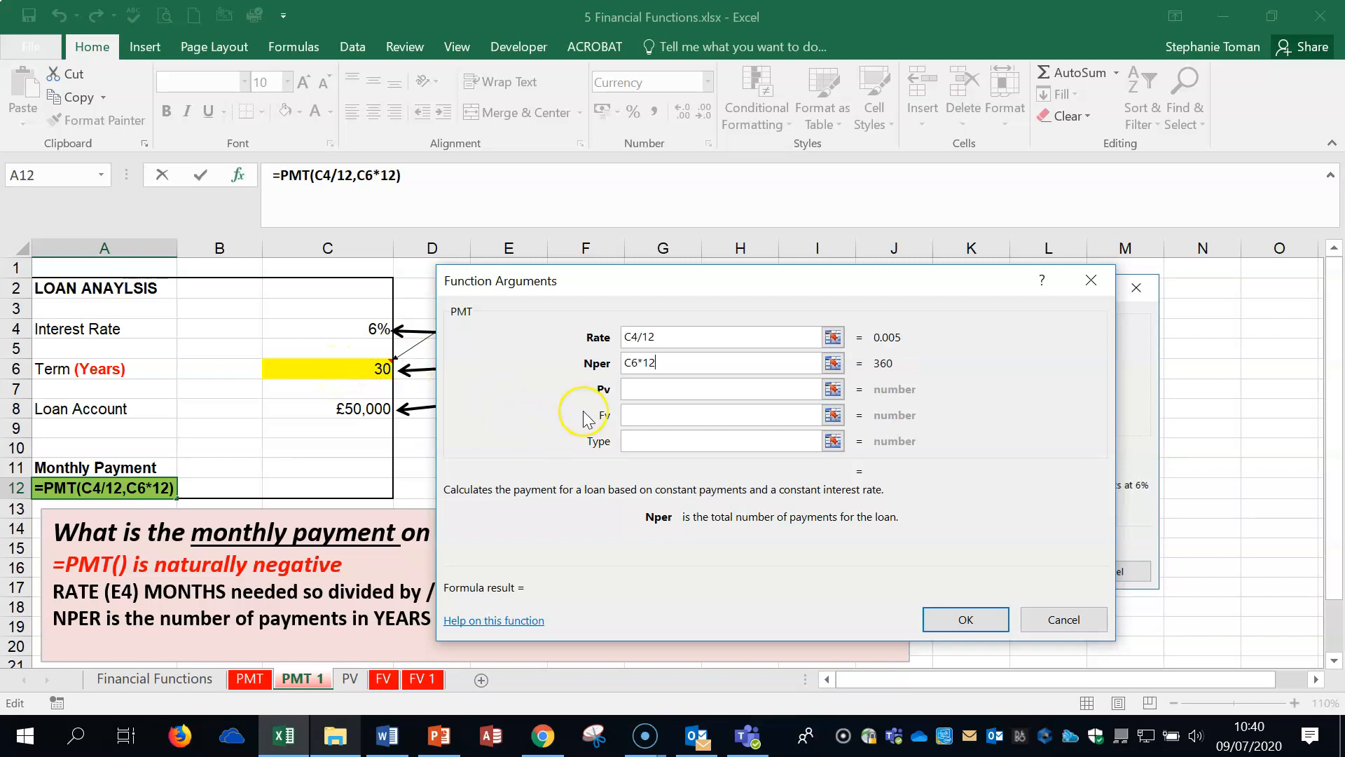
- Set the PMT function's Pv argument to C8 and complete the formula in A12
left_click(647, 391)
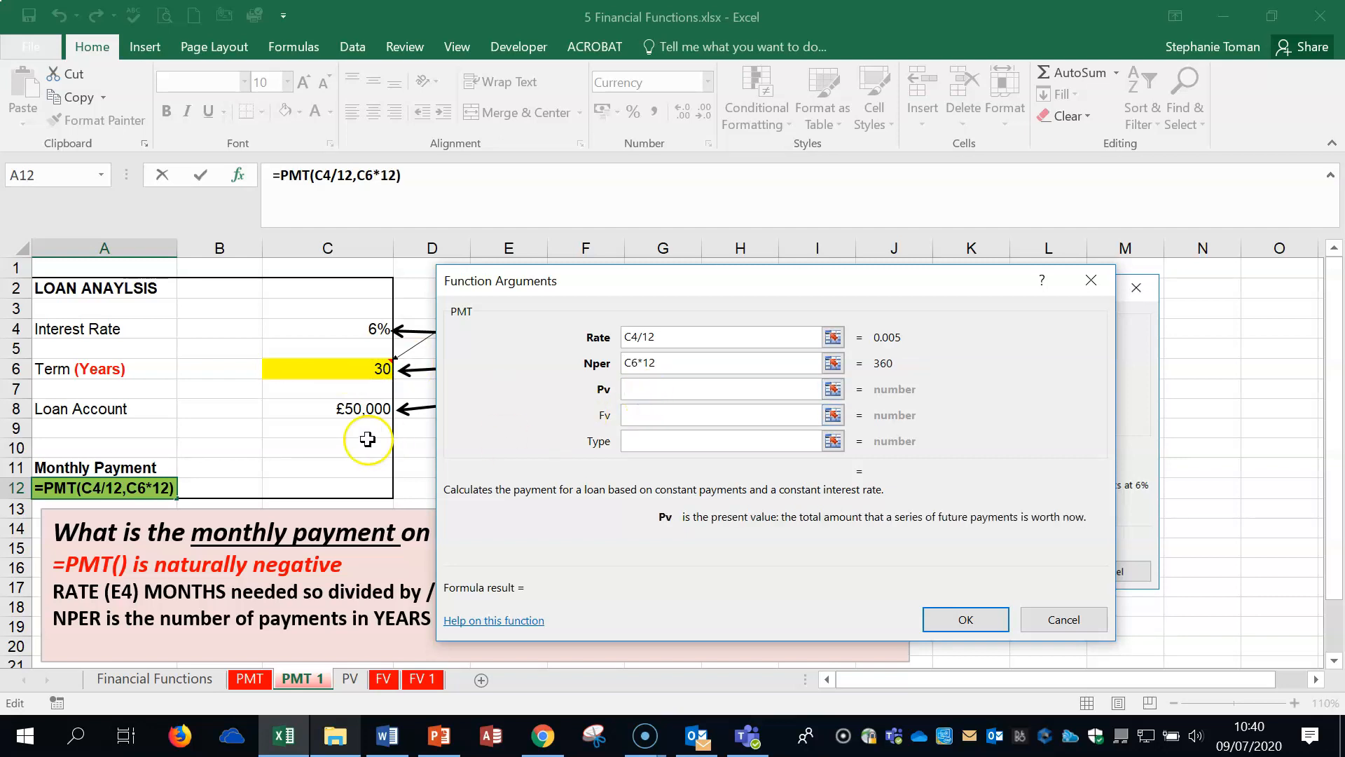
left_click(353, 408)
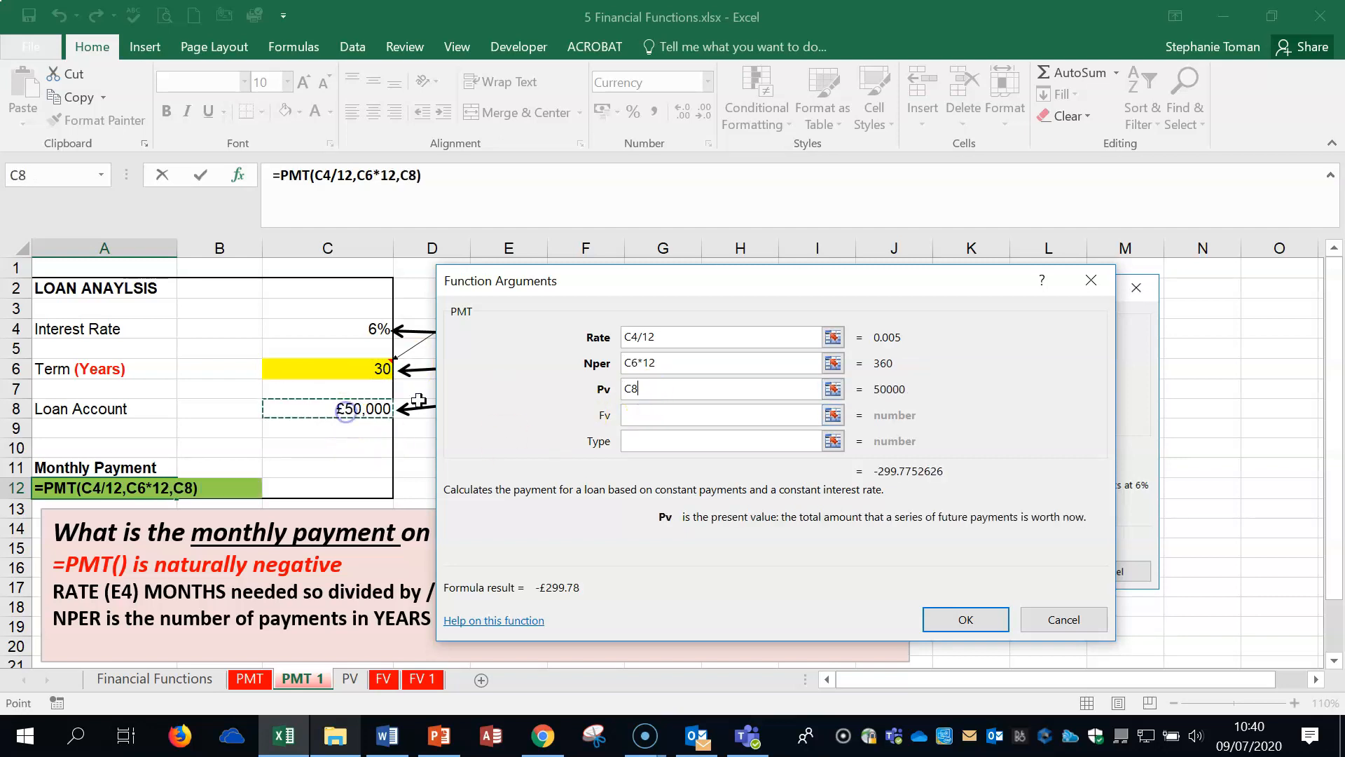
left_click(966, 619)
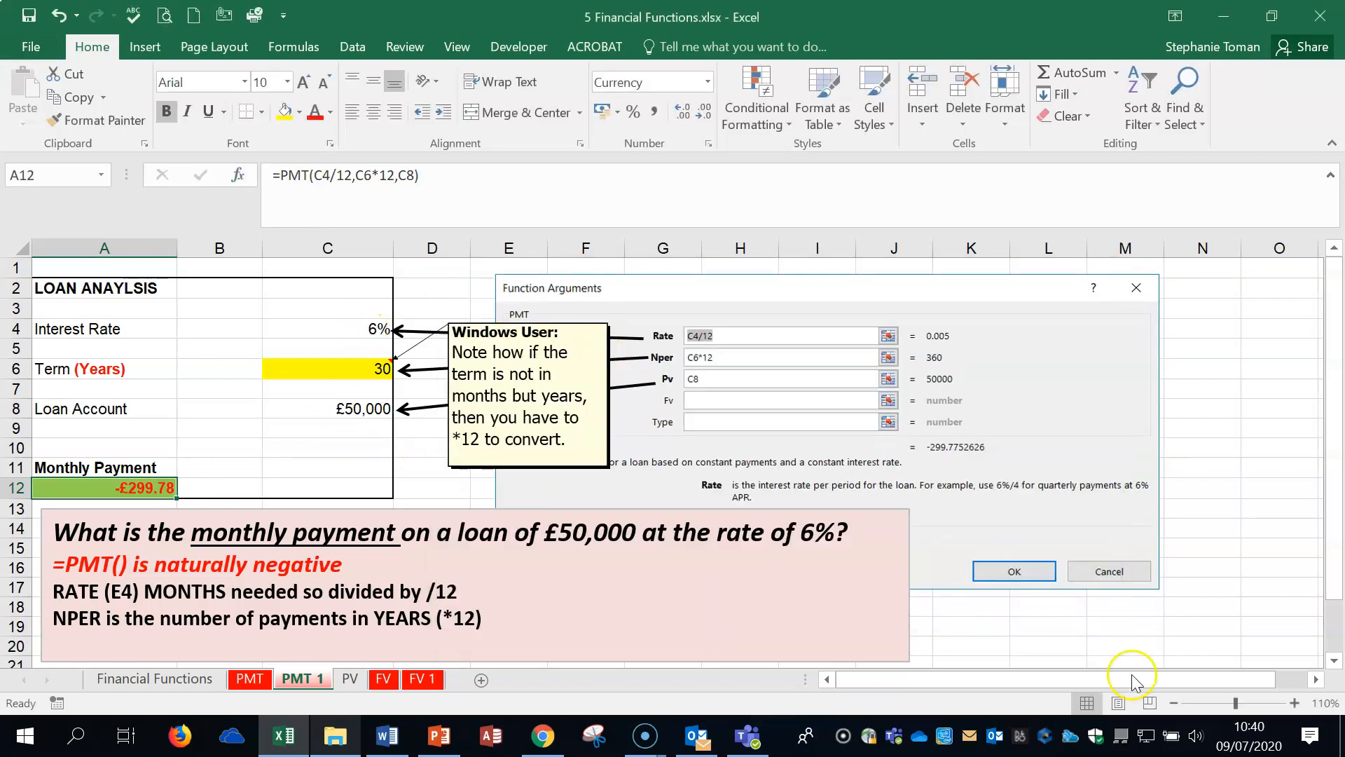
- Try interest rates of 2% and 10% in C4 to compare the monthly payments
left_click(1295, 703)
left_click(1295, 703)
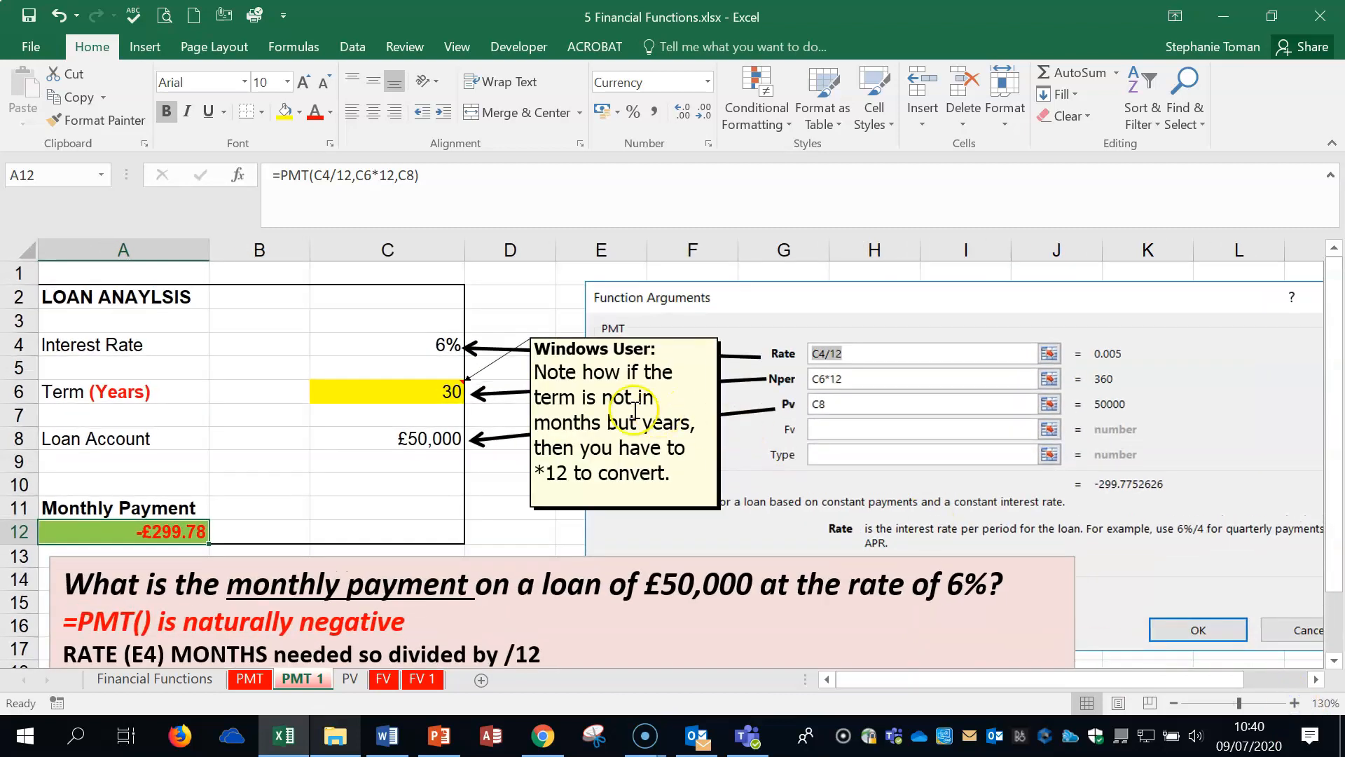
left_click(417, 340)
type("2")
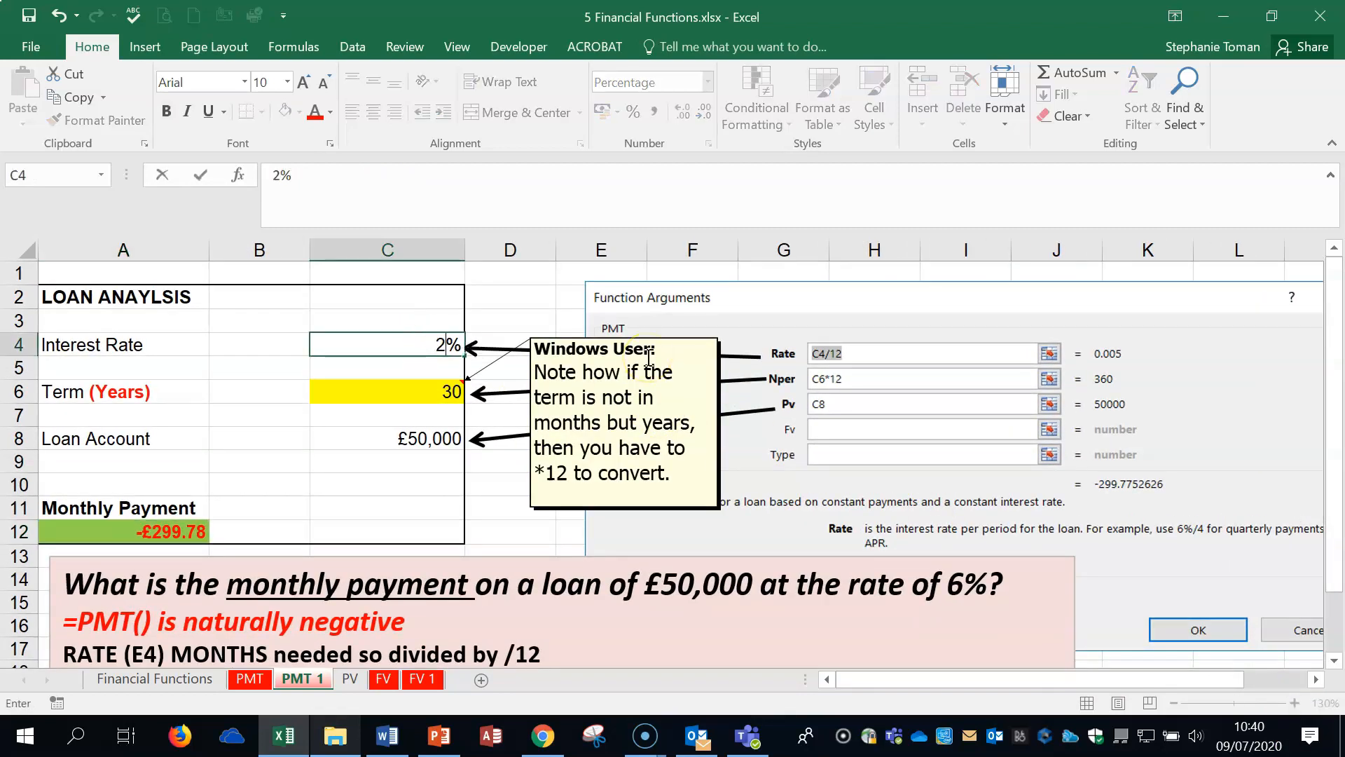
key("Return")
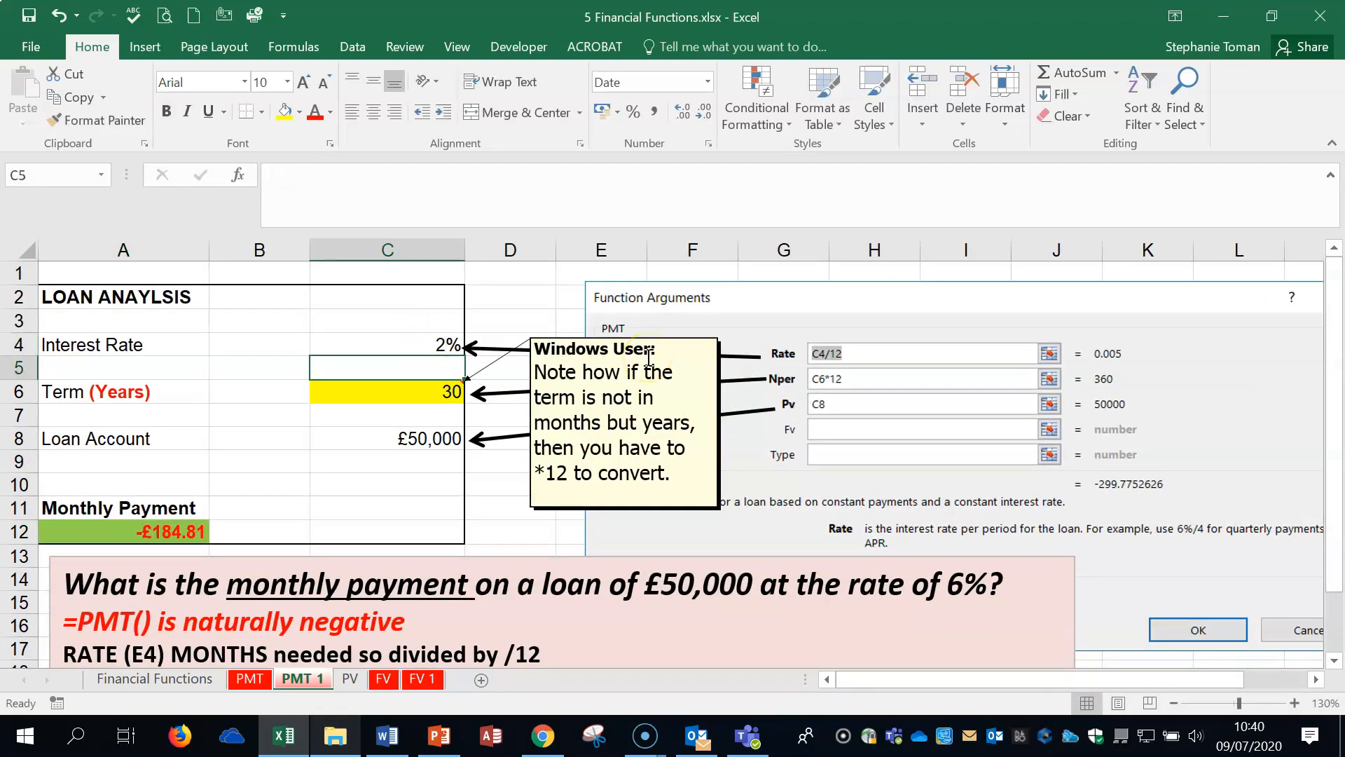
left_click(424, 393)
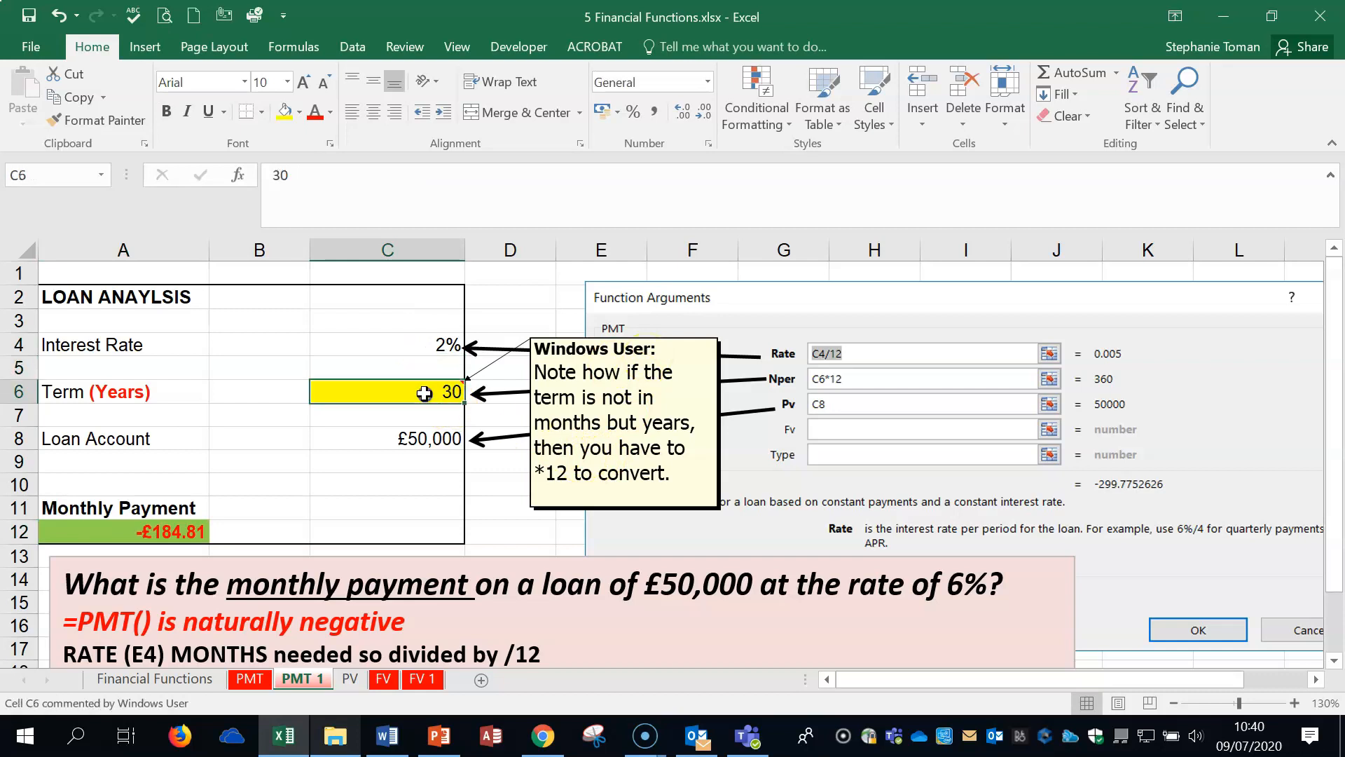
left_click(425, 348)
type("10")
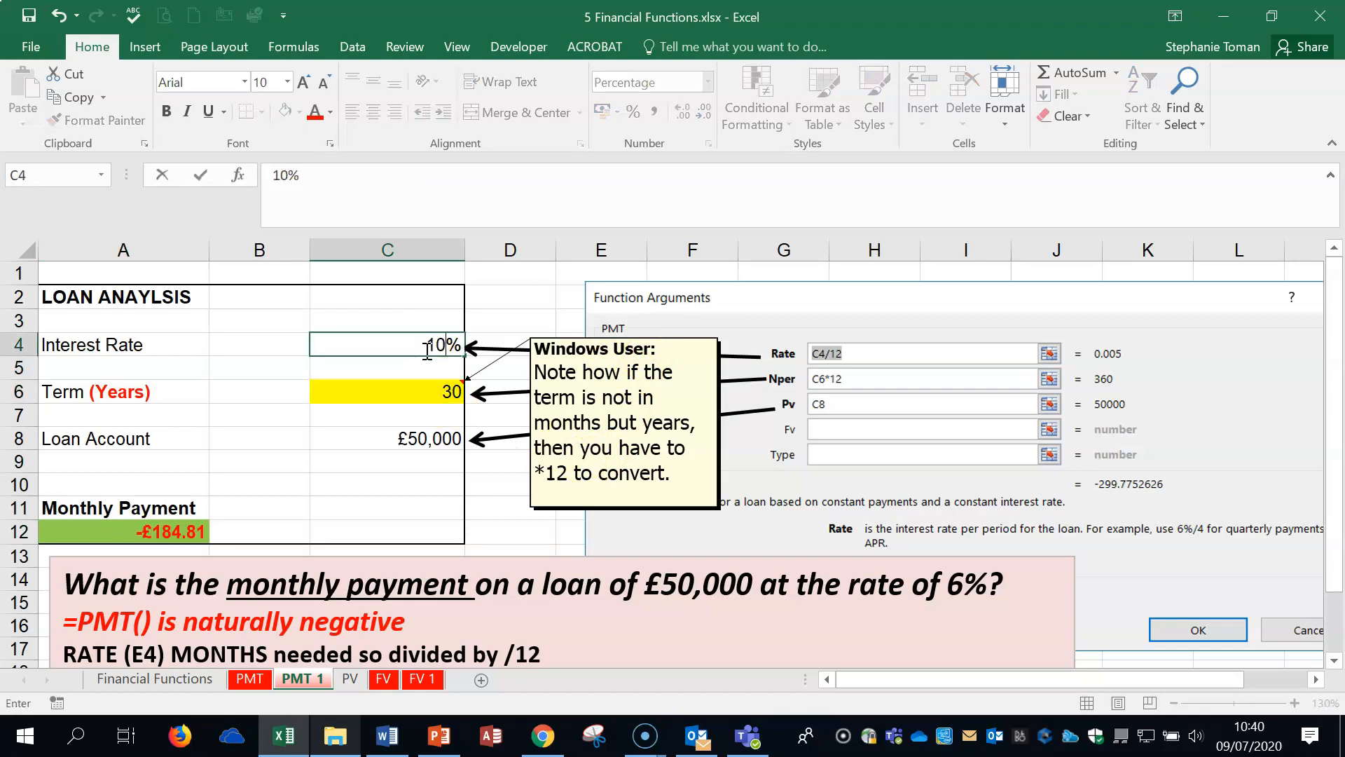
key("Return")
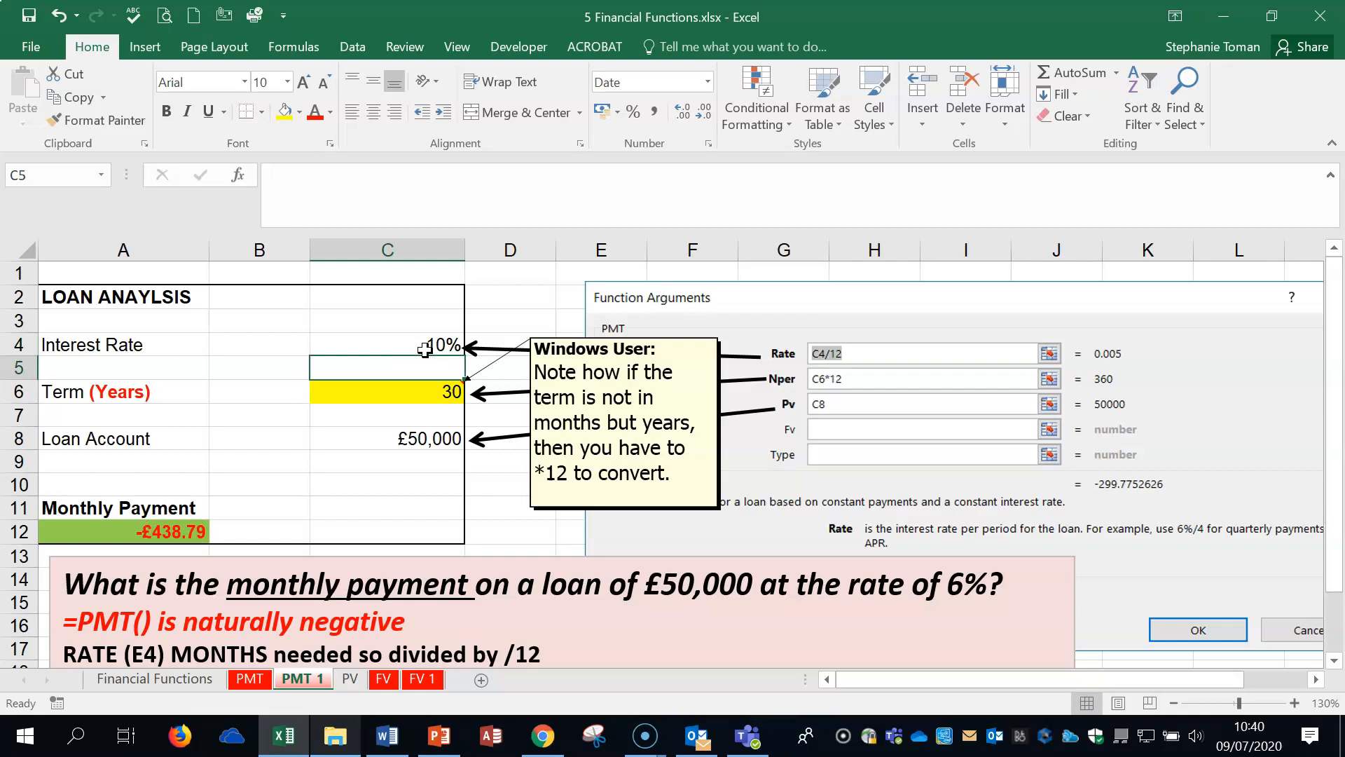
- Set the interest rate in C4 back to 2%, and undo the rate changes on the PMT 1 sheet
left_click(424, 348)
type("2")
key("Return")
left_click(422, 343)
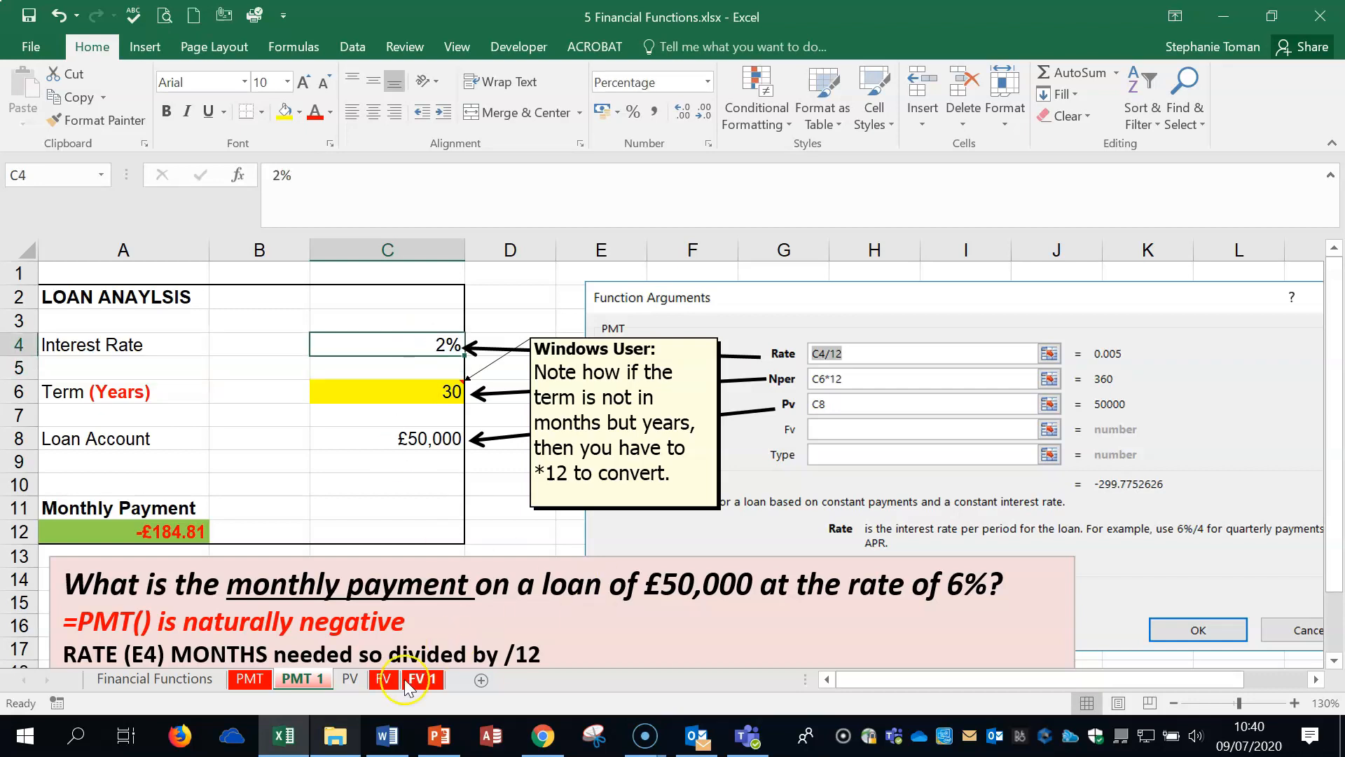
left_click(61, 19)
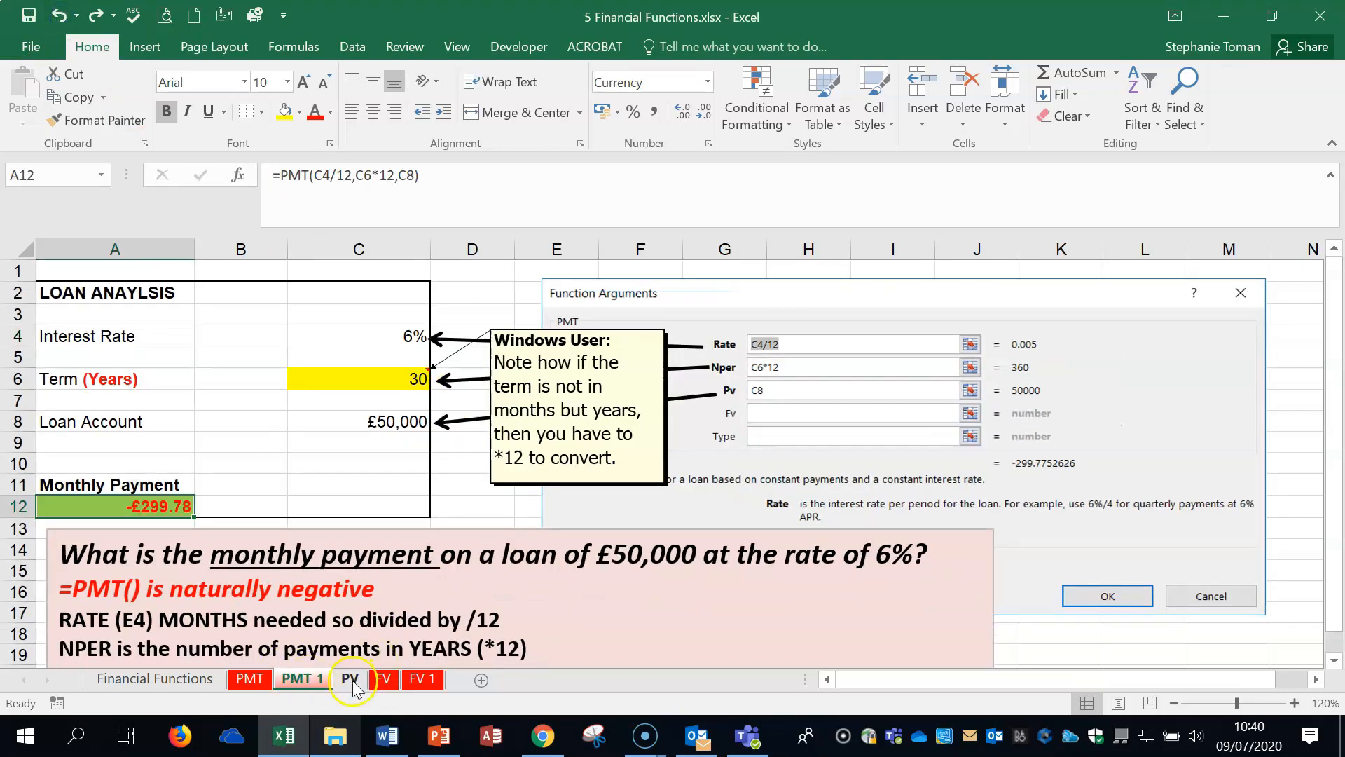
- Go to the PV sheet and review the present value example, including the monthly payment in E10
left_click(350, 683)
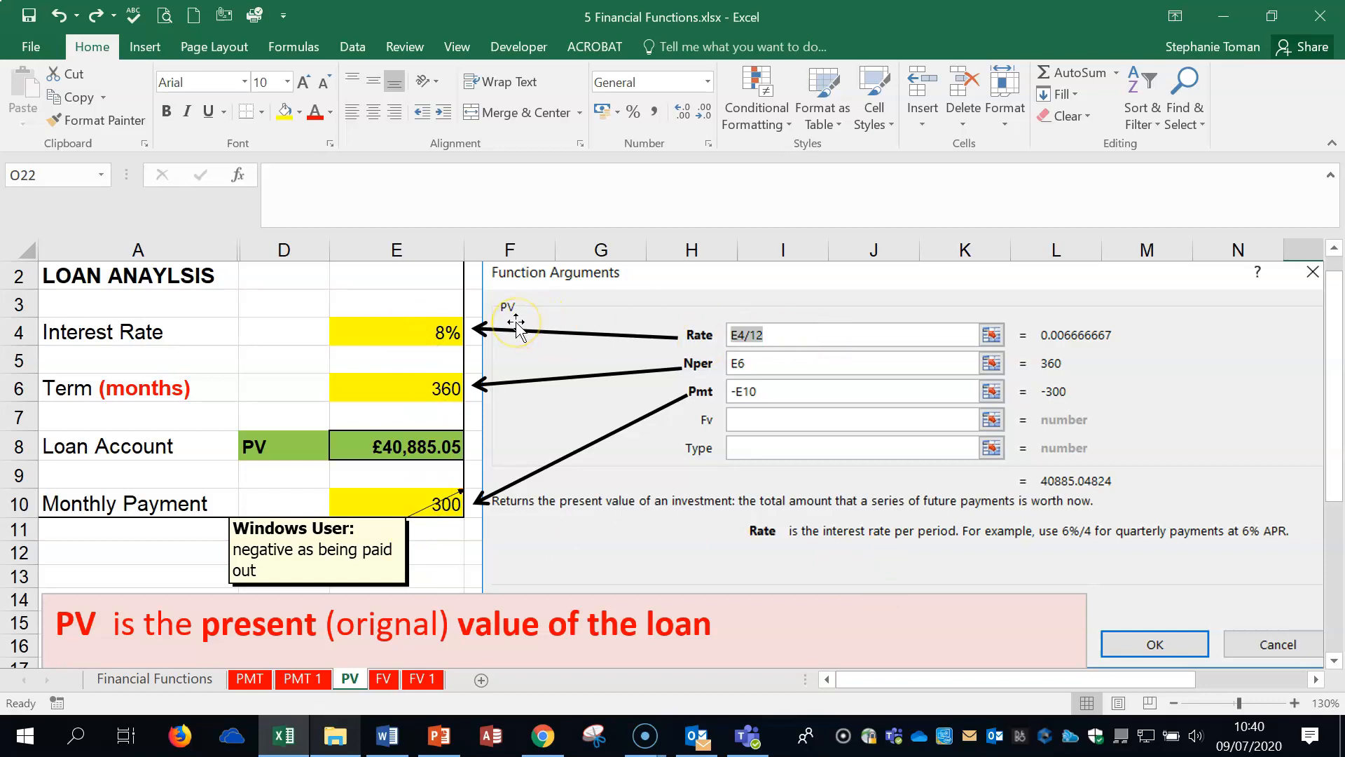
left_click(392, 505)
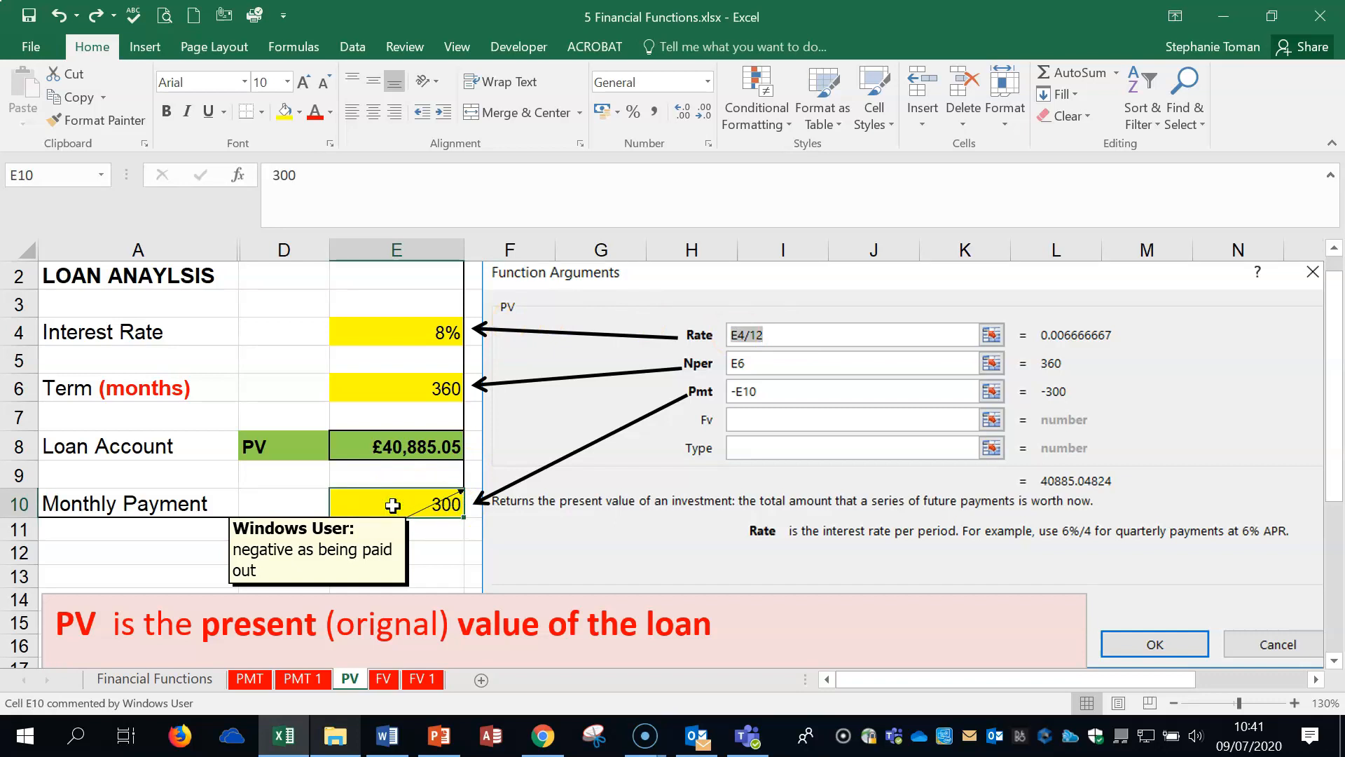
- On the FV sheet, replace the future value in G13 with a new FV function and open its arguments clear of the loan figures
left_click(384, 679)
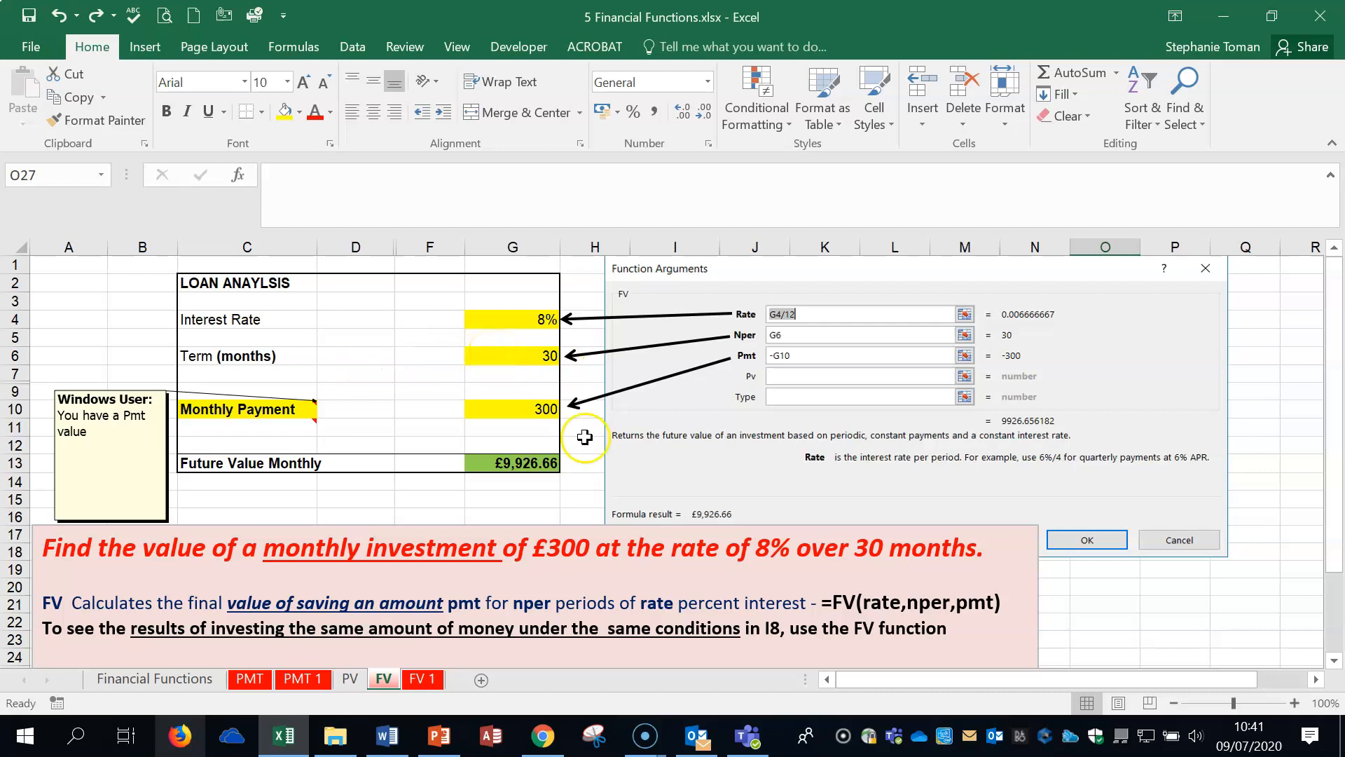
left_click(524, 462)
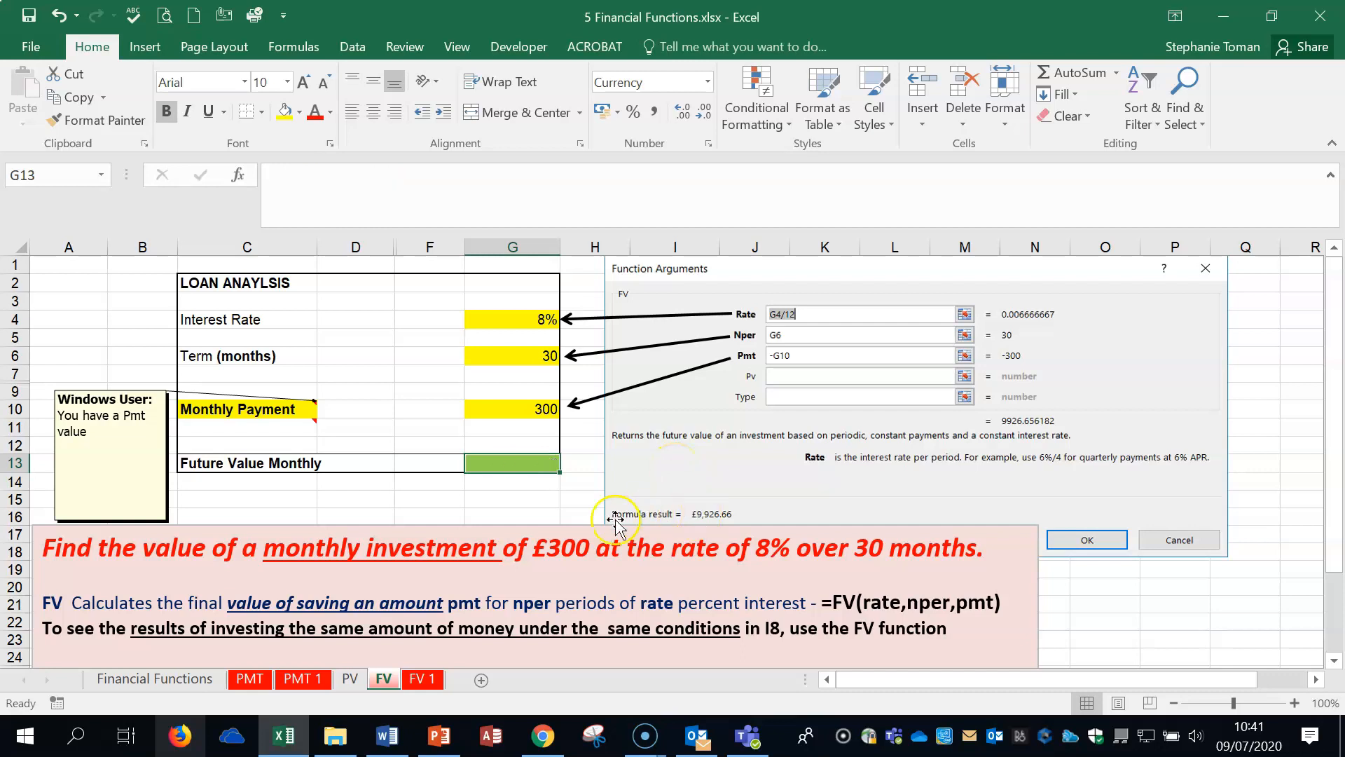
type("=fv")
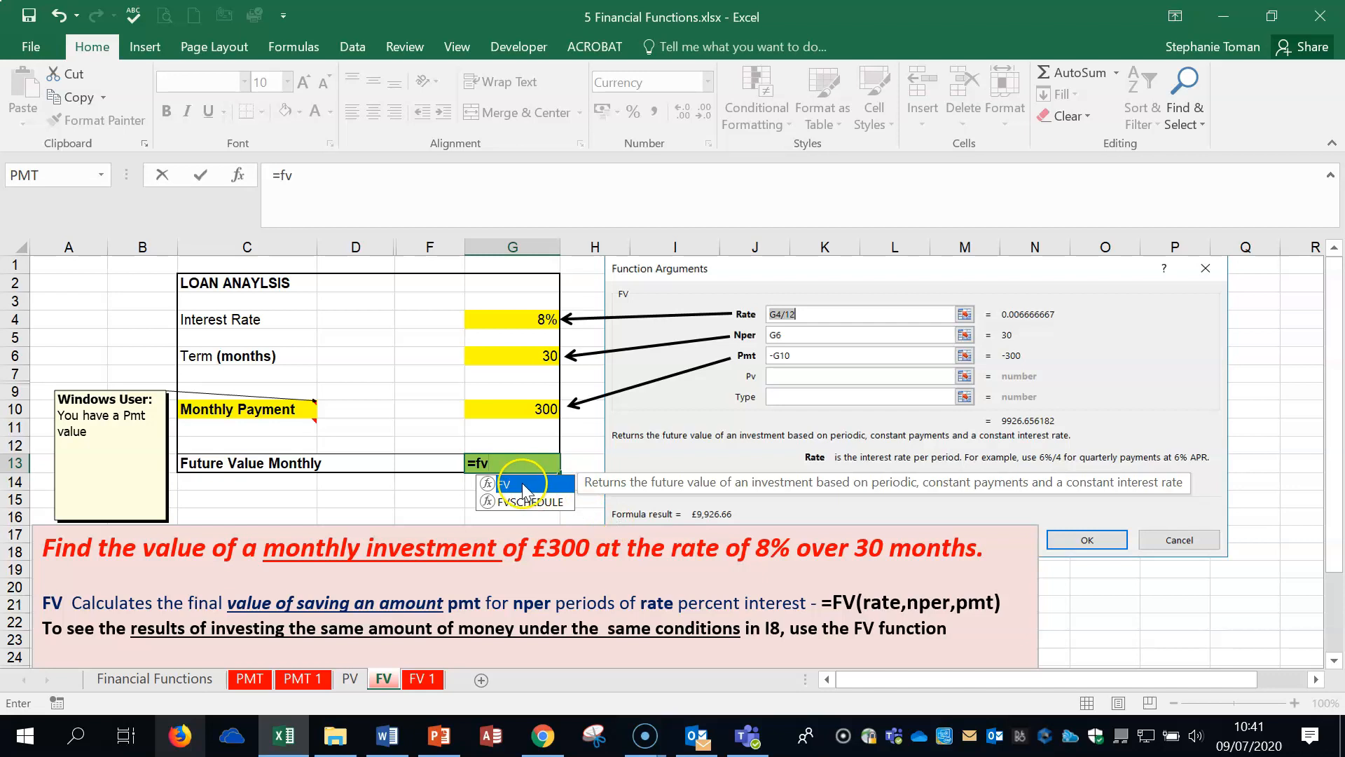
double_click(524, 492)
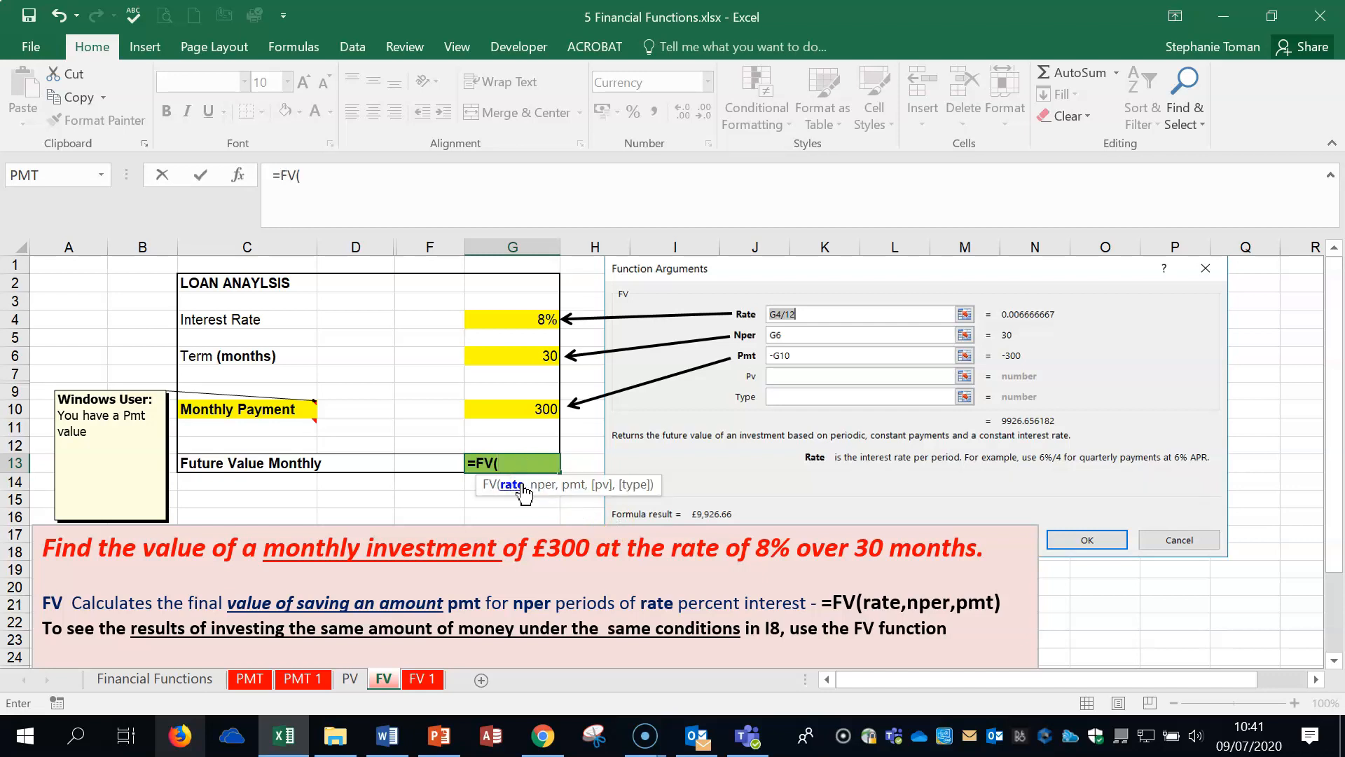
left_click(239, 175)
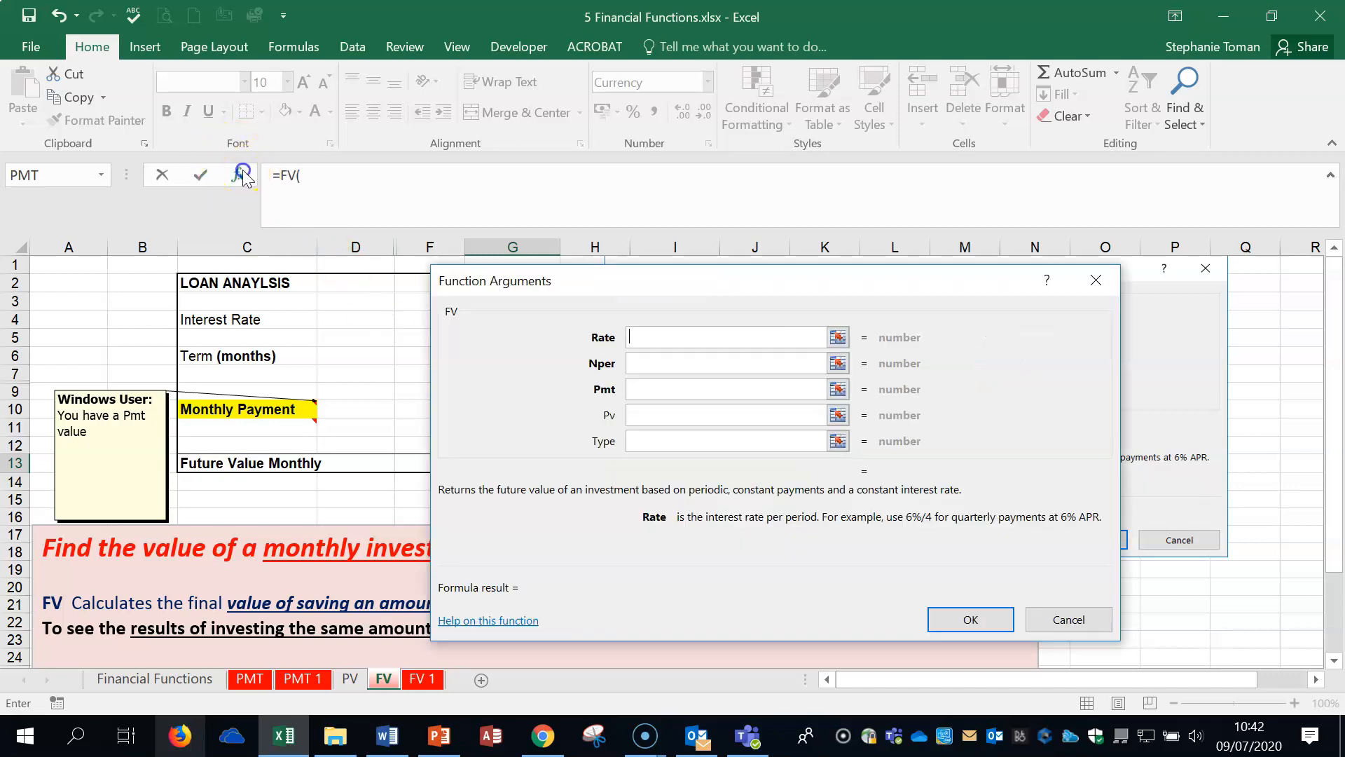
left_click_drag(751, 291, 917, 259)
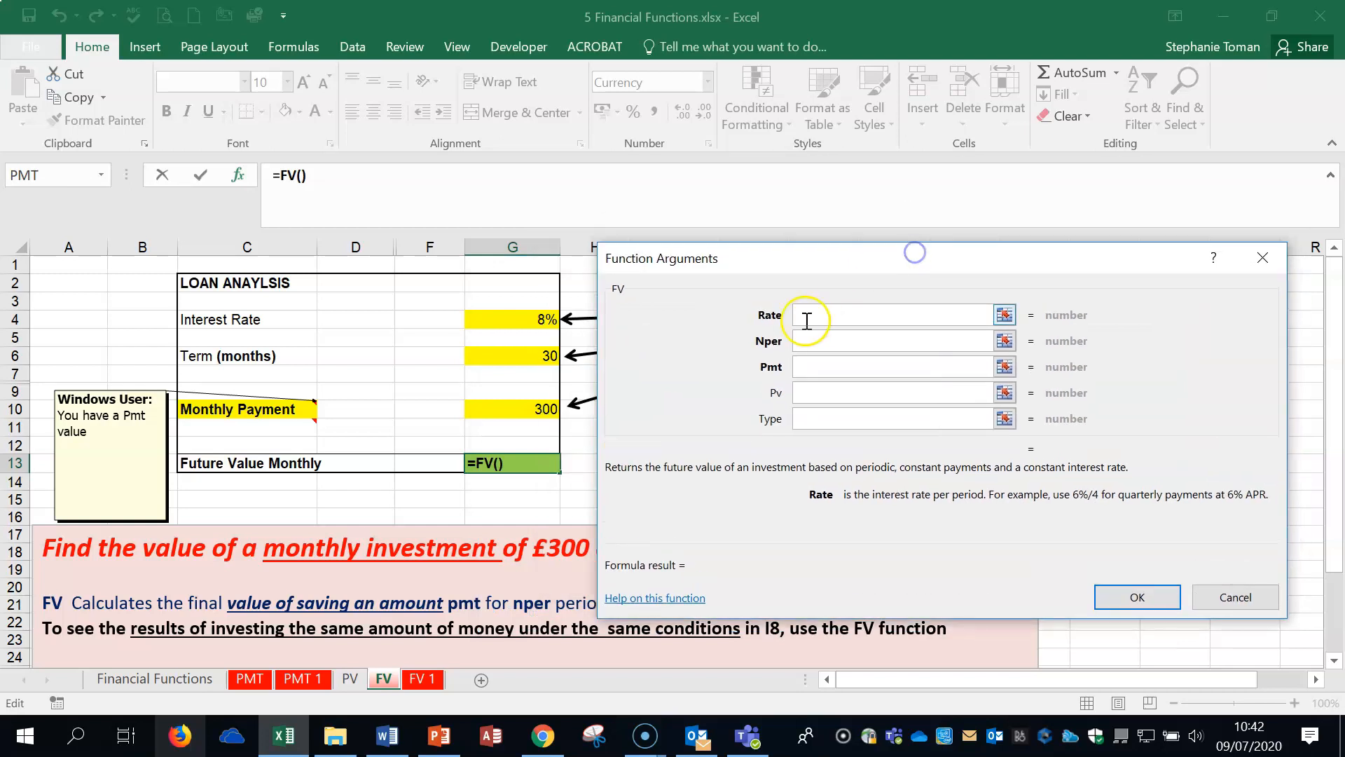
- Set the FV function's Rate argument to G4/12 and its Nper argument to G6
left_click(548, 312)
left_click(502, 317)
type("/12")
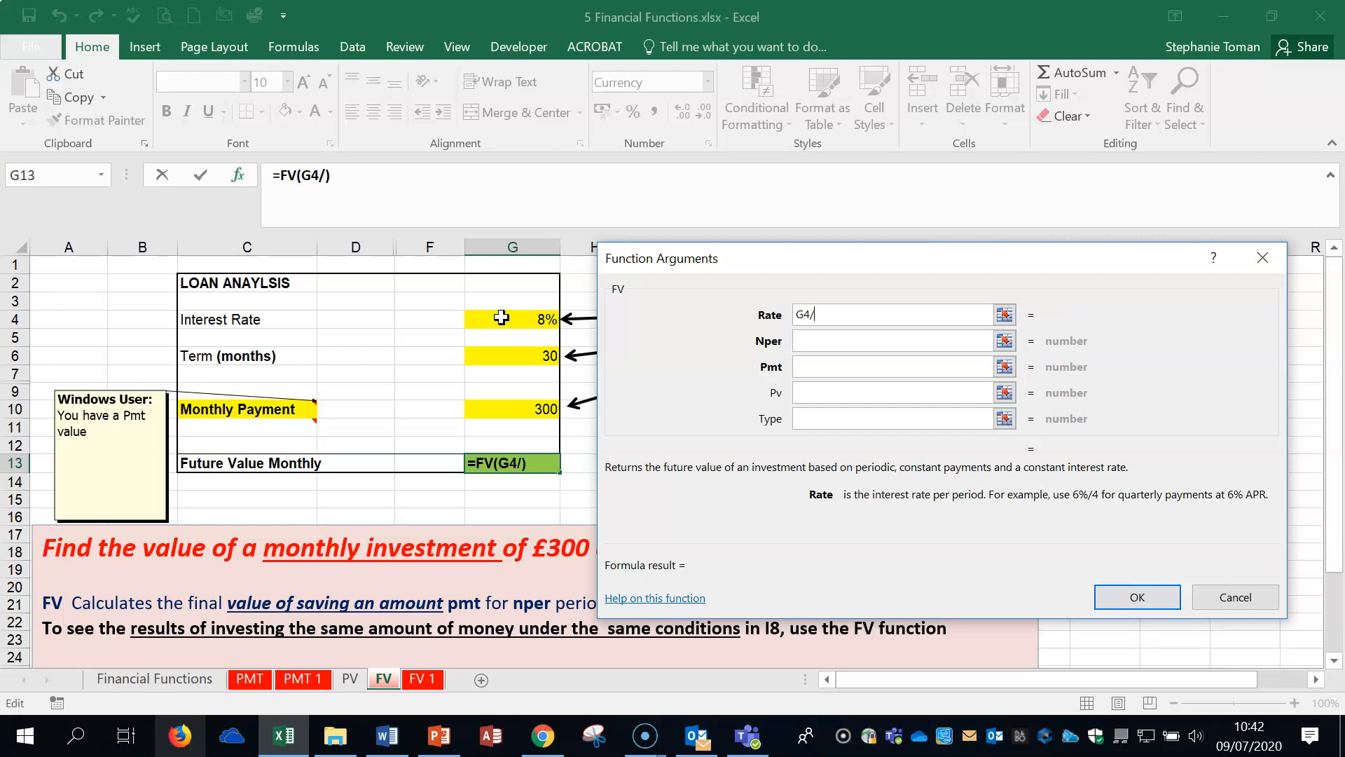
left_click(829, 339)
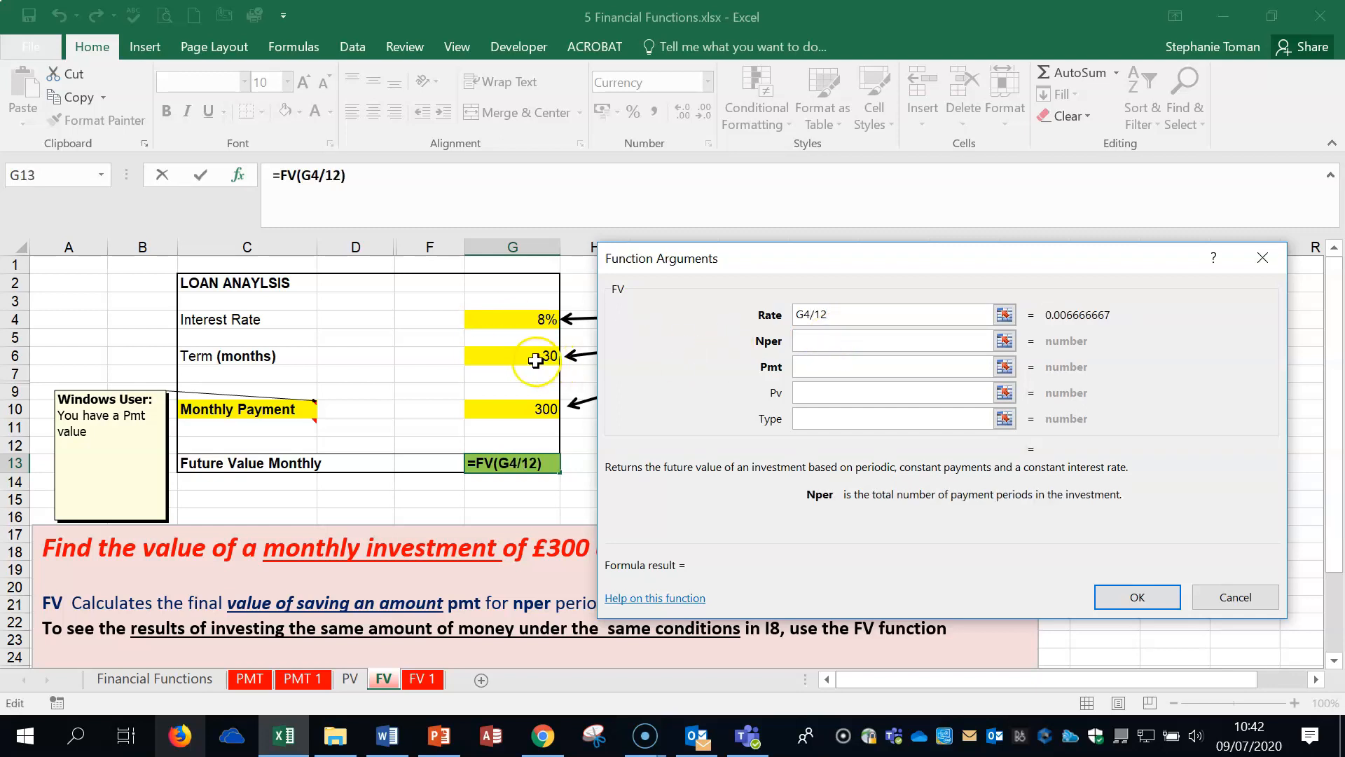
left_click(819, 339)
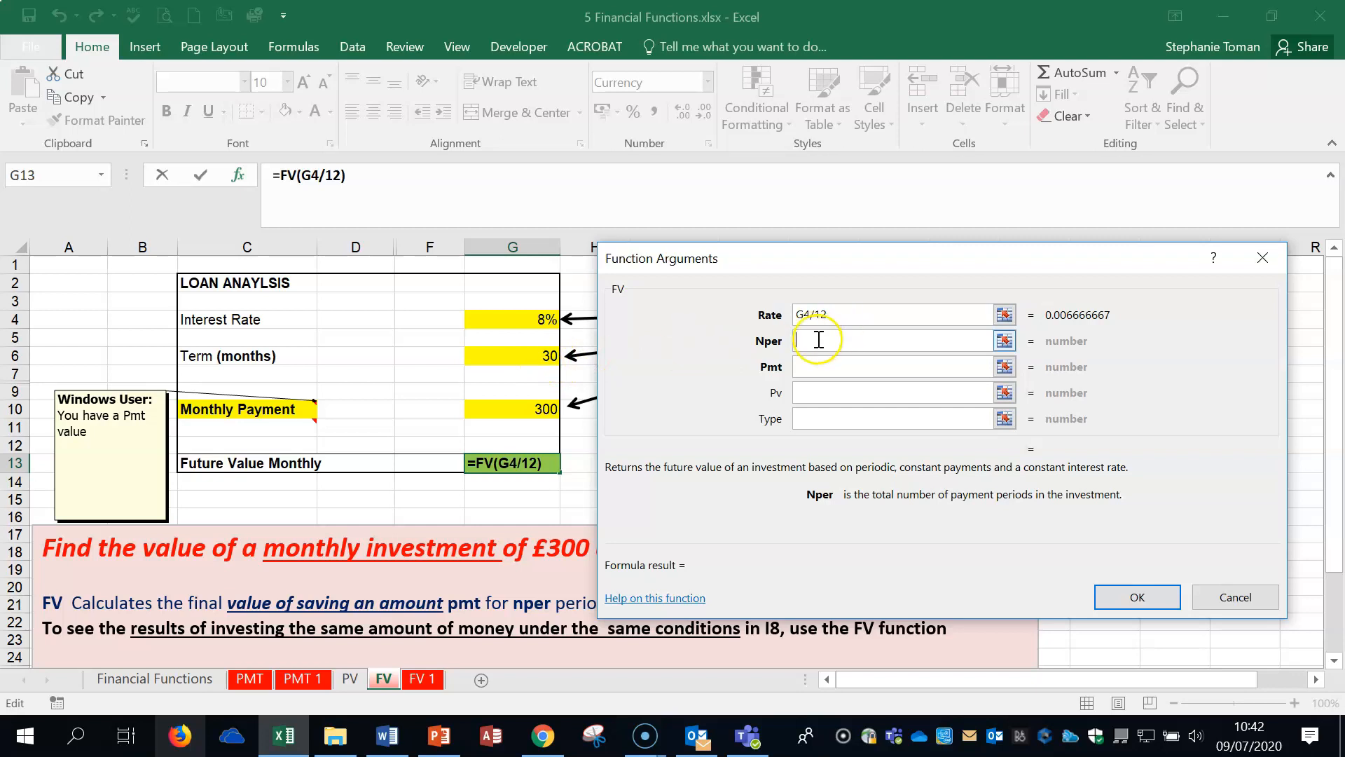
left_click(515, 354)
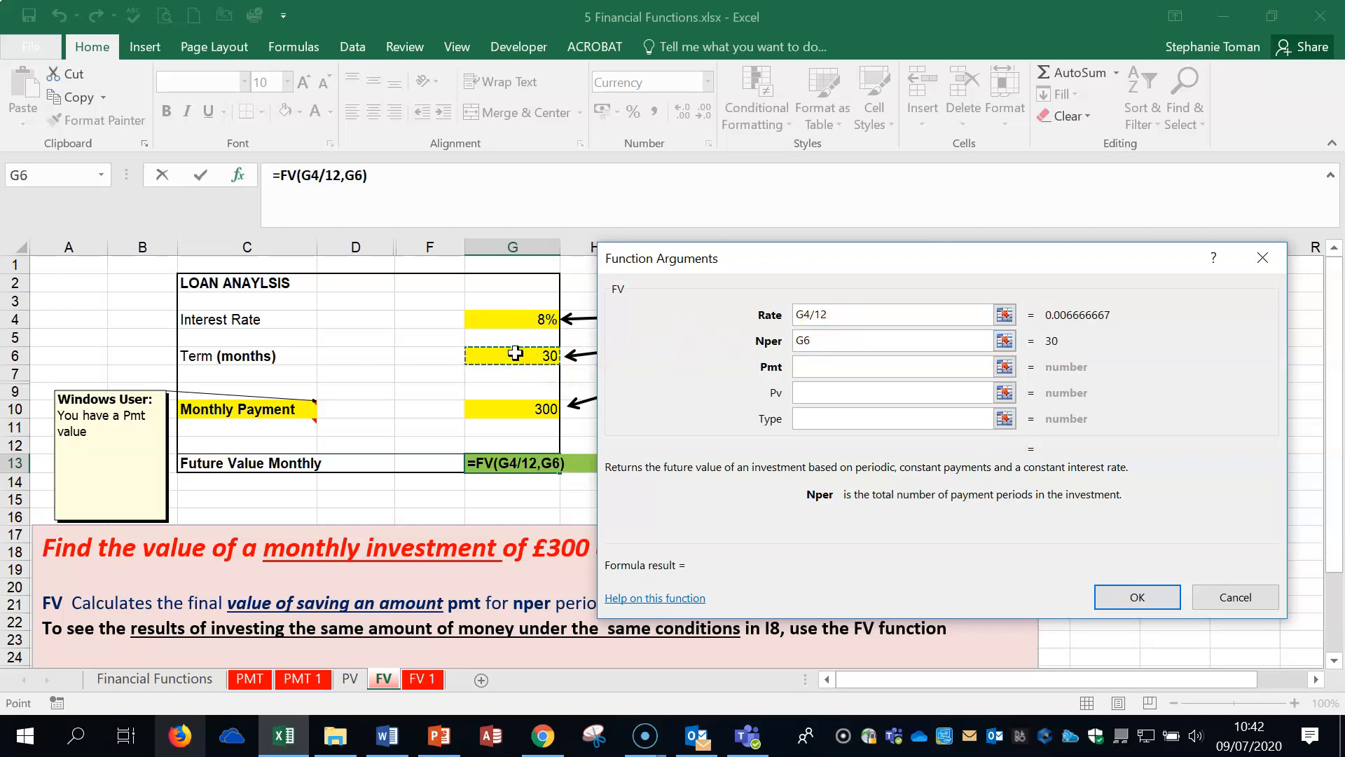
- Set the FV function's Pmt argument to -G10, leave Pv empty, and complete the formula in G13
left_click(810, 367)
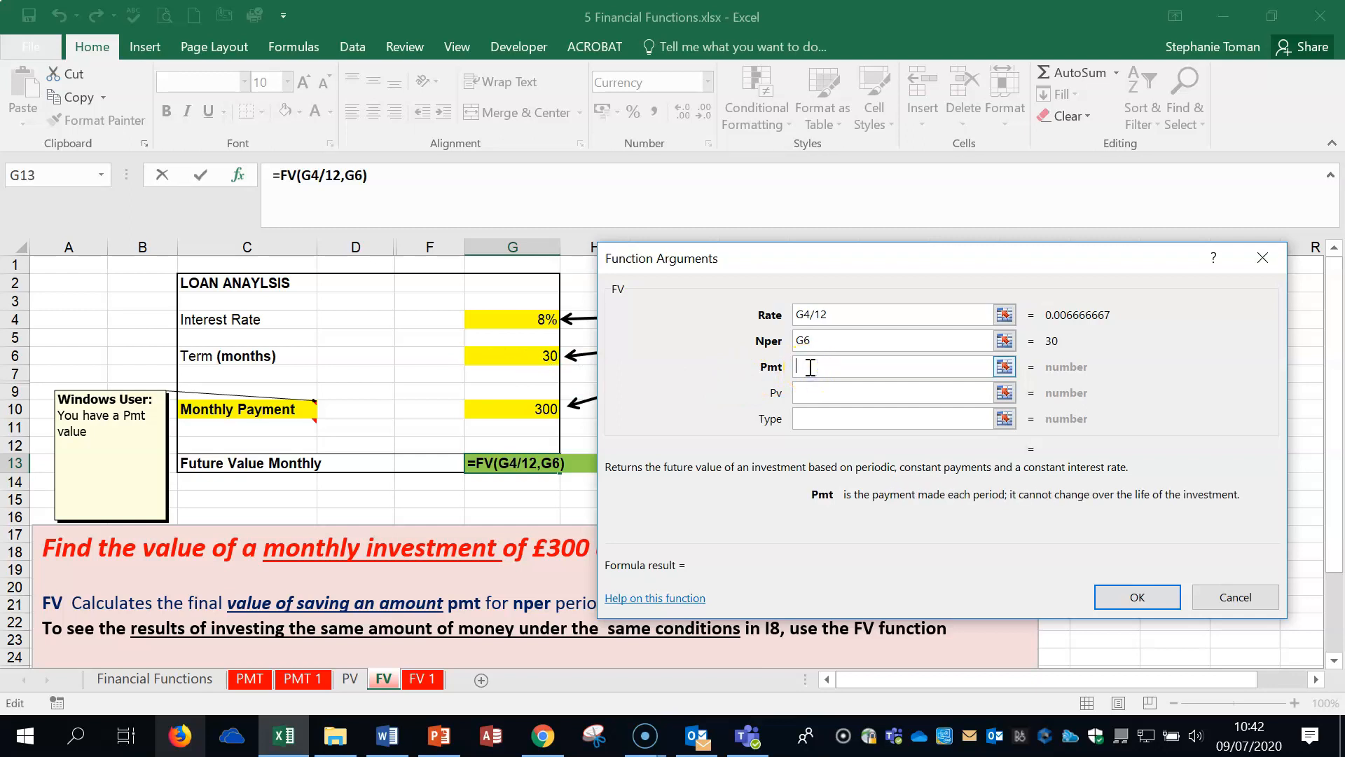
left_click(514, 409)
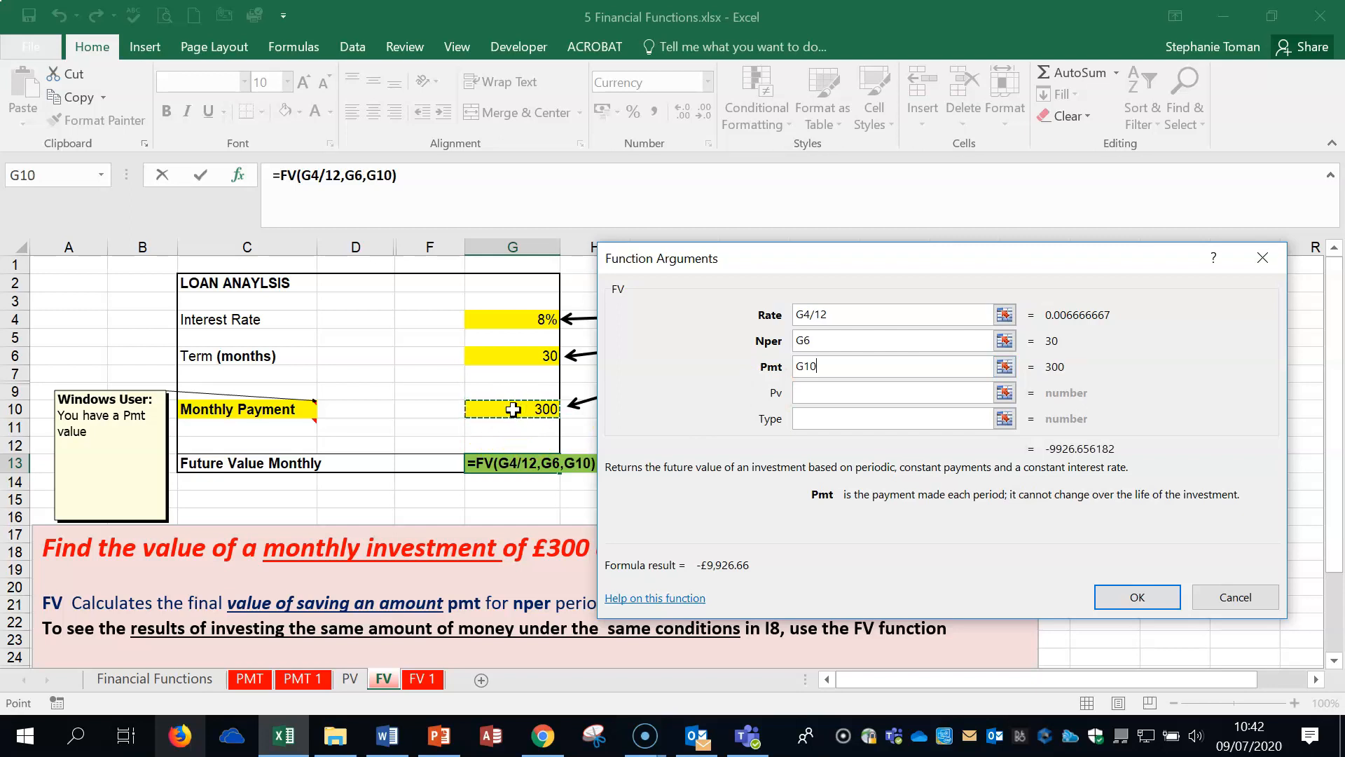
left_click(532, 419)
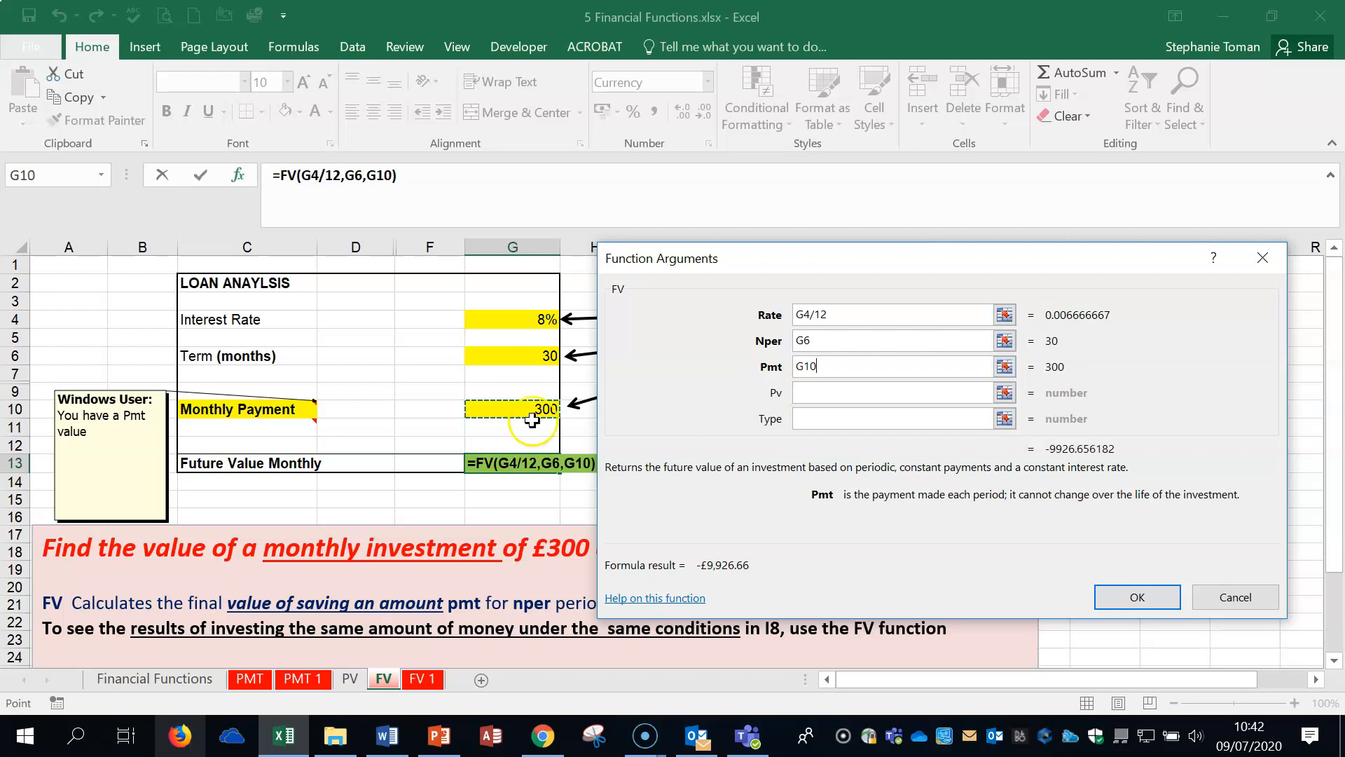
left_click(796, 365)
type("-")
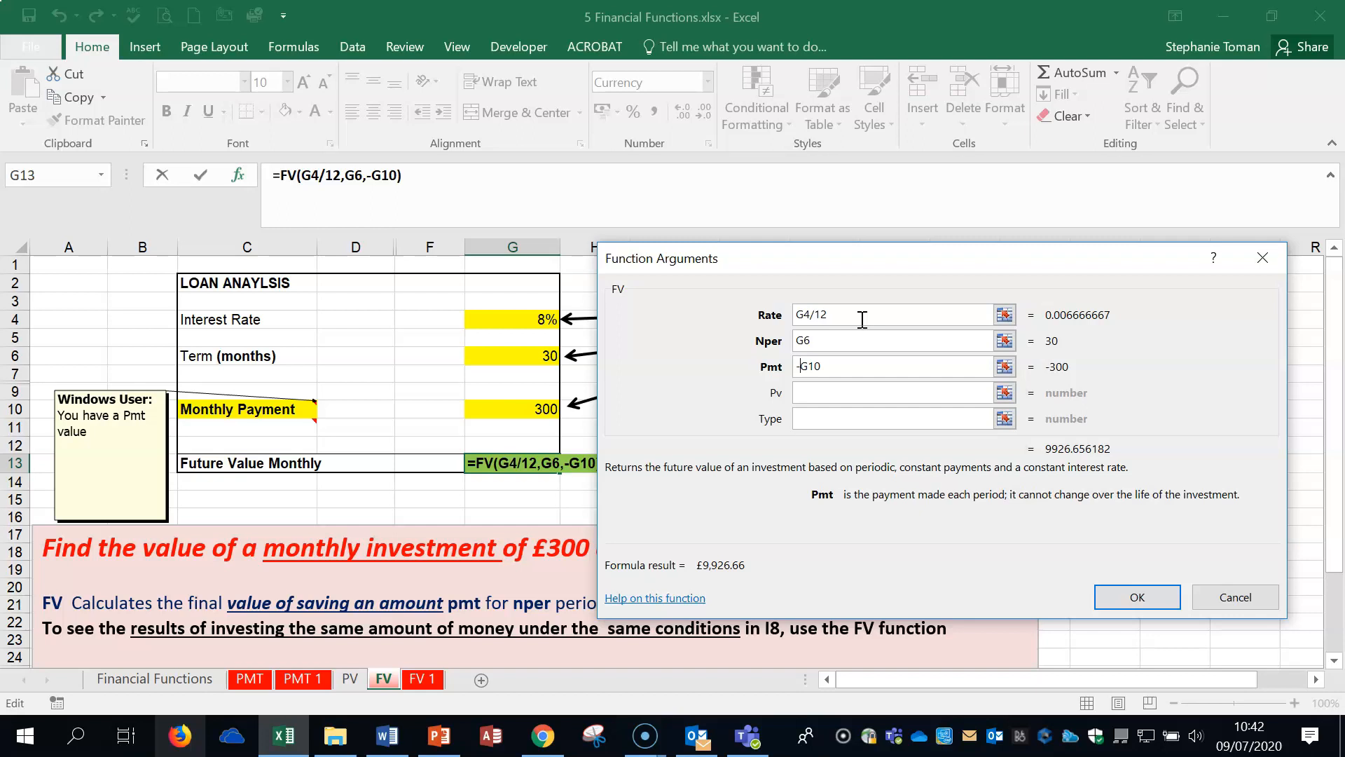
left_click(820, 391)
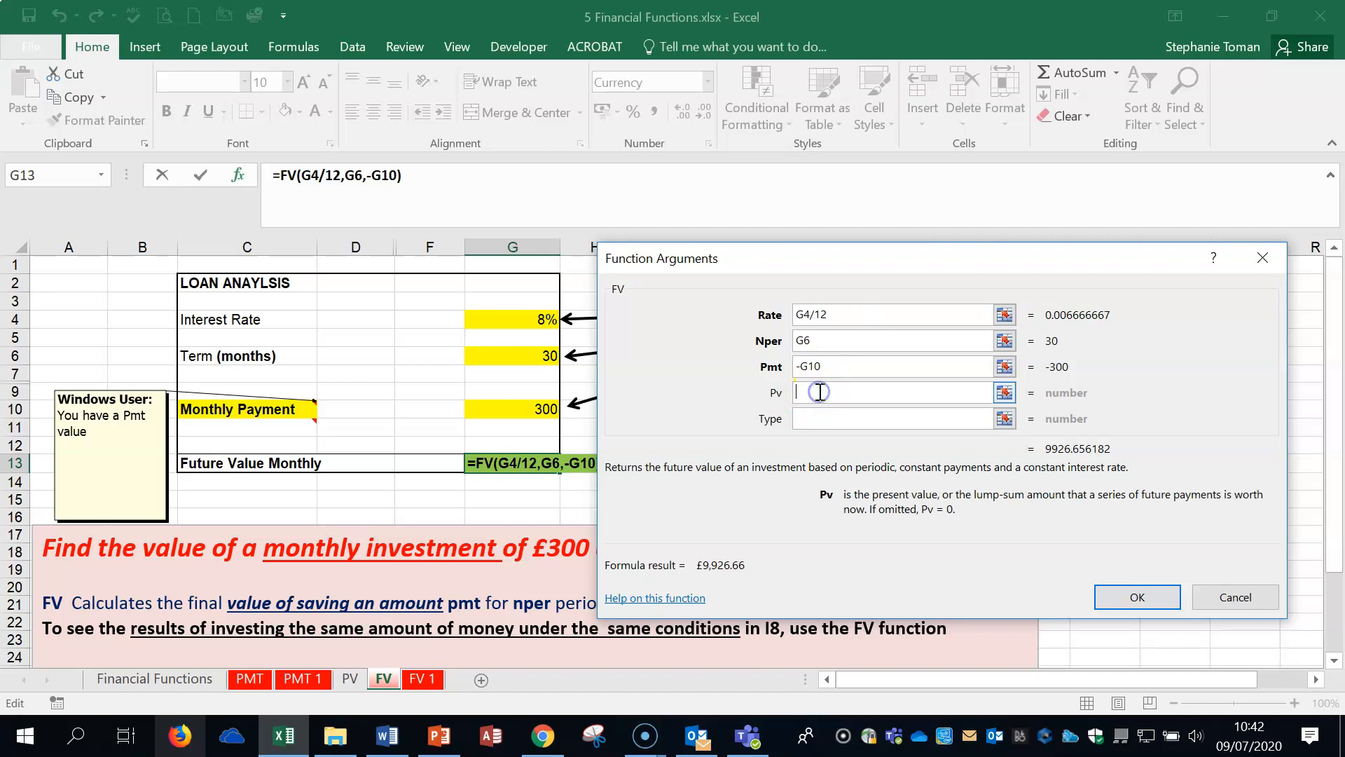
left_click(1138, 597)
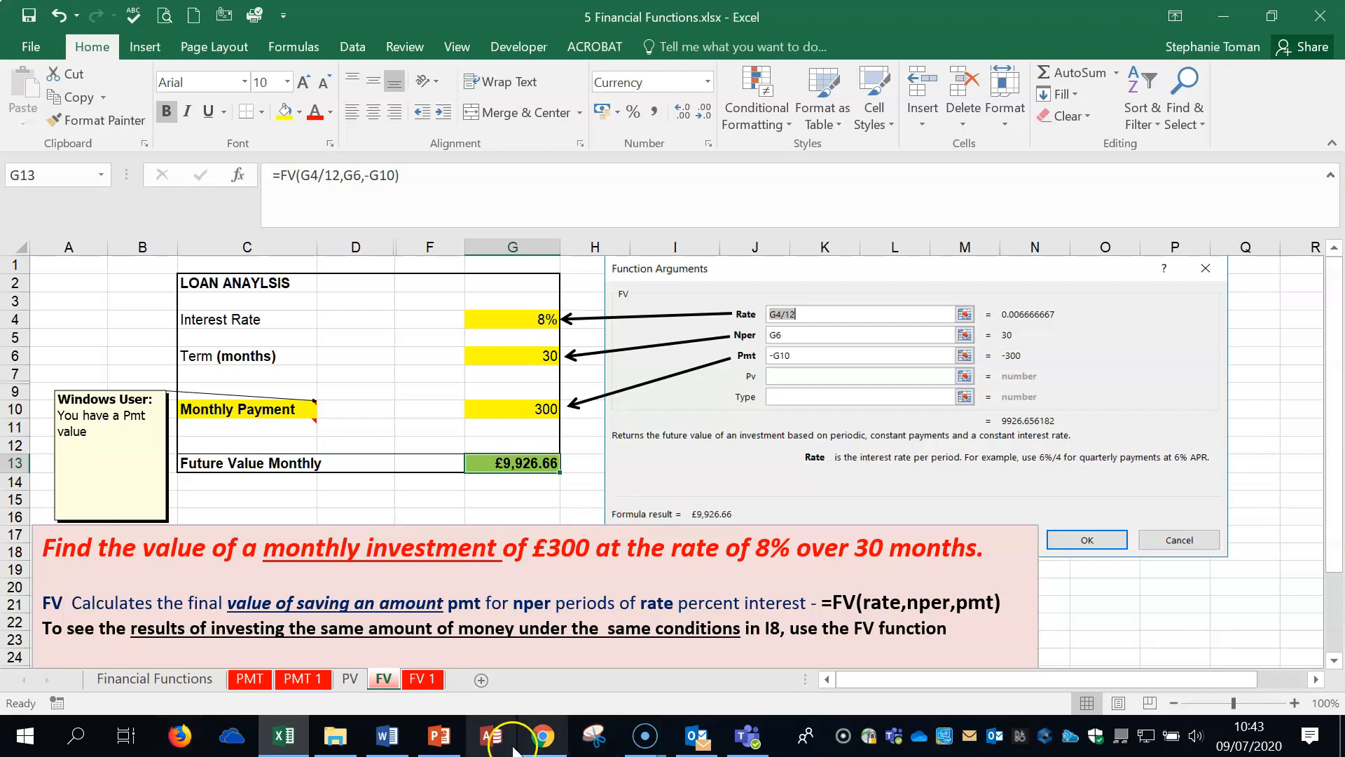
- On the FV 1 sheet, clear the one-off investment's future value in D10, start an FV function there and open its arguments
left_click(423, 679)
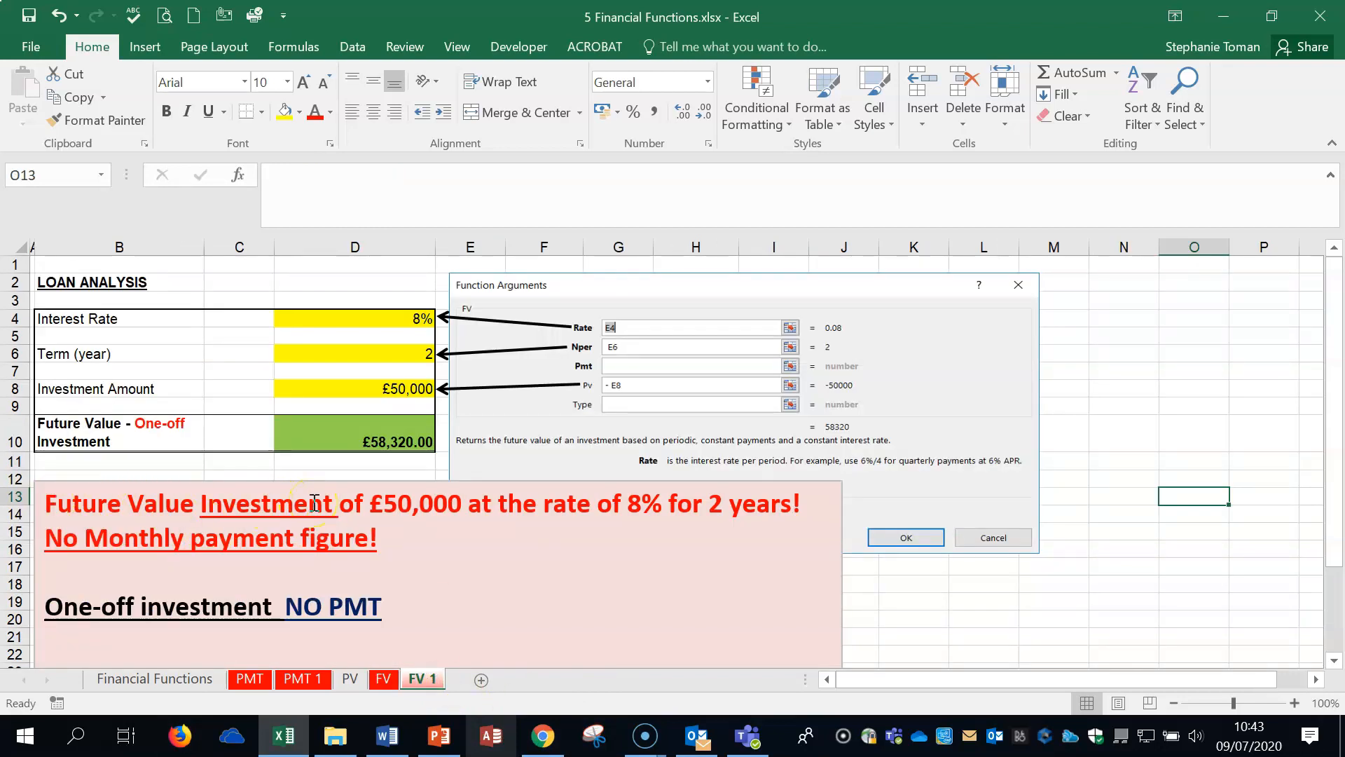
left_click(384, 440)
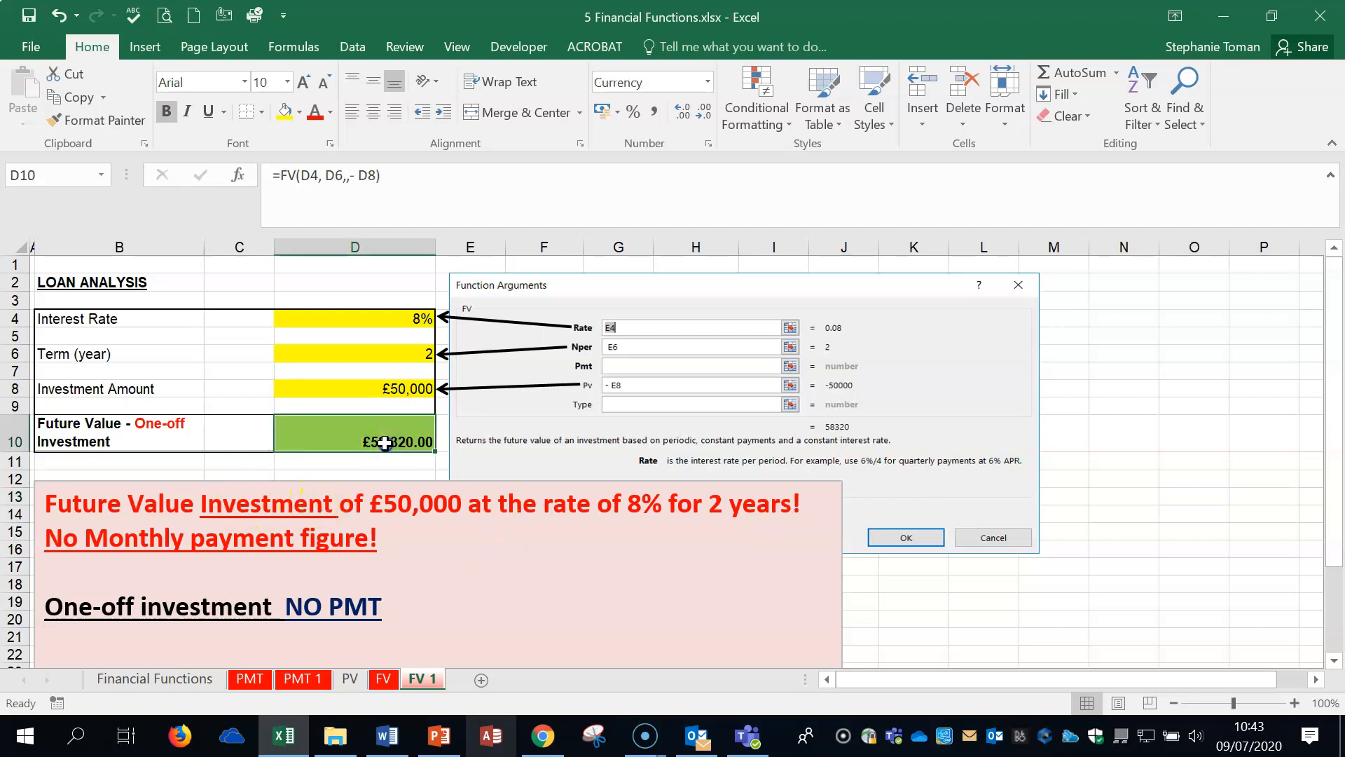
key("Delete")
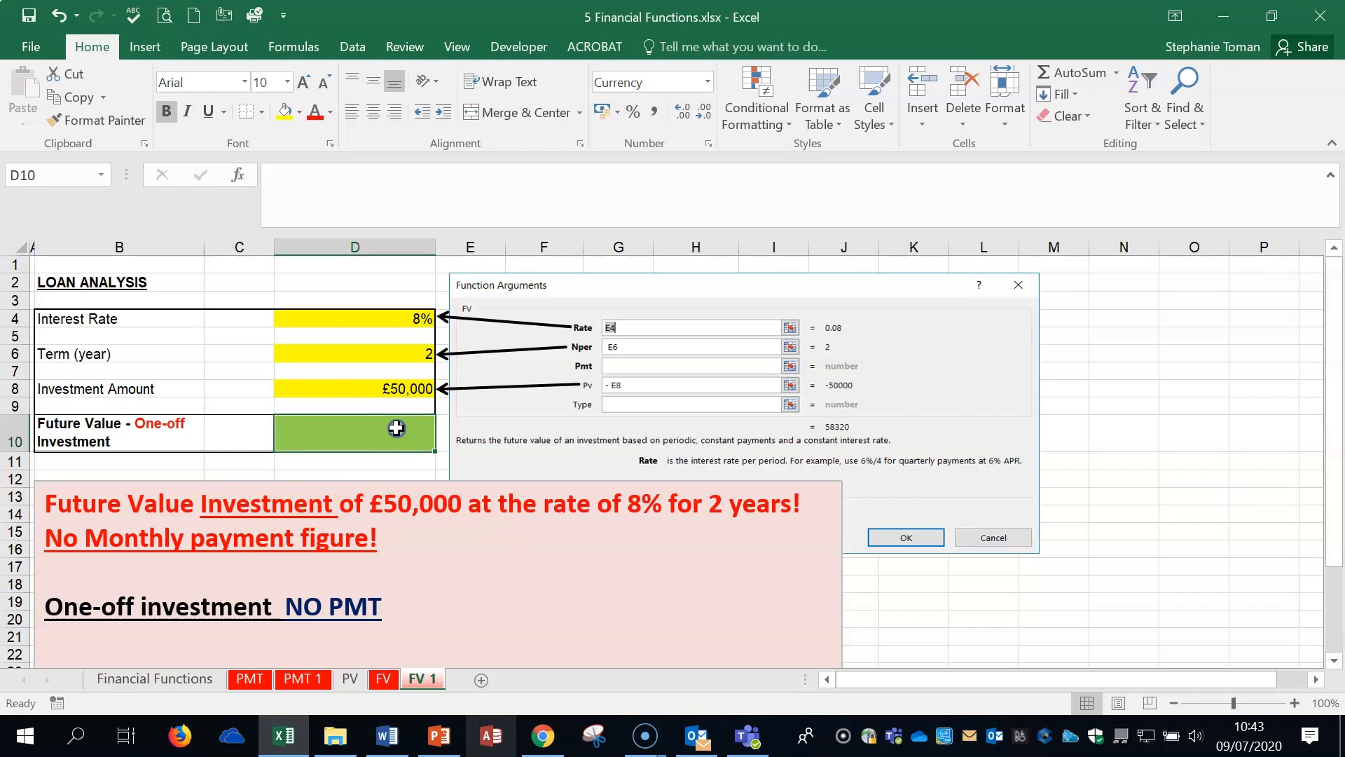
type("=fv")
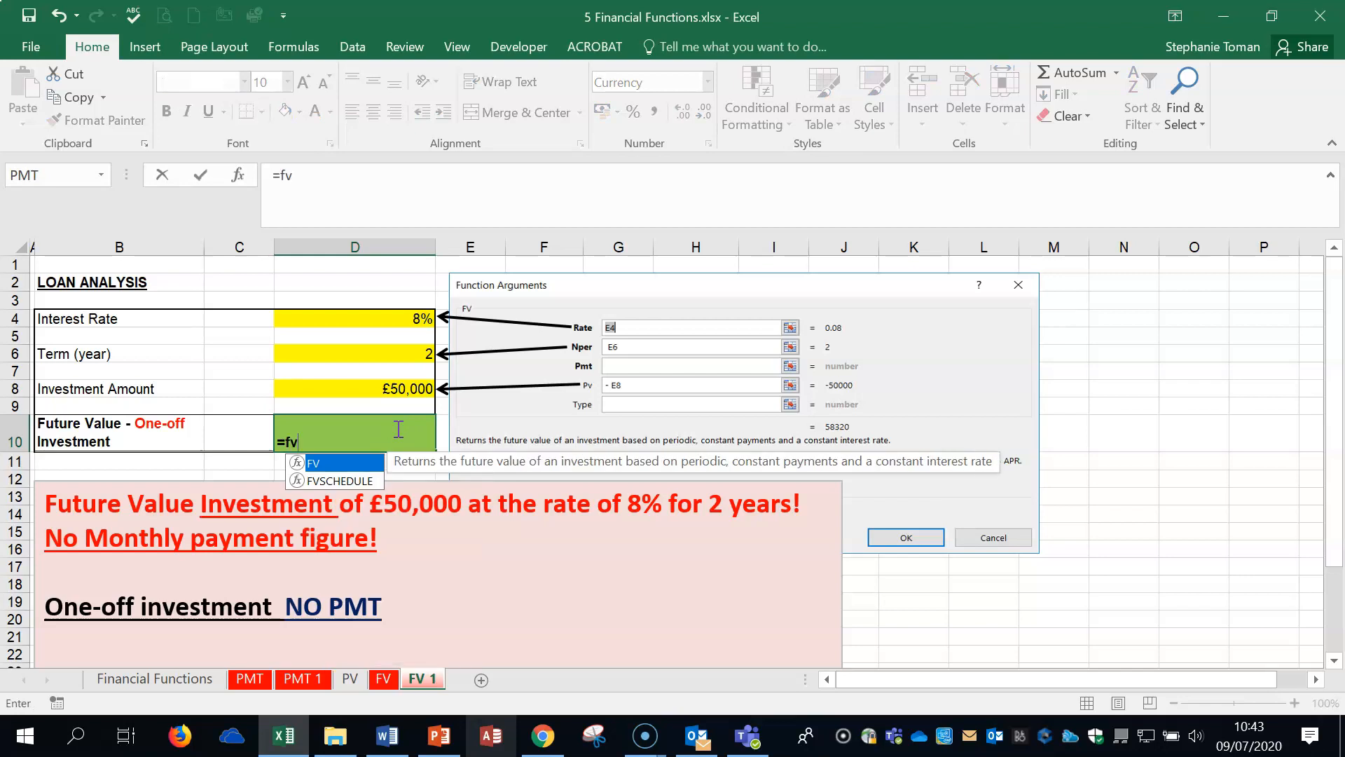
double_click(344, 464)
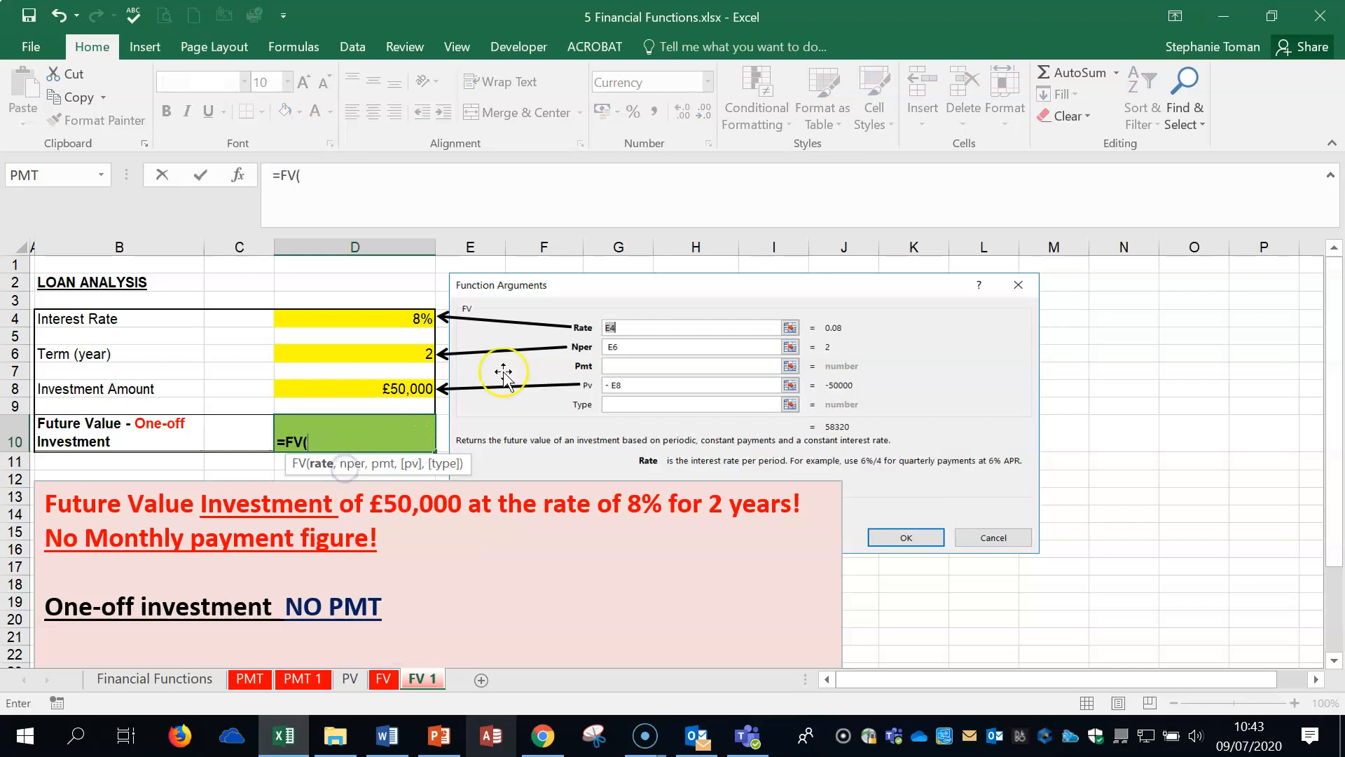
left_click(238, 176)
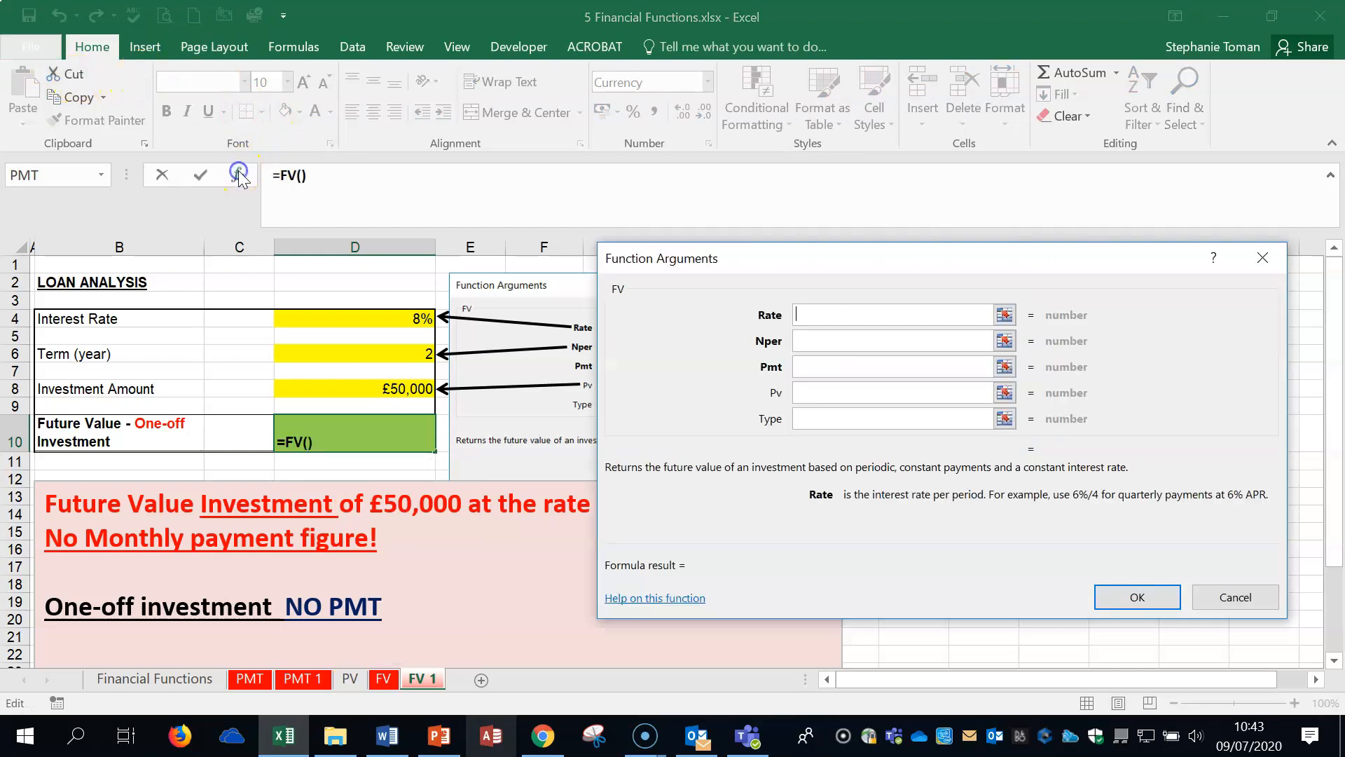
- Set the FV function's Rate argument to D4 and its Nper argument to D6, keeping the loan figures uncovered
left_click_drag(901, 255, 770, 272)
left_click(402, 318)
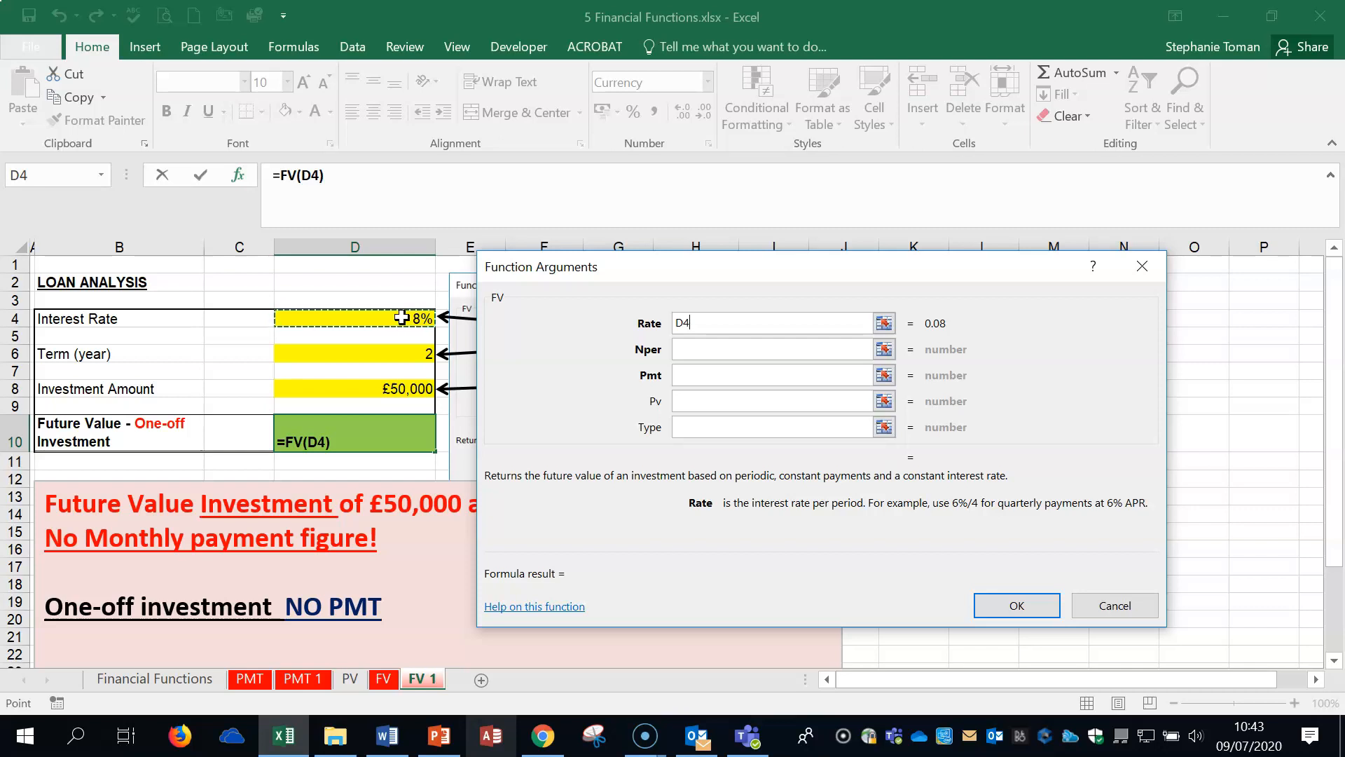
left_click(697, 348)
left_click(378, 351)
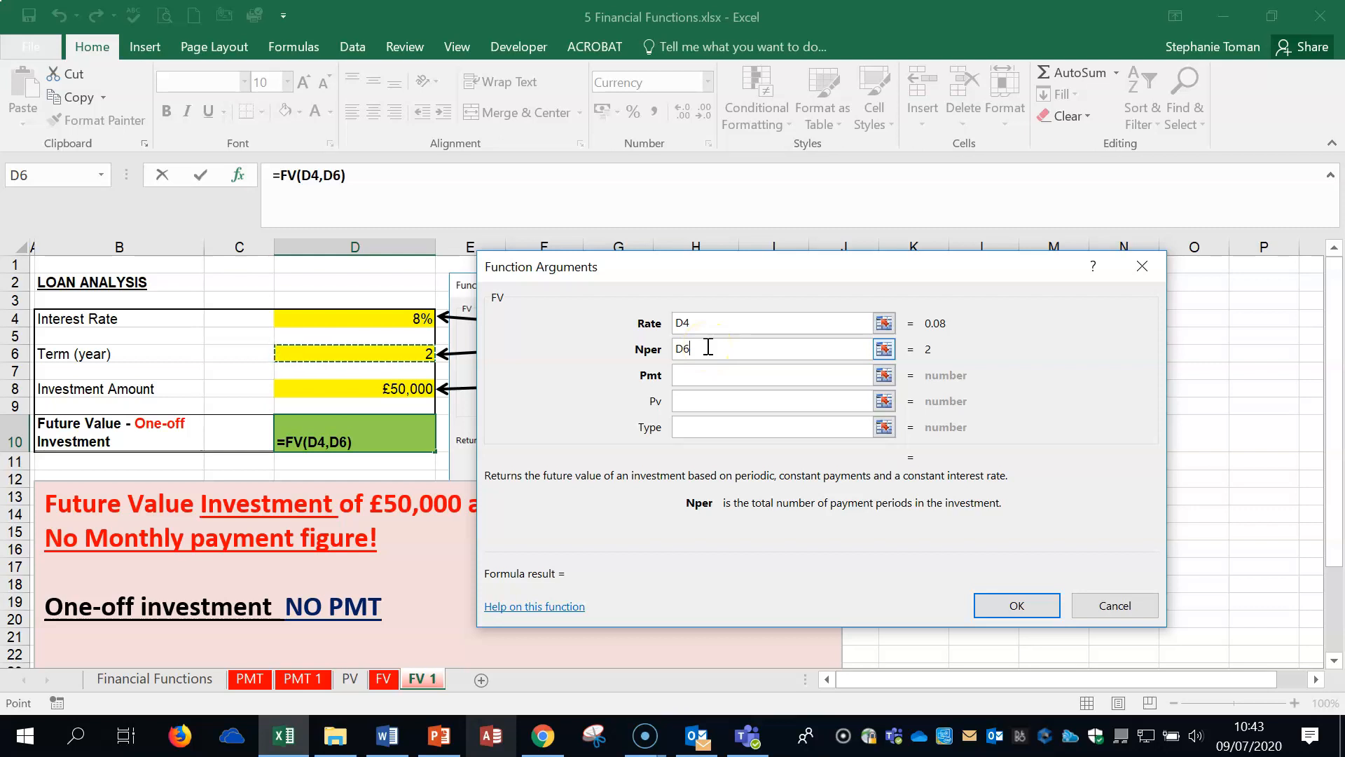
- Leave the FV function's Pmt argument empty, set Pv to -D8, and complete the formula in D10
left_click(698, 376)
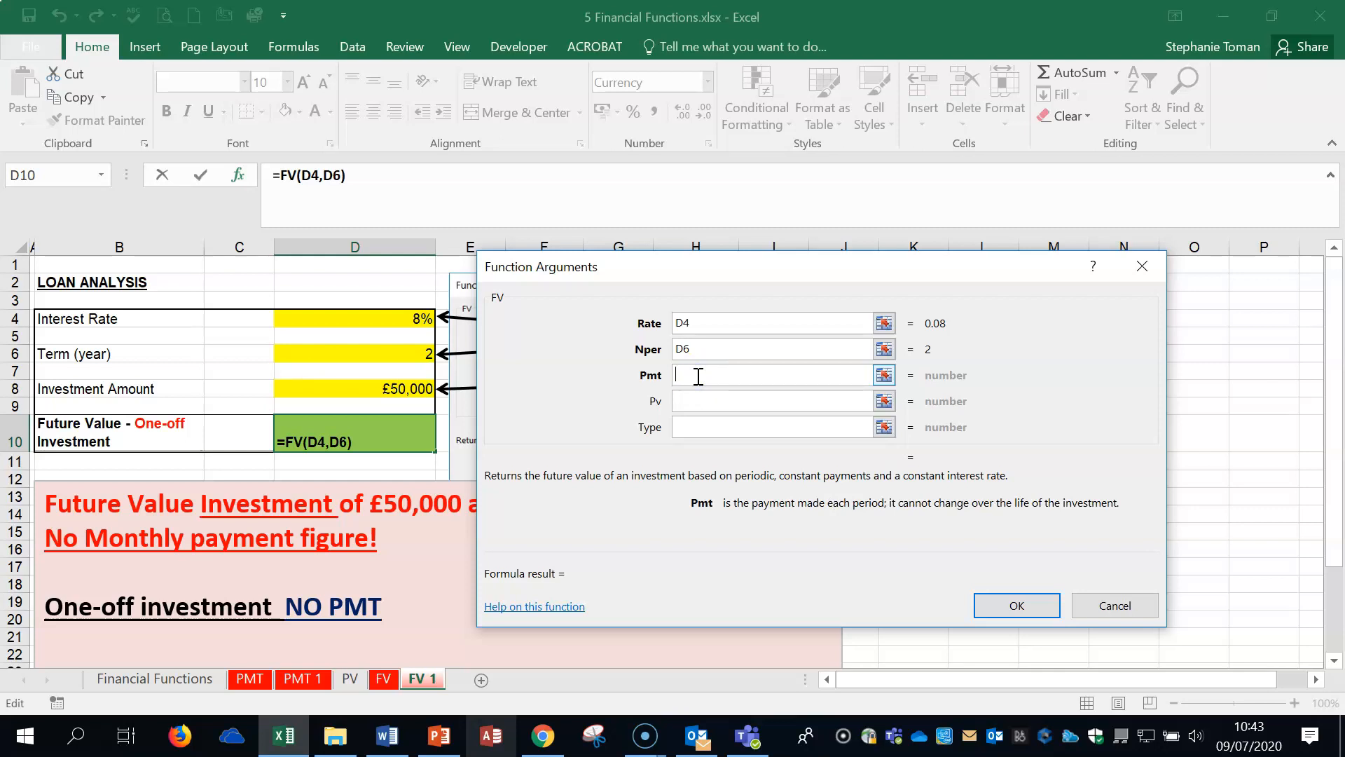
left_click(699, 399)
left_click(699, 399)
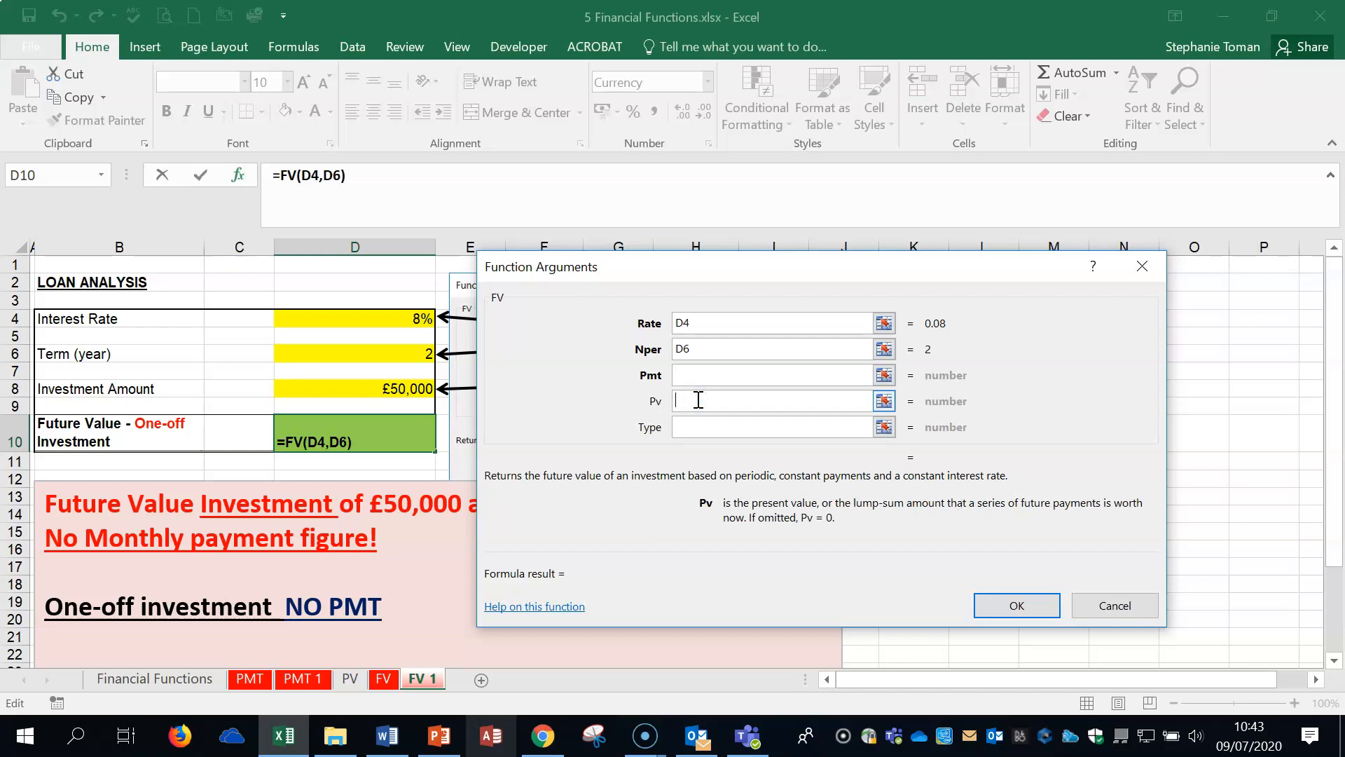
mouse_move(713, 264)
left_mouse_down()
mouse_move(914, 260)
mouse_move(696, 258)
mouse_move(706, 251)
left_mouse_up()
type("-")
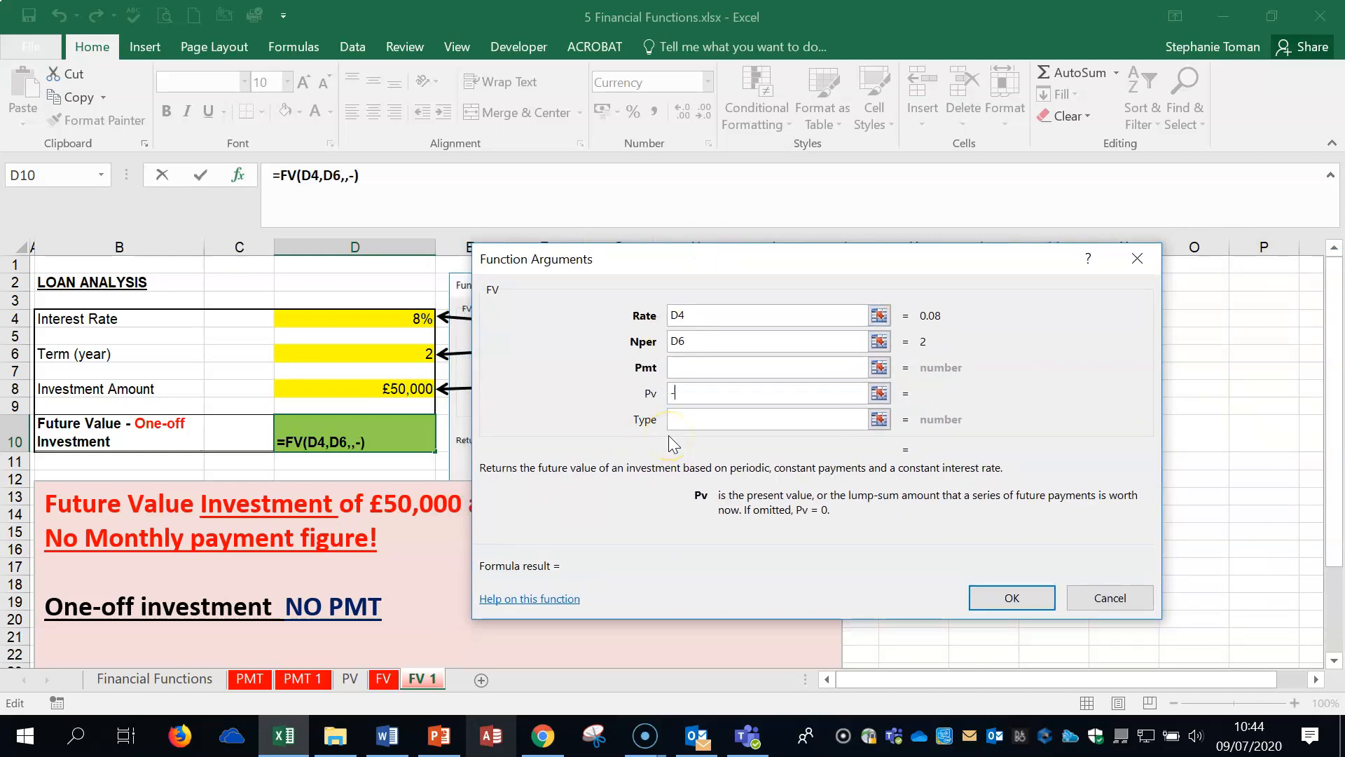
left_click(400, 385)
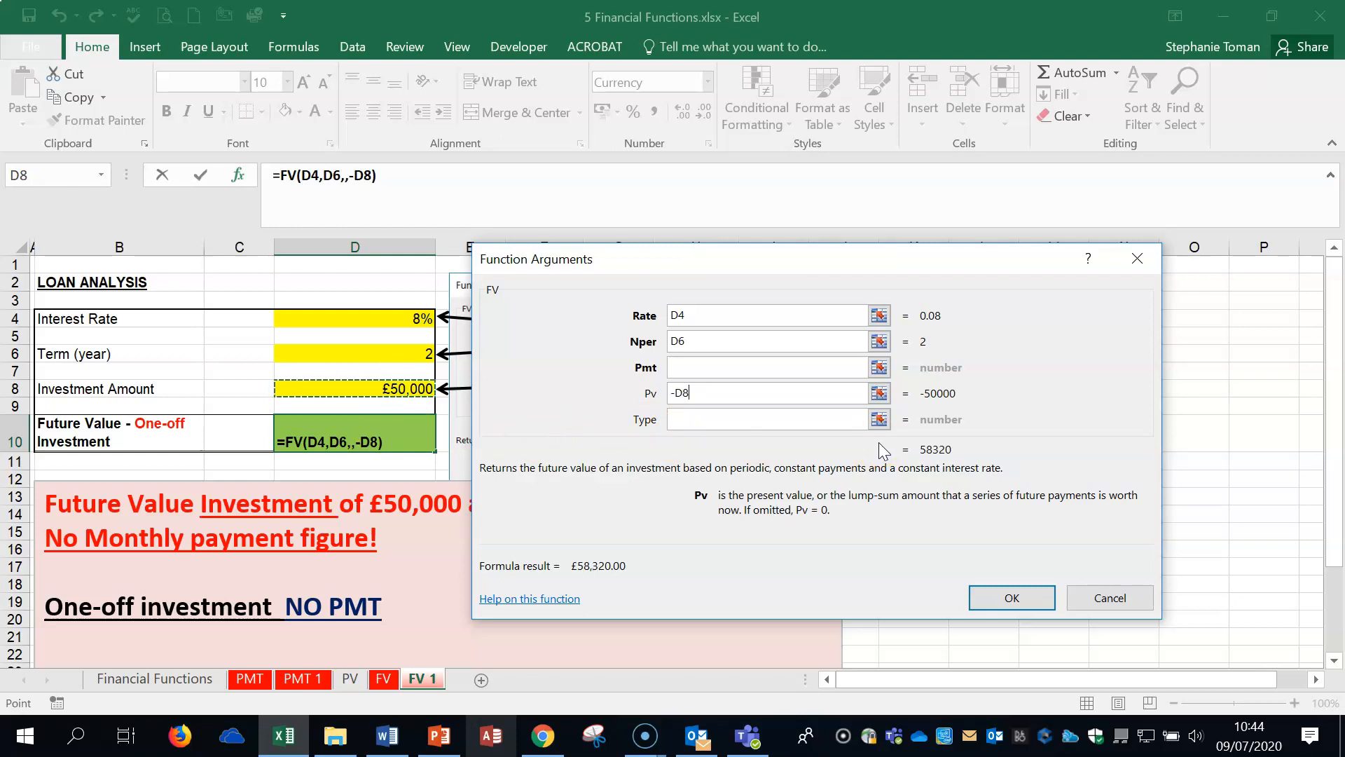
left_click(1007, 596)
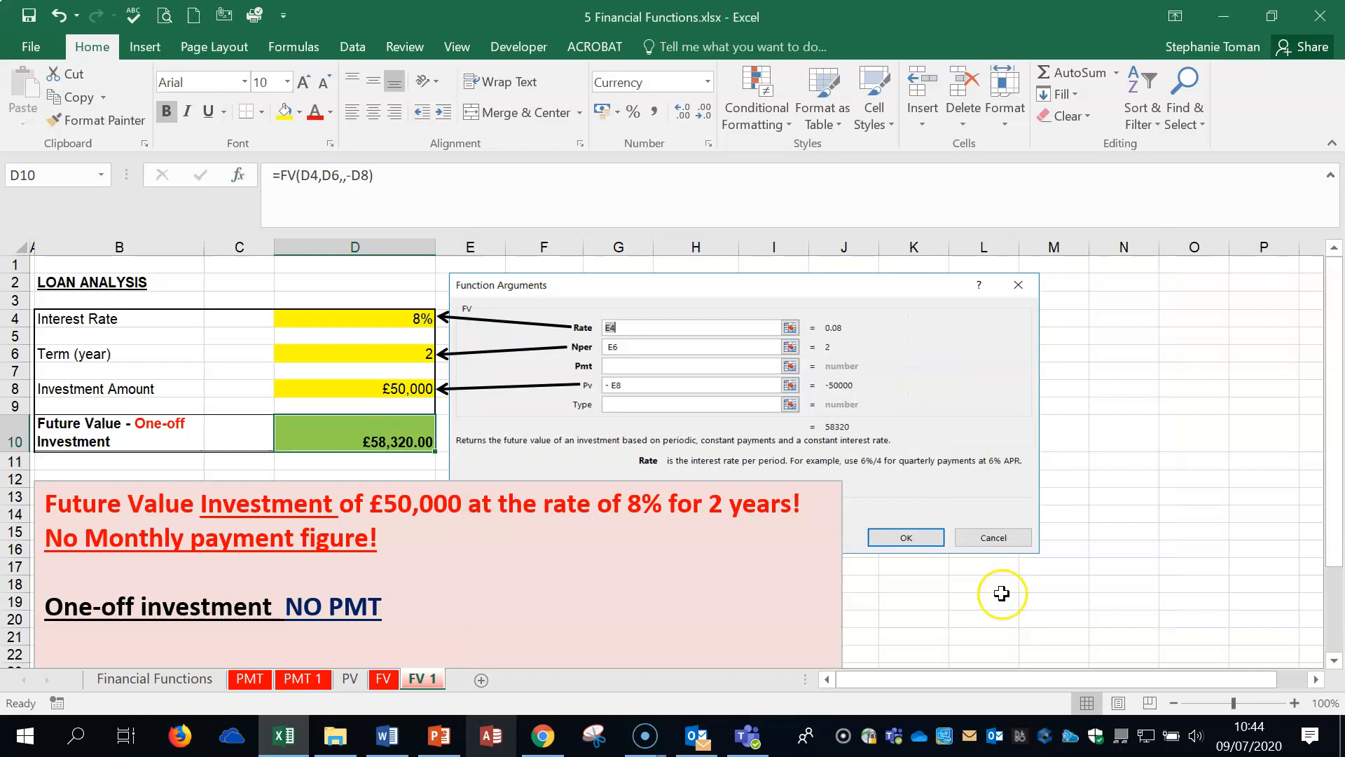
- Try a 50% interest rate in D4 for the one-off investment
left_click(405, 388)
left_click(419, 437)
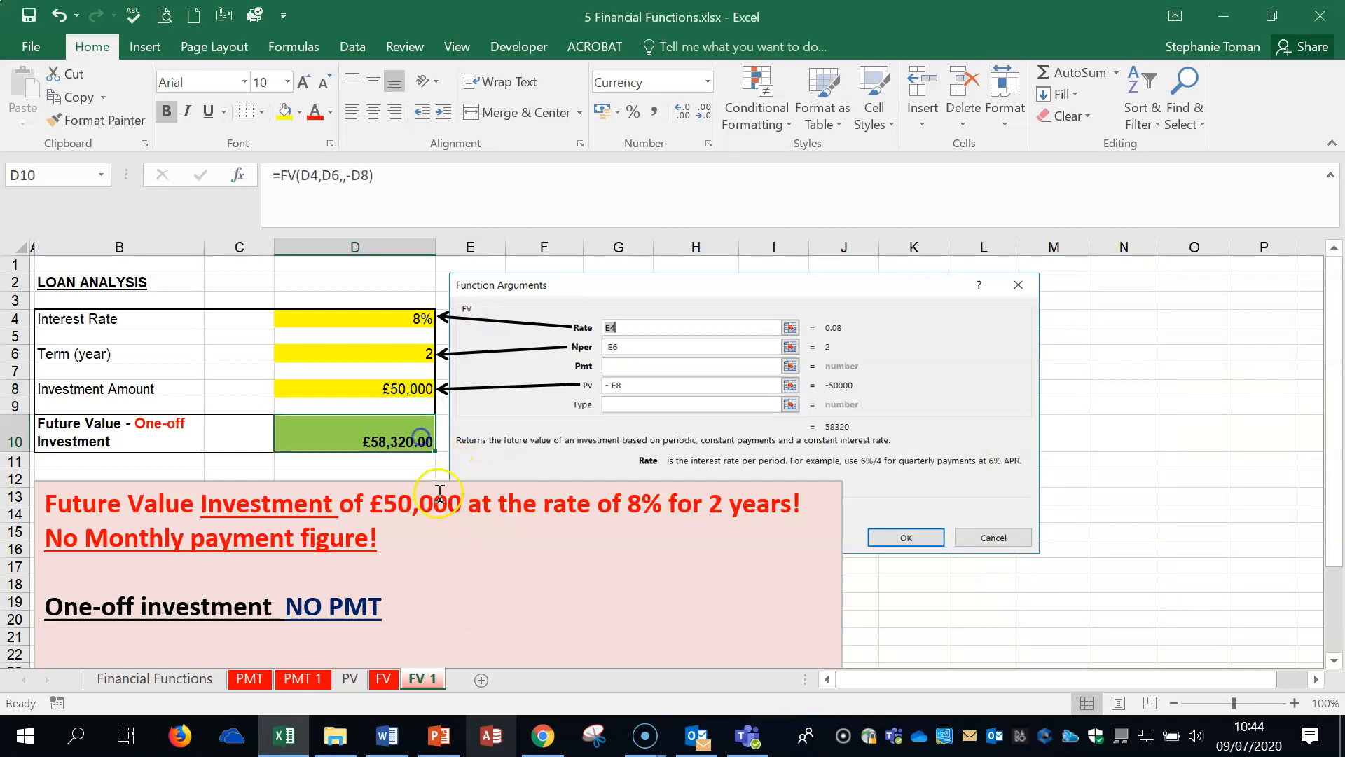
left_click(407, 316)
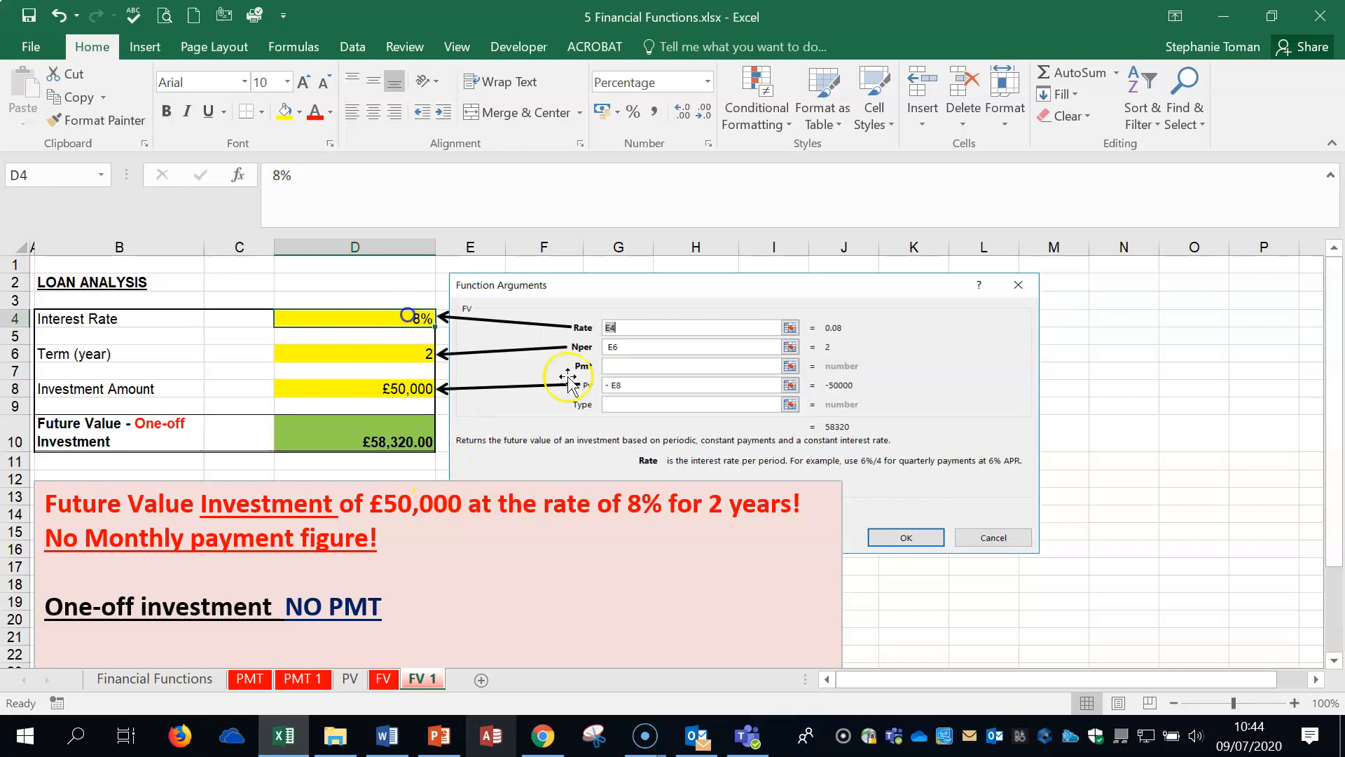
type(".5")
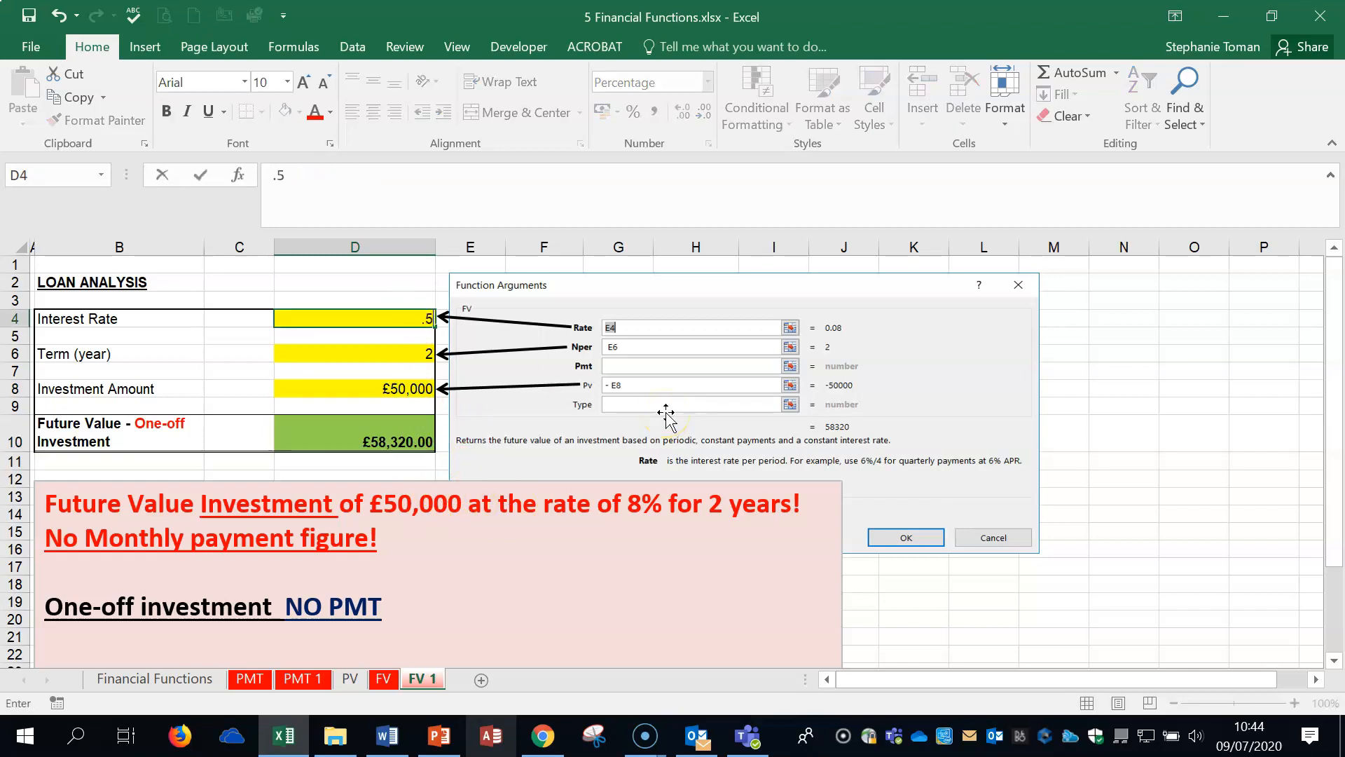
key("Return")
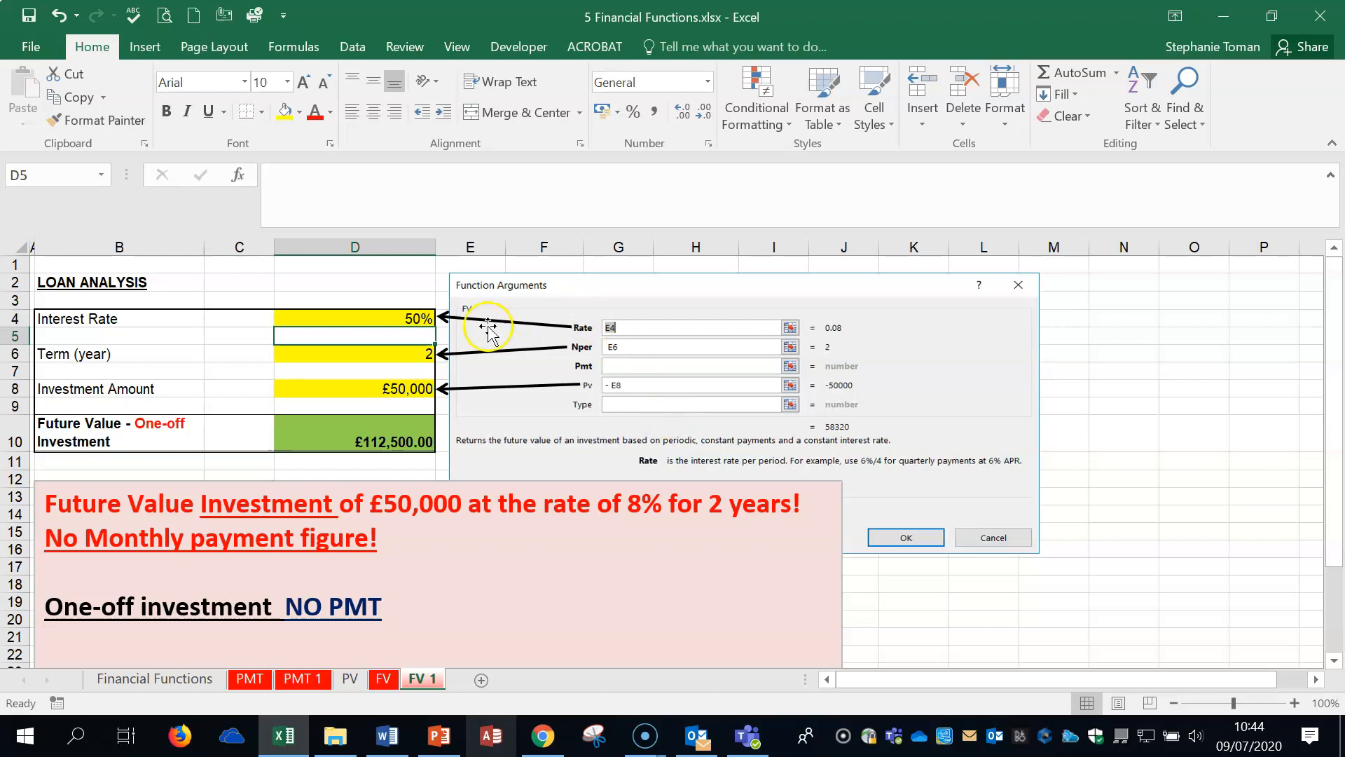
- Try interest rates of 5% and 1% in D4 and check the future value in D10
left_click(406, 317)
type("5")
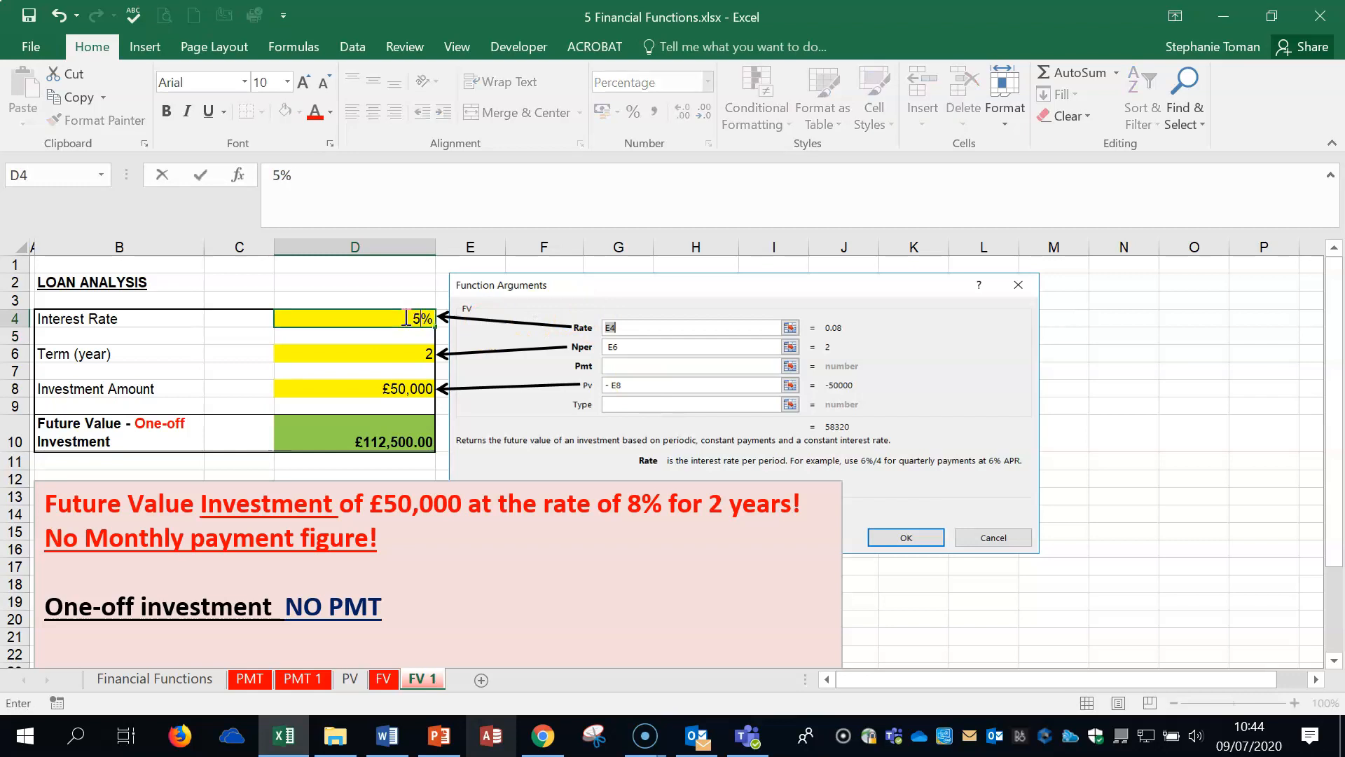
key("Return")
left_click(405, 316)
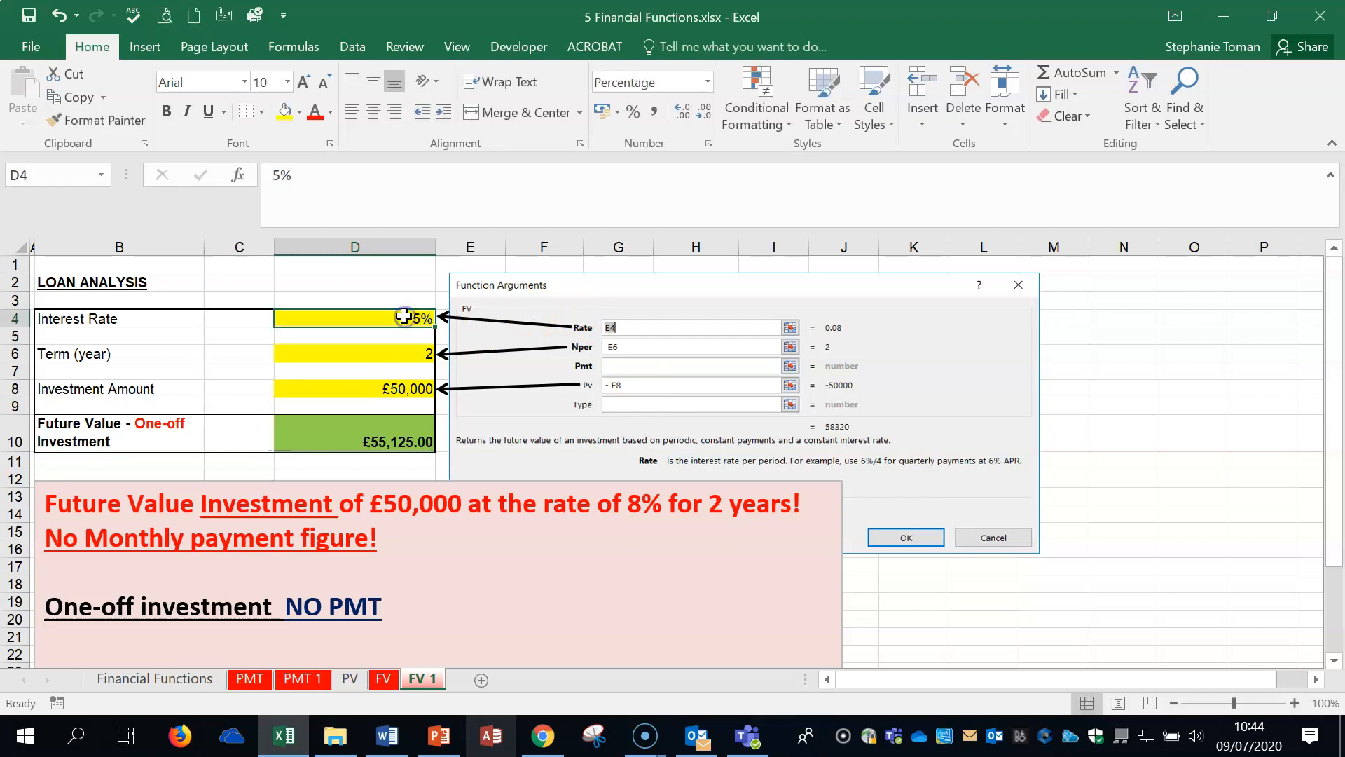
type("1")
key("Return")
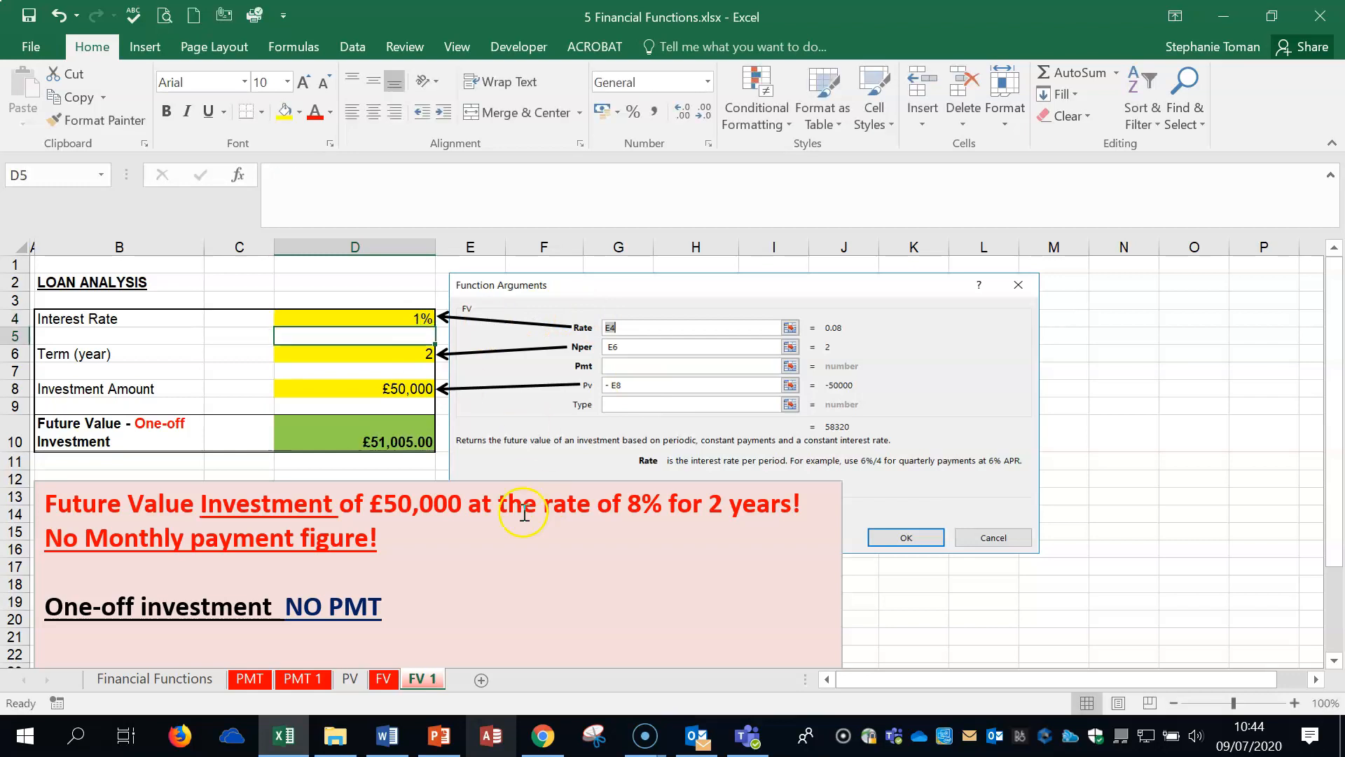
left_click(377, 439)
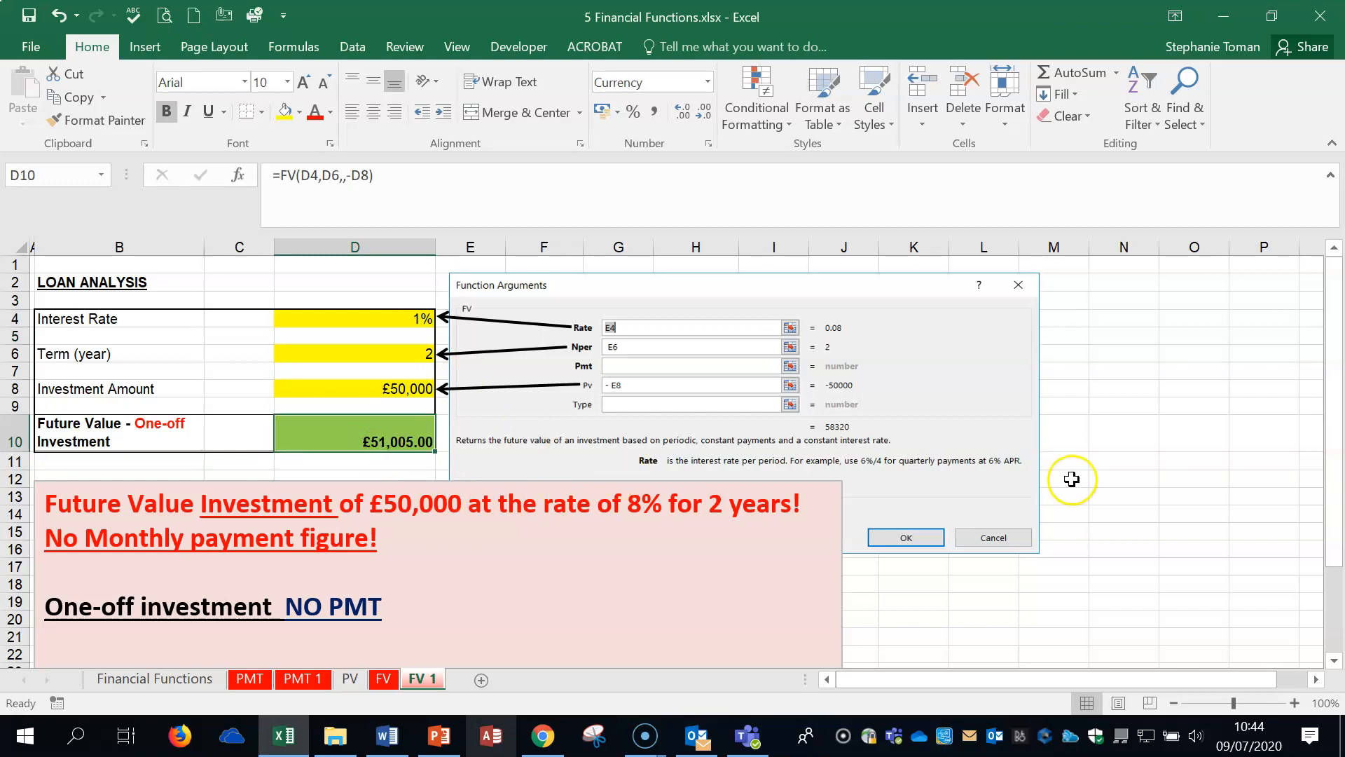
left_click(1155, 464)
left_click(1150, 444)
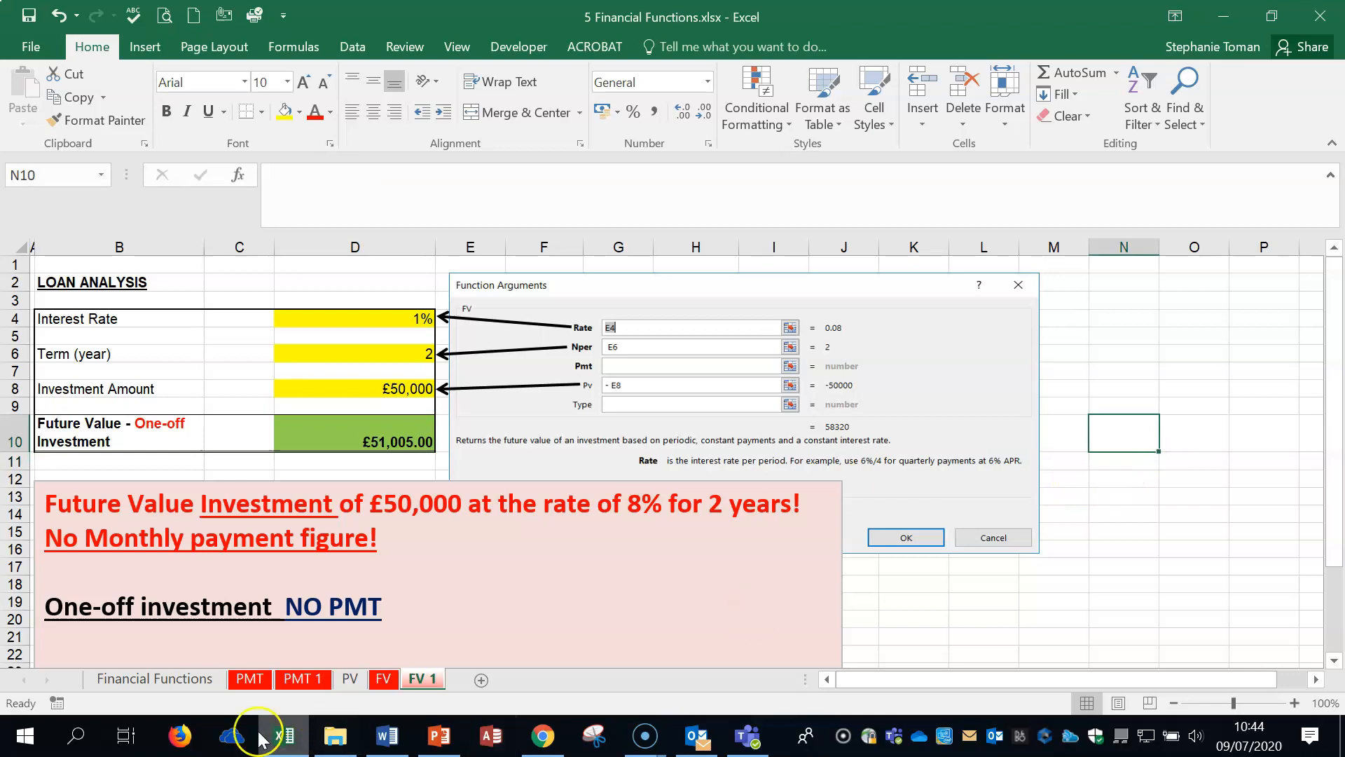
- Review the loan terms and formulas on the PMT, PMT 1 and FV sheets, and return to the FV 1 sheet
left_click(251, 679)
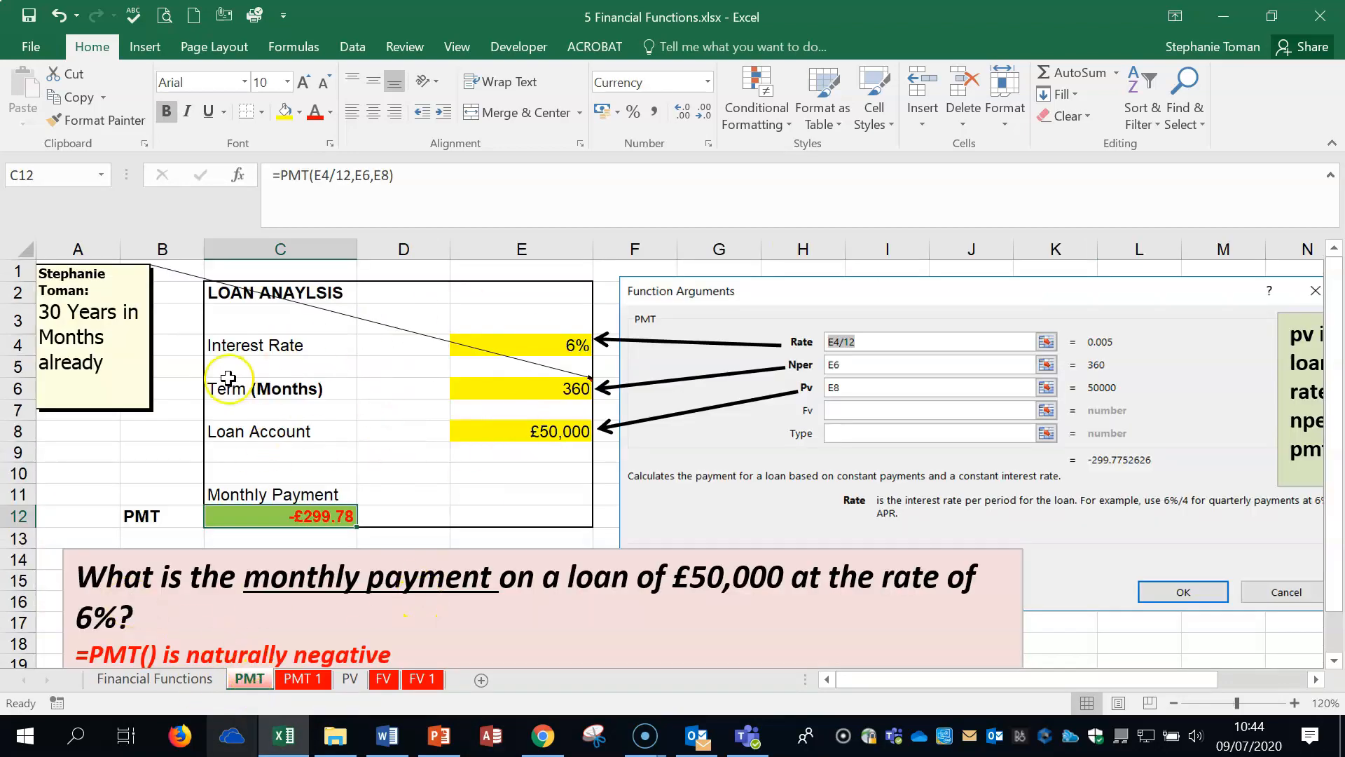
left_click(302, 678)
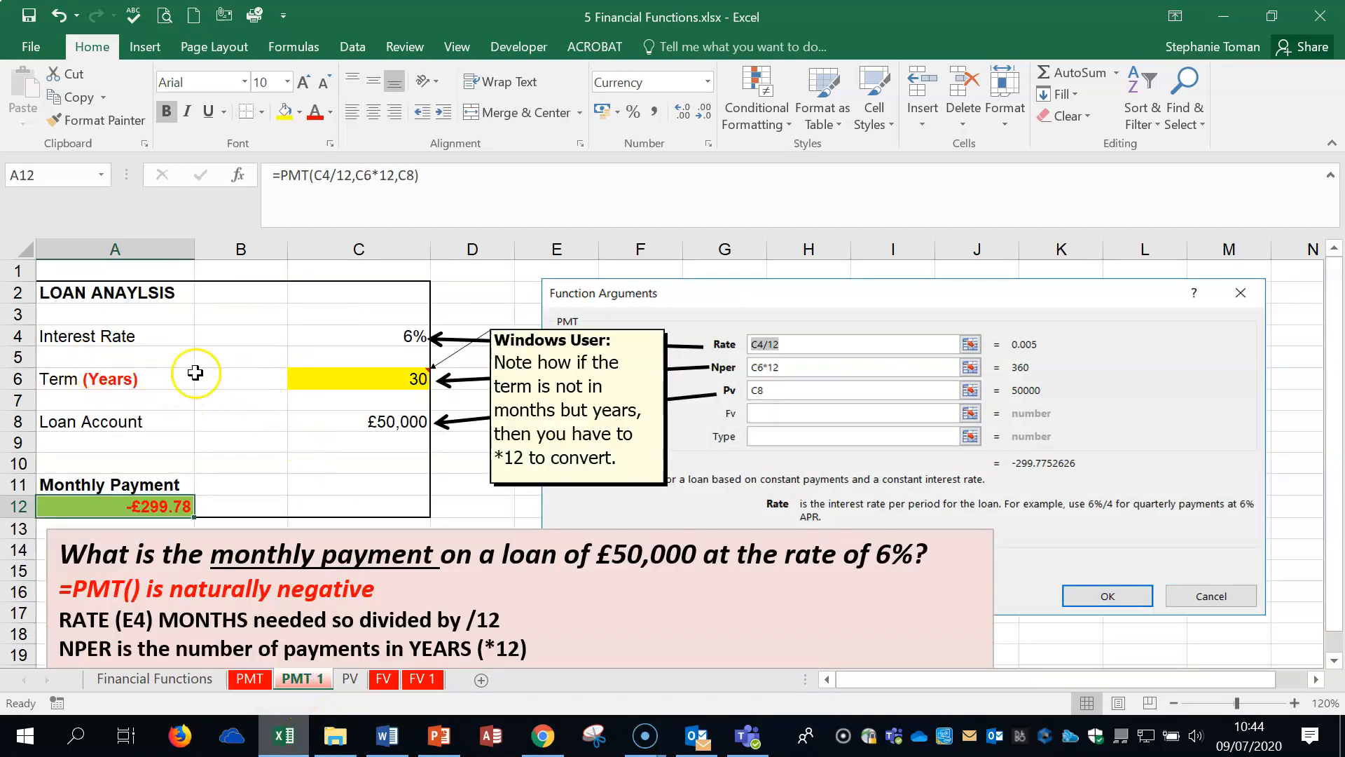
left_click(385, 678)
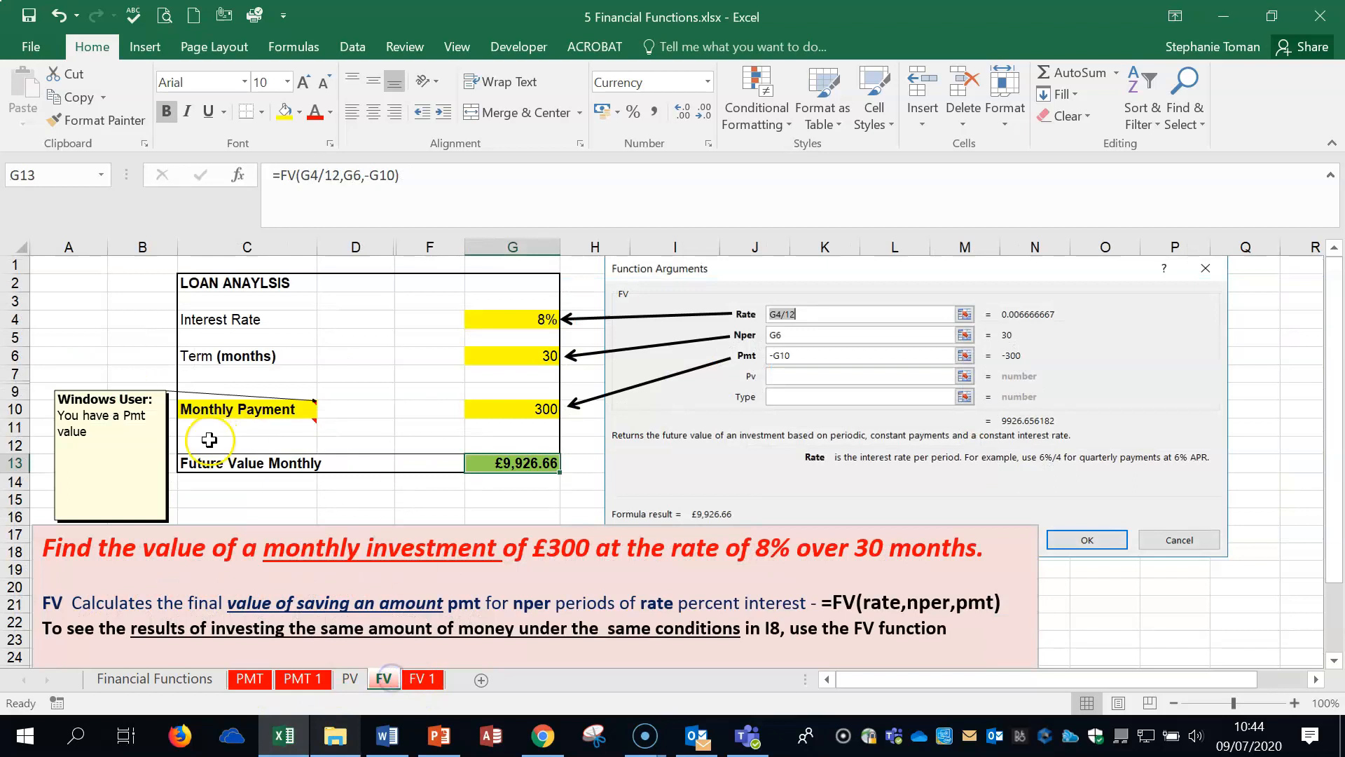
left_click(432, 683)
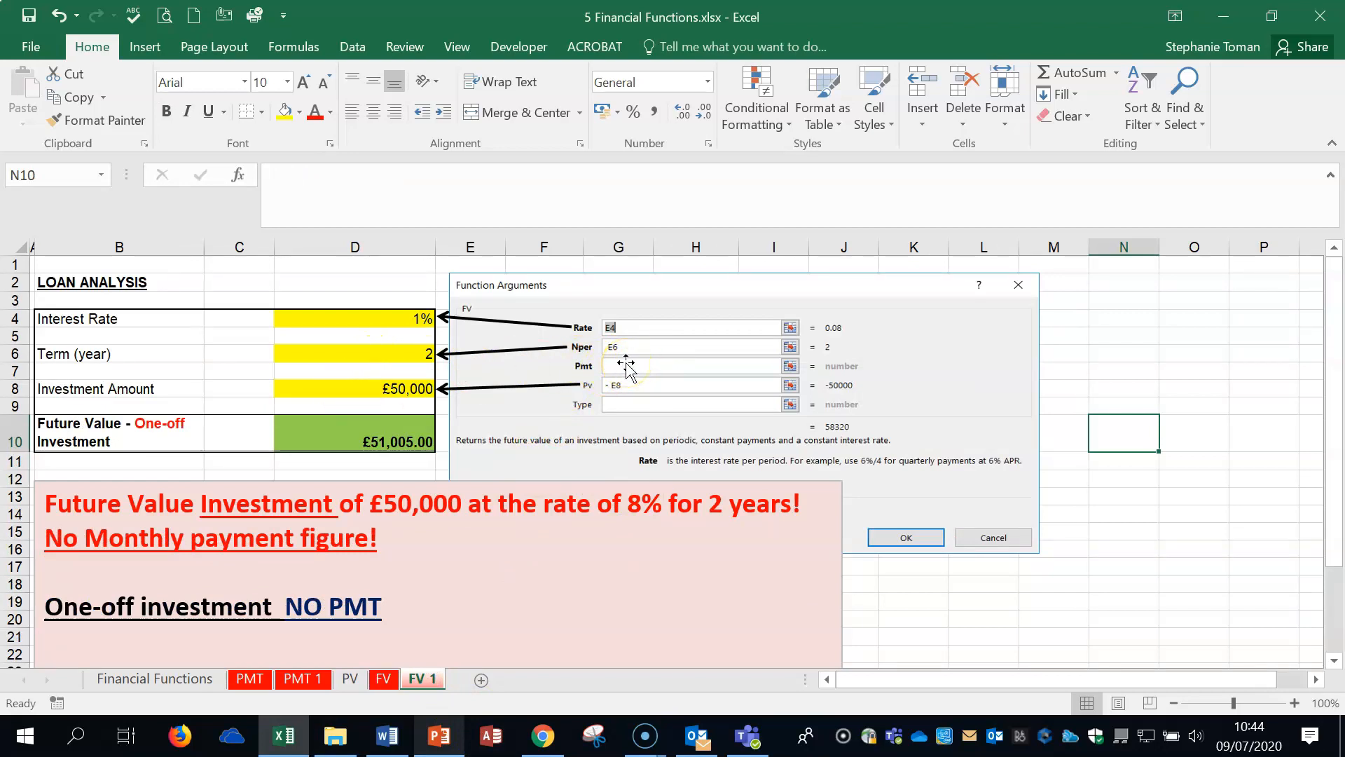
- Enter 0 as the Pmt argument in D10, making the formula =FV(D4,D6,0,-D8)
double_click(421, 433)
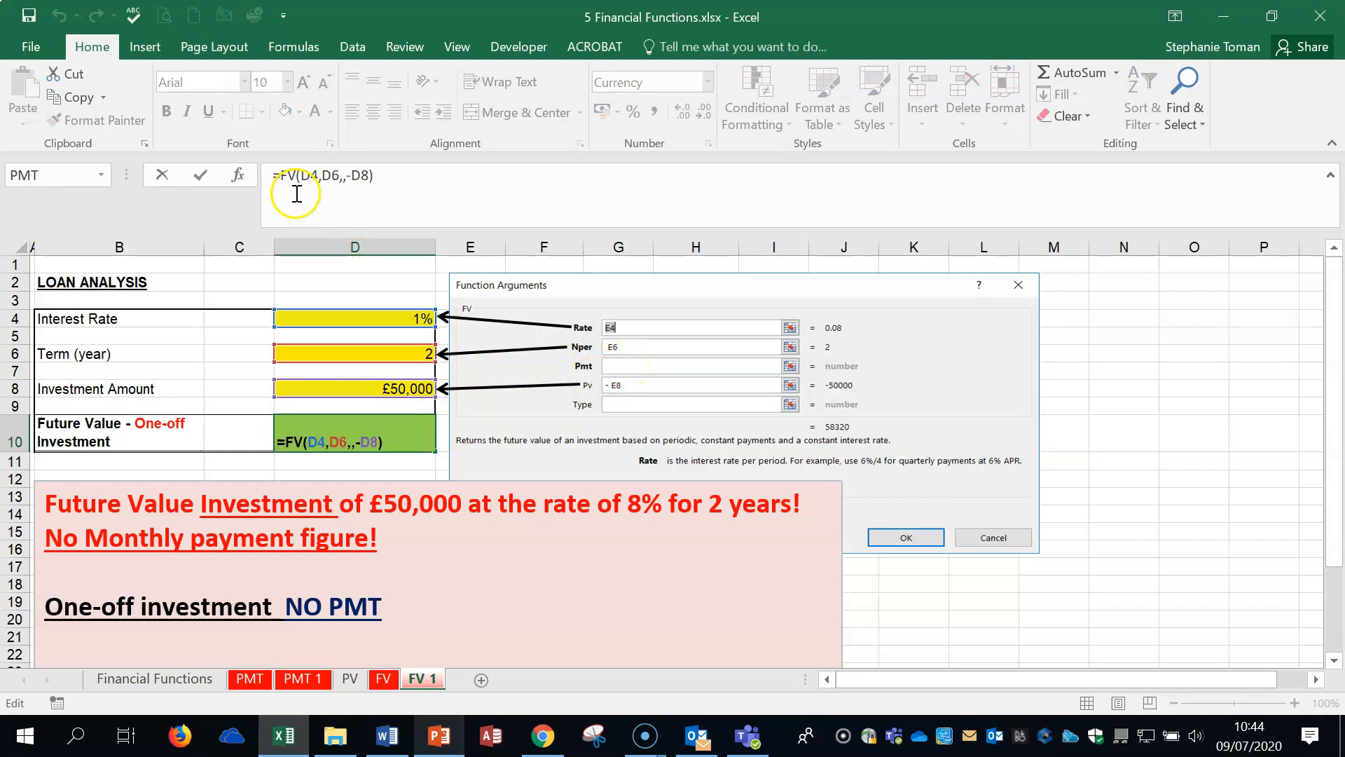
left_click(346, 175)
key("Left")
type("0")
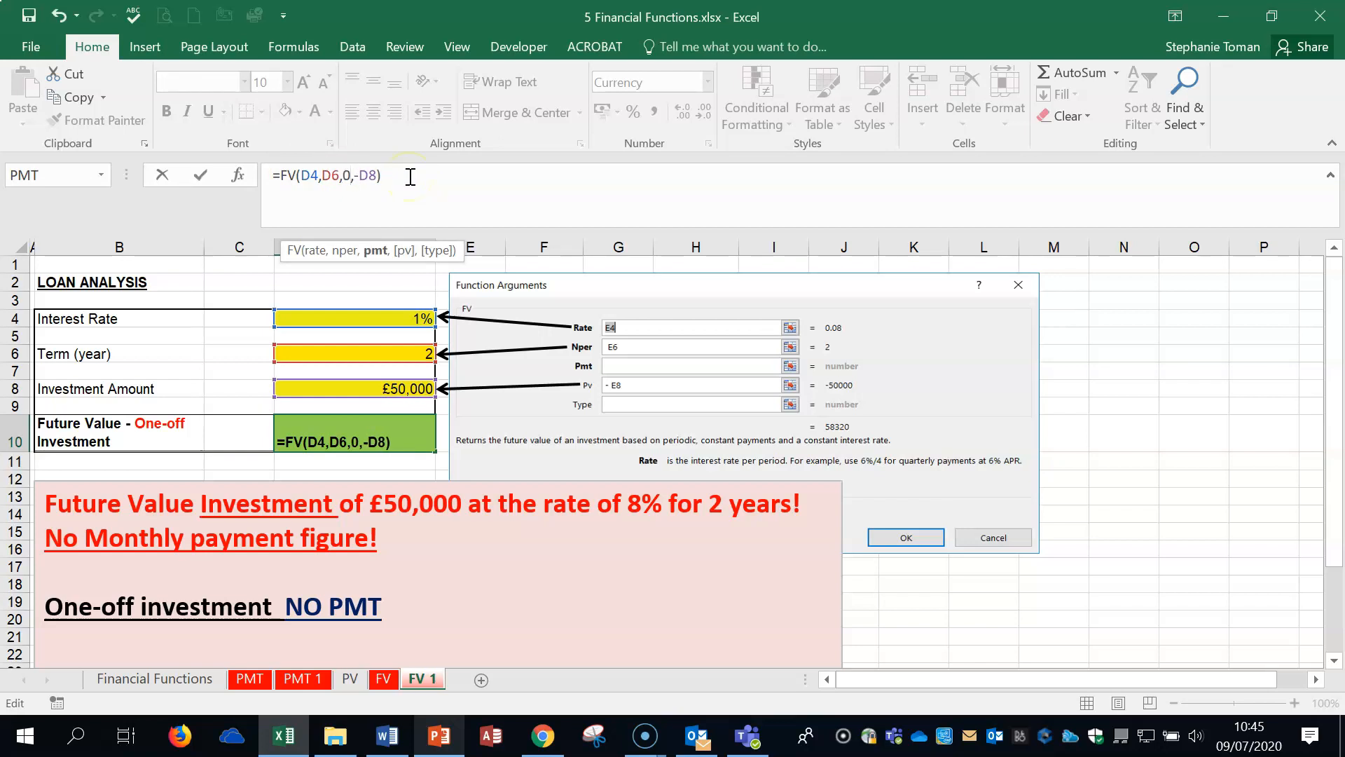
left_click(201, 175)
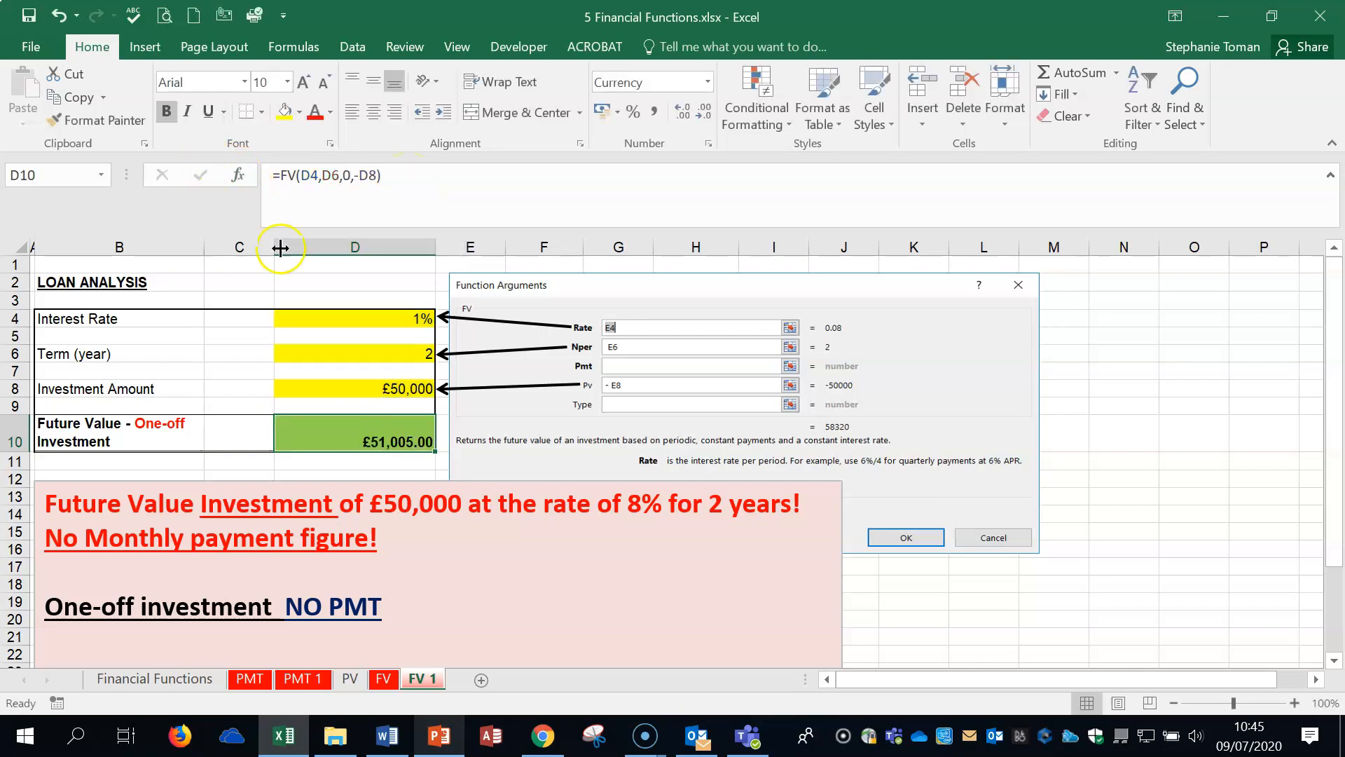
- Set the one-off investment's interest rate in D4 to 8%
left_click(399, 318)
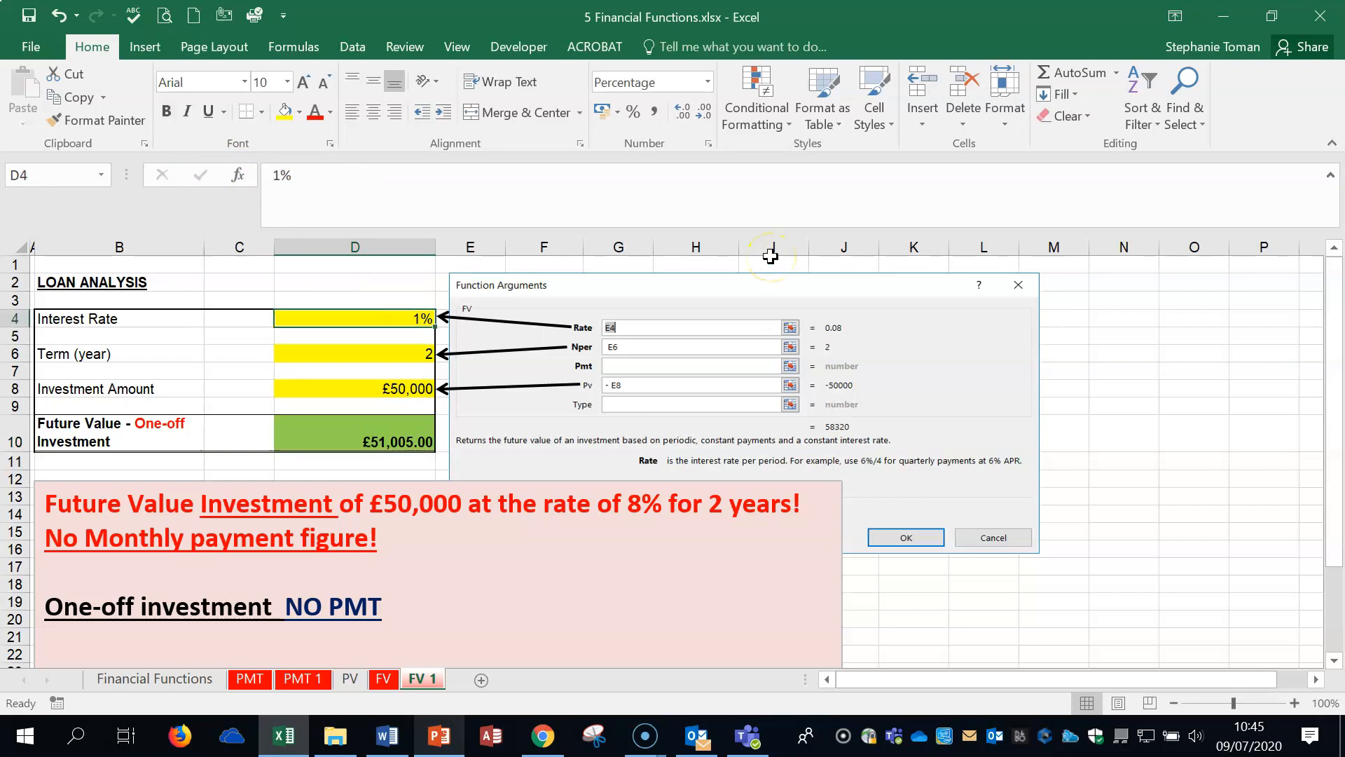
type("8")
left_click(1185, 532)
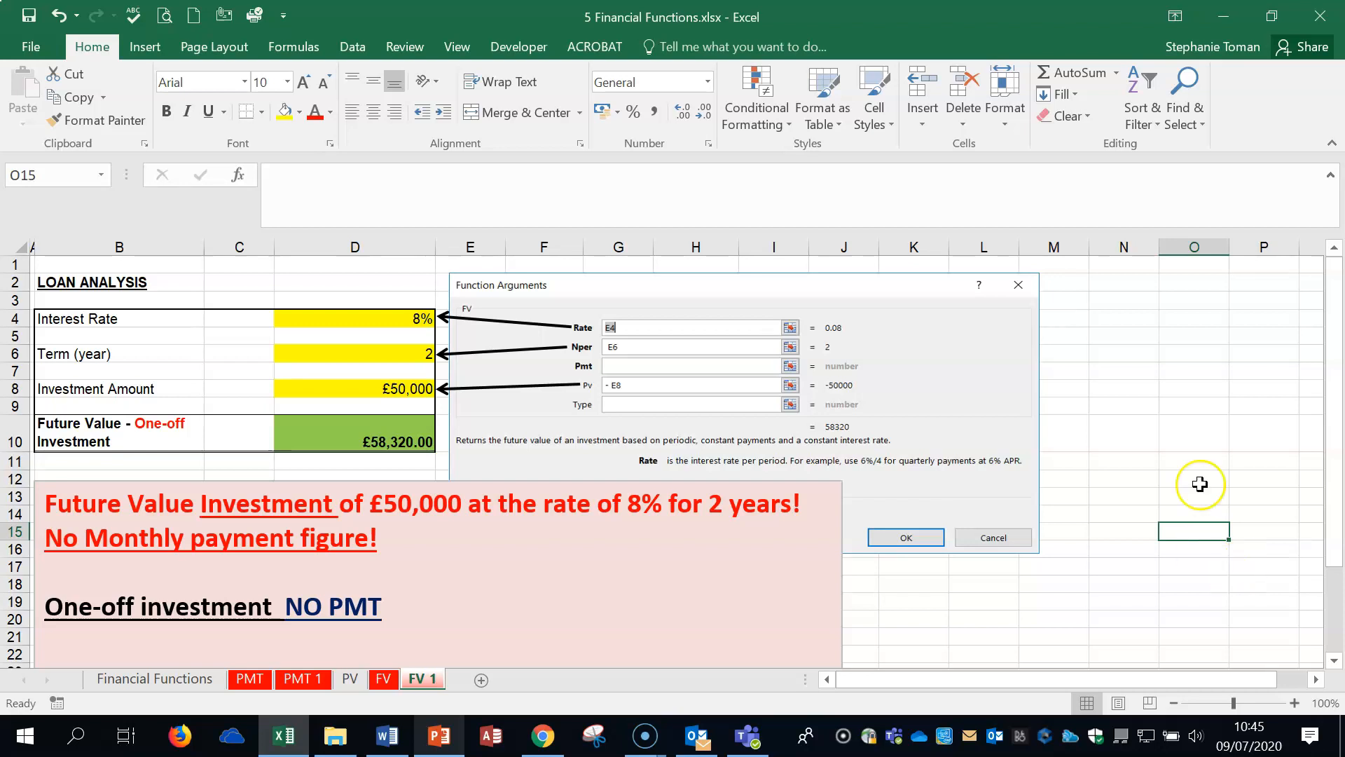
- Close the 5 Financial Functions.xlsx workbook without saving the changes
left_click(1325, 14)
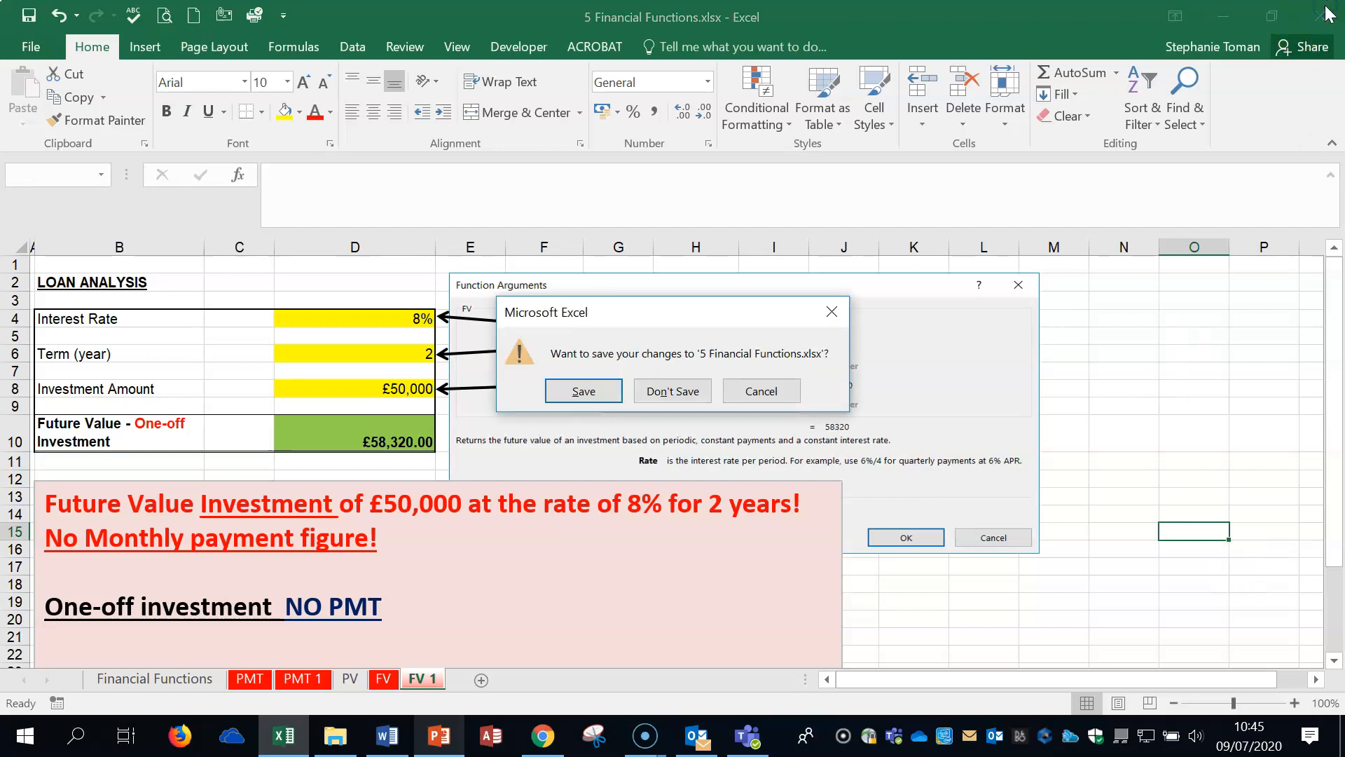
left_click(671, 390)
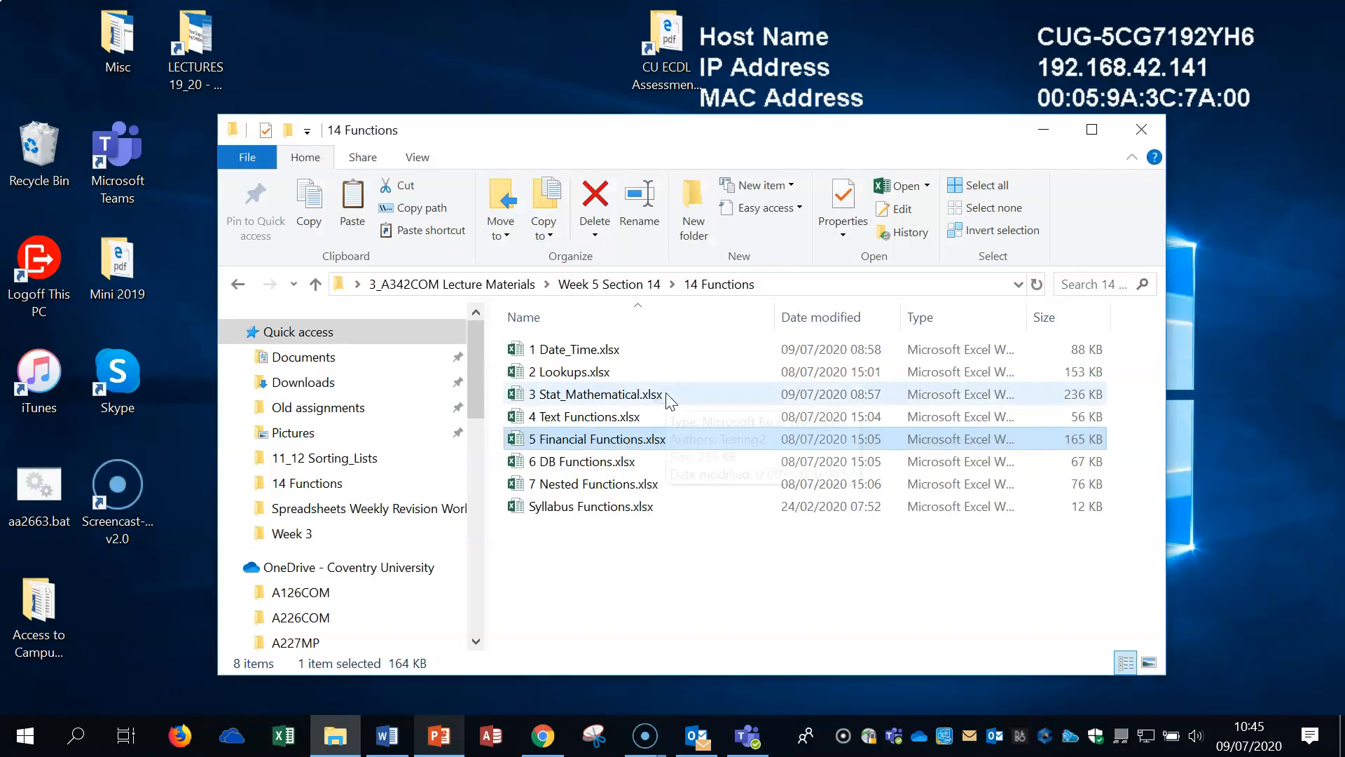